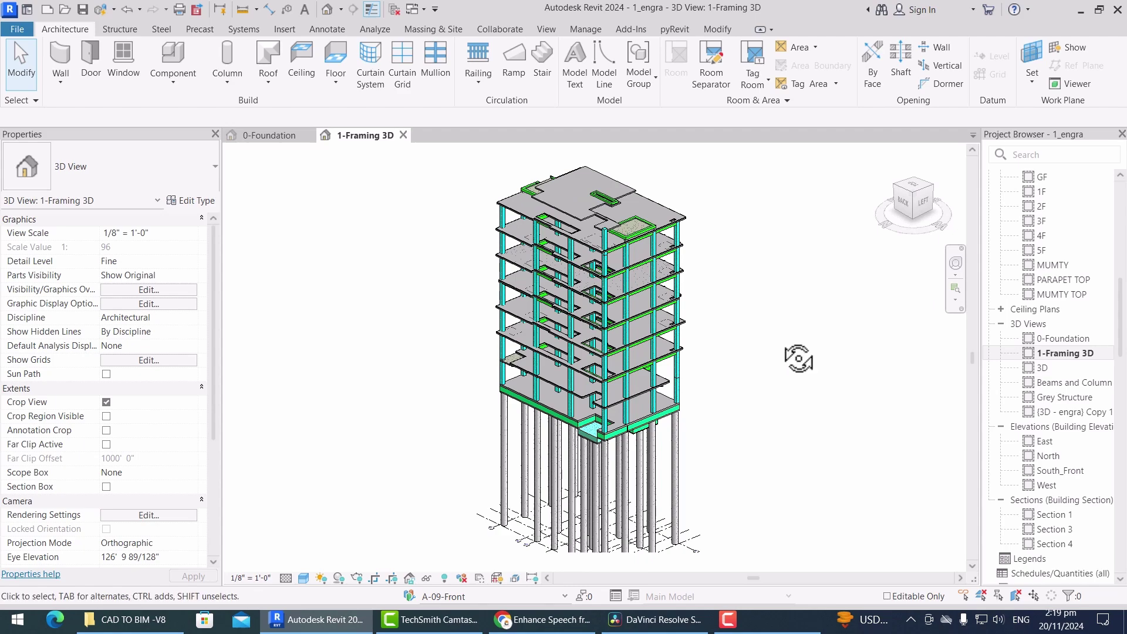
{"action": "middle_click_drag", "start_coordinate": [798, 358], "coordinate": [646, 420], "text": "shift"}
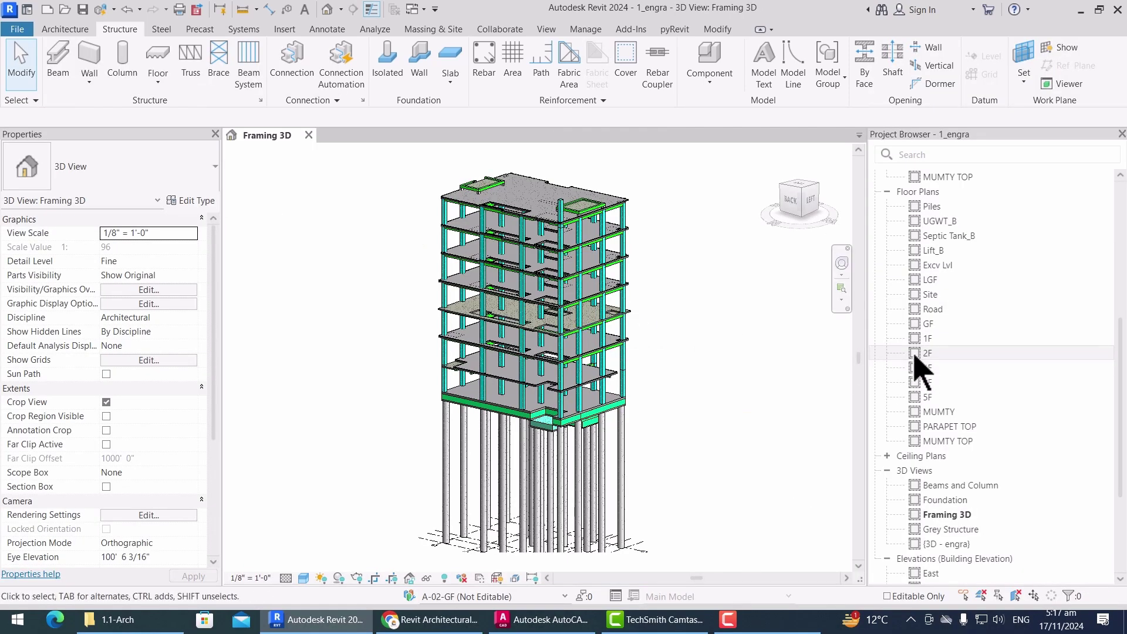
Step: Open the 2F floor plan and import the 3-2F Plan DWG drawing into it at level 2F
{"action": "left_click", "coordinate": [938, 358]}
{"action": "double_click", "coordinate": [938, 359]}
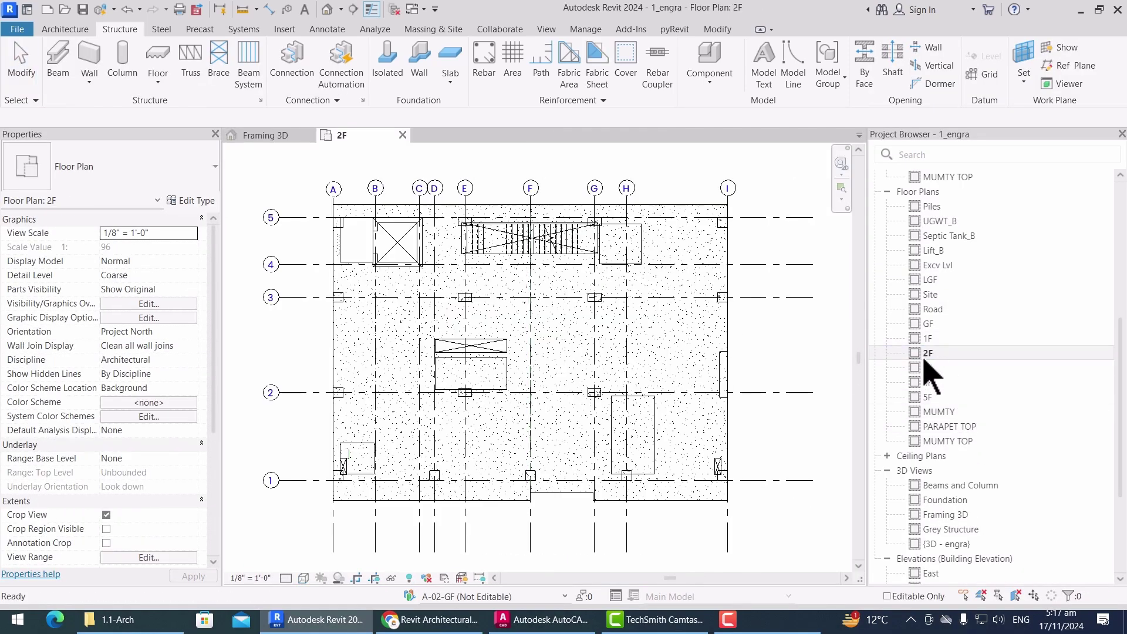
{"action": "left_click", "coordinate": [285, 29]}
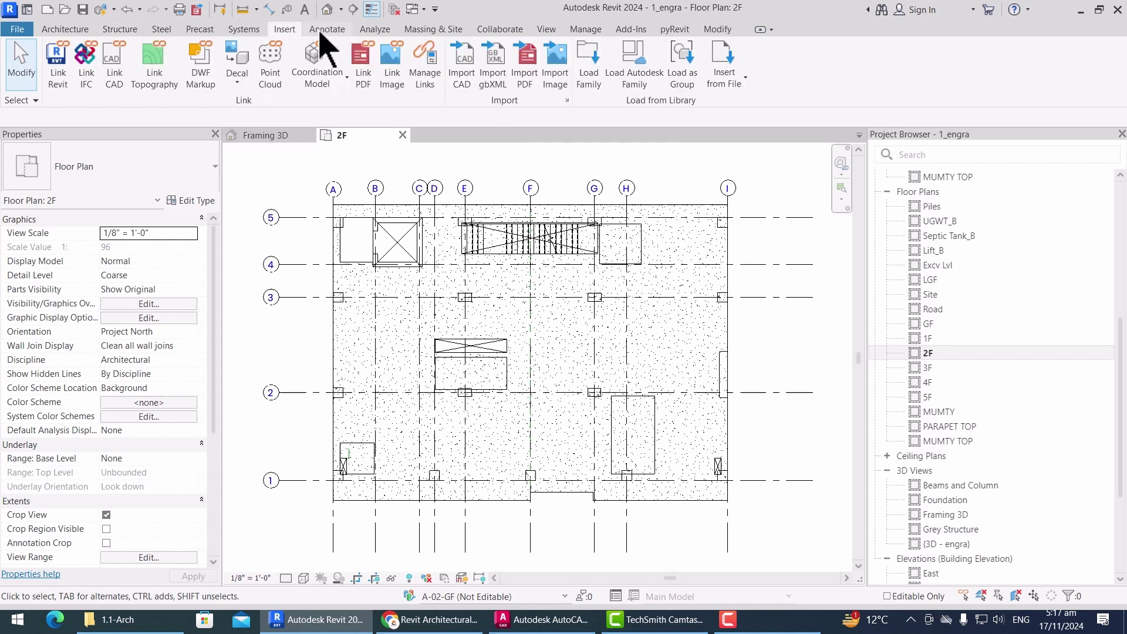
{"action": "left_click", "coordinate": [468, 80]}
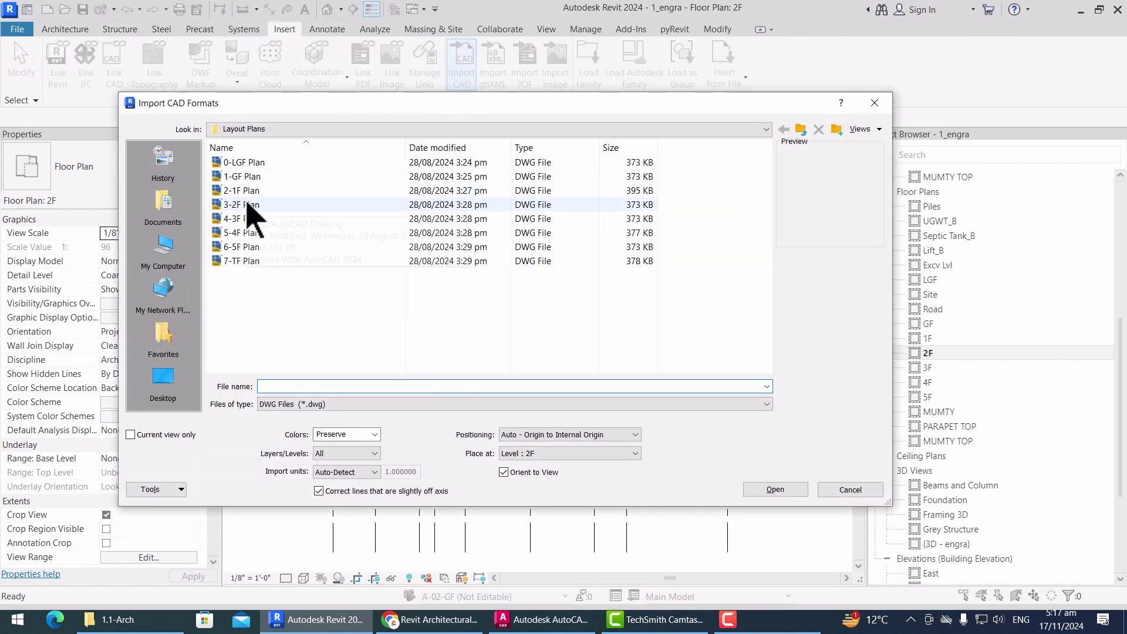
{"action": "left_click", "coordinate": [251, 206]}
{"action": "left_click", "coordinate": [778, 493]}
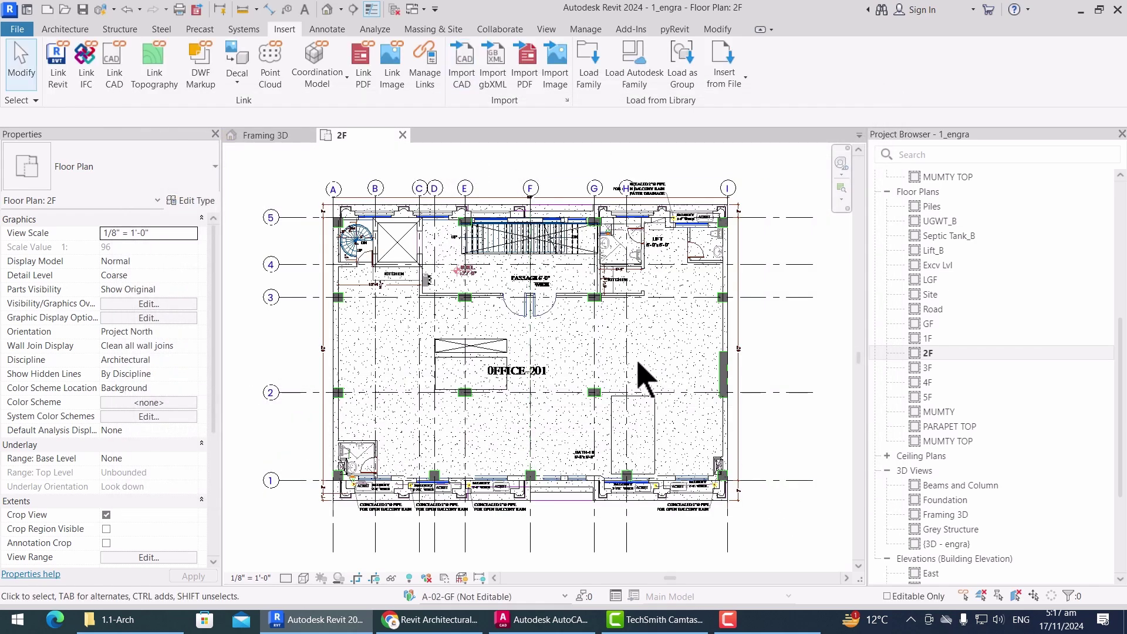
Step: Start an architectural wall of type BR-9"-2F with its location line set to Finish Face: Interior
{"action": "left_click", "coordinate": [66, 28]}
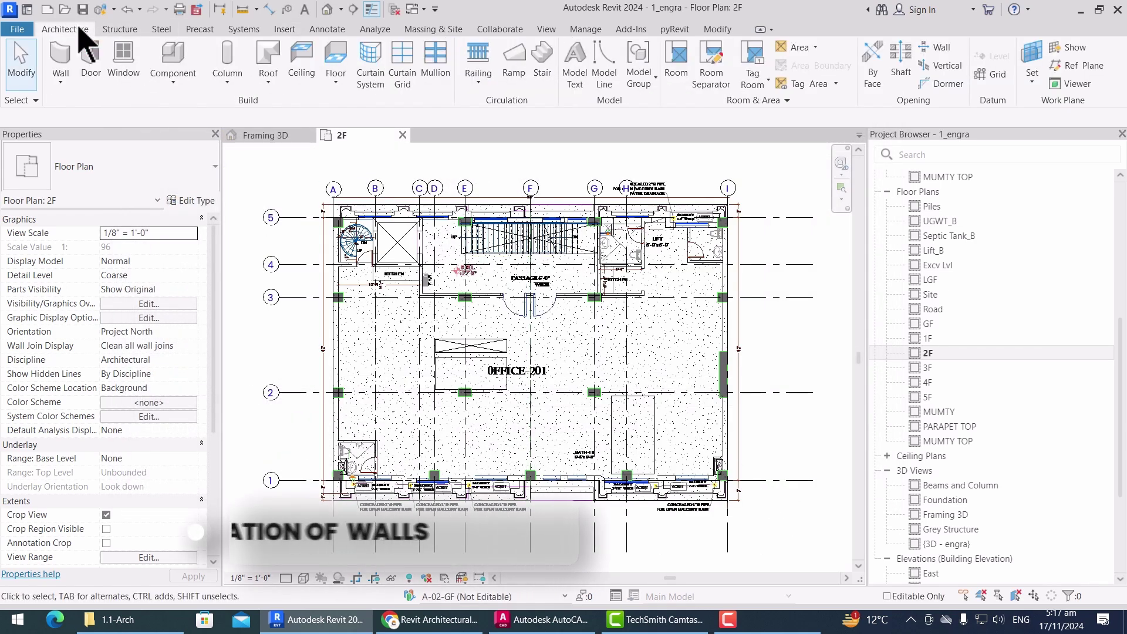
{"action": "left_click", "coordinate": [61, 84]}
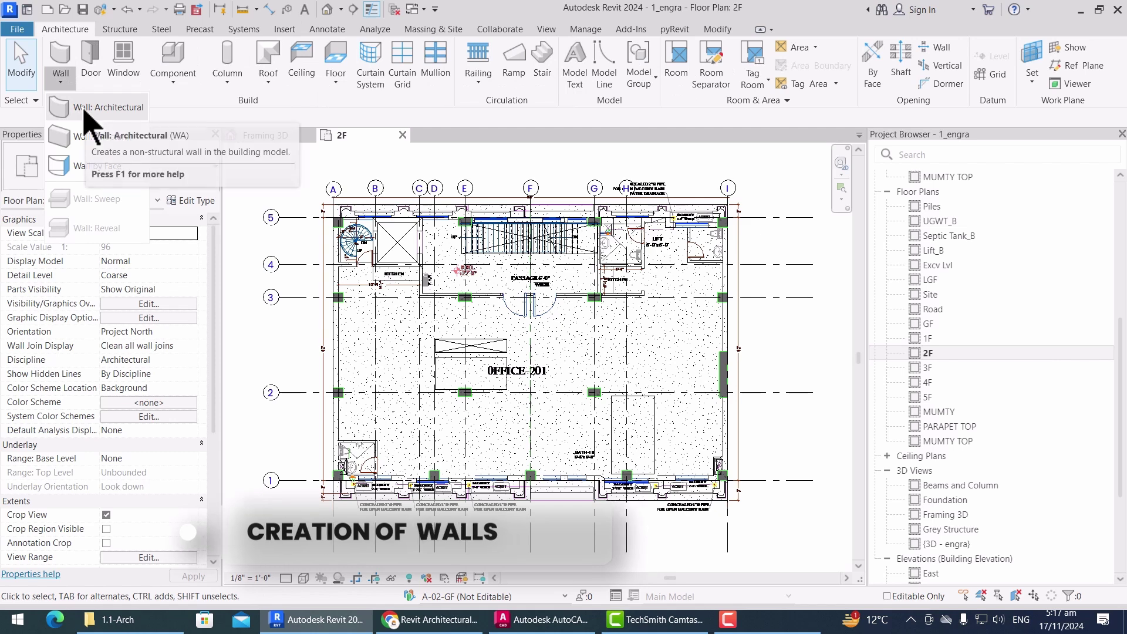
{"action": "left_click", "coordinate": [70, 109]}
{"action": "left_click", "coordinate": [117, 172]}
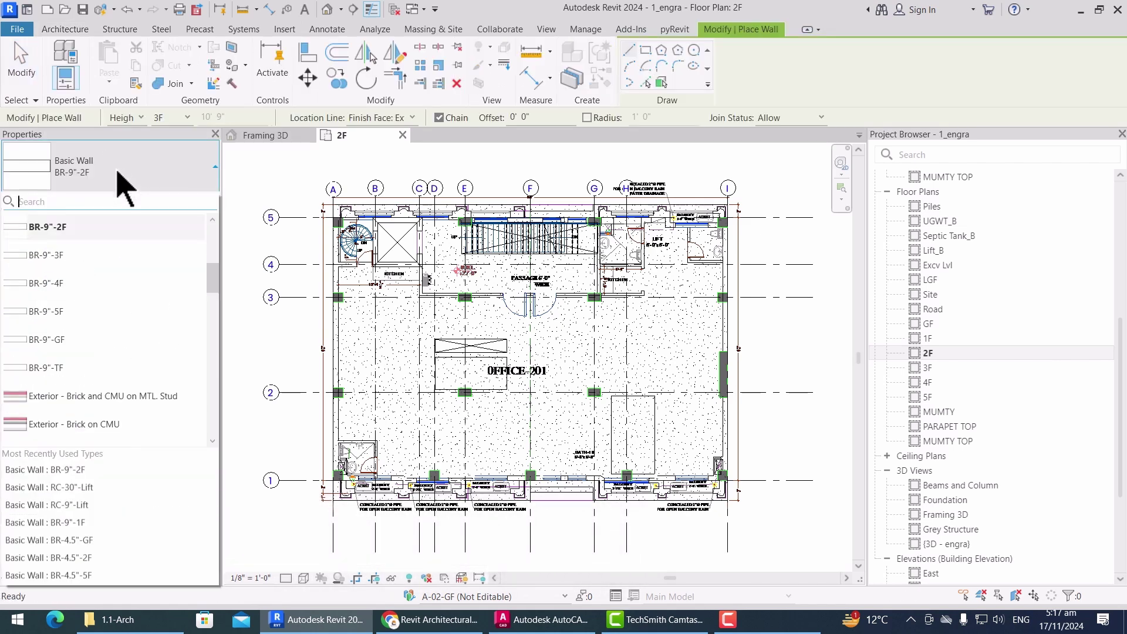
{"action": "left_click", "coordinate": [68, 230]}
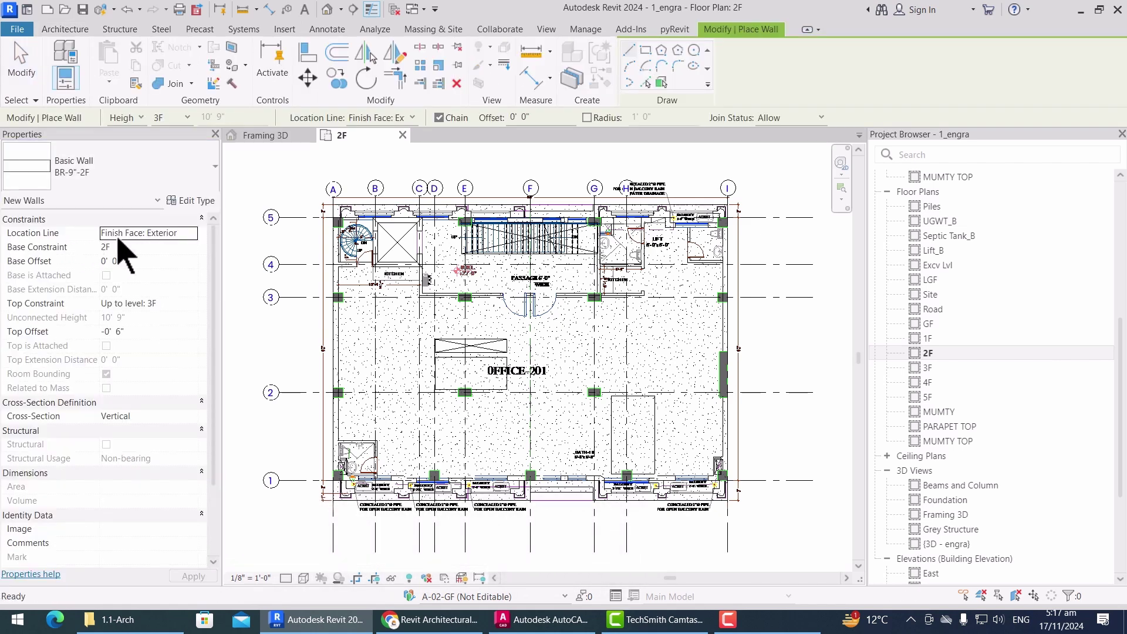
{"action": "left_click", "coordinate": [189, 233]}
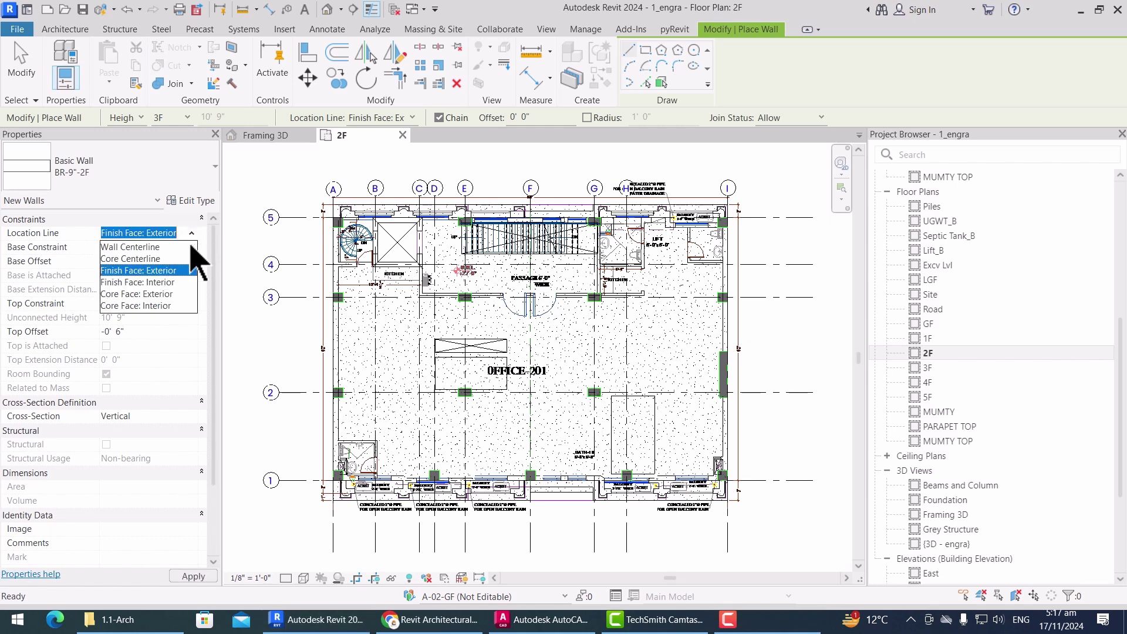
{"action": "left_click", "coordinate": [141, 282]}
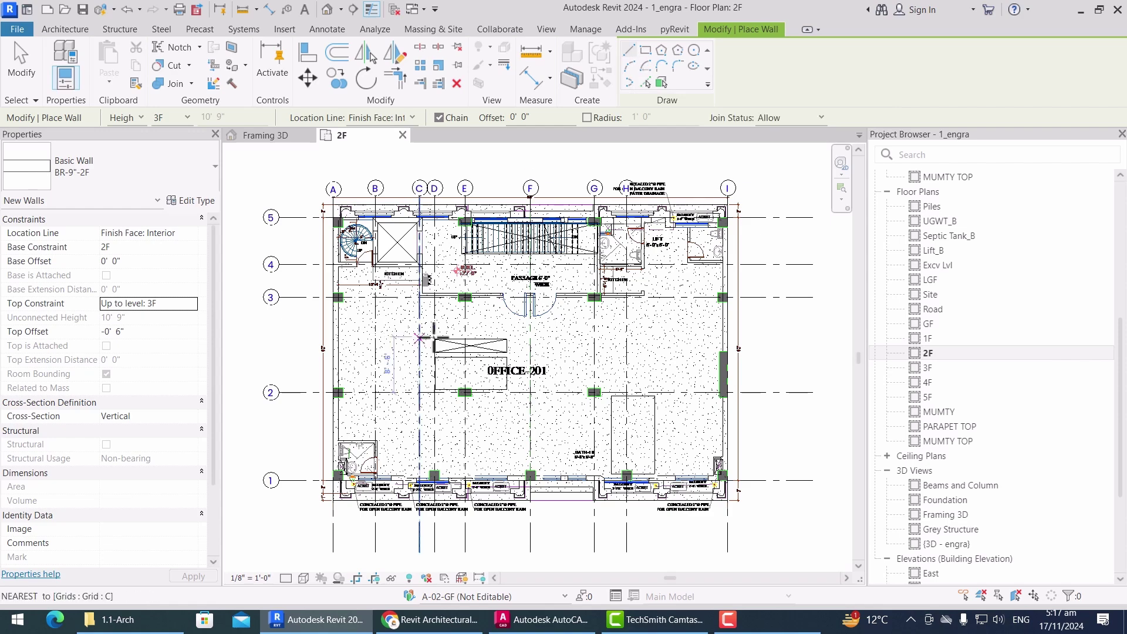
Step: Draw the exterior wall along grid A from the grid 5 column to the grid 3 column
{"action": "scroll", "coordinate": [337, 225], "scroll_direction": "up", "scroll_amount": 10}
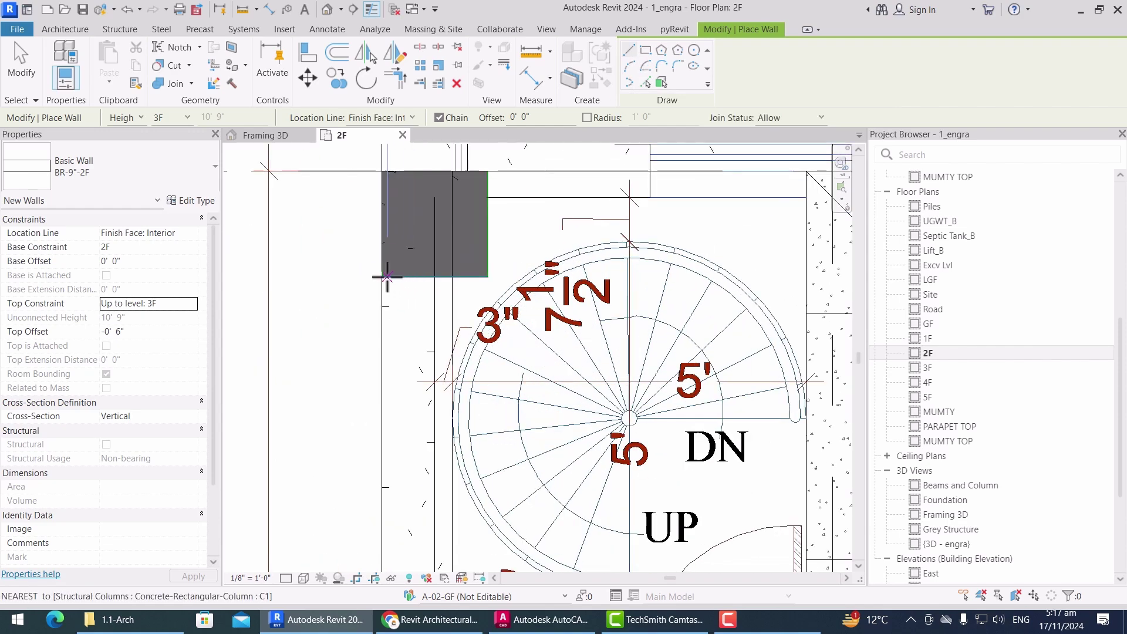
{"action": "left_click", "coordinate": [382, 276]}
{"action": "scroll", "coordinate": [399, 305], "scroll_direction": "down", "scroll_amount": 5}
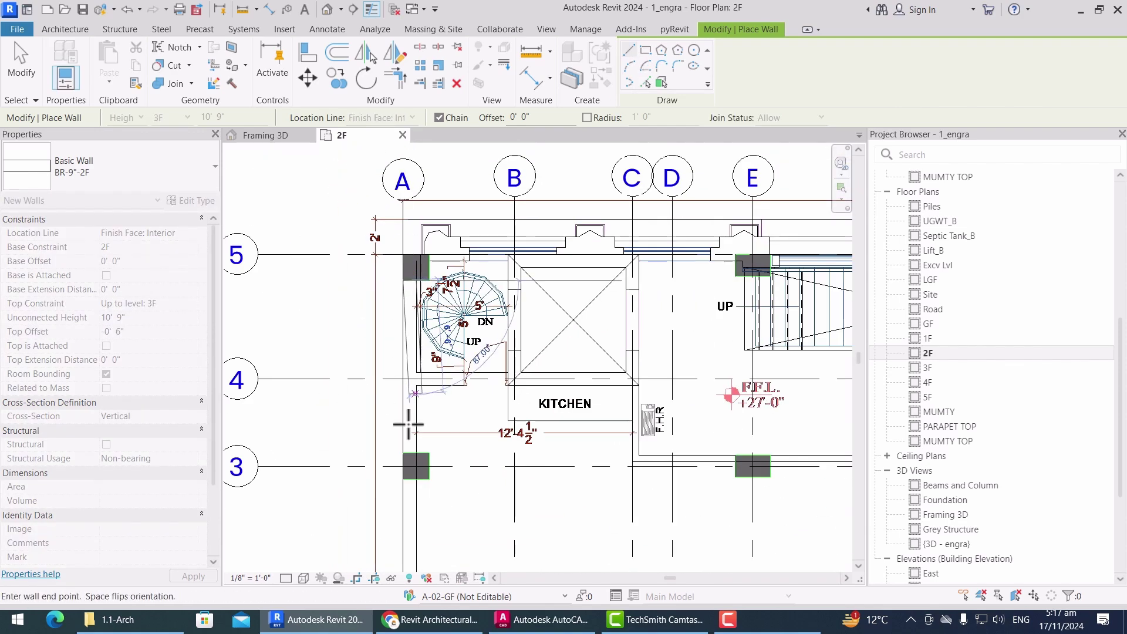
{"action": "scroll", "coordinate": [408, 422], "scroll_direction": "up", "scroll_amount": 4}
{"action": "scroll", "coordinate": [405, 468], "scroll_direction": "up", "scroll_amount": 2}
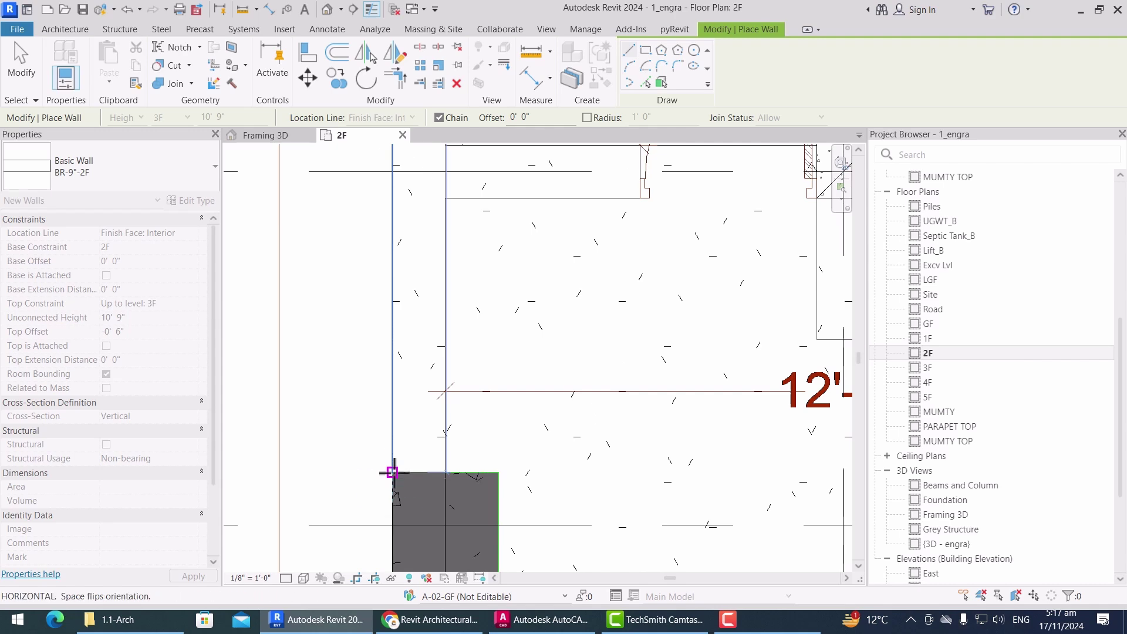
{"action": "scroll", "coordinate": [392, 472], "scroll_direction": "down", "scroll_amount": 4}
{"action": "key", "text": "Escape"}
{"action": "scroll", "coordinate": [450, 392], "scroll_direction": "up", "scroll_amount": 2}
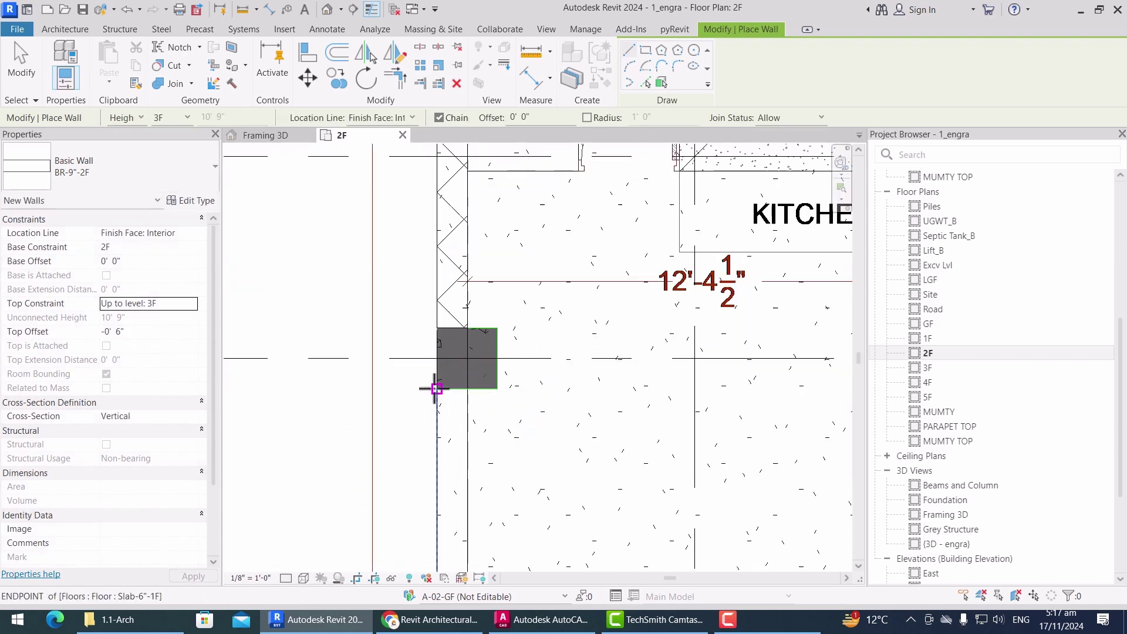
Step: Draw the exterior wall along grid A from the grid 3 column to the grid 2 column
{"action": "left_click", "coordinate": [436, 388]}
{"action": "scroll", "coordinate": [460, 340], "scroll_direction": "down", "scroll_amount": 4}
{"action": "scroll", "coordinate": [459, 463], "scroll_direction": "up", "scroll_amount": 4}
{"action": "left_click", "coordinate": [468, 533]}
{"action": "scroll", "coordinate": [473, 388], "scroll_direction": "down", "scroll_amount": 2}
{"action": "key", "text": "Escape"}
Step: Draw the exterior wall along grid A from the grid 2 column to the grid 1 column
{"action": "left_click", "coordinate": [461, 351]}
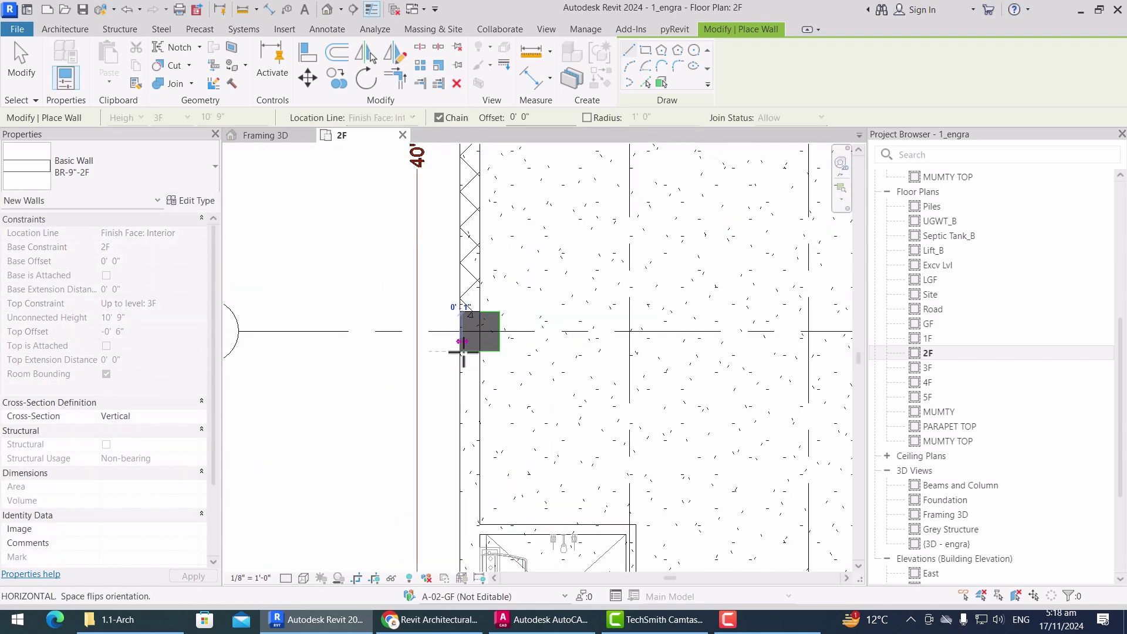
{"action": "scroll", "coordinate": [462, 354], "scroll_direction": "down", "scroll_amount": 3}
{"action": "scroll", "coordinate": [465, 461], "scroll_direction": "up", "scroll_amount": 4}
{"action": "left_click", "coordinate": [453, 439]}
{"action": "key", "text": "Escape"}
Step: Draw the exterior wall along grid 1 from the column at grid A to the column at grid D
{"action": "scroll", "coordinate": [552, 512], "scroll_direction": "up", "scroll_amount": 2}
{"action": "left_click", "coordinate": [474, 483]}
{"action": "scroll", "coordinate": [330, 430], "scroll_direction": "down", "scroll_amount": 4}
{"action": "scroll", "coordinate": [639, 448], "scroll_direction": "up", "scroll_amount": 4}
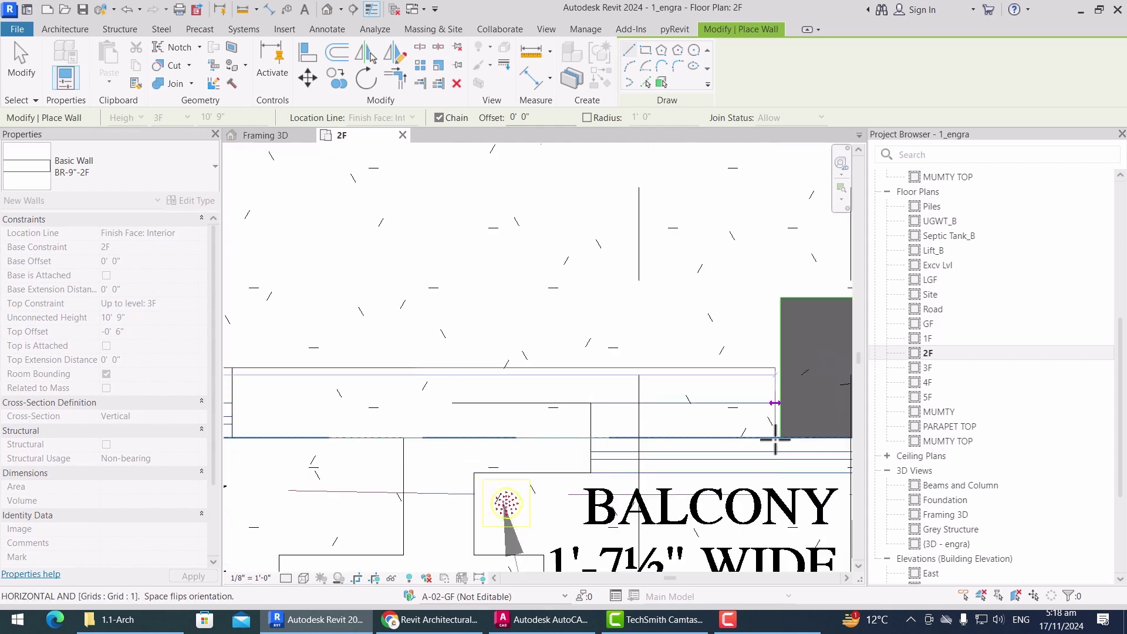
{"action": "left_click", "coordinate": [776, 438]}
{"action": "key", "text": "Escape"}
Step: Continue the exterior wall along grid 1 between the columns at grids D and F, and between those at F and H
{"action": "scroll", "coordinate": [538, 431], "scroll_direction": "down", "scroll_amount": 2}
{"action": "scroll", "coordinate": [722, 431], "scroll_direction": "up", "scroll_amount": 2}
{"action": "left_click", "coordinate": [669, 431]}
{"action": "scroll", "coordinate": [437, 423], "scroll_direction": "down", "scroll_amount": 3}
{"action": "scroll", "coordinate": [668, 429], "scroll_direction": "up", "scroll_amount": 4}
{"action": "scroll", "coordinate": [428, 394], "scroll_direction": "down", "scroll_amount": 3}
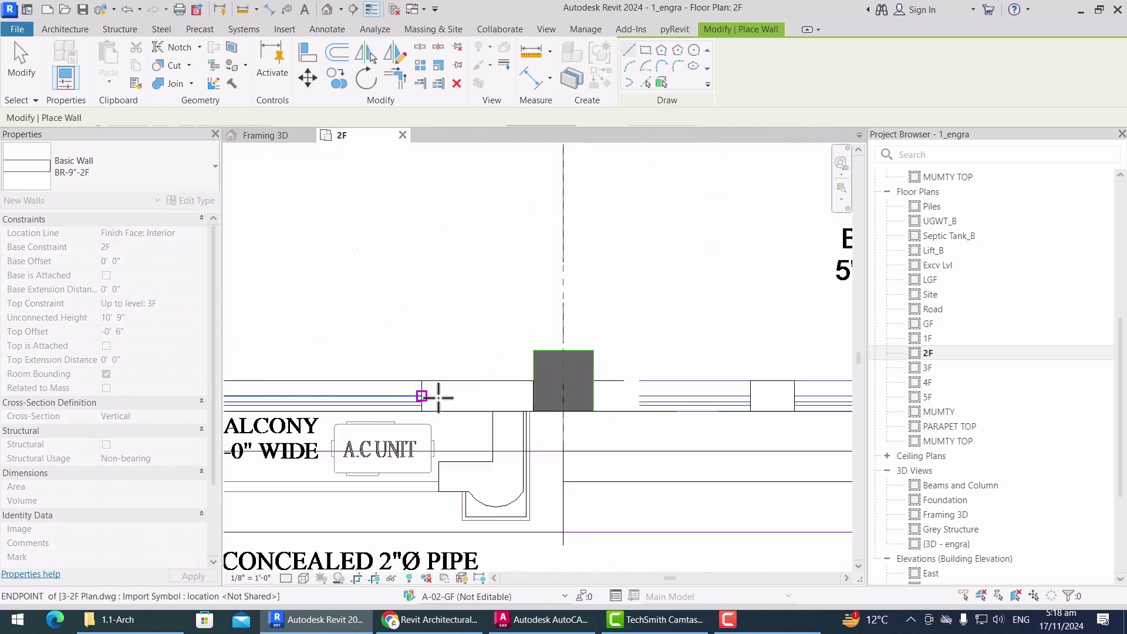
{"action": "scroll", "coordinate": [396, 403], "scroll_direction": "up", "scroll_amount": 3}
{"action": "scroll", "coordinate": [675, 405], "scroll_direction": "down", "scroll_amount": 3}
{"action": "scroll", "coordinate": [652, 405], "scroll_direction": "up", "scroll_amount": 3}
{"action": "left_click", "coordinate": [636, 404]}
{"action": "key", "text": "Escape"}
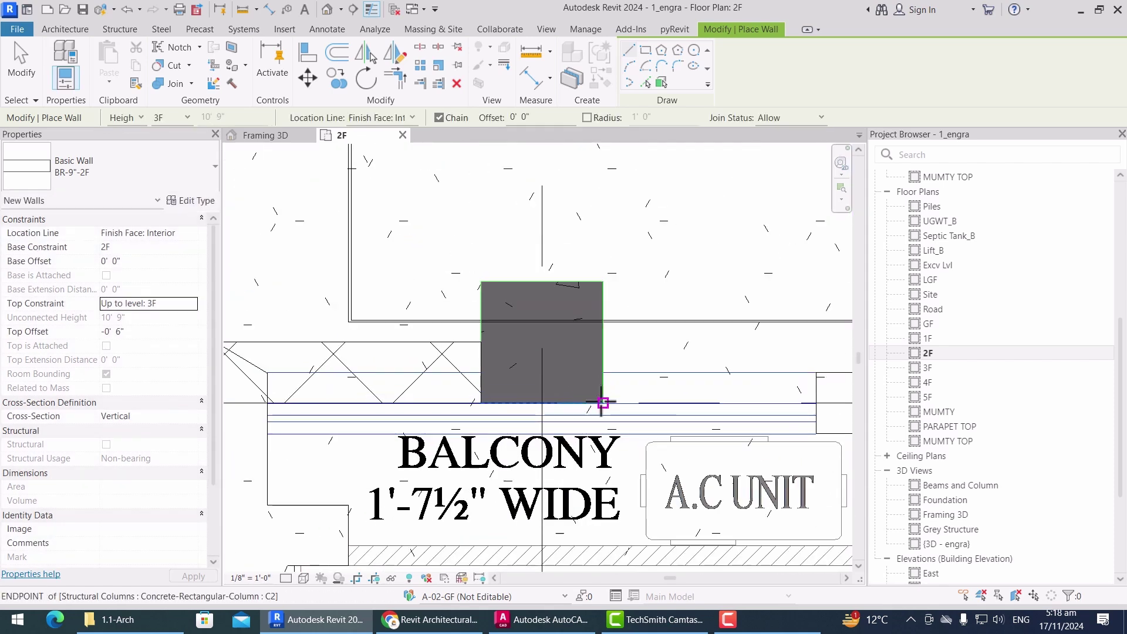
Step: Draw the exterior wall along grid 1 from the column at grid H to the corner column at grid I
{"action": "left_click", "coordinate": [603, 403]}
{"action": "scroll", "coordinate": [603, 404], "scroll_direction": "down", "scroll_amount": 4}
{"action": "scroll", "coordinate": [728, 390], "scroll_direction": "up", "scroll_amount": 4}
{"action": "left_click", "coordinate": [726, 403]}
{"action": "key", "text": "Escape"}
{"action": "scroll", "coordinate": [715, 405], "scroll_direction": "down", "scroll_amount": 2}
Step: Draw the exterior wall along grid I from the grid 1 corner column to the near end of the shear wall
{"action": "left_click", "coordinate": [746, 356]}
{"action": "scroll", "coordinate": [746, 356], "scroll_direction": "down", "scroll_amount": 5}
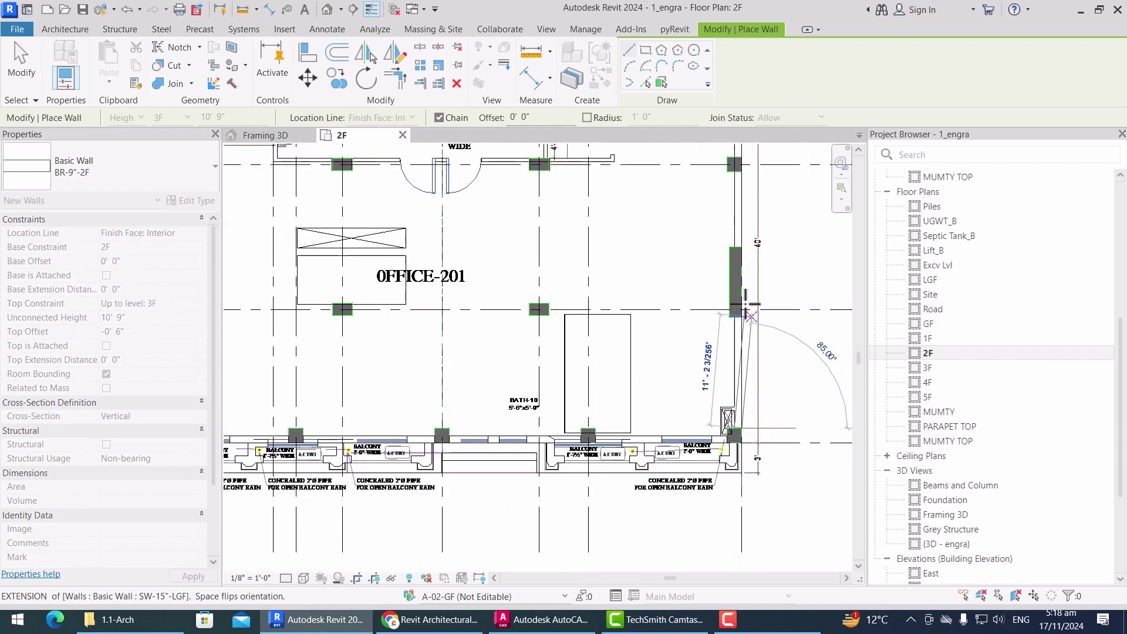
{"action": "scroll", "coordinate": [743, 305], "scroll_direction": "up", "scroll_amount": 4}
{"action": "left_click", "coordinate": [732, 364]}
{"action": "key", "text": "Escape"}
Step: Continue the exterior wall along grid I from the shear wall to the grid 3 column and on to the grid 5 column
{"action": "scroll", "coordinate": [731, 366], "scroll_direction": "down", "scroll_amount": 4}
{"action": "scroll", "coordinate": [729, 342], "scroll_direction": "up", "scroll_amount": 3}
{"action": "left_click", "coordinate": [729, 345]}
{"action": "scroll", "coordinate": [734, 343], "scroll_direction": "up", "scroll_amount": 3}
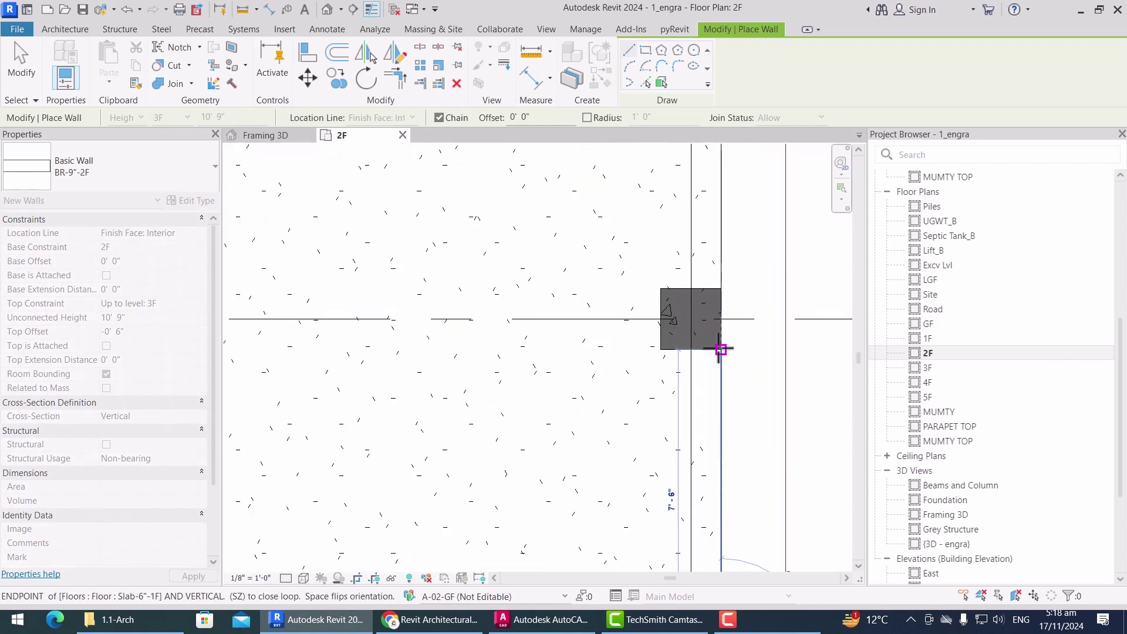
{"action": "scroll", "coordinate": [732, 342], "scroll_direction": "down", "scroll_amount": 5}
{"action": "scroll", "coordinate": [723, 263], "scroll_direction": "up", "scroll_amount": 4}
{"action": "left_click", "coordinate": [724, 263]}
{"action": "key", "text": "Escape"}
Step: Draw the exterior wall along grid 5 from the corner column at grid I to the column at grid G
{"action": "middle_click_drag", "start_coordinate": [717, 277], "coordinate": [829, 391]}
{"action": "scroll", "coordinate": [765, 320], "scroll_direction": "down", "scroll_amount": 4}
{"action": "scroll", "coordinate": [772, 322], "scroll_direction": "up", "scroll_amount": 6}
{"action": "left_click", "coordinate": [710, 274]}
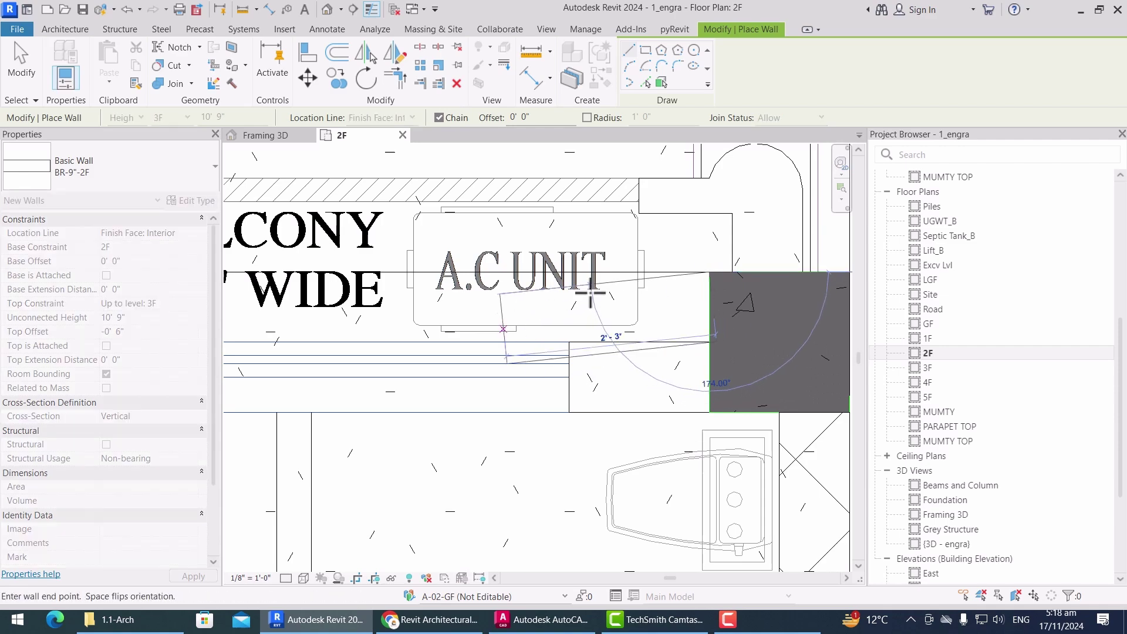
{"action": "scroll", "coordinate": [504, 329], "scroll_direction": "down", "scroll_amount": 5}
{"action": "scroll", "coordinate": [326, 324], "scroll_direction": "up", "scroll_amount": 6}
{"action": "left_click", "coordinate": [337, 319]}
{"action": "key", "text": "Escape"}
Step: Draw the exterior wall along grid 5 behind the staircase, from the column at grid G to the column at grid E
{"action": "scroll", "coordinate": [329, 320], "scroll_direction": "down", "scroll_amount": 4}
{"action": "middle_click_drag", "start_coordinate": [224, 326], "coordinate": [477, 358]}
{"action": "scroll", "coordinate": [484, 357], "scroll_direction": "up", "scroll_amount": 3}
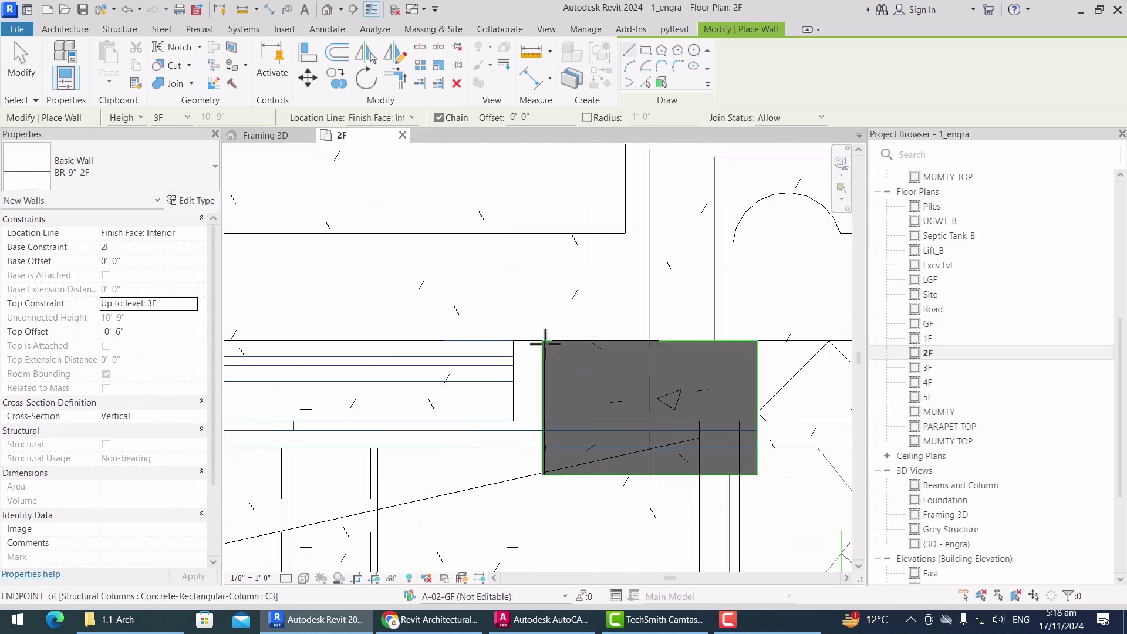
{"action": "left_click", "coordinate": [546, 343]}
{"action": "scroll", "coordinate": [708, 382], "scroll_direction": "down", "scroll_amount": 5}
{"action": "scroll", "coordinate": [356, 389], "scroll_direction": "up", "scroll_amount": 5}
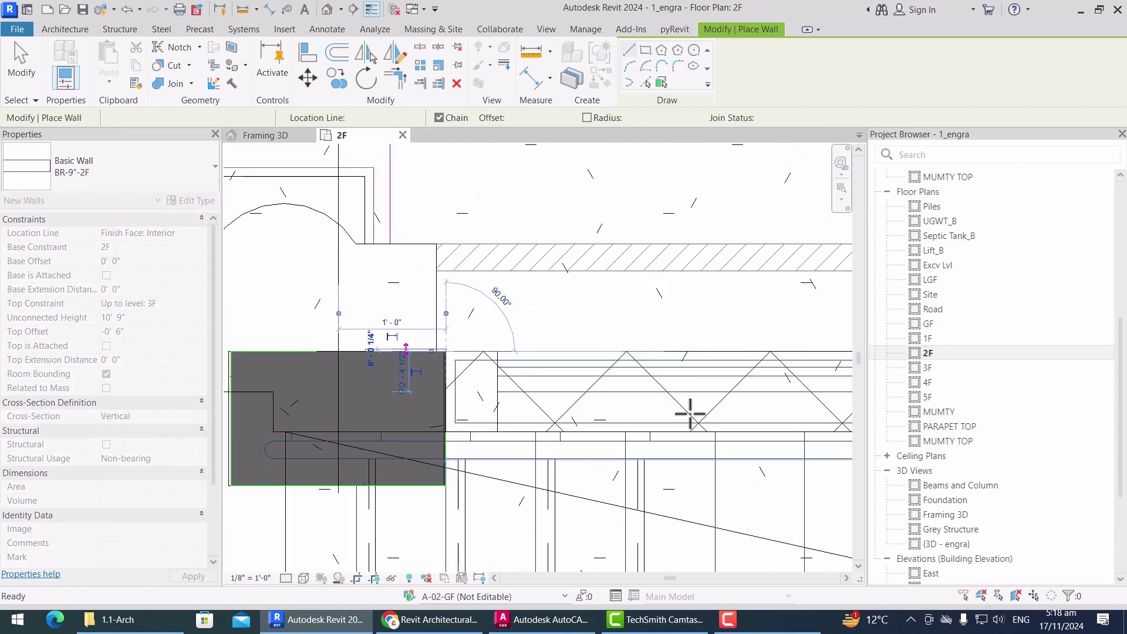
{"action": "key", "text": "Escape"}
Step: Draw the exterior wall along grid 5 from the column at grid E to the corner column at grid A
{"action": "scroll", "coordinate": [690, 414], "scroll_direction": "down", "scroll_amount": 3}
{"action": "middle_click_drag", "start_coordinate": [690, 414], "coordinate": [712, 390]}
{"action": "left_click", "coordinate": [587, 388]}
{"action": "scroll", "coordinate": [587, 388], "scroll_direction": "down", "scroll_amount": 5}
{"action": "scroll", "coordinate": [379, 429], "scroll_direction": "up", "scroll_amount": 4}
{"action": "left_click", "coordinate": [360, 427]}
{"action": "key", "text": "Escape"}
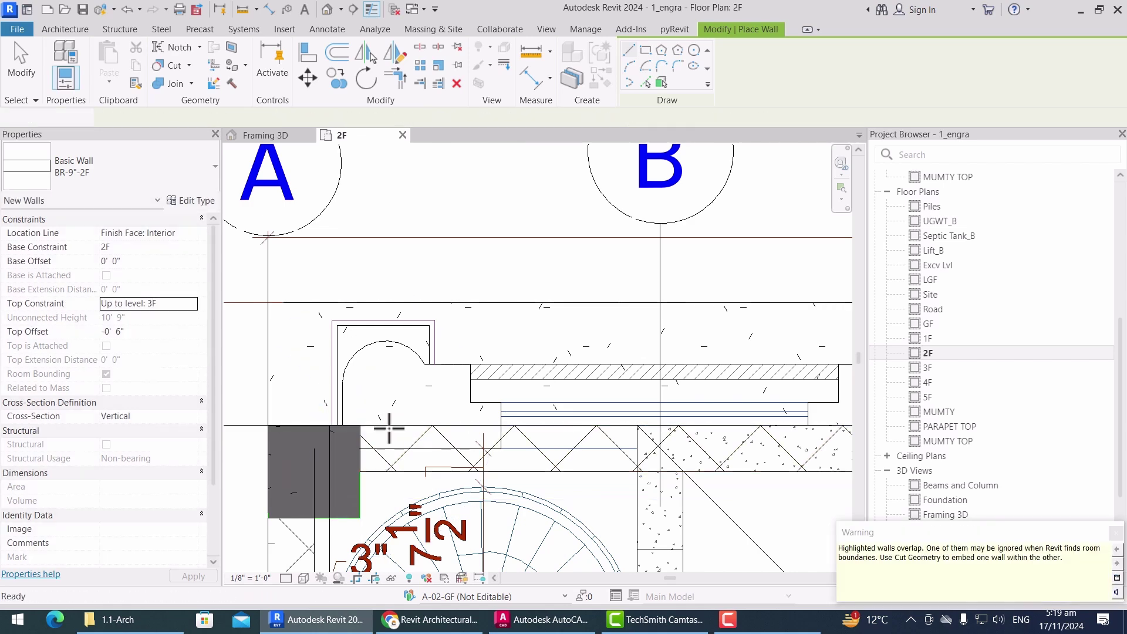
Step: Finish placing walls and switch the floor plan's visual style to show realistic material textures
{"action": "key", "text": "Escape"}
{"action": "scroll", "coordinate": [388, 429], "scroll_direction": "down", "scroll_amount": 8}
{"action": "left_click", "coordinate": [303, 578]}
{"action": "left_click", "coordinate": [325, 566]}
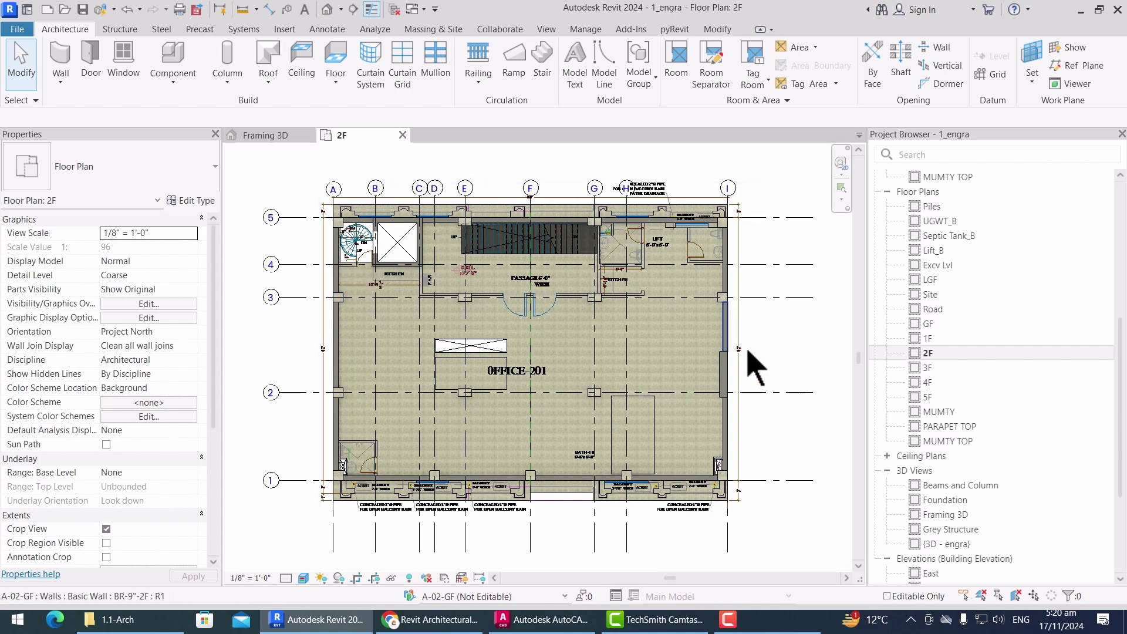
Step: Start a new architectural wall using the BR-4.5"-2F type for the interior partitions
{"action": "scroll", "coordinate": [481, 311], "scroll_direction": "up", "scroll_amount": 4}
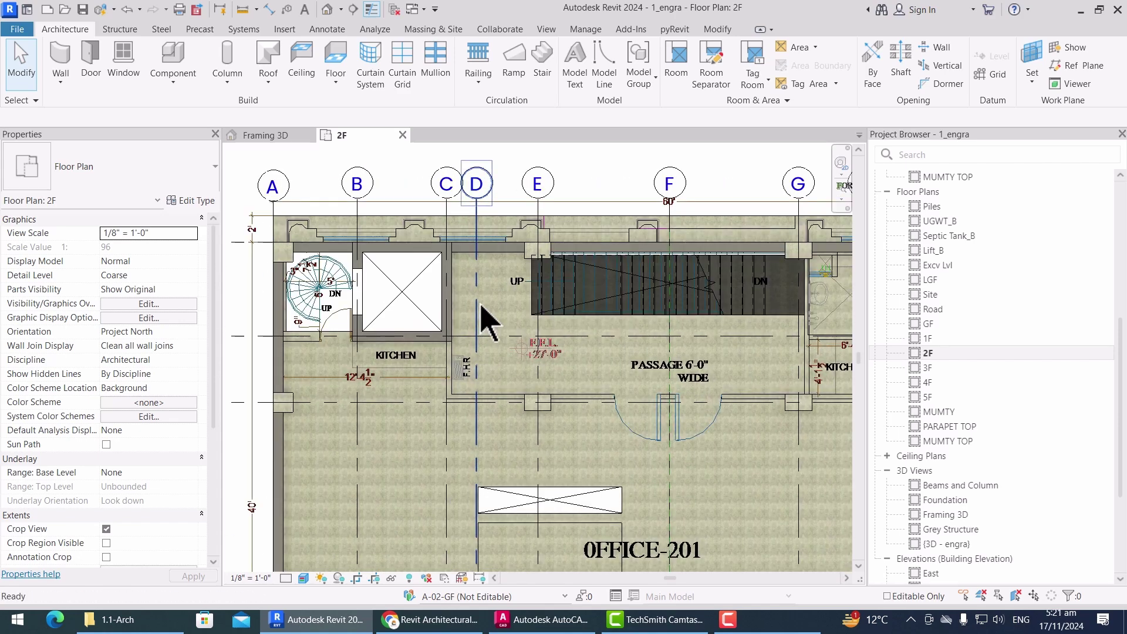
{"action": "key", "text": "w"}
{"action": "key", "text": "a"}
{"action": "left_click", "coordinate": [135, 165]}
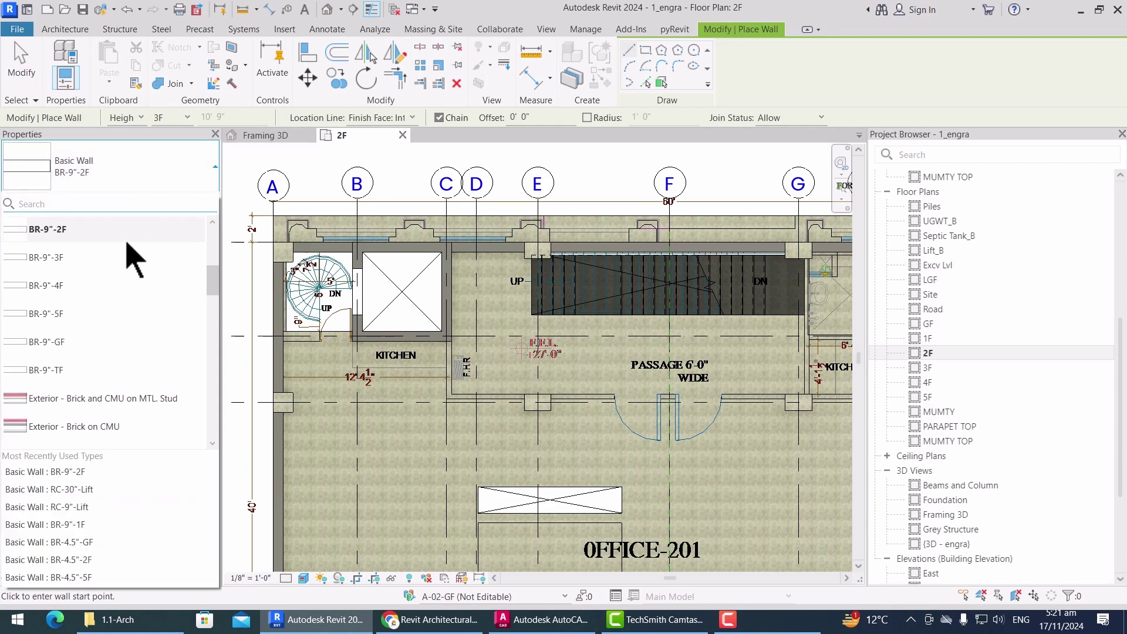
{"action": "scroll", "coordinate": [126, 244], "scroll_direction": "up", "scroll_amount": 3}
{"action": "left_click", "coordinate": [74, 260]}
{"action": "scroll", "coordinate": [467, 346], "scroll_direction": "up", "scroll_amount": 4}
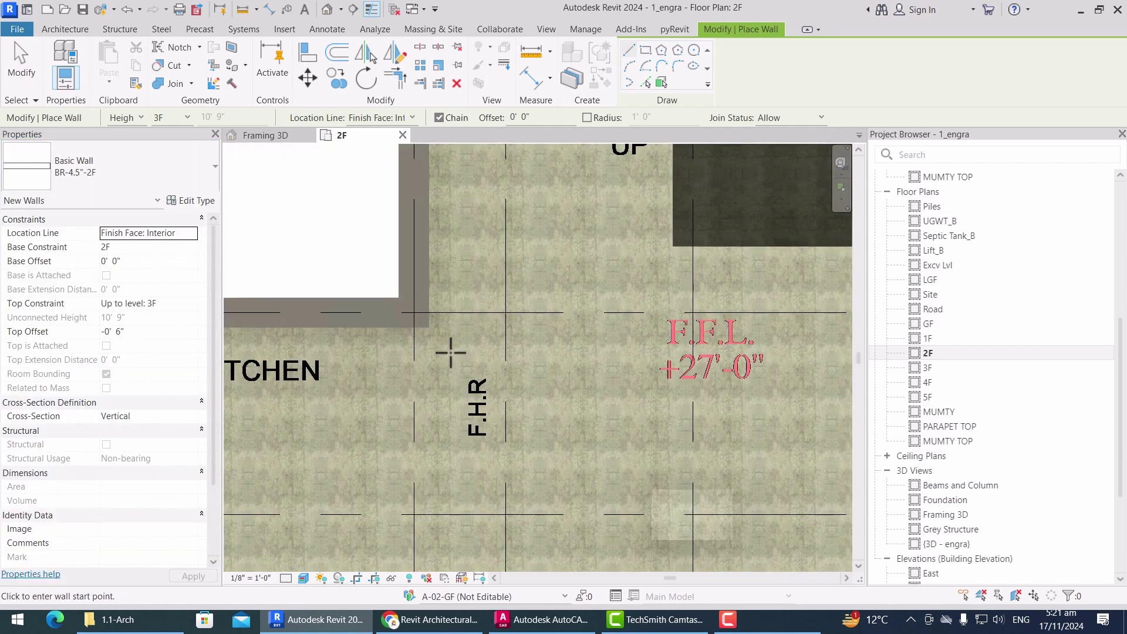
Step: Draw the partition from the lift shaft corner down along grid C, then across to the column at grids E and 3
{"action": "left_click", "coordinate": [415, 327]}
{"action": "left_click", "coordinate": [413, 505]}
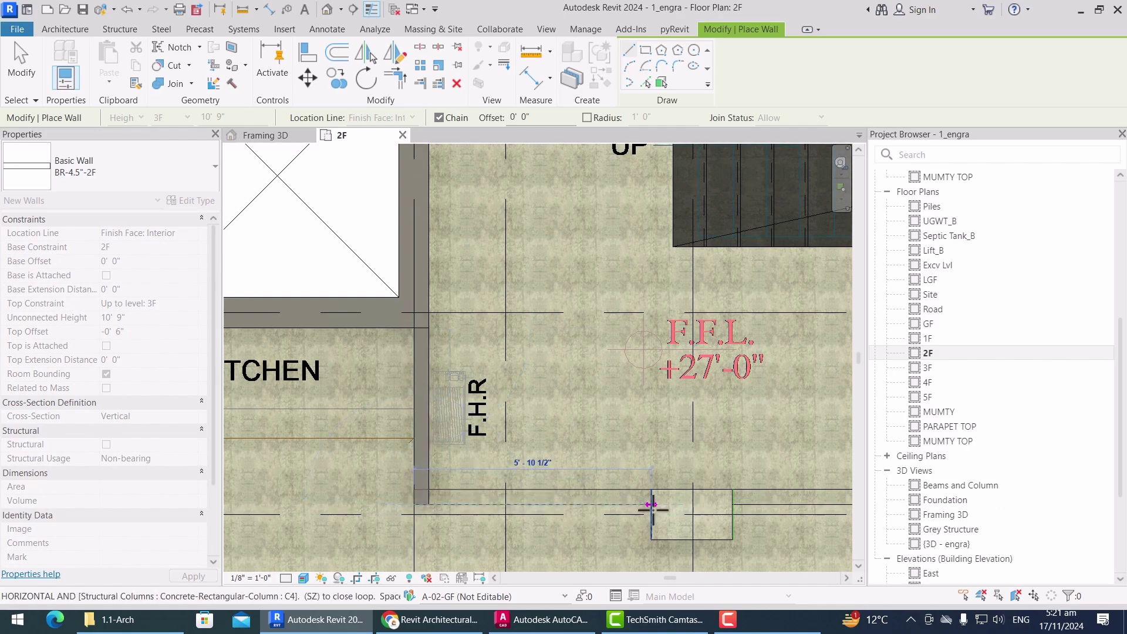
{"action": "scroll", "coordinate": [650, 503], "scroll_direction": "up", "scroll_amount": 3}
{"action": "left_click", "coordinate": [654, 503]}
Step: Draw the passage partition near grid 3 from the column at grid E to the column at grid G
{"action": "scroll", "coordinate": [657, 503], "scroll_direction": "down", "scroll_amount": 5}
{"action": "scroll", "coordinate": [553, 470], "scroll_direction": "up", "scroll_amount": 2}
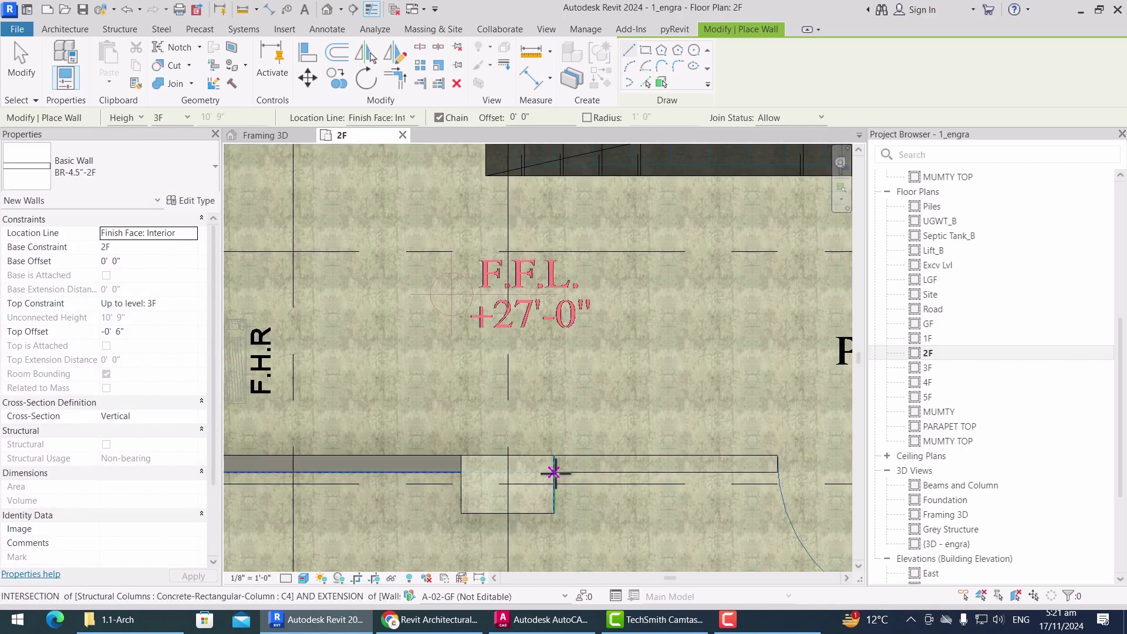
{"action": "scroll", "coordinate": [750, 478], "scroll_direction": "down", "scroll_amount": 2}
{"action": "scroll", "coordinate": [782, 428], "scroll_direction": "up", "scroll_amount": 2}
{"action": "scroll", "coordinate": [754, 453], "scroll_direction": "up", "scroll_amount": 2}
{"action": "scroll", "coordinate": [754, 453], "scroll_direction": "down", "scroll_amount": 4}
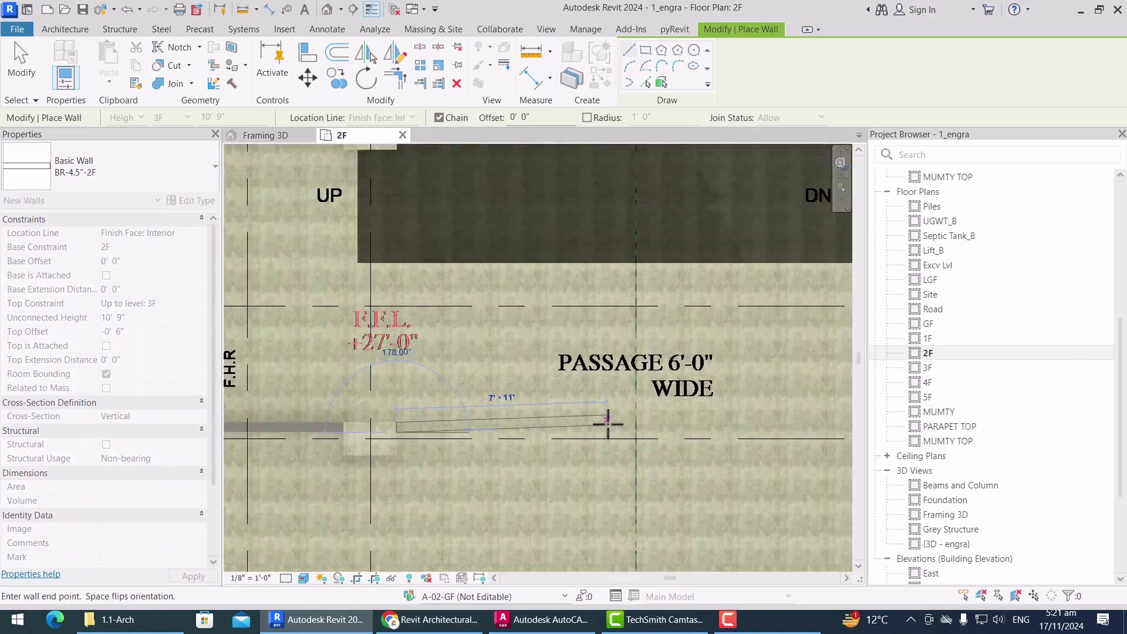
{"action": "scroll", "coordinate": [643, 424], "scroll_direction": "up", "scroll_amount": 4}
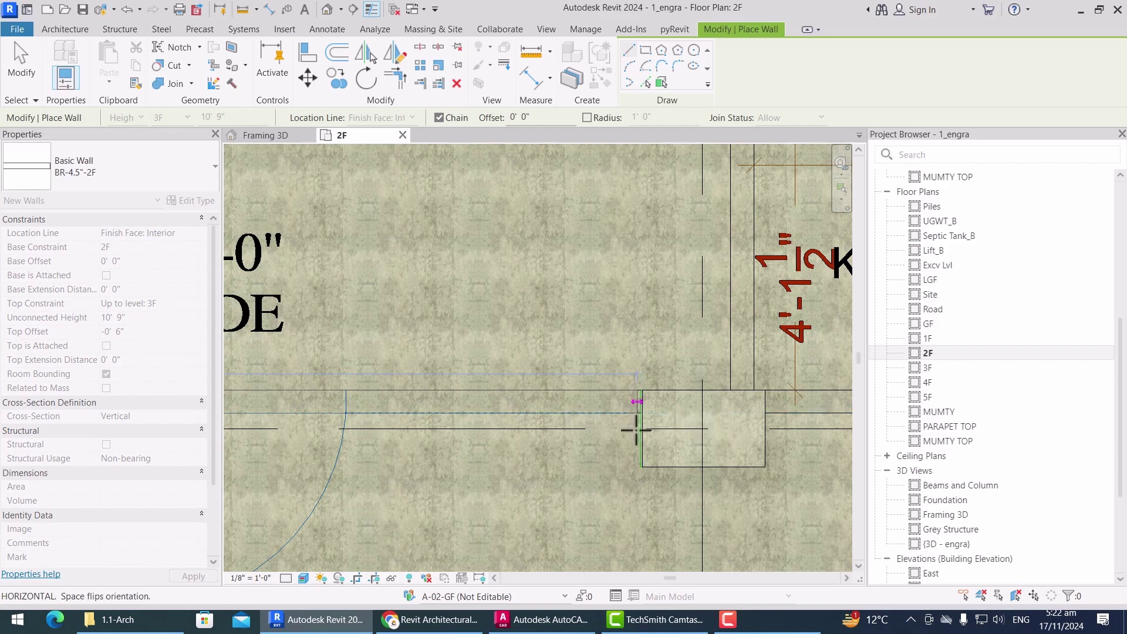
Step: Draw the kitchen partition about 6'-6" long from the column at grid G, including the short return at its end
{"action": "scroll", "coordinate": [642, 412], "scroll_direction": "down", "scroll_amount": 3}
{"action": "scroll", "coordinate": [681, 403], "scroll_direction": "down", "scroll_amount": 2}
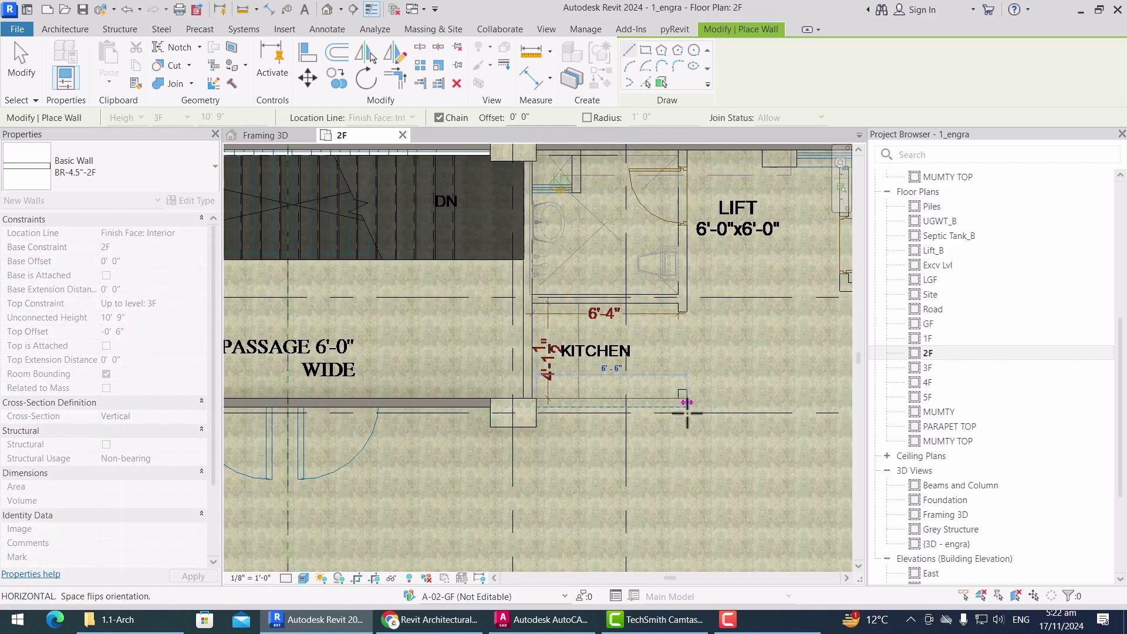
{"action": "scroll", "coordinate": [698, 417], "scroll_direction": "up", "scroll_amount": 5}
{"action": "key", "text": "Escape"}
{"action": "scroll", "coordinate": [670, 450], "scroll_direction": "down", "scroll_amount": 5}
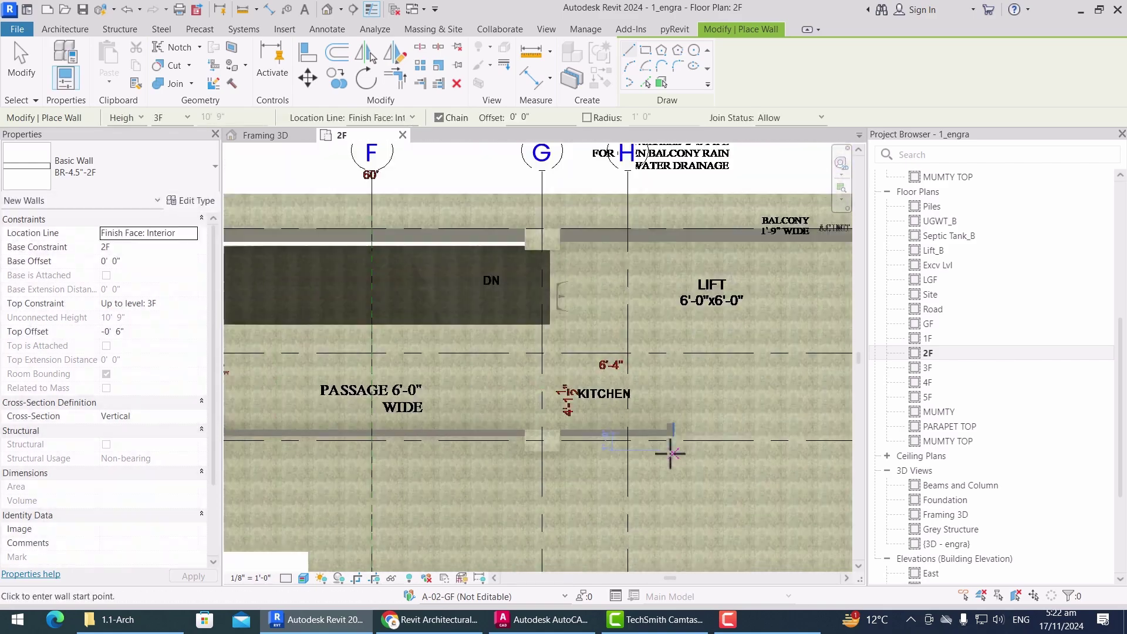
Step: Draw the vertical partition between the washroom and the lift area up to the exterior wall along grid 5
{"action": "scroll", "coordinate": [664, 342], "scroll_direction": "up", "scroll_amount": 3}
{"action": "left_click", "coordinate": [686, 405]}
{"action": "scroll", "coordinate": [678, 461], "scroll_direction": "down", "scroll_amount": 2}
{"action": "scroll", "coordinate": [684, 422], "scroll_direction": "down", "scroll_amount": 1}
{"action": "scroll", "coordinate": [693, 290], "scroll_direction": "up", "scroll_amount": 1}
{"action": "scroll", "coordinate": [686, 296], "scroll_direction": "up", "scroll_amount": 5}
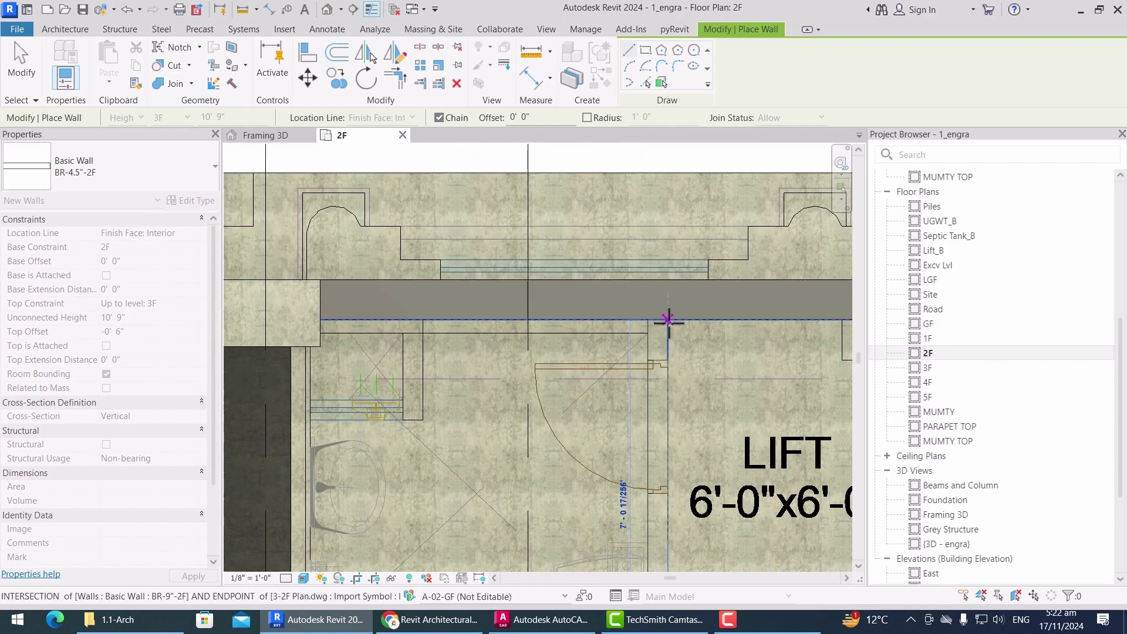
{"action": "left_click", "coordinate": [669, 323]}
{"action": "key", "text": "Escape"}
{"action": "scroll", "coordinate": [642, 344], "scroll_direction": "down", "scroll_amount": 8}
Step: Draw the horizontal partition near grid 4 above the kitchen, from the lift-side partition to the plan corner near grid G
{"action": "scroll", "coordinate": [642, 447], "scroll_direction": "up", "scroll_amount": 5}
{"action": "scroll", "coordinate": [632, 442], "scroll_direction": "up", "scroll_amount": 5}
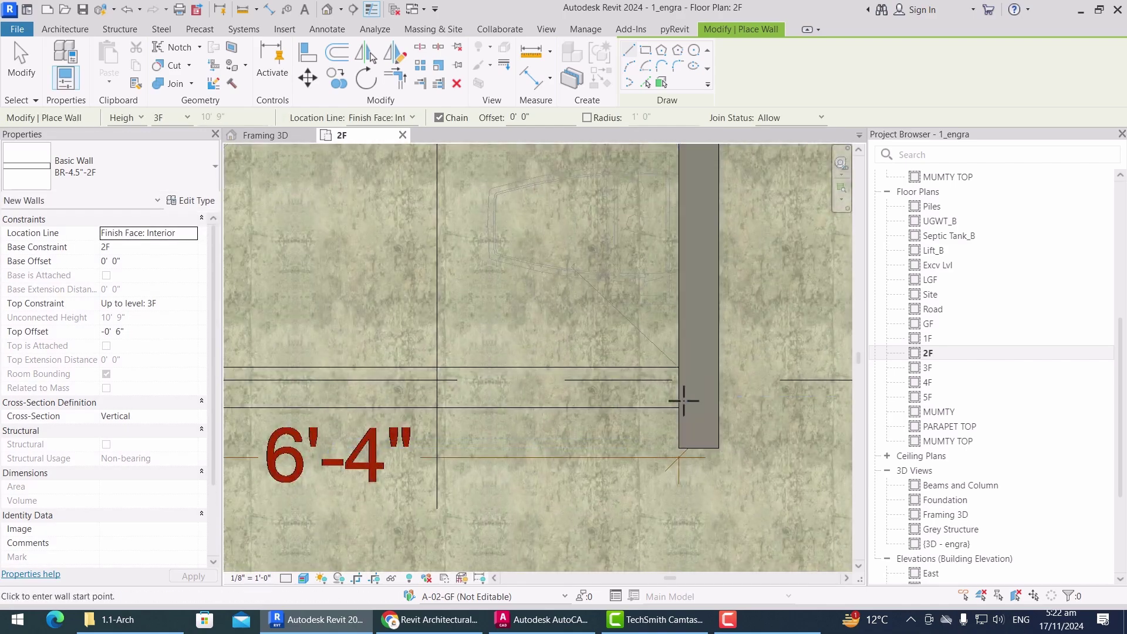
{"action": "left_click", "coordinate": [679, 402]}
{"action": "key", "text": "Escape"}
{"action": "left_click", "coordinate": [679, 368]}
{"action": "scroll", "coordinate": [675, 399], "scroll_direction": "down", "scroll_amount": 4}
{"action": "scroll", "coordinate": [529, 404], "scroll_direction": "up", "scroll_amount": 1}
{"action": "scroll", "coordinate": [462, 399], "scroll_direction": "up", "scroll_amount": 4}
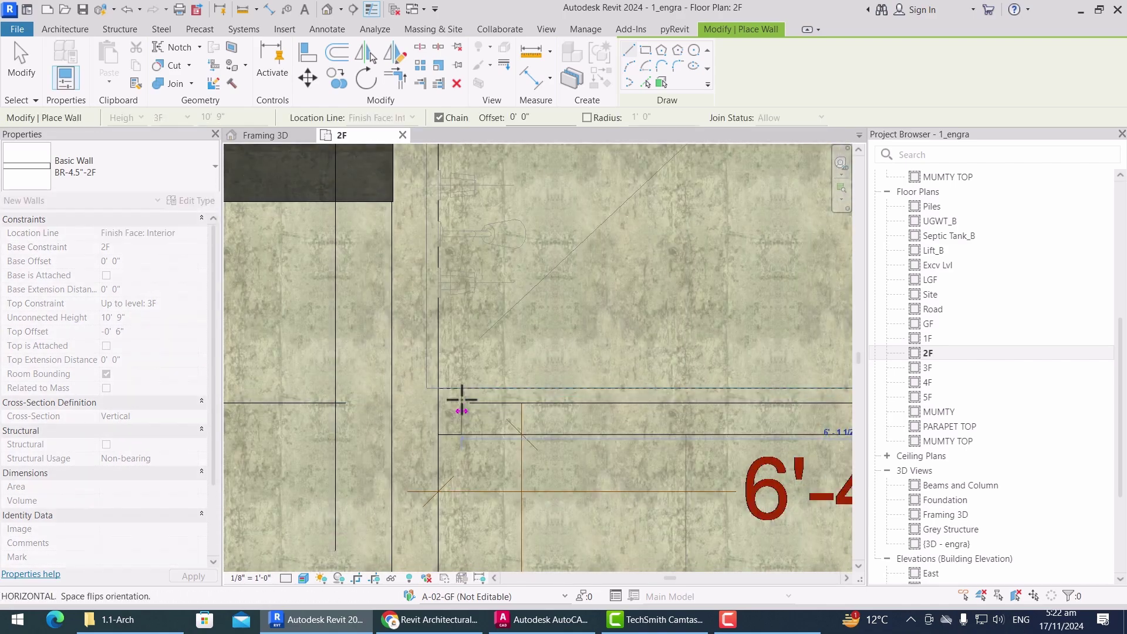
{"action": "key", "text": "Escape"}
{"action": "scroll", "coordinate": [496, 368], "scroll_direction": "down", "scroll_amount": 7}
{"action": "scroll", "coordinate": [478, 452], "scroll_direction": "up", "scroll_amount": 3}
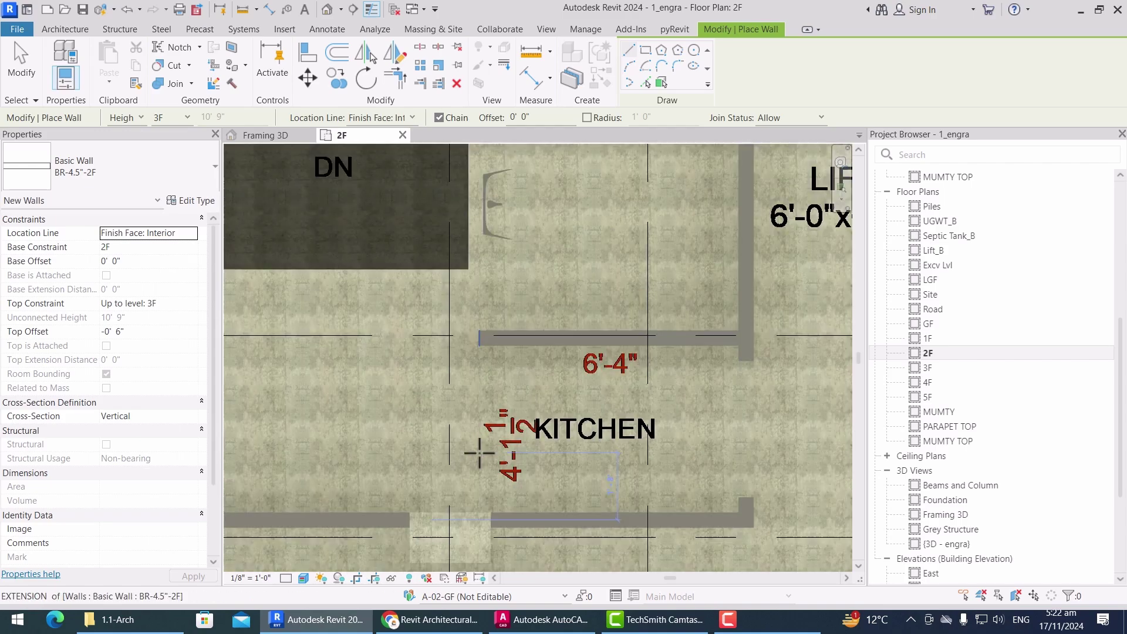
Step: Draw the partition beside the stair from the passage wall near column G up to the column at grids G and 5
{"action": "left_click", "coordinate": [486, 521]}
{"action": "scroll", "coordinate": [491, 393], "scroll_direction": "down", "scroll_amount": 2}
{"action": "scroll", "coordinate": [490, 392], "scroll_direction": "down", "scroll_amount": 2}
{"action": "scroll", "coordinate": [488, 263], "scroll_direction": "up", "scroll_amount": 7}
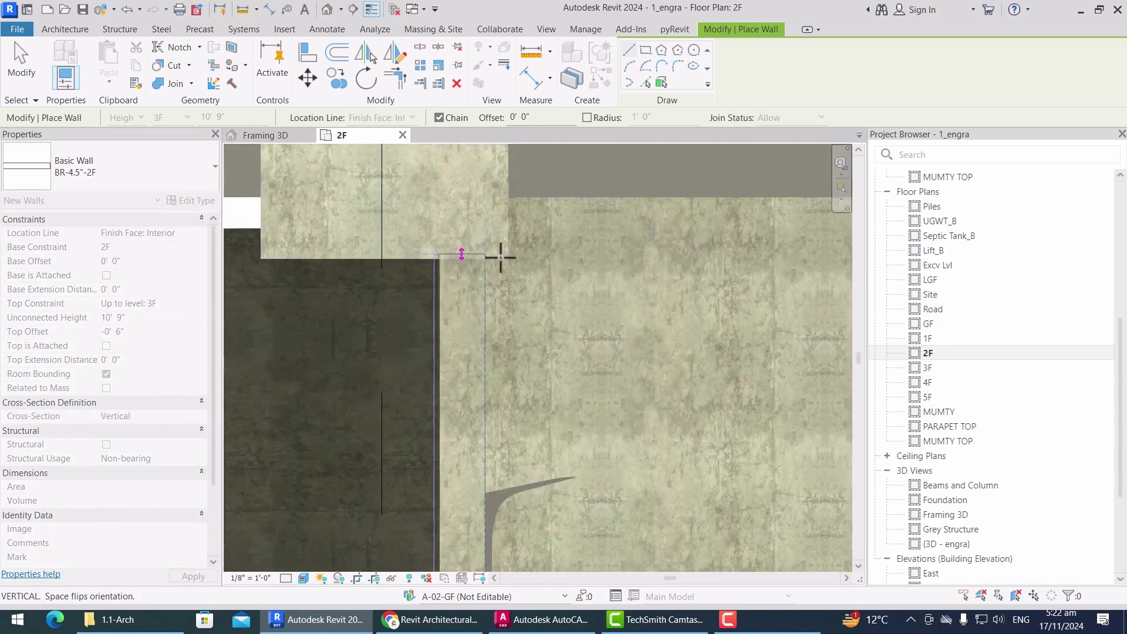
{"action": "left_click", "coordinate": [484, 259]}
{"action": "key", "text": "Escape"}
{"action": "key", "text": "Escape"}
Step: Draw the L-shaped toilet partition from the balcony window line down past the door and across to the exterior wall at grid I
{"action": "scroll", "coordinate": [506, 376], "scroll_direction": "down", "scroll_amount": 2}
{"action": "scroll", "coordinate": [520, 352], "scroll_direction": "down", "scroll_amount": 2}
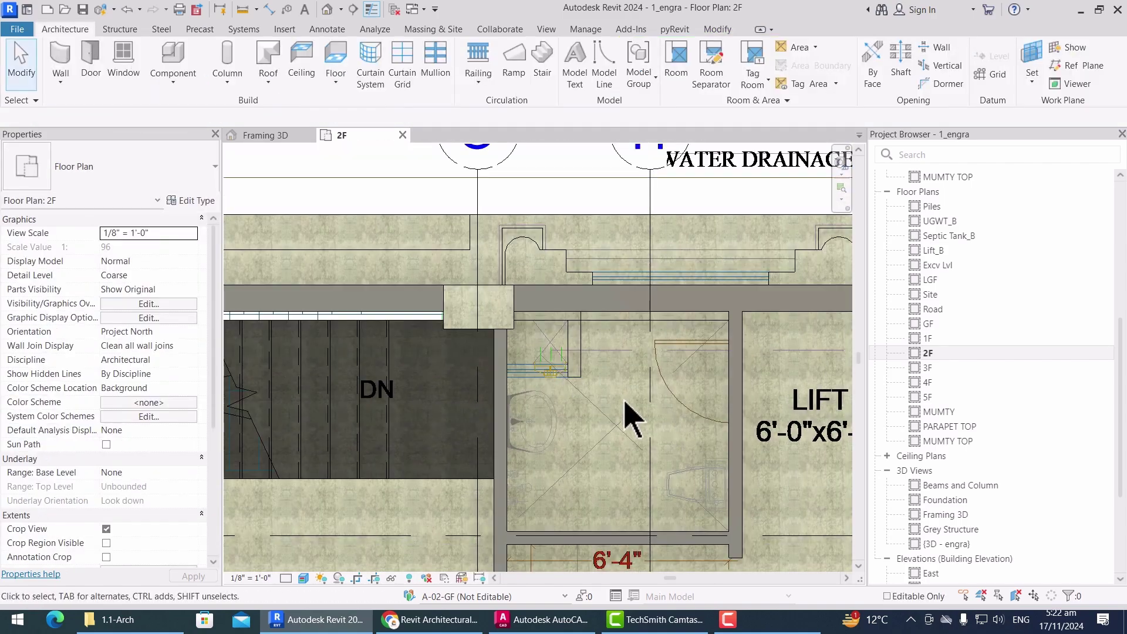
{"action": "scroll", "coordinate": [646, 399], "scroll_direction": "down", "scroll_amount": 2}
{"action": "key", "text": "w"}
{"action": "key", "text": "a"}
{"action": "scroll", "coordinate": [591, 322], "scroll_direction": "up", "scroll_amount": 5}
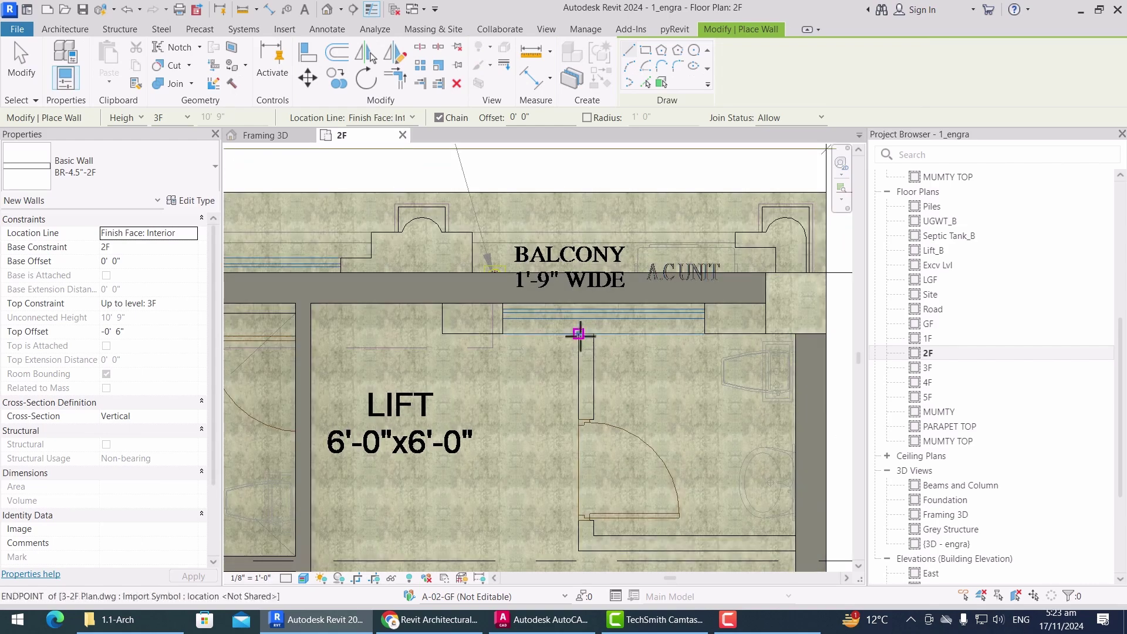
{"action": "left_click", "coordinate": [579, 334]}
{"action": "scroll", "coordinate": [589, 399], "scroll_direction": "up", "scroll_amount": 1}
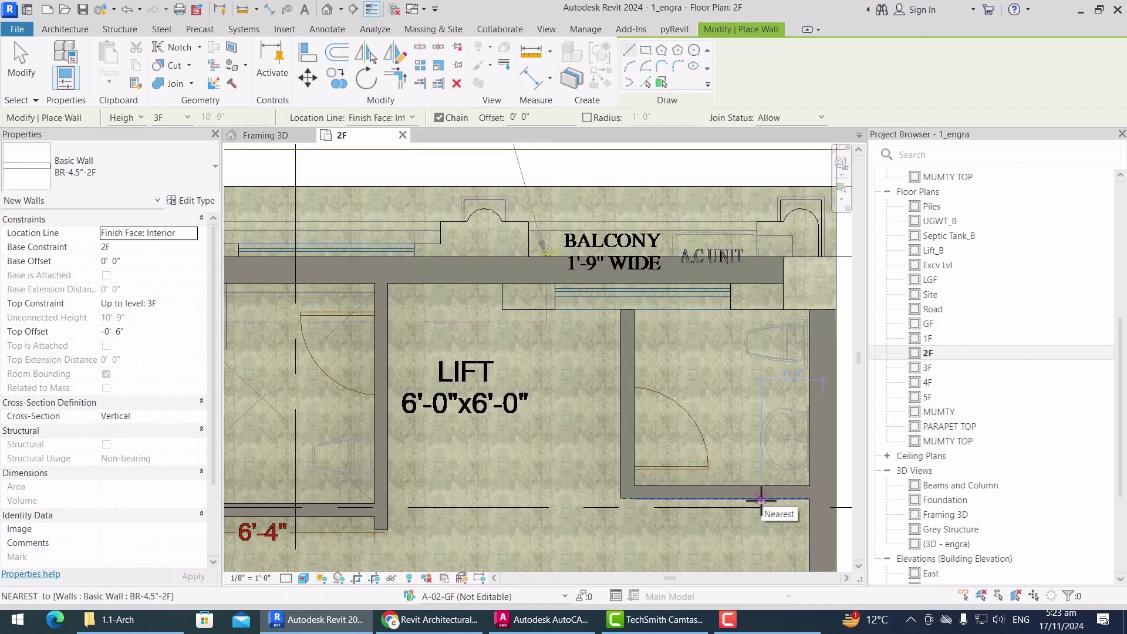
{"action": "key", "text": "Escape"}
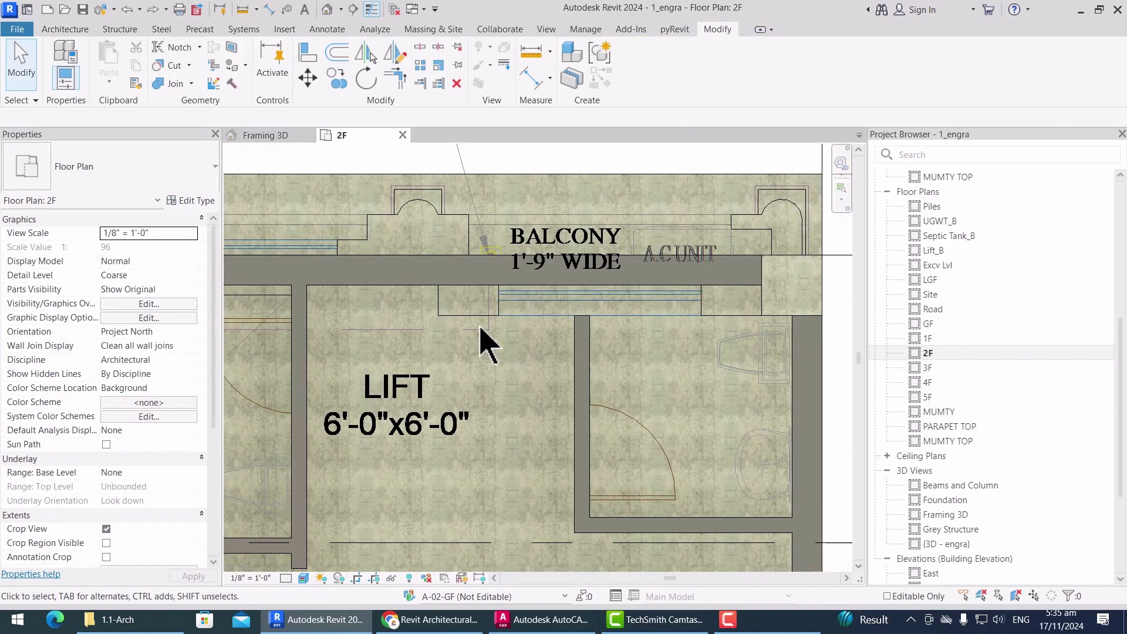
Step: Split the grid 5 exterior wall above the lift area and delete the cut piece about 11" long
{"action": "left_click", "coordinate": [487, 288]}
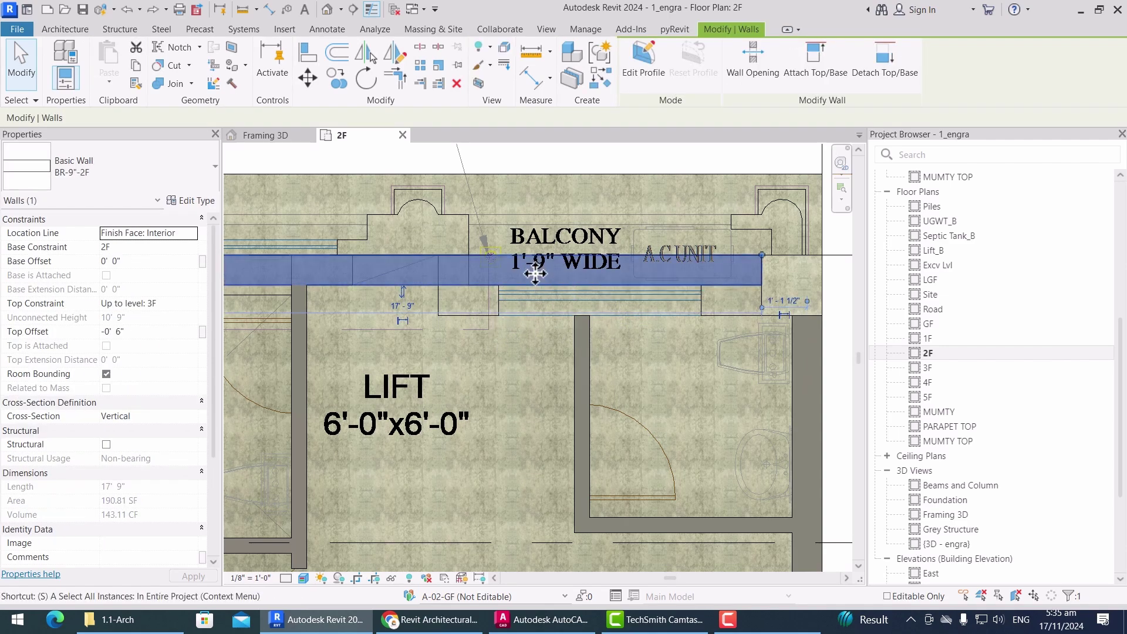
{"action": "key", "text": "l"}
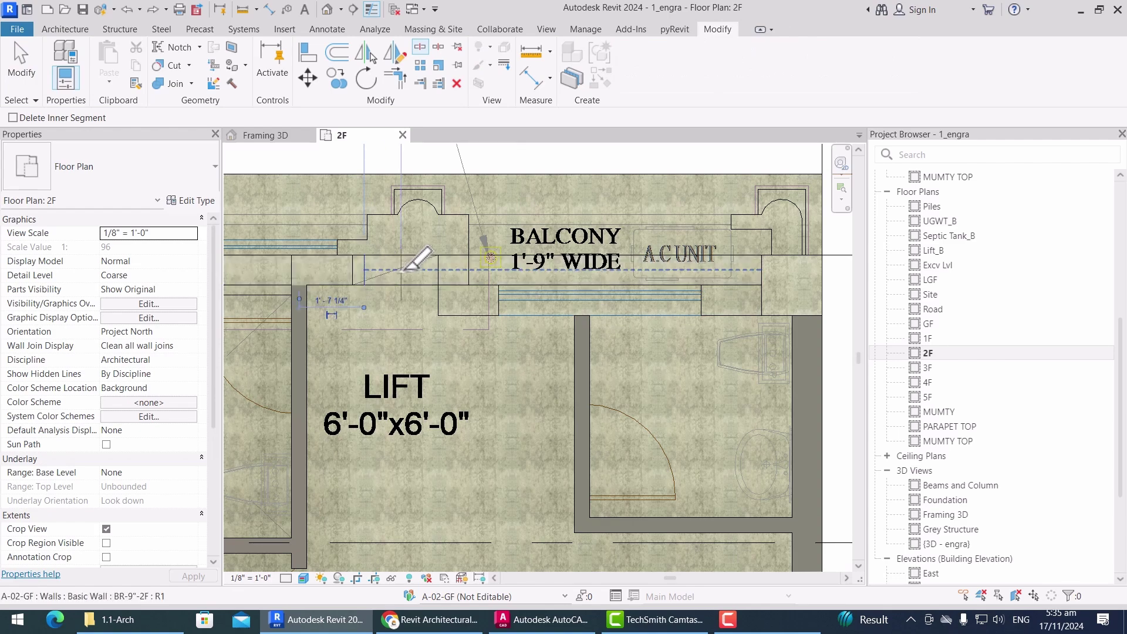
{"action": "left_click", "coordinate": [401, 269]}
{"action": "key", "text": "Escape"}
{"action": "left_click", "coordinate": [387, 272]}
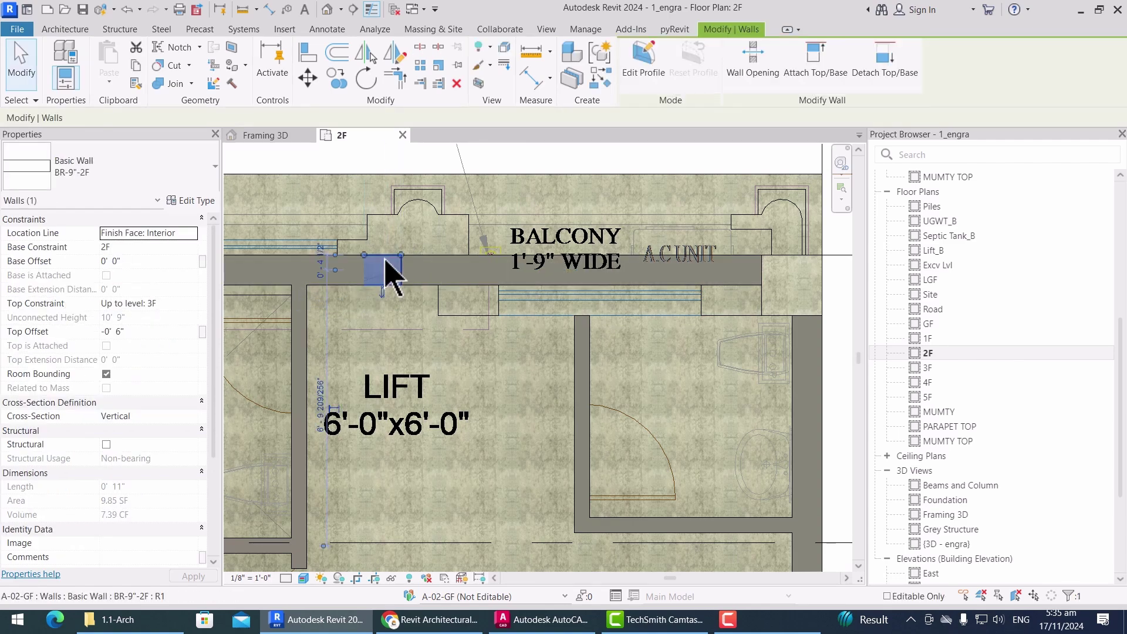
{"action": "key", "text": "Delete"}
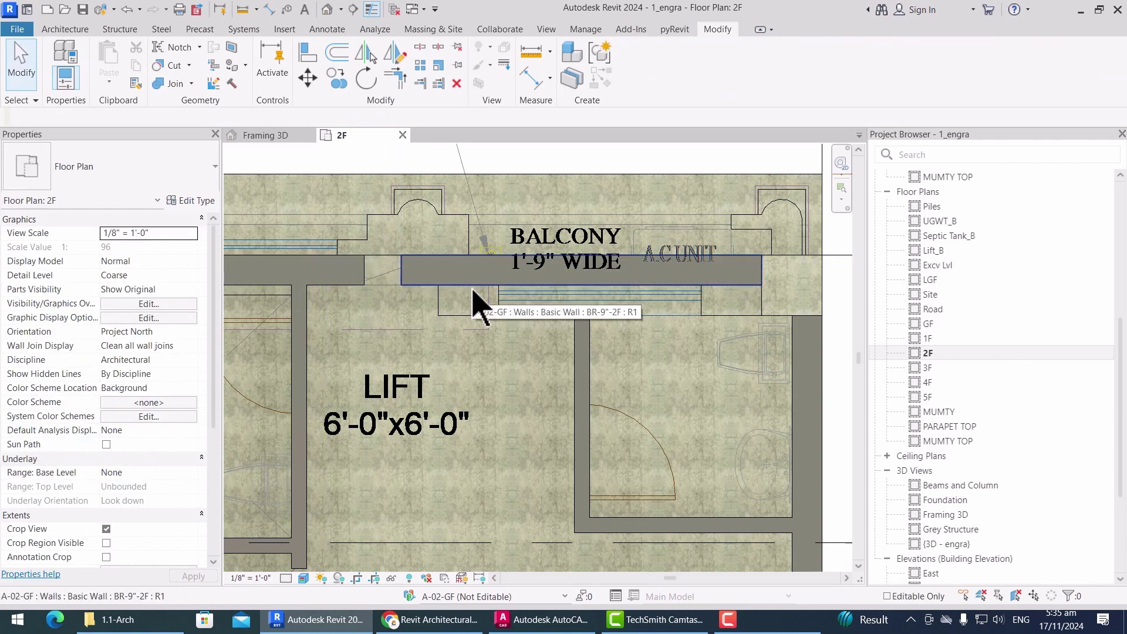
Step: Align the inner face of the separated wall near grid I with the CAD line of the balcony recess
{"action": "key", "text": "a"}
{"action": "key", "text": "l"}
{"action": "scroll", "coordinate": [473, 294], "scroll_direction": "up", "scroll_amount": 3}
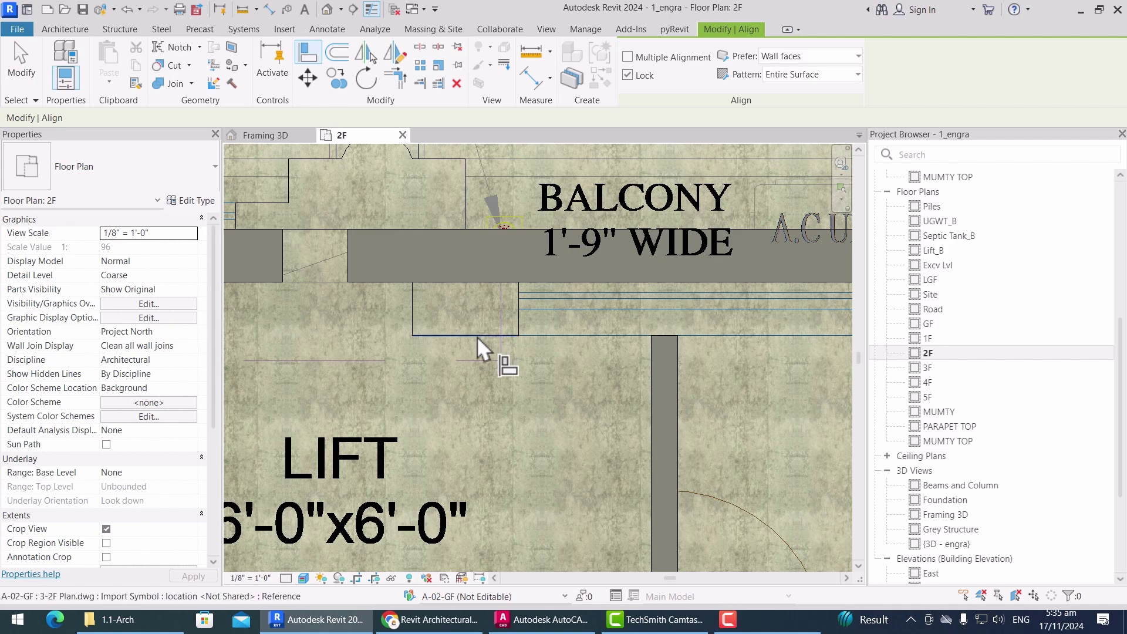
{"action": "left_click", "coordinate": [477, 337]}
{"action": "left_click", "coordinate": [484, 281]}
{"action": "scroll", "coordinate": [465, 312], "scroll_direction": "down", "scroll_amount": 2}
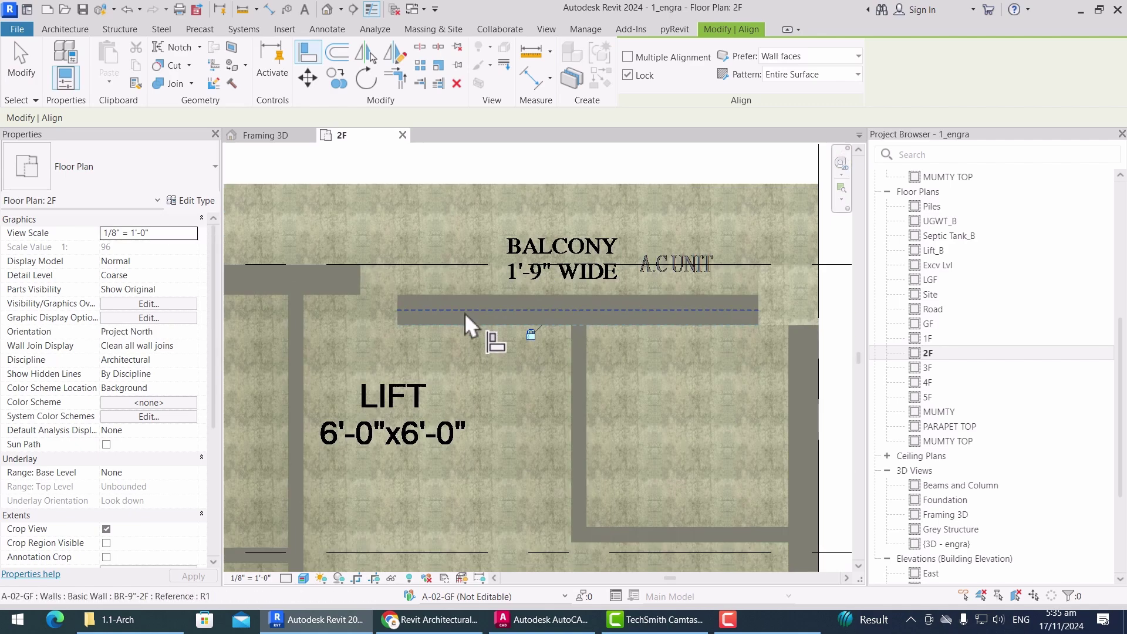
{"action": "scroll", "coordinate": [446, 305], "scroll_direction": "up", "scroll_amount": 2}
{"action": "key", "text": "Escape"}
Step: Shorten the recessed balcony wall to 7'-3" by moving its lift-side end to the CAD recess corner
{"action": "scroll", "coordinate": [415, 319], "scroll_direction": "up", "scroll_amount": 2}
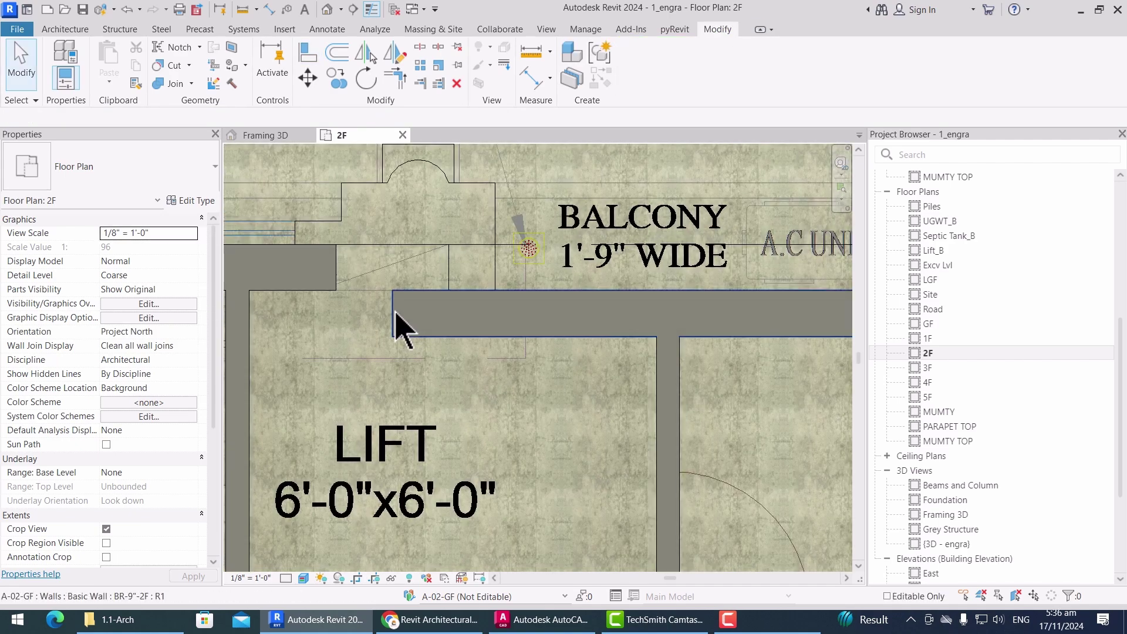
{"action": "left_click", "coordinate": [404, 328]}
{"action": "left_click_drag", "start_coordinate": [390, 297], "coordinate": [495, 291]}
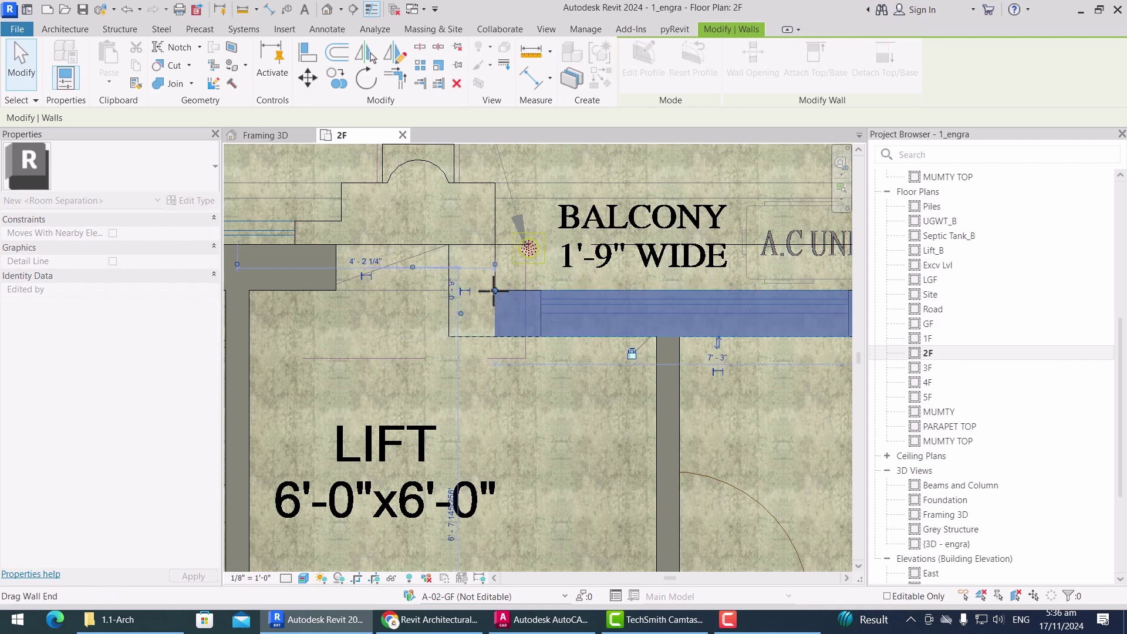
{"action": "left_click", "coordinate": [561, 351]}
{"action": "scroll", "coordinate": [561, 352], "scroll_direction": "down", "scroll_amount": 1}
{"action": "scroll", "coordinate": [527, 338], "scroll_direction": "up", "scroll_amount": 1}
Step: Draw a 1'-6" BR-9"-2F return wall from the end of the recessed wall up to grid 5
{"action": "left_click", "coordinate": [513, 329]}
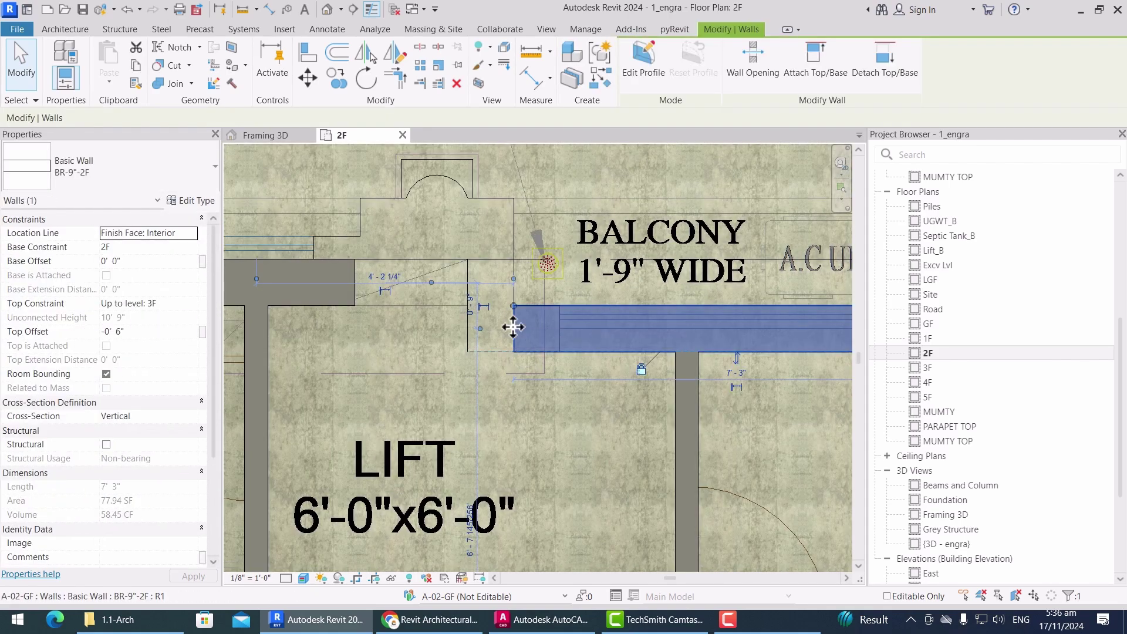
{"action": "key", "text": "c"}
{"action": "key", "text": "s"}
{"action": "scroll", "coordinate": [513, 327], "scroll_direction": "up", "scroll_amount": 1}
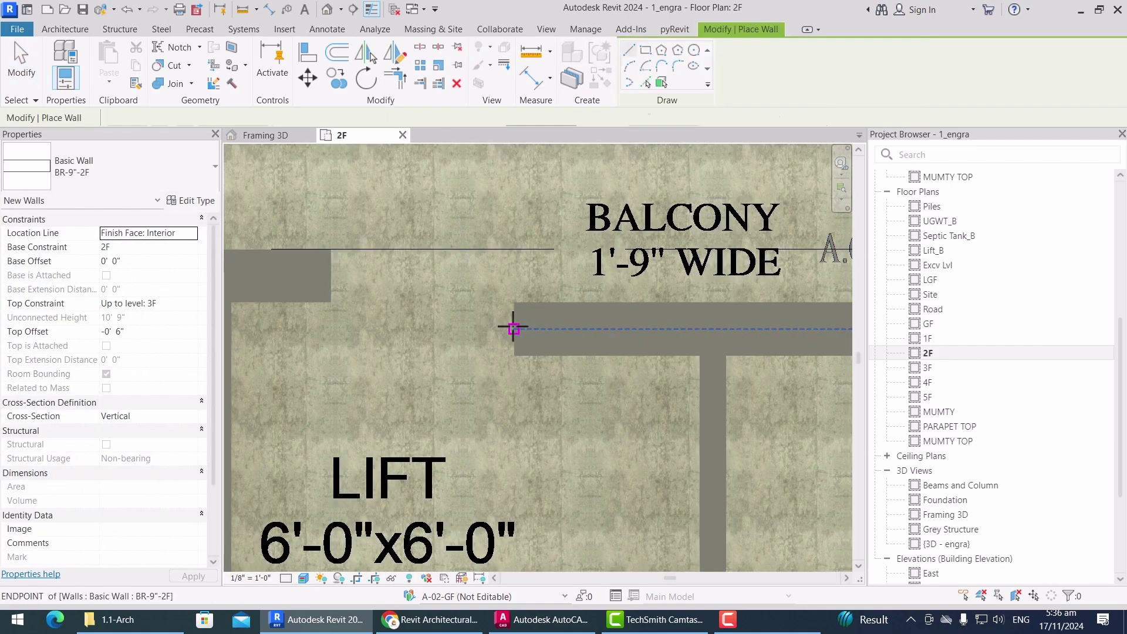
{"action": "left_click", "coordinate": [514, 355]}
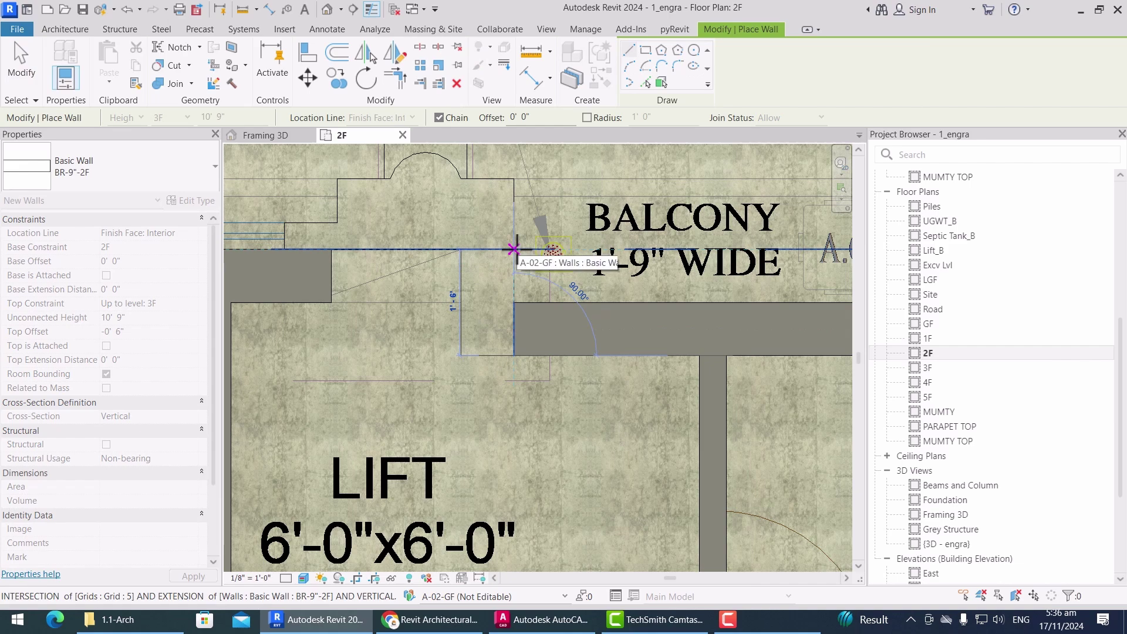
{"action": "left_click", "coordinate": [513, 249]}
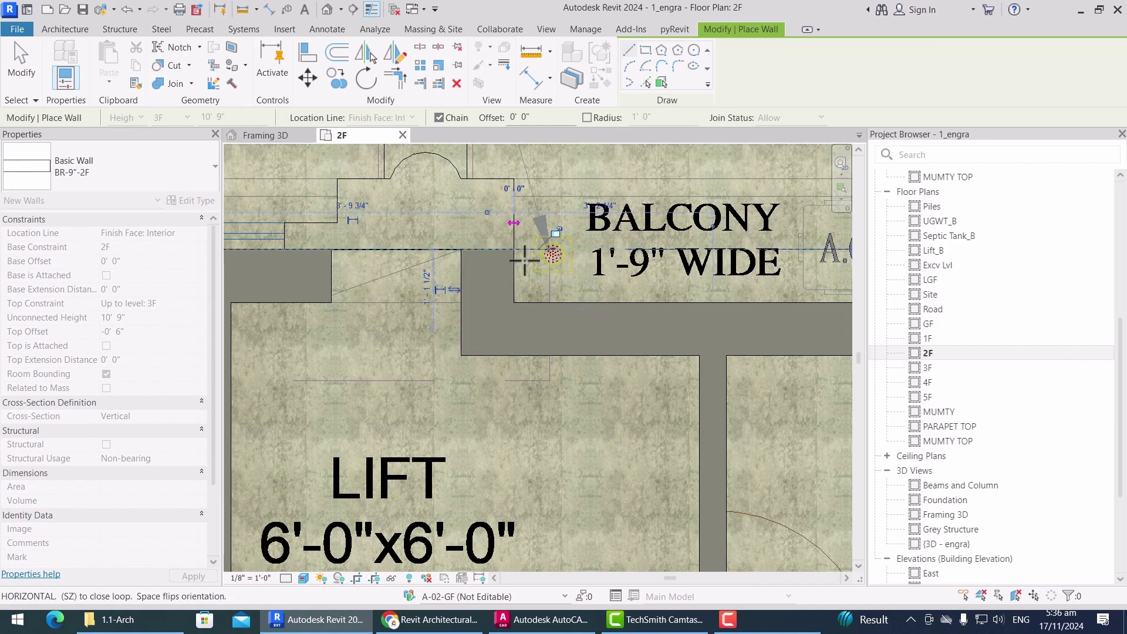
{"action": "scroll", "coordinate": [478, 302], "scroll_direction": "down", "scroll_amount": 1}
{"action": "key", "text": "Escape"}
{"action": "key", "text": "Escape"}
Step: Extend the grid 5 exterior wall above the lift area with Trim/Extend to meet the new balcony return
{"action": "key", "text": "t"}
{"action": "key", "text": "r"}
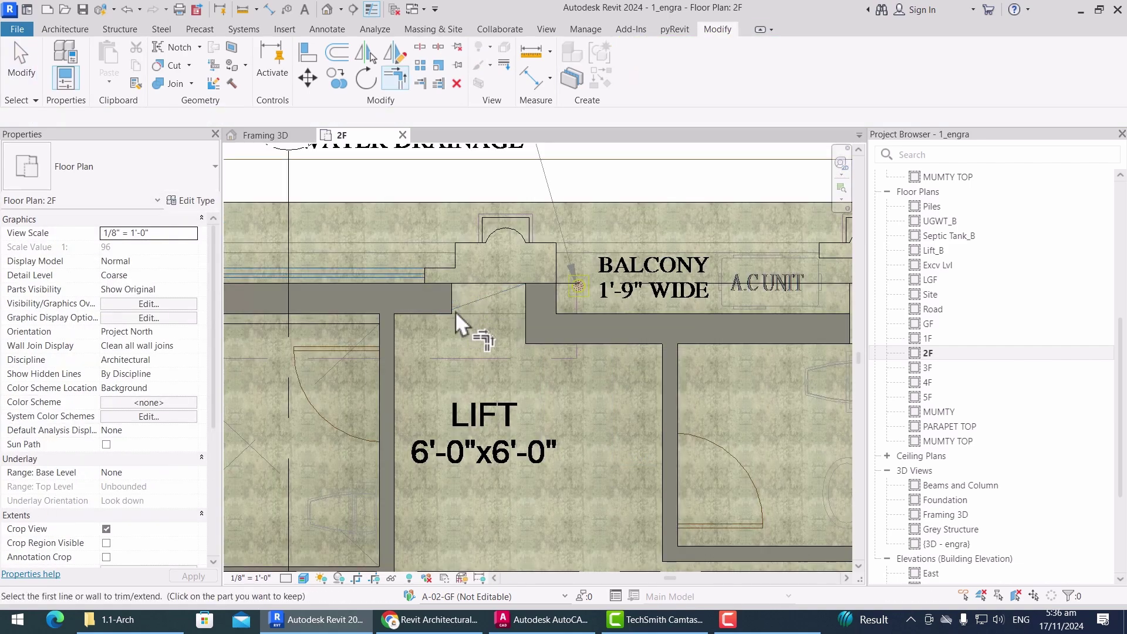
{"action": "key", "text": "Escape"}
{"action": "scroll", "coordinate": [445, 314], "scroll_direction": "down", "scroll_amount": 2}
{"action": "scroll", "coordinate": [367, 323], "scroll_direction": "up", "scroll_amount": 4}
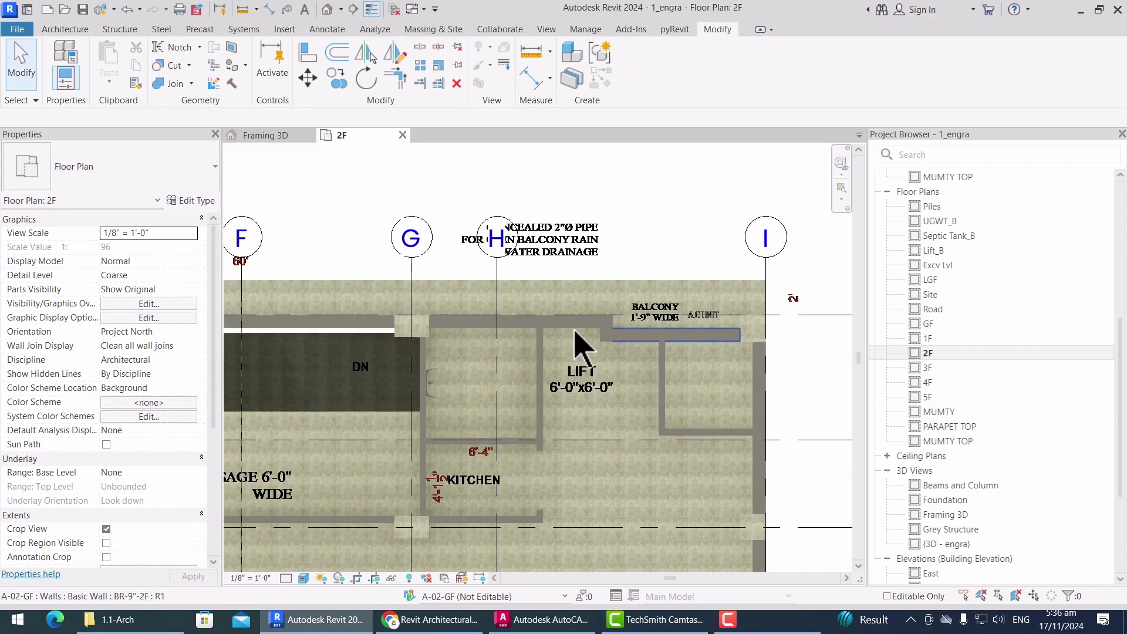
{"action": "scroll", "coordinate": [475, 364], "scroll_direction": "down", "scroll_amount": 3}
{"action": "scroll", "coordinate": [307, 382], "scroll_direction": "up", "scroll_amount": 3}
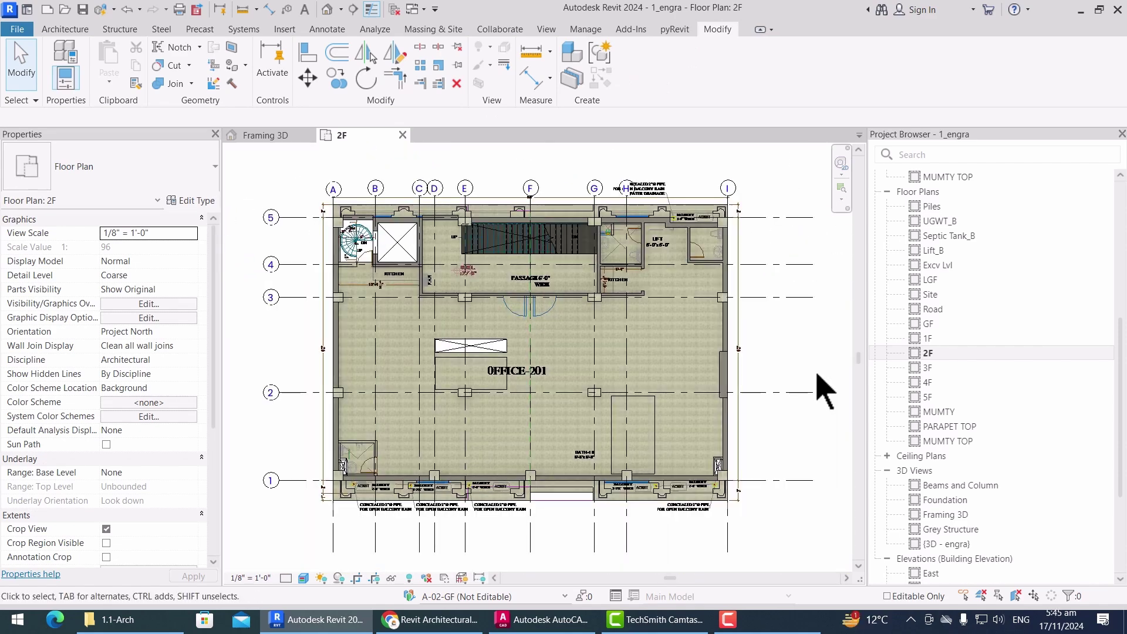
Step: Split the grid 1 exterior wall between columns H and I at the balcony divider and remove the short cut piece
{"action": "scroll", "coordinate": [697, 503], "scroll_direction": "up", "scroll_amount": 5}
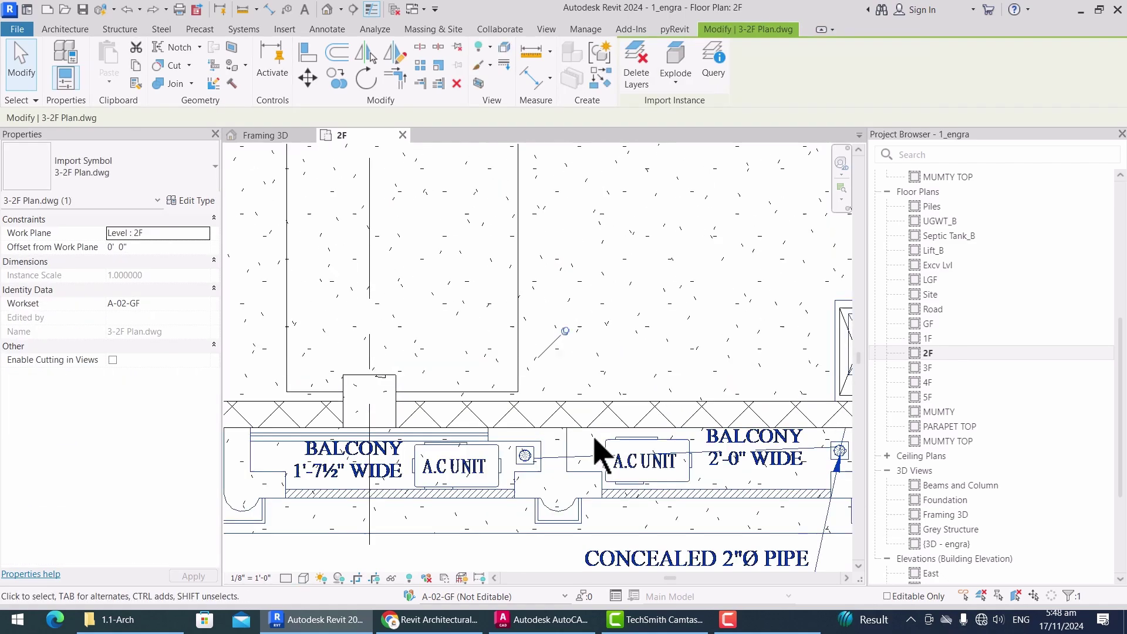
{"action": "left_click", "coordinate": [606, 424]}
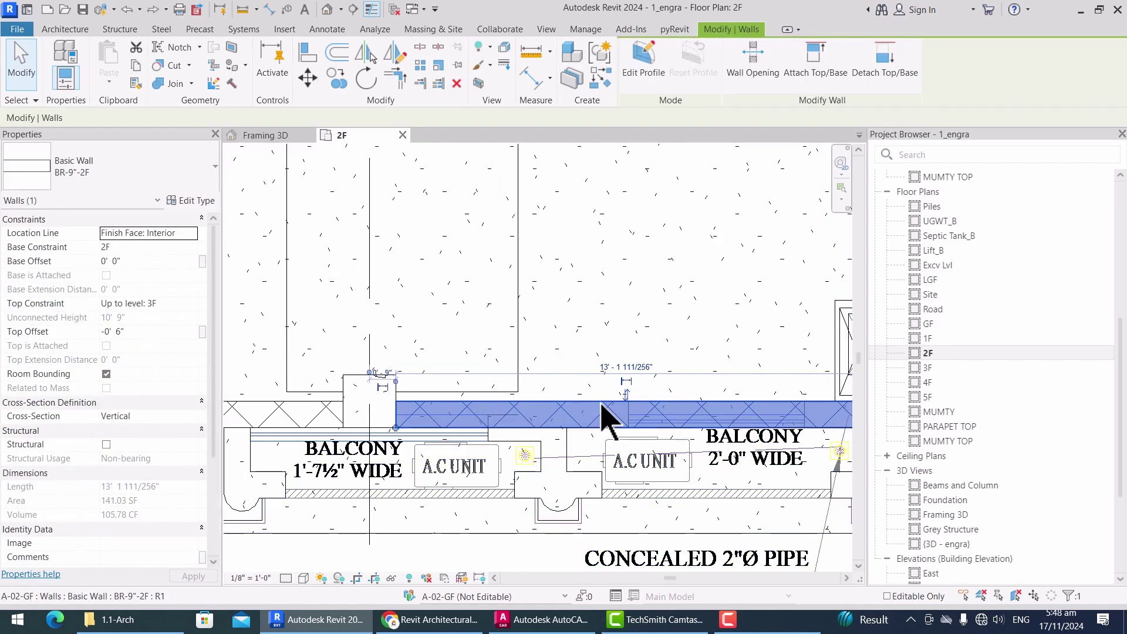
{"action": "key", "text": "s"}
{"action": "key", "text": "l"}
{"action": "left_click", "coordinate": [595, 413]}
{"action": "key", "text": "Escape"}
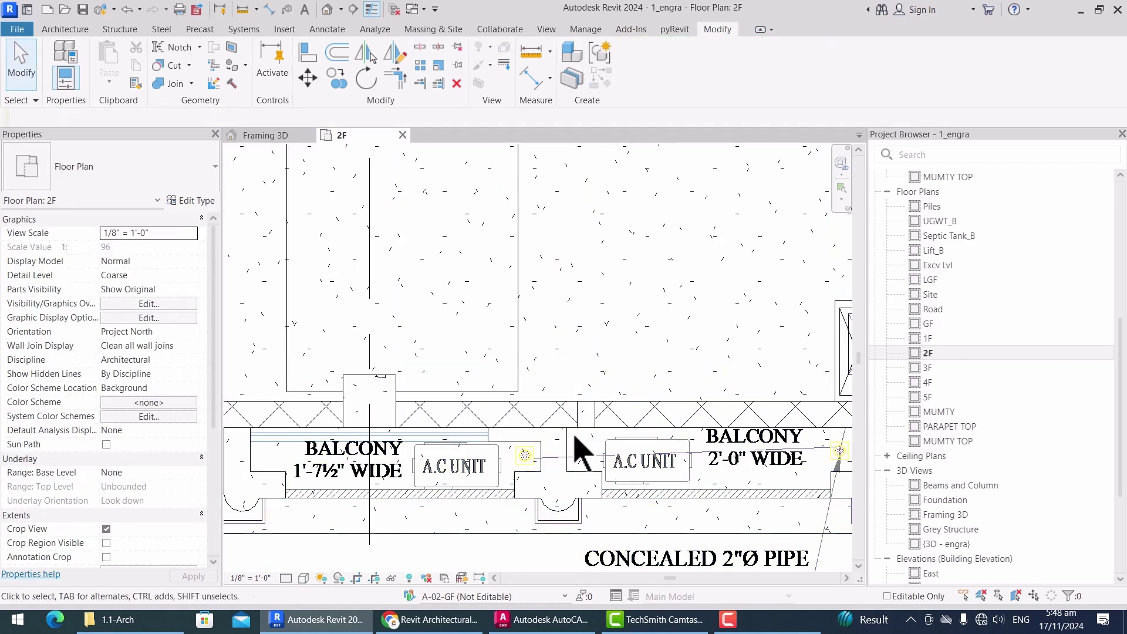
Step: Align the wall segment beside column H with the balcony's CAD line and bring the adjoining wall to its end
{"action": "scroll", "coordinate": [522, 455], "scroll_direction": "up", "scroll_amount": 2}
{"action": "scroll", "coordinate": [509, 447], "scroll_direction": "up", "scroll_amount": 2}
{"action": "scroll", "coordinate": [613, 460], "scroll_direction": "down", "scroll_amount": 2}
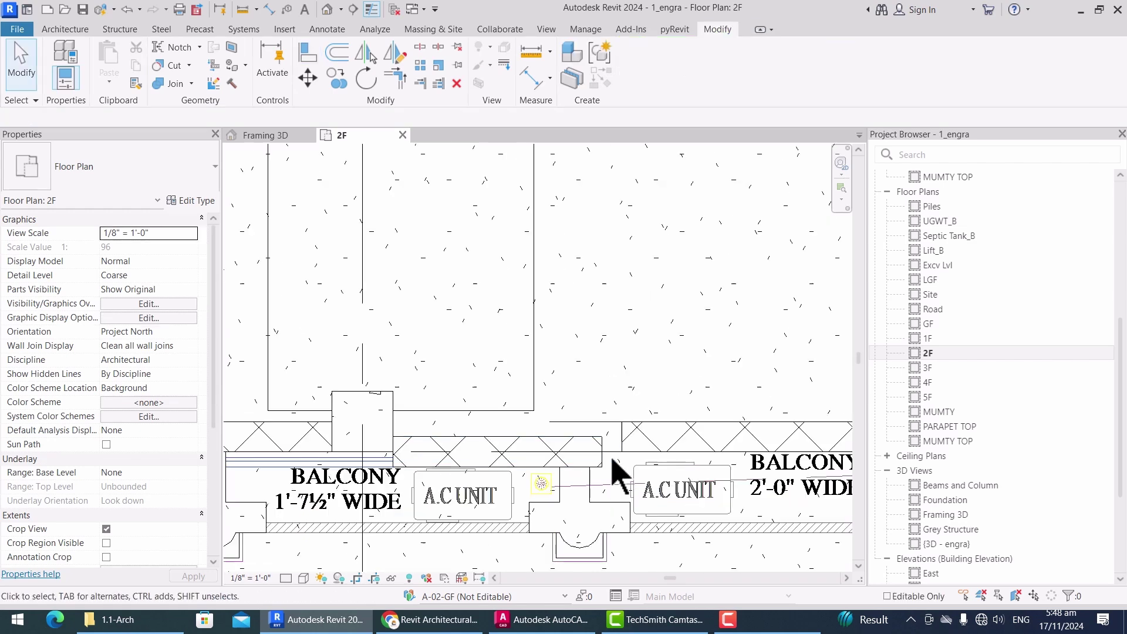
{"action": "scroll", "coordinate": [698, 487], "scroll_direction": "up", "scroll_amount": 3}
{"action": "left_click", "coordinate": [628, 477]}
{"action": "key", "text": "Escape"}
{"action": "scroll", "coordinate": [722, 496], "scroll_direction": "down", "scroll_amount": 4}
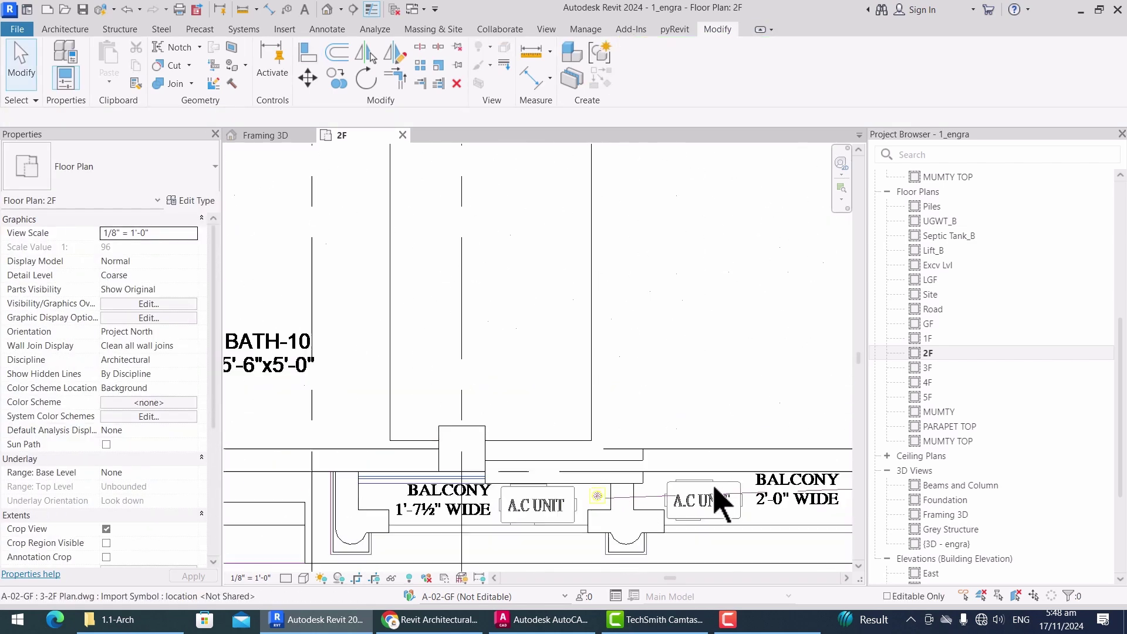
Step: Split the grid 1 exterior wall between columns F and H near the balcony edge and remove the short cut piece
{"action": "left_click", "coordinate": [495, 478]}
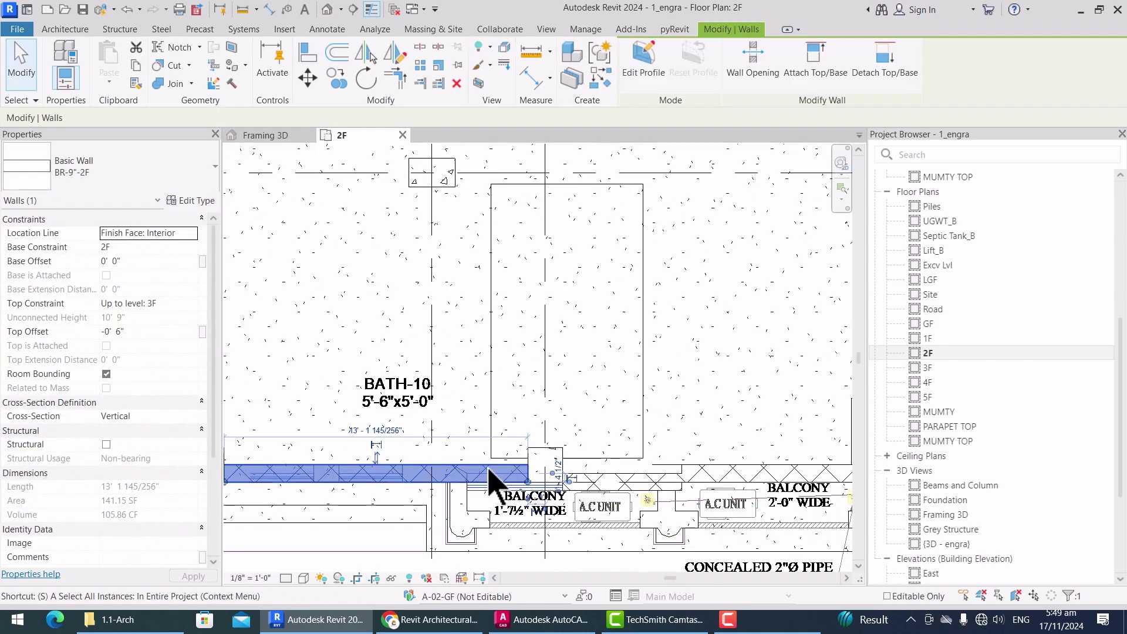
{"action": "key", "text": "s"}
{"action": "key", "text": "l"}
{"action": "scroll", "coordinate": [452, 461], "scroll_direction": "up", "scroll_amount": 2}
{"action": "left_click", "coordinate": [465, 453]}
{"action": "key", "text": "Escape"}
{"action": "scroll", "coordinate": [505, 487], "scroll_direction": "up", "scroll_amount": 1}
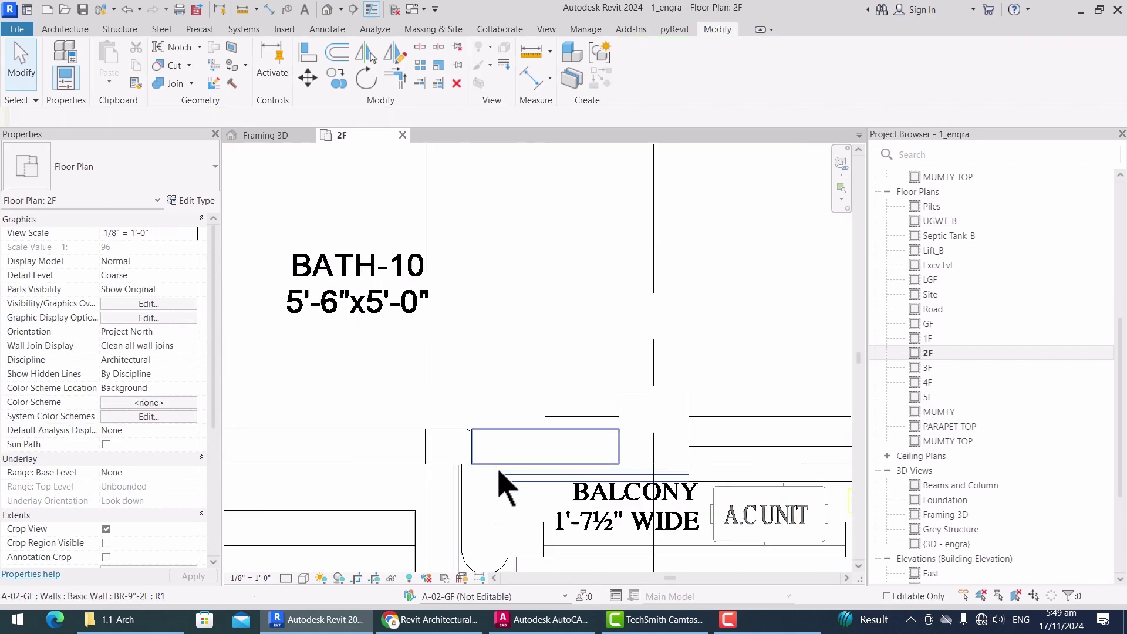
Step: Align the short wall segment between grids G and H with the CAD line of the 1'-7½" wide balcony
{"action": "scroll", "coordinate": [537, 525], "scroll_direction": "up", "scroll_amount": 1}
{"action": "key", "text": "a"}
{"action": "key", "text": "l"}
{"action": "key", "text": "Escape"}
{"action": "middle_click_drag", "start_coordinate": [329, 411], "coordinate": [516, 466]}
{"action": "left_click", "coordinate": [519, 466]}
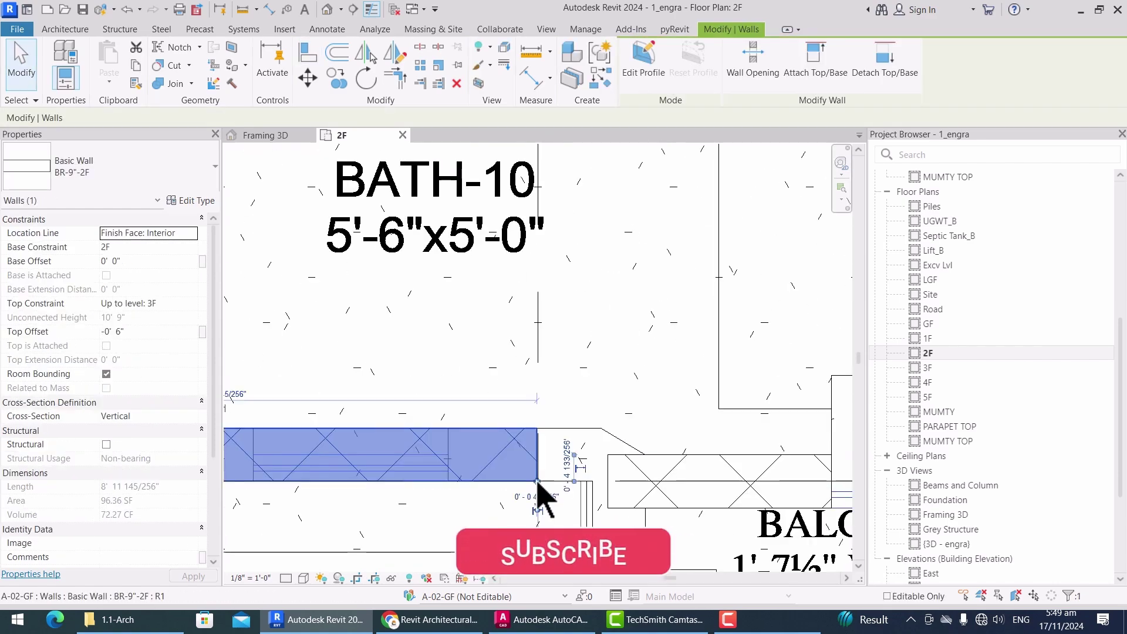
{"action": "key", "text": "Escape"}
Step: Split the grid 1 exterior wall between columns E and F at the balcony divider and remove the short cut piece
{"action": "scroll", "coordinate": [712, 478], "scroll_direction": "down", "scroll_amount": 6}
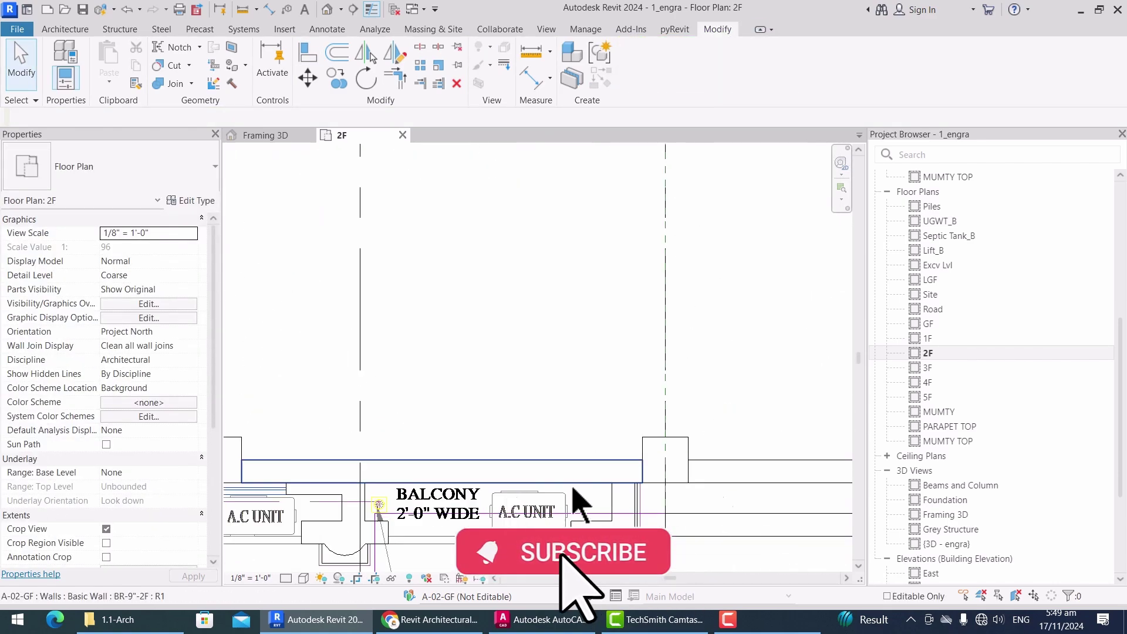
{"action": "scroll", "coordinate": [478, 478], "scroll_direction": "down", "scroll_amount": 2}
{"action": "scroll", "coordinate": [566, 477], "scroll_direction": "up", "scroll_amount": 4}
{"action": "left_click", "coordinate": [564, 458]}
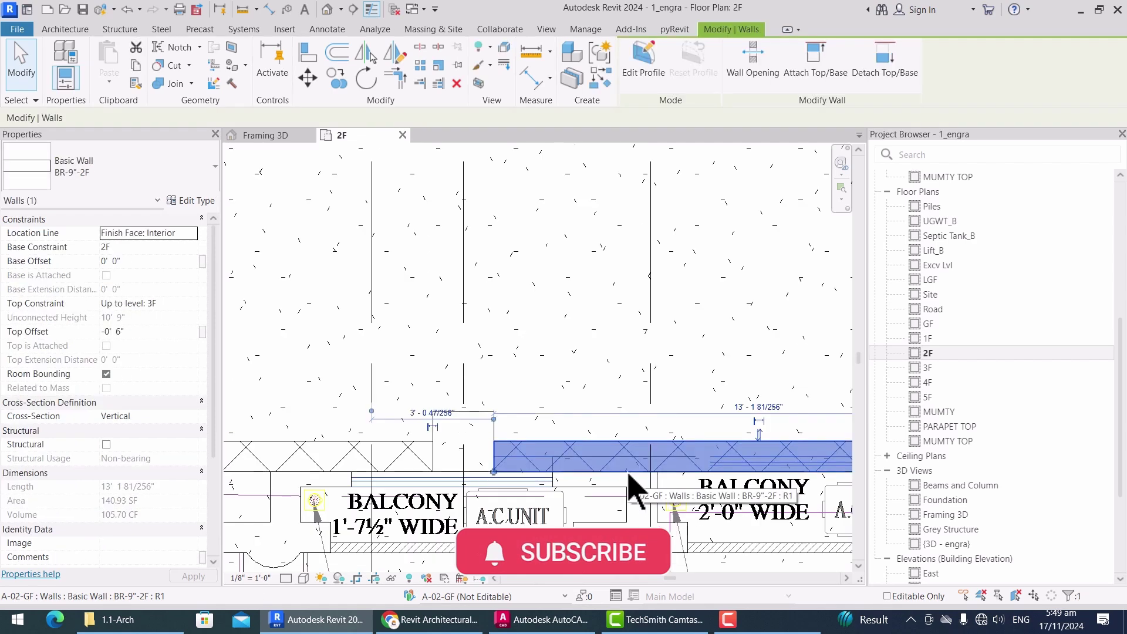
{"action": "key", "text": "s"}
{"action": "key", "text": "l"}
{"action": "key", "text": "Escape"}
Step: Align the short wall segment between column D and grid E with the CAD line of the 1'-7½" wide balcony
{"action": "key", "text": "a"}
{"action": "key", "text": "l"}
{"action": "scroll", "coordinate": [604, 511], "scroll_direction": "up", "scroll_amount": 1}
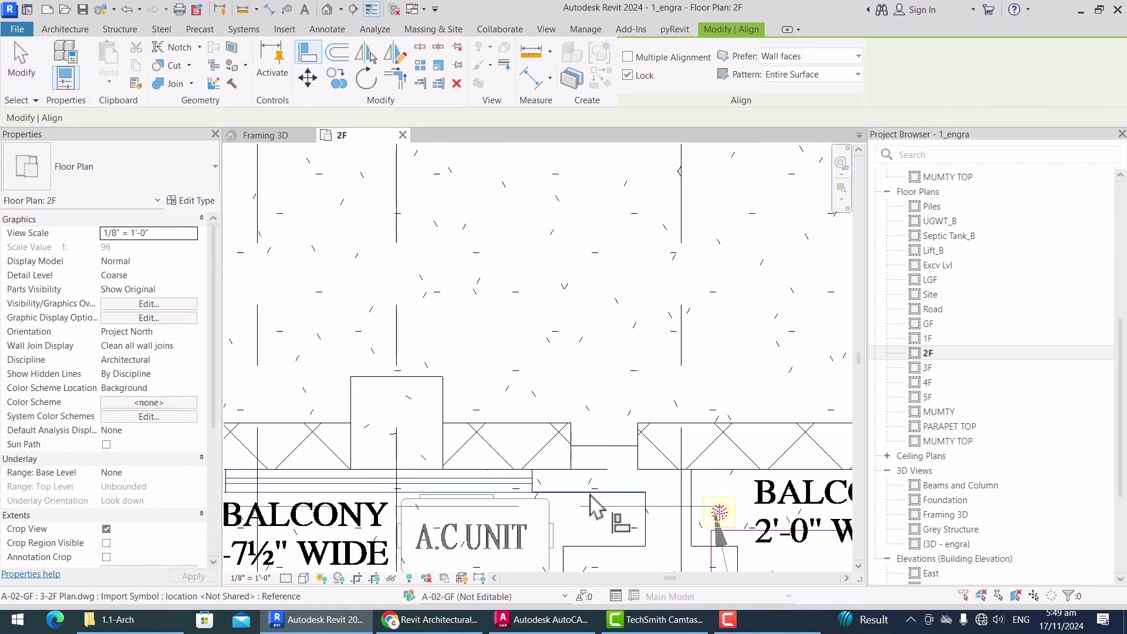
{"action": "scroll", "coordinate": [524, 491], "scroll_direction": "down", "scroll_amount": 1}
{"action": "key", "text": "Escape"}
{"action": "scroll", "coordinate": [569, 491], "scroll_direction": "up", "scroll_amount": 2}
{"action": "scroll", "coordinate": [465, 470], "scroll_direction": "down", "scroll_amount": 3}
Step: Split the grid 1 exterior wall between grids B and D at the balcony divider and align the piece beside column D with its CAD line
{"action": "left_click", "coordinate": [466, 464]}
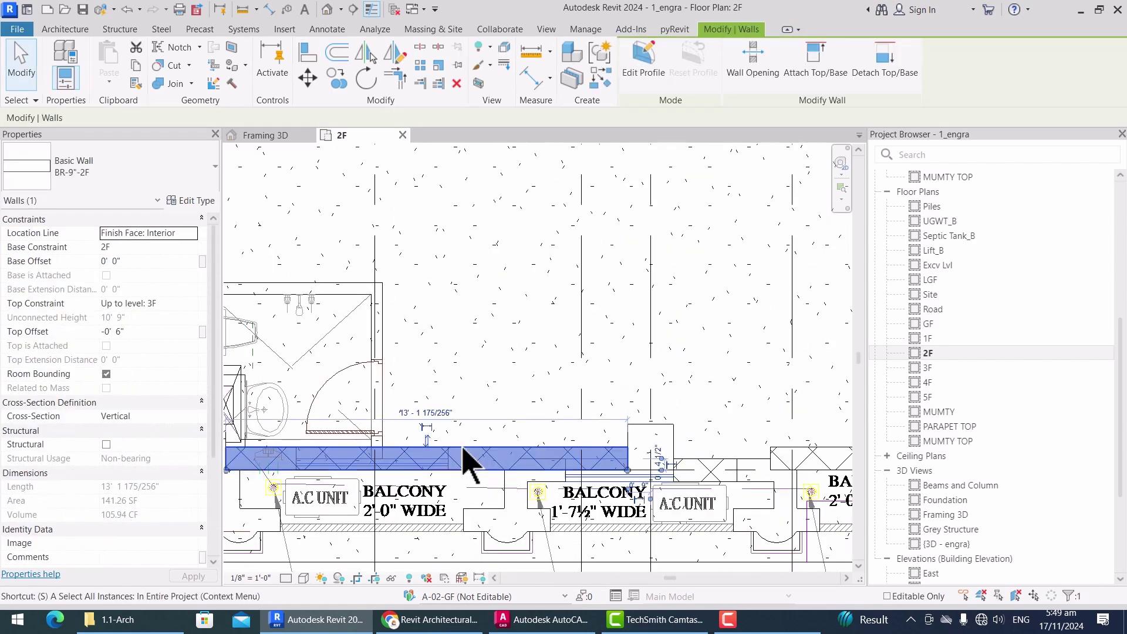
{"action": "key", "text": "s"}
{"action": "key", "text": "l"}
{"action": "scroll", "coordinate": [488, 457], "scroll_direction": "up", "scroll_amount": 1}
{"action": "key", "text": "Escape"}
{"action": "key", "text": "a"}
{"action": "key", "text": "l"}
{"action": "scroll", "coordinate": [555, 490], "scroll_direction": "up", "scroll_amount": 2}
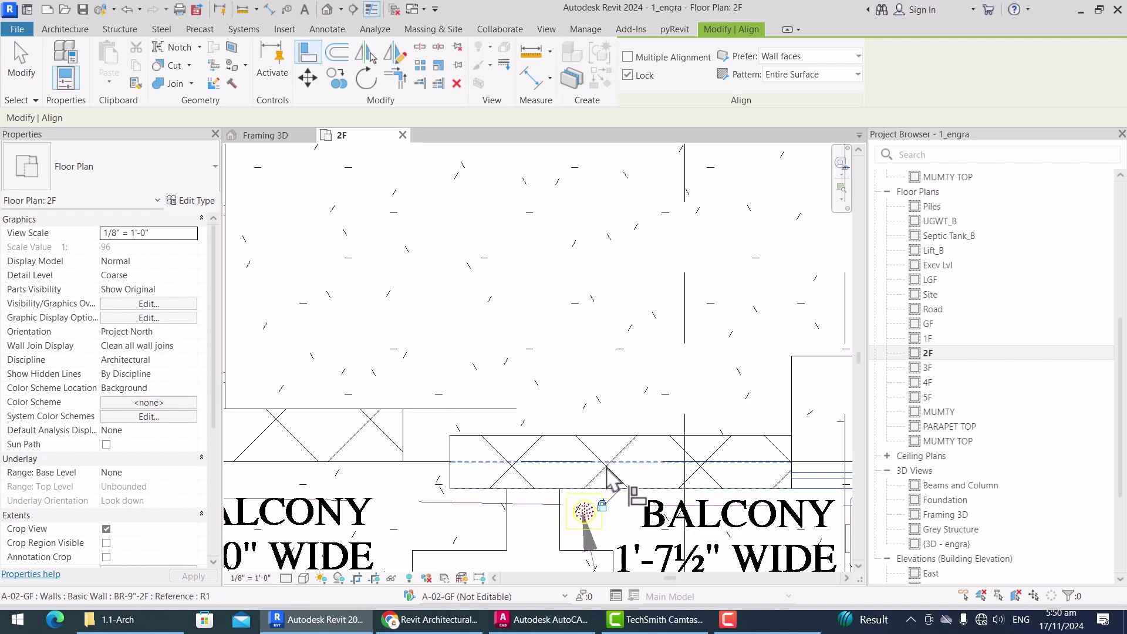
{"action": "key", "text": "Escape"}
Step: Bring the ends of the short wall segments on both sides of column D to the neighbouring balcony walls
{"action": "scroll", "coordinate": [607, 478], "scroll_direction": "down", "scroll_amount": 2}
{"action": "scroll", "coordinate": [496, 465], "scroll_direction": "up", "scroll_amount": 2}
{"action": "left_click", "coordinate": [509, 482]}
{"action": "key", "text": "Escape"}
{"action": "scroll", "coordinate": [543, 483], "scroll_direction": "down", "scroll_amount": 3}
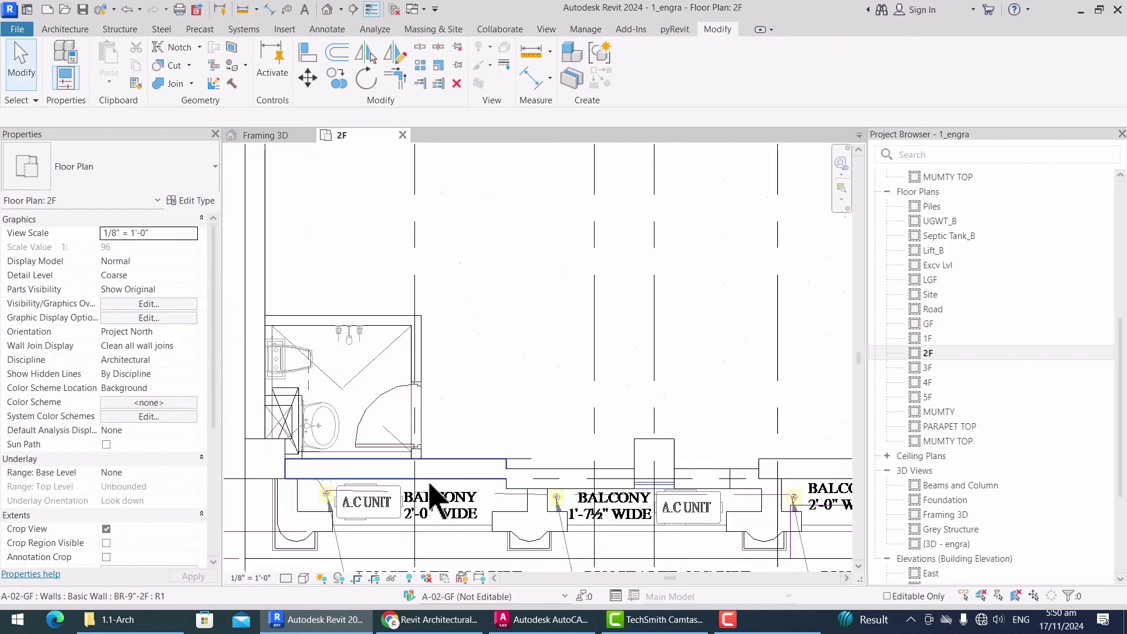
{"action": "left_click", "coordinate": [656, 488]}
{"action": "key", "text": "s"}
{"action": "key", "text": "l"}
{"action": "key", "text": "Escape"}
{"action": "scroll", "coordinate": [681, 486], "scroll_direction": "down", "scroll_amount": 5}
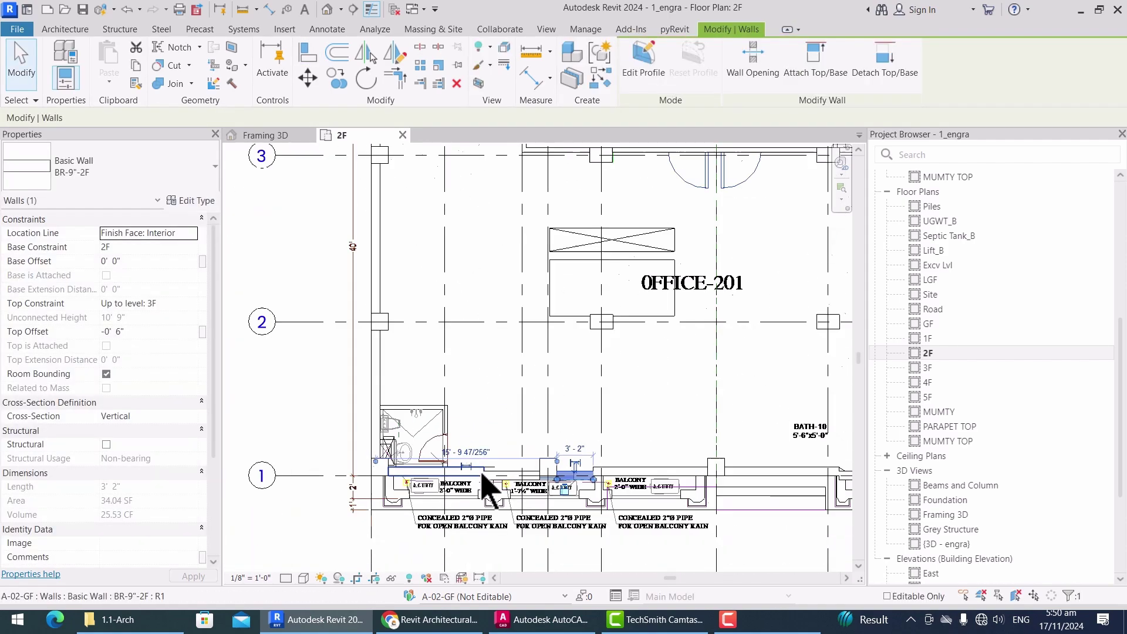
{"action": "key", "text": "Escape"}
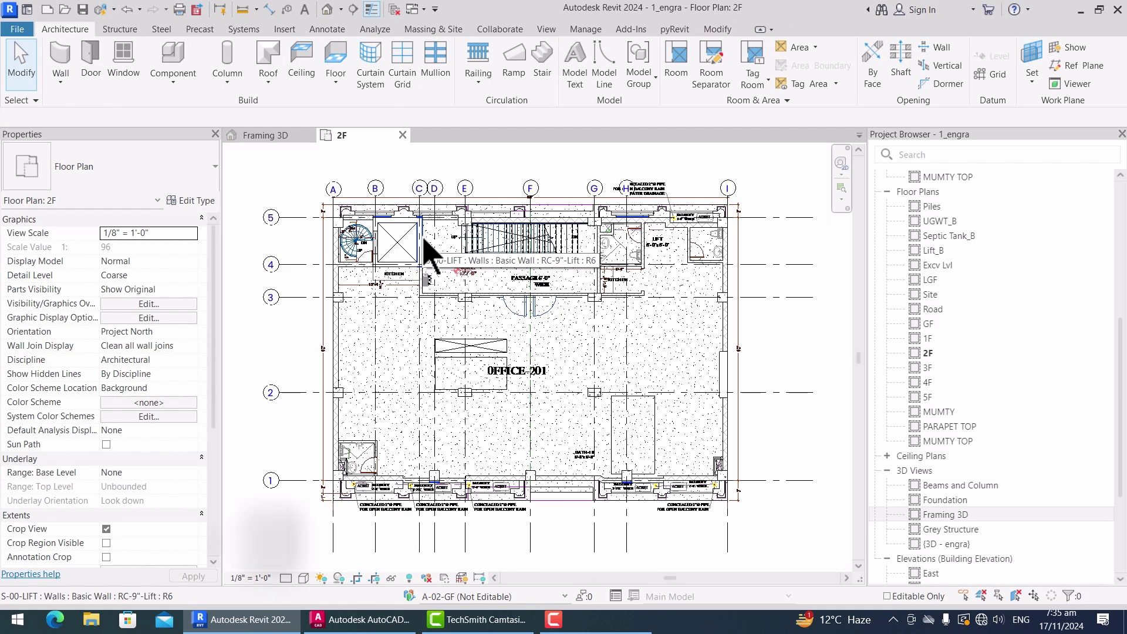
Step: Place two Single-Flush D1 doors in the passage wall of Office-201, one on each side of grid F
{"action": "left_click", "coordinate": [91, 59]}
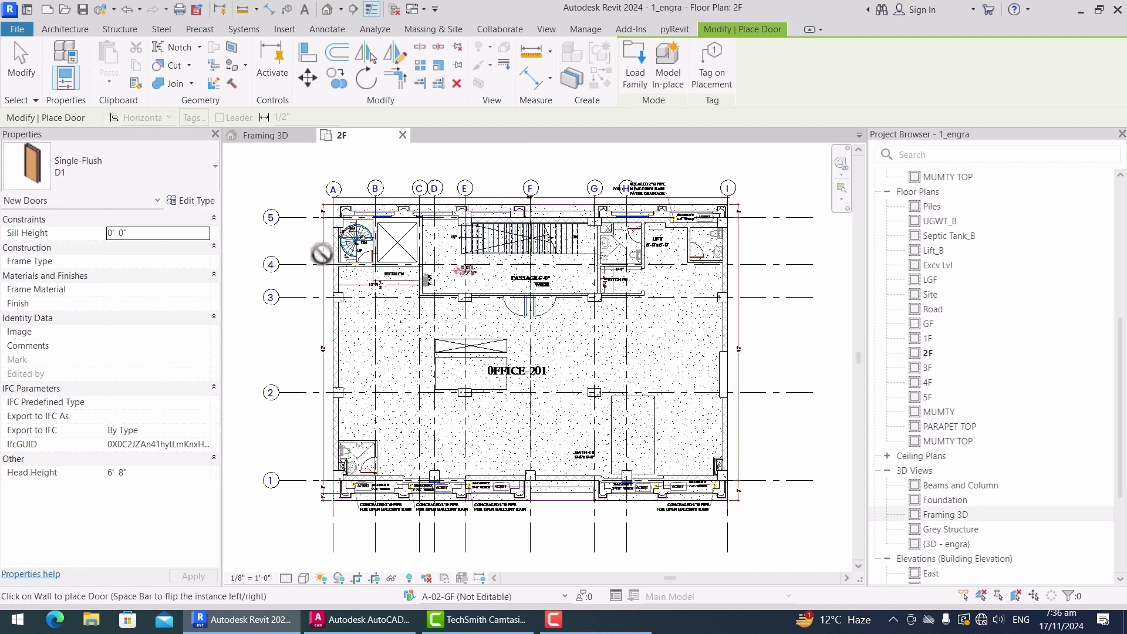
{"action": "scroll", "coordinate": [518, 303], "scroll_direction": "up", "scroll_amount": 5}
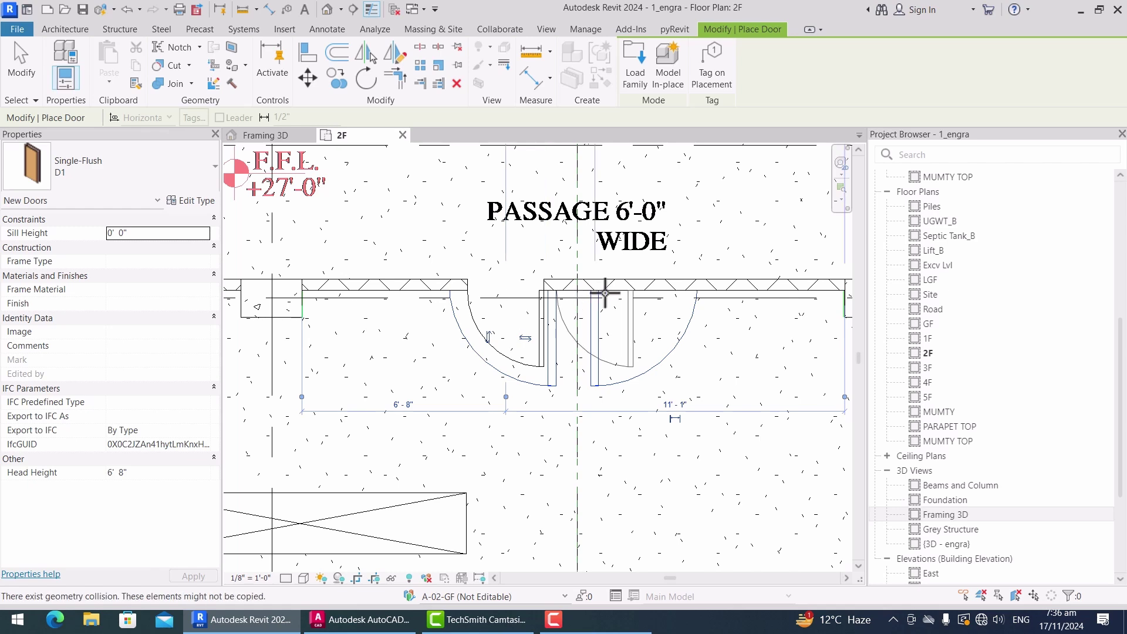
{"action": "left_click", "coordinate": [638, 294]}
{"action": "key", "text": "Escape"}
{"action": "key", "text": "Escape"}
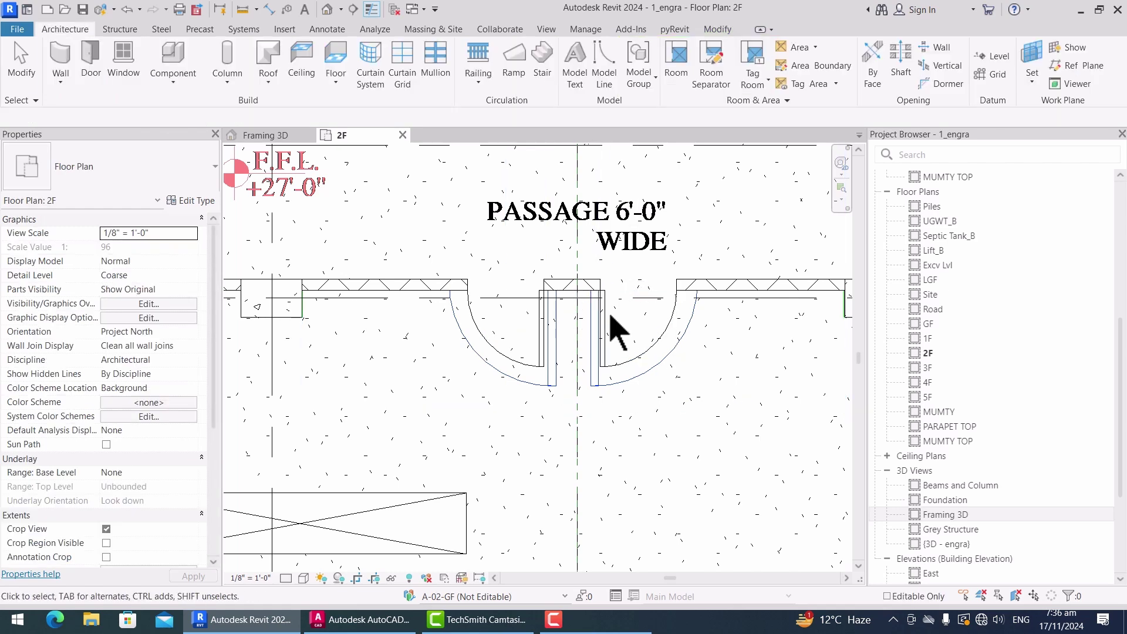
Step: Change both office entrance doors at grid F to the D2 type
{"action": "left_click", "coordinate": [599, 315]}
{"action": "left_click", "coordinate": [538, 311], "text": "ctrl"}
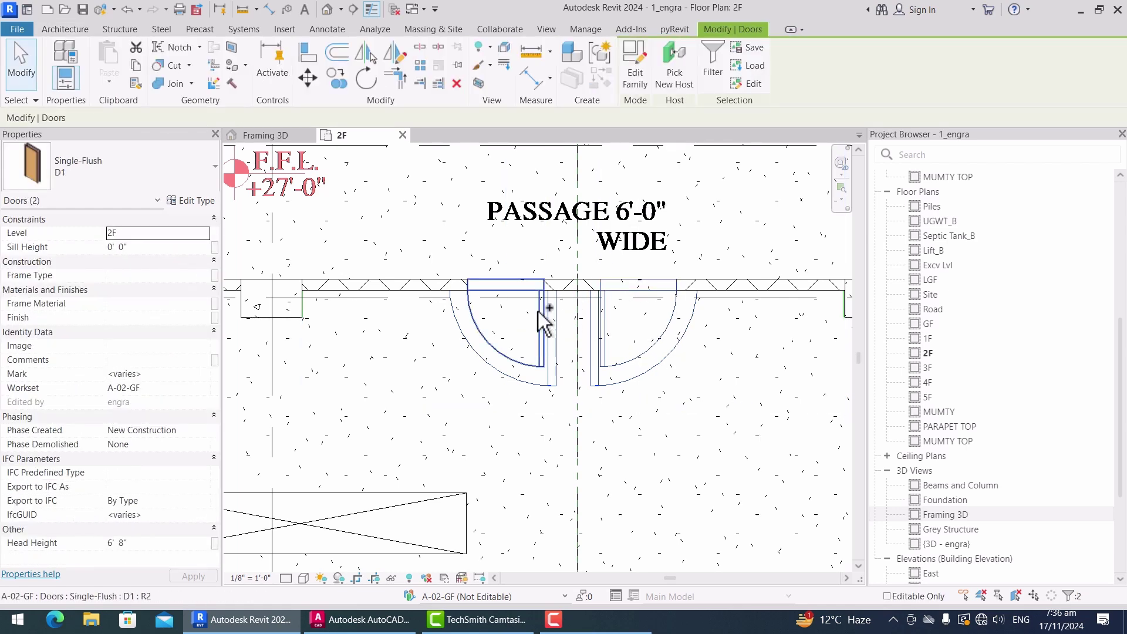
{"action": "left_click", "coordinate": [105, 171]}
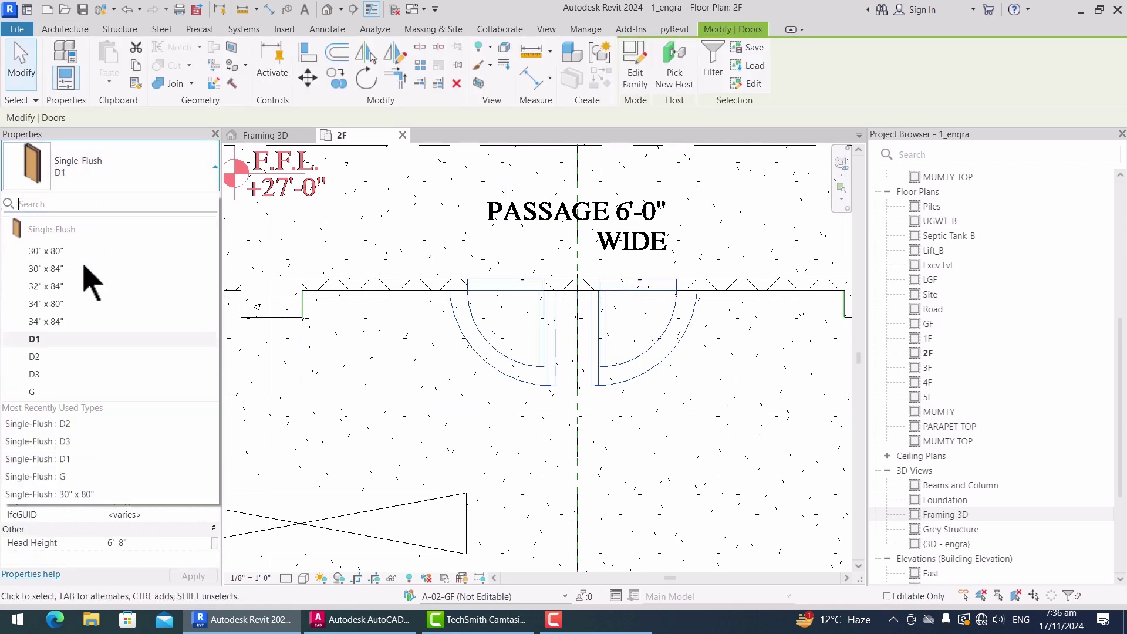
{"action": "left_click", "coordinate": [57, 356]}
Step: Align the edges of both office entrance doors with the CAD door lines beside grid F
{"action": "scroll", "coordinate": [478, 319], "scroll_direction": "up", "scroll_amount": 5}
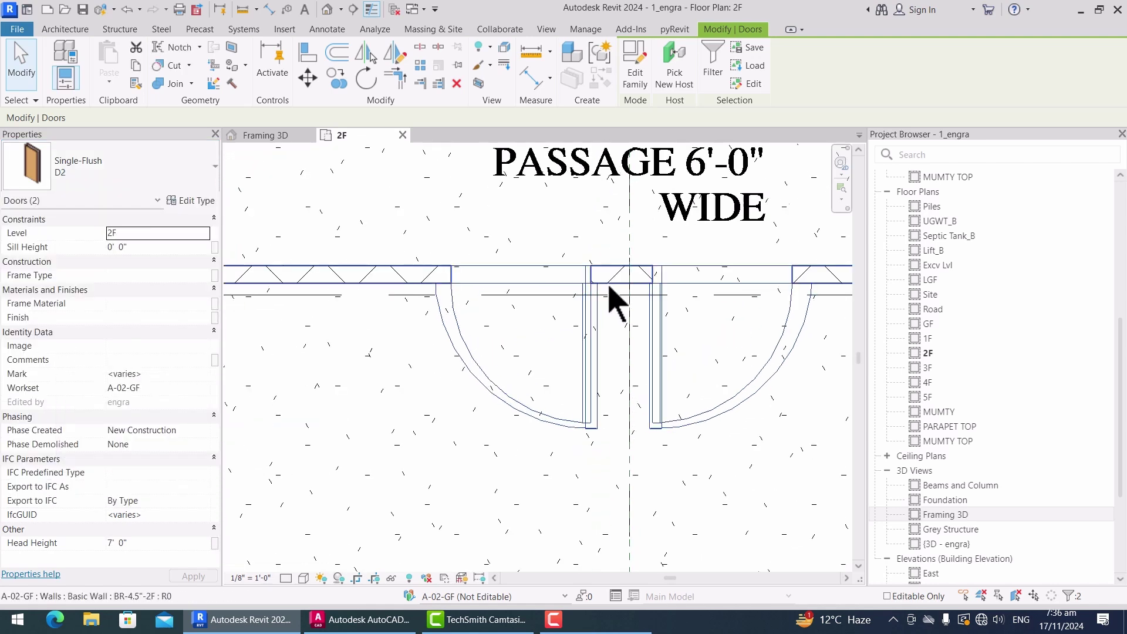
{"action": "key", "text": "Escape"}
{"action": "left_click", "coordinate": [587, 283]}
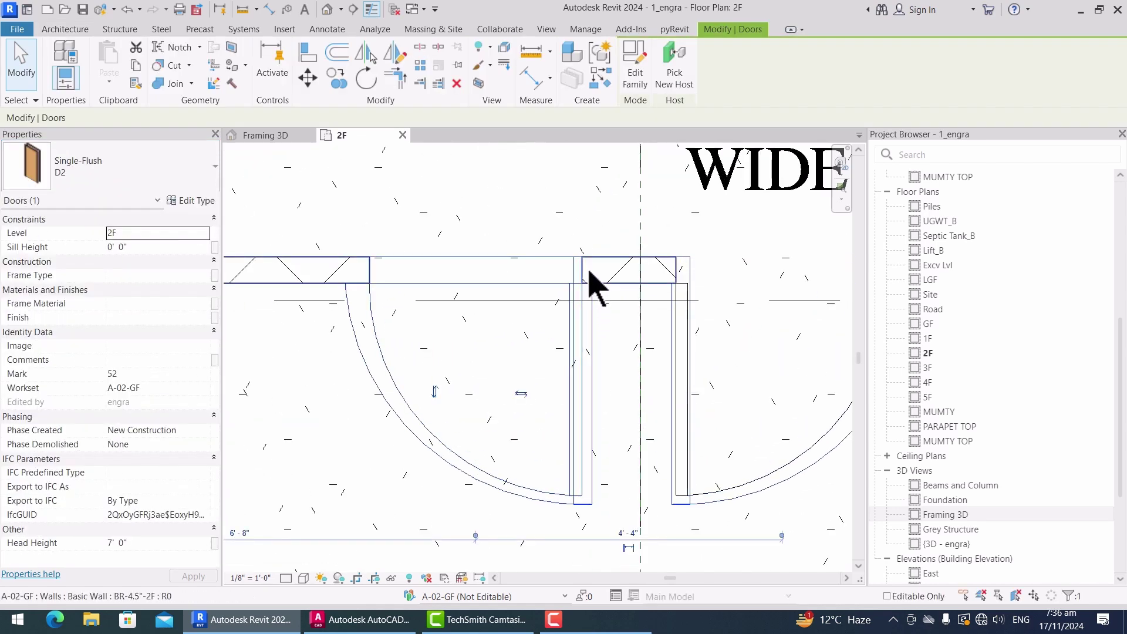
{"action": "key", "text": "Escape"}
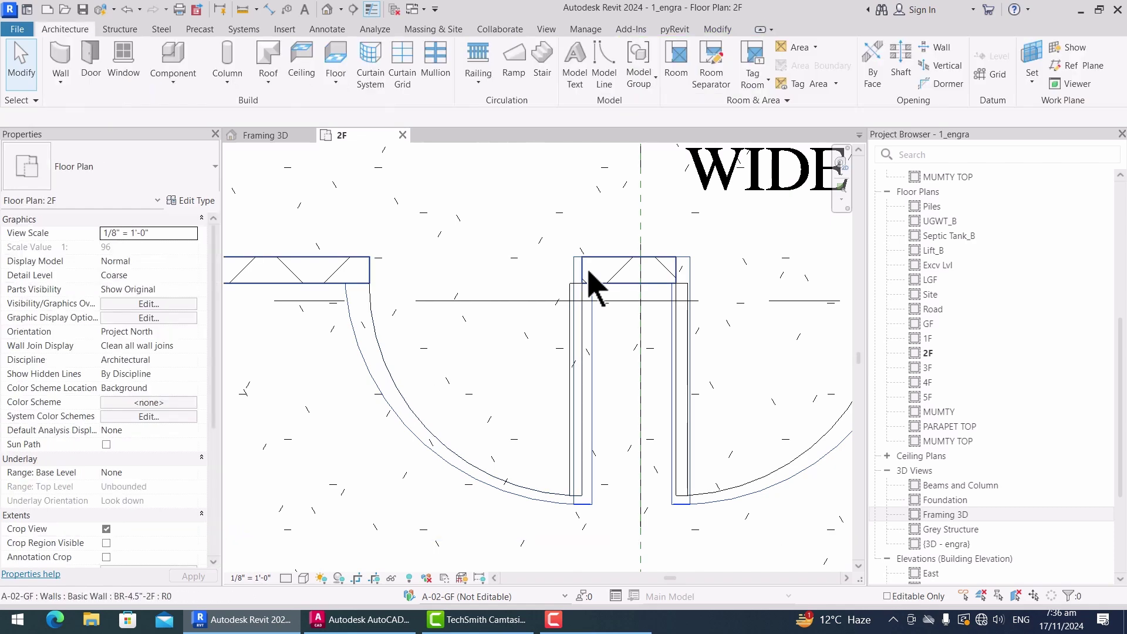
{"action": "key", "text": "a"}
{"action": "key", "text": "l"}
{"action": "scroll", "coordinate": [589, 281], "scroll_direction": "up", "scroll_amount": 3}
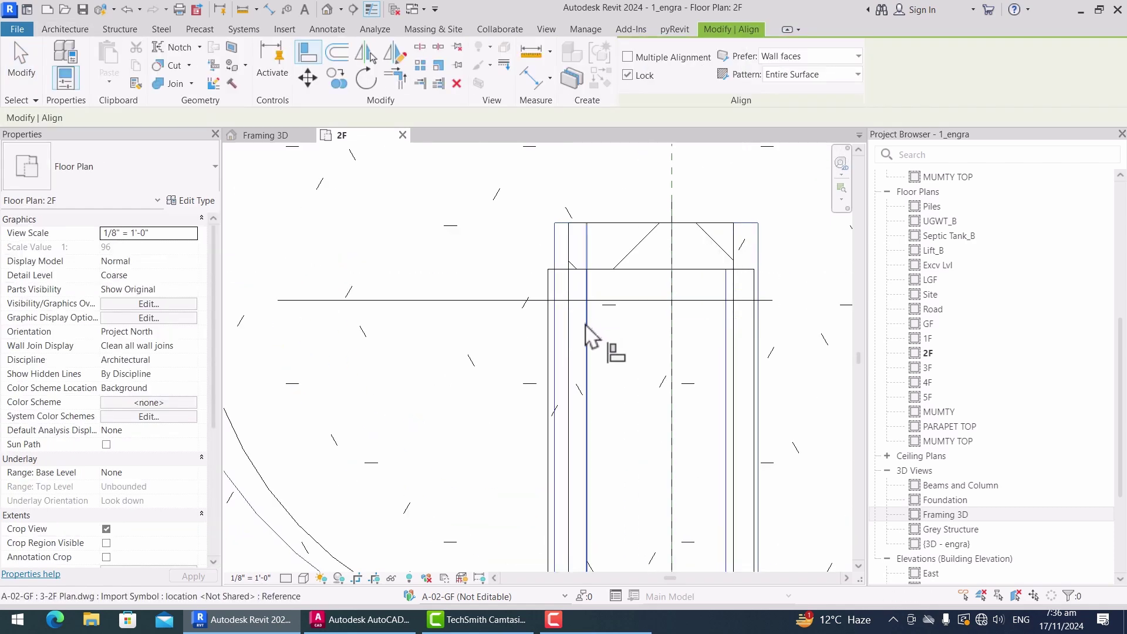
{"action": "left_click", "coordinate": [569, 279]}
{"action": "scroll", "coordinate": [561, 302], "scroll_direction": "down", "scroll_amount": 4}
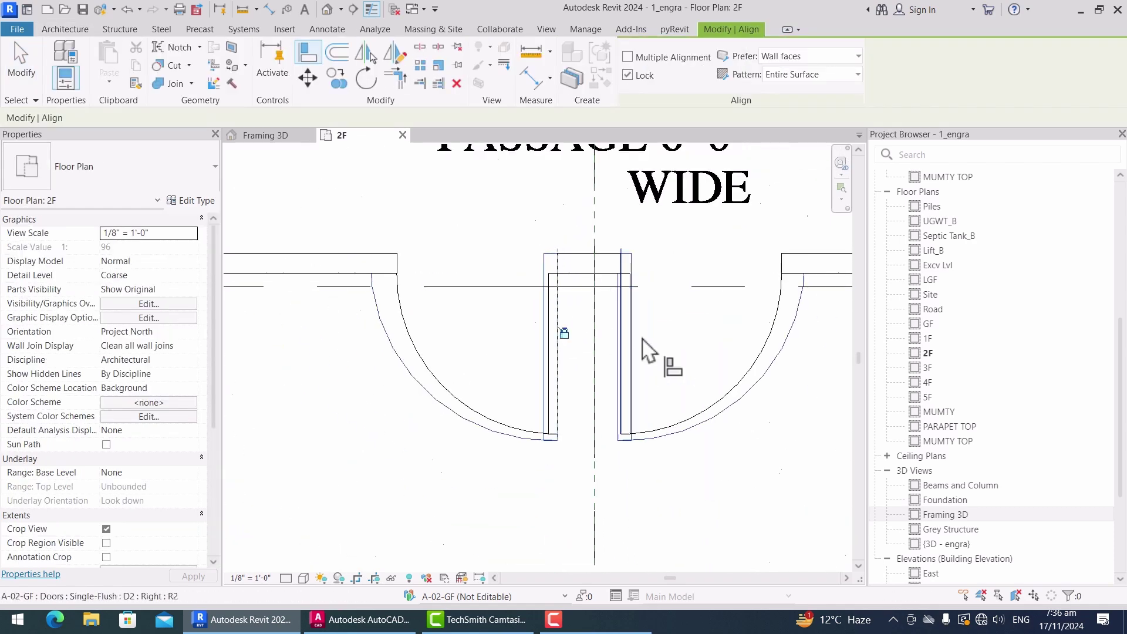
{"action": "scroll", "coordinate": [631, 310], "scroll_direction": "up", "scroll_amount": 2}
{"action": "left_click", "coordinate": [609, 283]}
{"action": "left_click", "coordinate": [616, 281]}
Step: Change the office entrance doors at grid F to the D3 type and match them to the CAD door swings
{"action": "scroll", "coordinate": [592, 311], "scroll_direction": "down", "scroll_amount": 4}
{"action": "key", "text": "Escape"}
{"action": "left_click", "coordinate": [675, 312]}
{"action": "scroll", "coordinate": [584, 327], "scroll_direction": "up", "scroll_amount": 1}
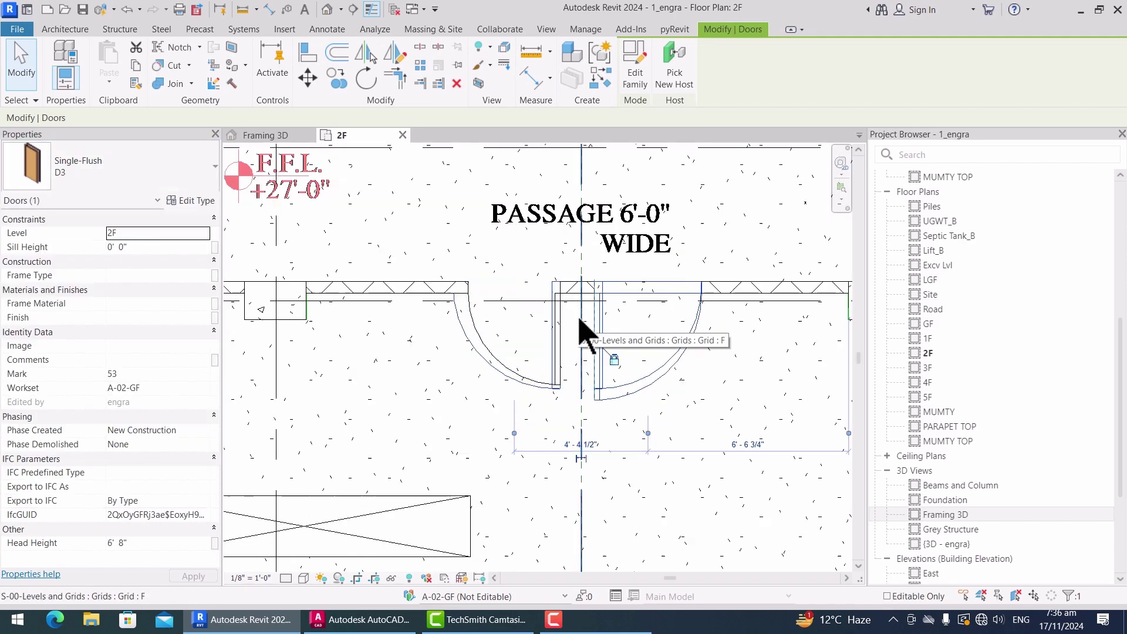
{"action": "left_click", "coordinate": [584, 327]}
{"action": "key", "text": "Escape"}
{"action": "scroll", "coordinate": [538, 297], "scroll_direction": "up", "scroll_amount": 2}
{"action": "scroll", "coordinate": [539, 340], "scroll_direction": "down", "scroll_amount": 3}
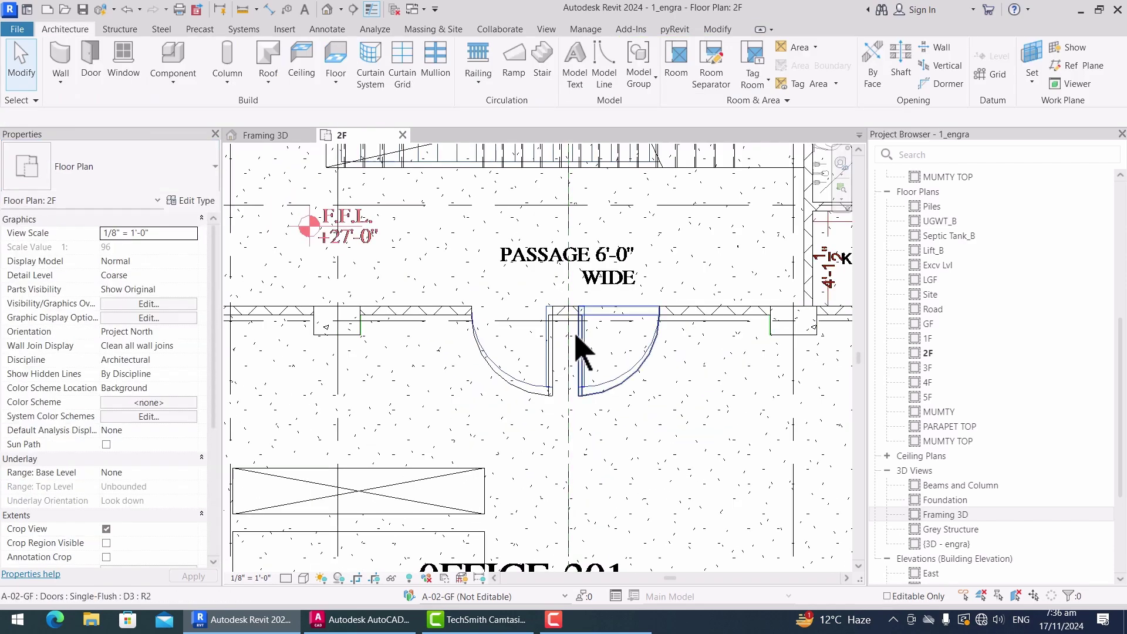
{"action": "left_click", "coordinate": [574, 332]}
{"action": "key", "text": "Escape"}
Step: Place Single-Flush D1 doors in the walls of the two bathrooms flanking the lift label between grids G and I, following the CAD swings
{"action": "scroll", "coordinate": [573, 332], "scroll_direction": "down", "scroll_amount": 5}
{"action": "scroll", "coordinate": [638, 288], "scroll_direction": "up", "scroll_amount": 5}
{"action": "key", "text": "d"}
{"action": "key", "text": "r"}
{"action": "scroll", "coordinate": [781, 302], "scroll_direction": "up", "scroll_amount": 3}
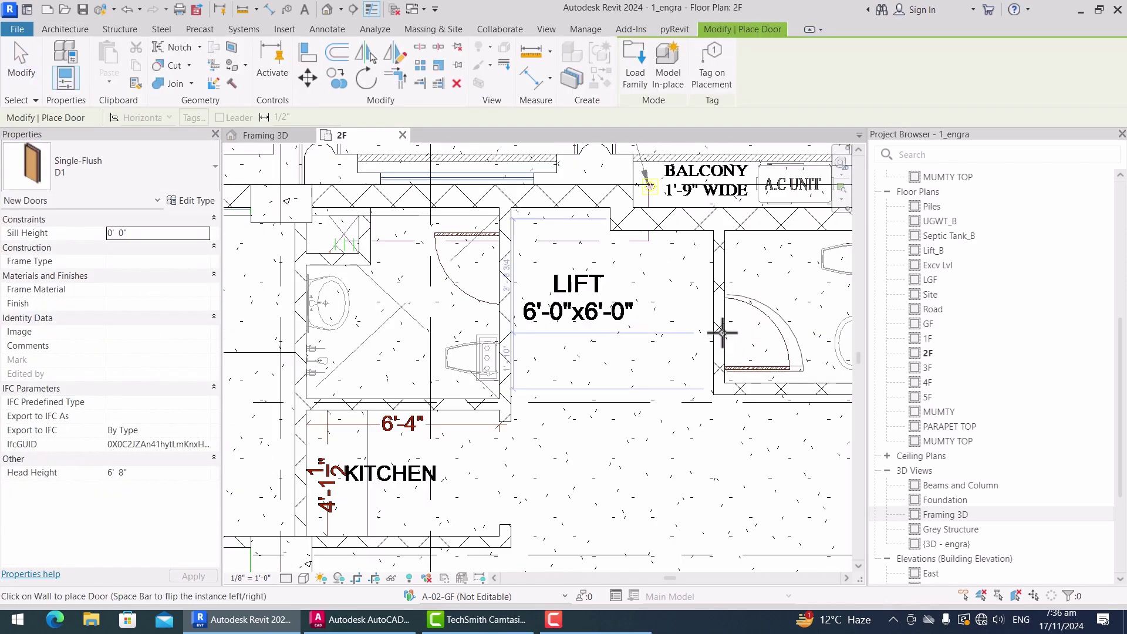
{"action": "scroll", "coordinate": [722, 332], "scroll_direction": "down", "scroll_amount": 4}
{"action": "scroll", "coordinate": [566, 280], "scroll_direction": "up", "scroll_amount": 5}
{"action": "scroll", "coordinate": [601, 308], "scroll_direction": "down", "scroll_amount": 4}
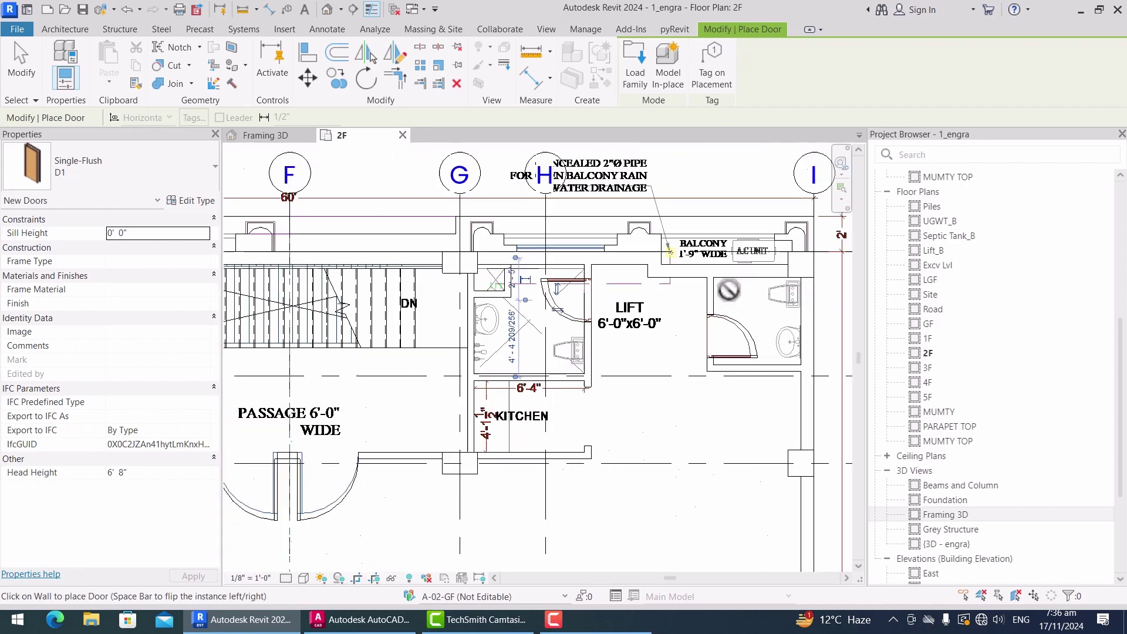
Step: Place a Single-Flush D1 door at the spiral stair room's entrance near grids B and 4, following the CAD swing
{"action": "scroll", "coordinate": [330, 344], "scroll_direction": "up", "scroll_amount": 7}
{"action": "scroll", "coordinate": [360, 317], "scroll_direction": "down", "scroll_amount": 6}
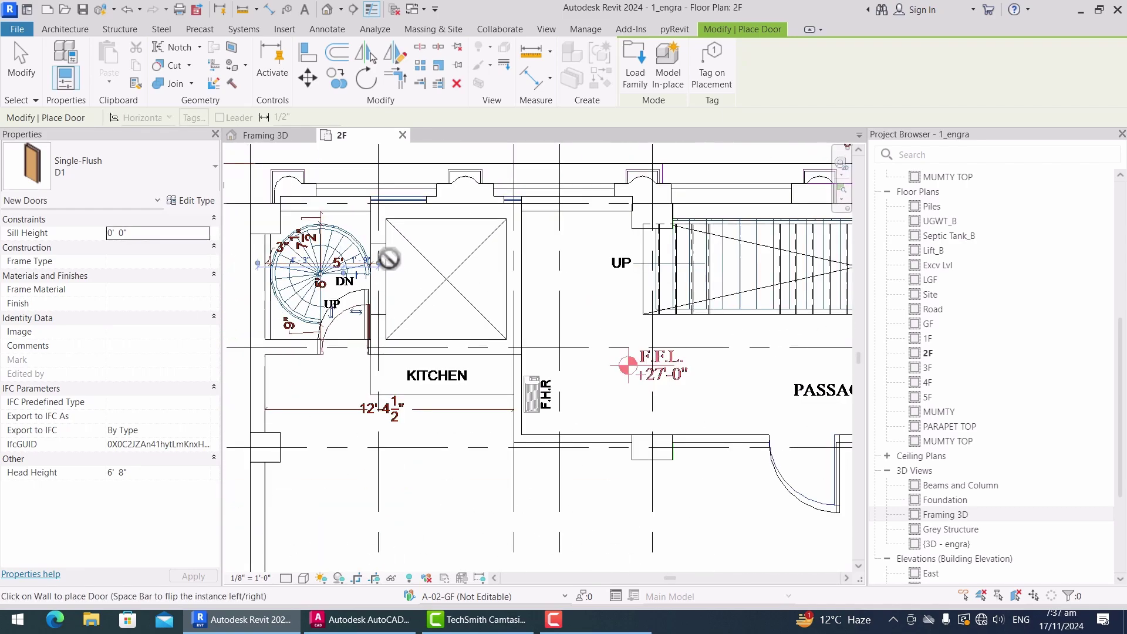
{"action": "scroll", "coordinate": [370, 458], "scroll_direction": "up", "scroll_amount": 6}
{"action": "scroll", "coordinate": [390, 441], "scroll_direction": "down", "scroll_amount": 2}
{"action": "scroll", "coordinate": [407, 451], "scroll_direction": "down", "scroll_amount": 6}
{"action": "scroll", "coordinate": [593, 294], "scroll_direction": "up", "scroll_amount": 6}
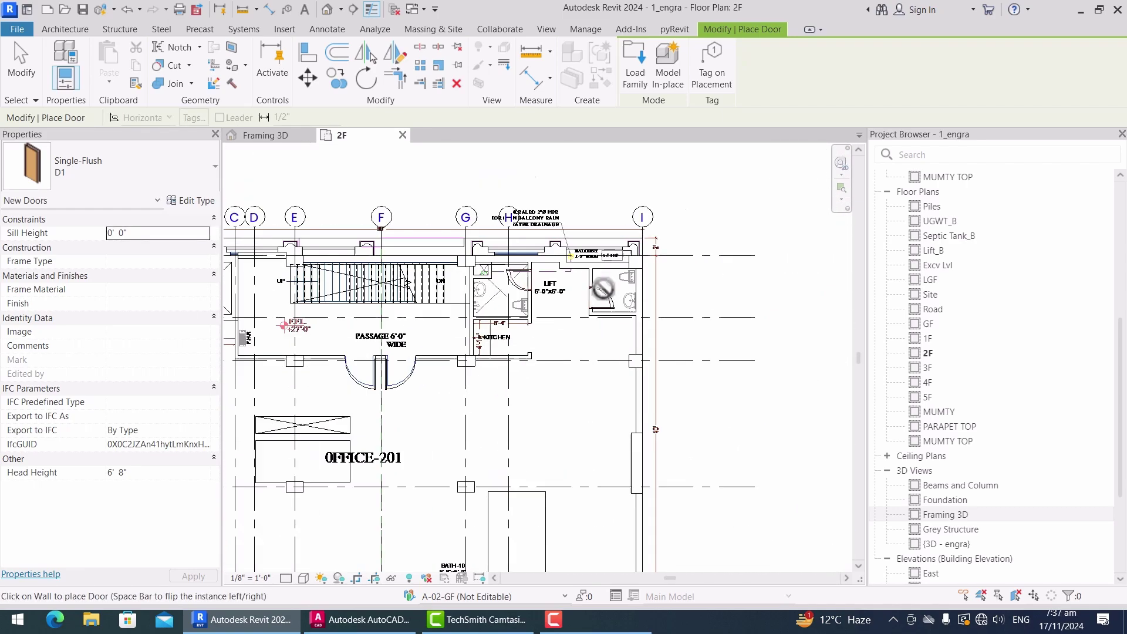
{"action": "key", "text": "Escape"}
Step: Display the 2F plan in shaded and textured realistic visual styles and examine the door openings in the walls
{"action": "scroll", "coordinate": [587, 317], "scroll_direction": "down", "scroll_amount": 6}
{"action": "scroll", "coordinate": [364, 422], "scroll_direction": "up", "scroll_amount": 2}
{"action": "left_click", "coordinate": [305, 580]}
{"action": "left_click", "coordinate": [327, 519]}
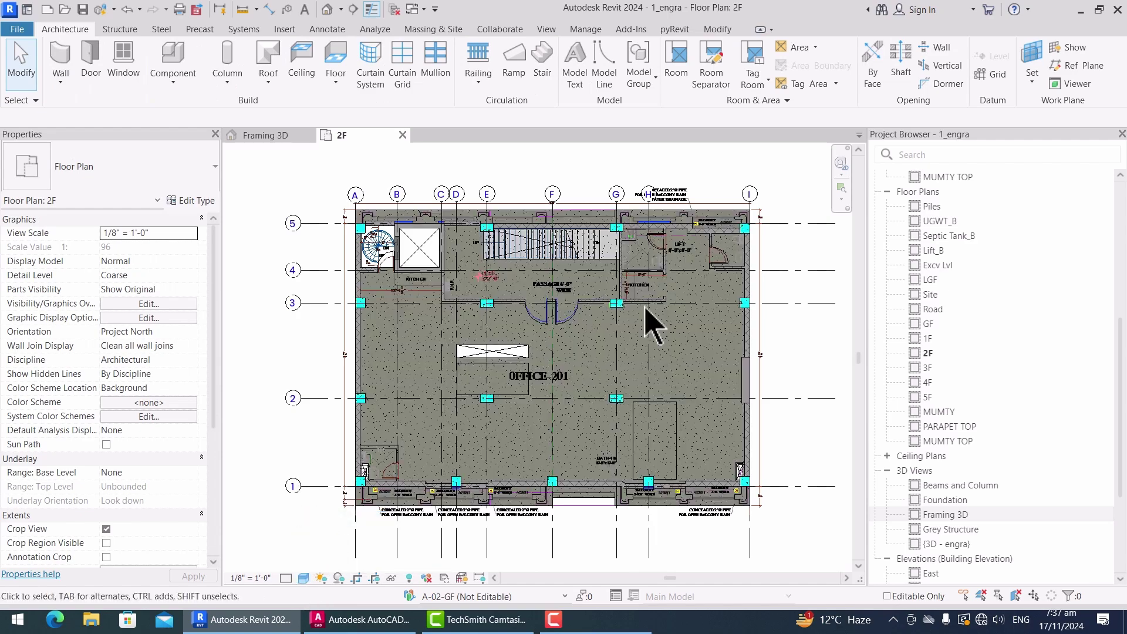
{"action": "left_click", "coordinate": [305, 579]}
{"action": "left_click", "coordinate": [323, 563]}
{"action": "scroll", "coordinate": [737, 294], "scroll_direction": "up", "scroll_amount": 5}
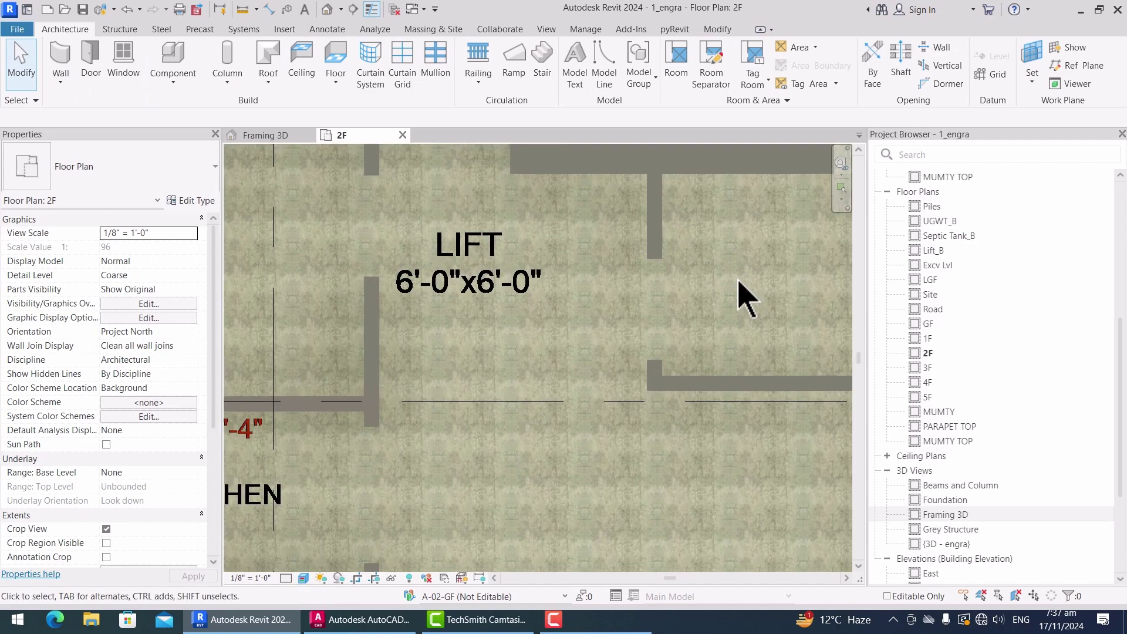
{"action": "scroll", "coordinate": [573, 294], "scroll_direction": "down", "scroll_amount": 1}
{"action": "scroll", "coordinate": [546, 360], "scroll_direction": "down", "scroll_amount": 4}
{"action": "scroll", "coordinate": [758, 273], "scroll_direction": "up", "scroll_amount": 4}
{"action": "scroll", "coordinate": [604, 402], "scroll_direction": "down", "scroll_amount": 3}
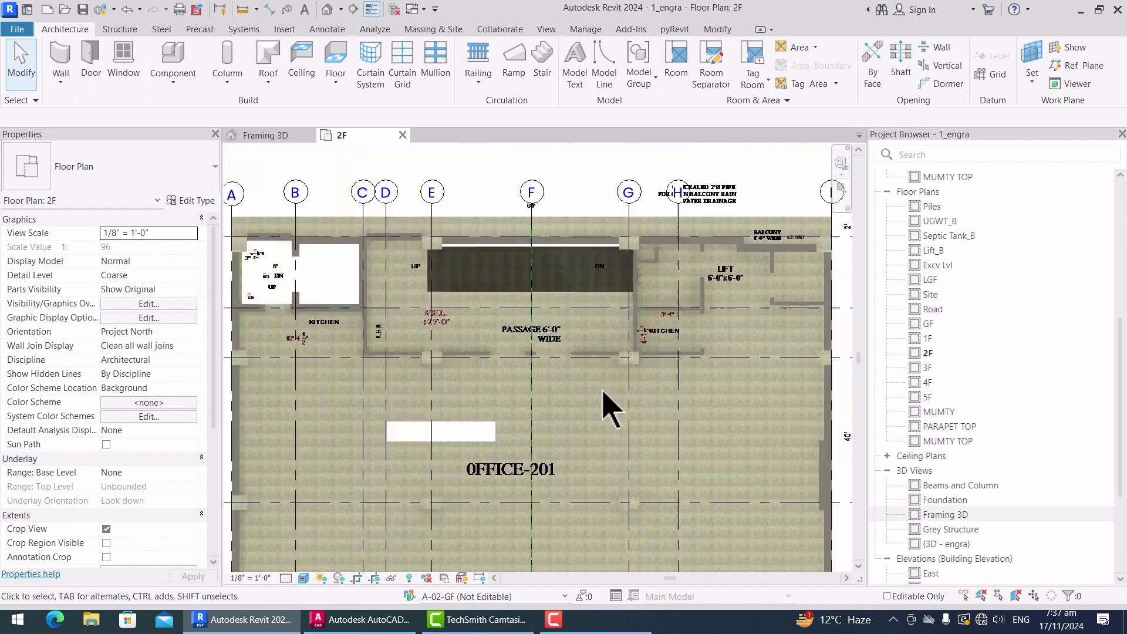
{"action": "scroll", "coordinate": [319, 309], "scroll_direction": "up", "scroll_amount": 4}
{"action": "scroll", "coordinate": [495, 403], "scroll_direction": "down", "scroll_amount": 5}
{"action": "scroll", "coordinate": [446, 364], "scroll_direction": "up", "scroll_amount": 5}
{"action": "scroll", "coordinate": [446, 364], "scroll_direction": "down", "scroll_amount": 3}
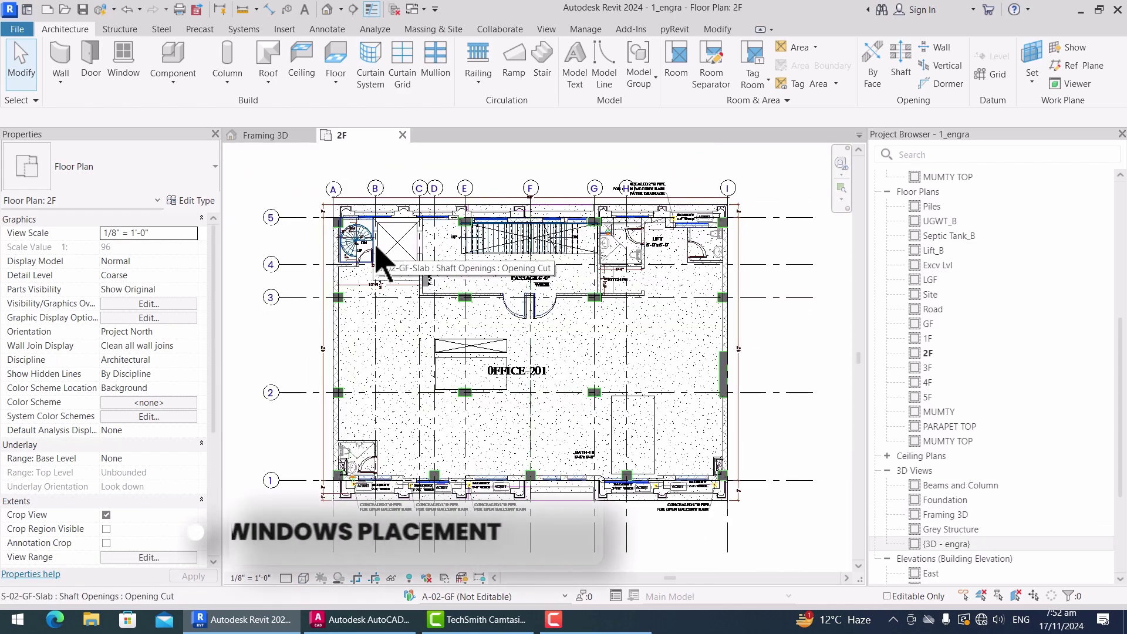
Step: Place a Fixed W4 (5x7) window in the grid 5 exterior wall at the spiral stair, near grid B
{"action": "key", "text": "w"}
{"action": "key", "text": "n"}
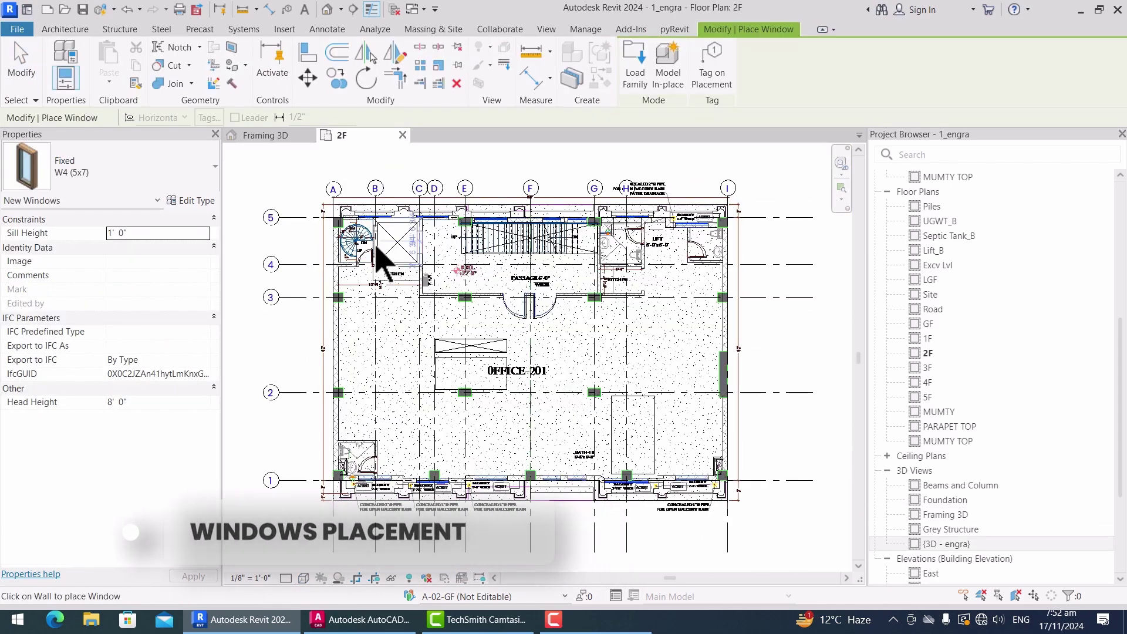
{"action": "left_click", "coordinate": [156, 188]}
{"action": "scroll", "coordinate": [130, 288], "scroll_direction": "up", "scroll_amount": 3}
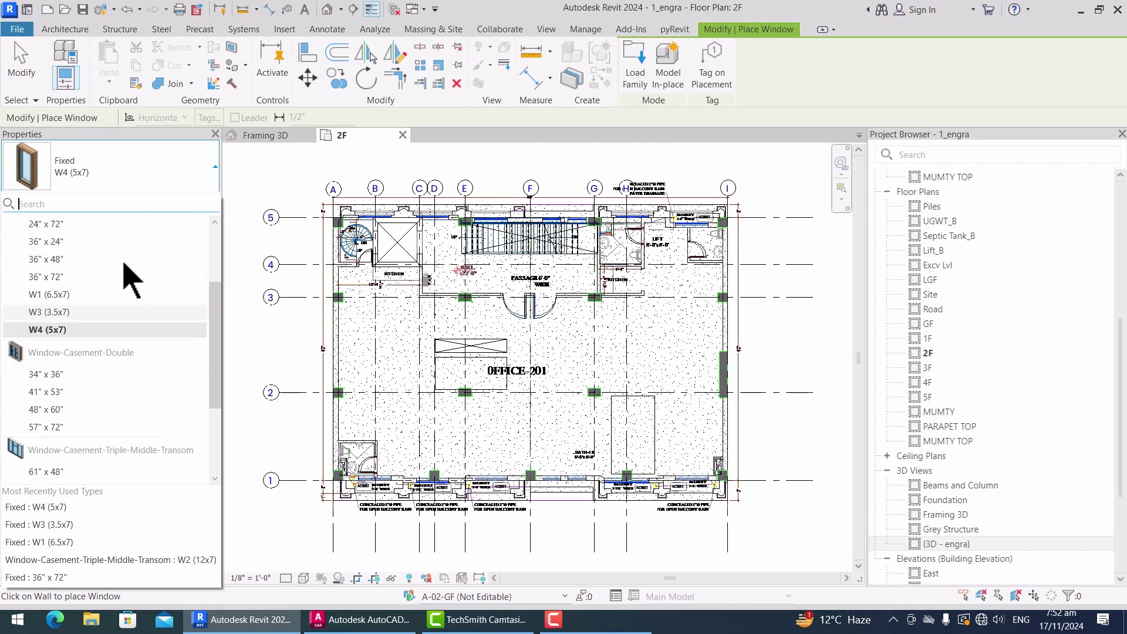
{"action": "left_click", "coordinate": [97, 379]}
{"action": "scroll", "coordinate": [372, 244], "scroll_direction": "up", "scroll_amount": 8}
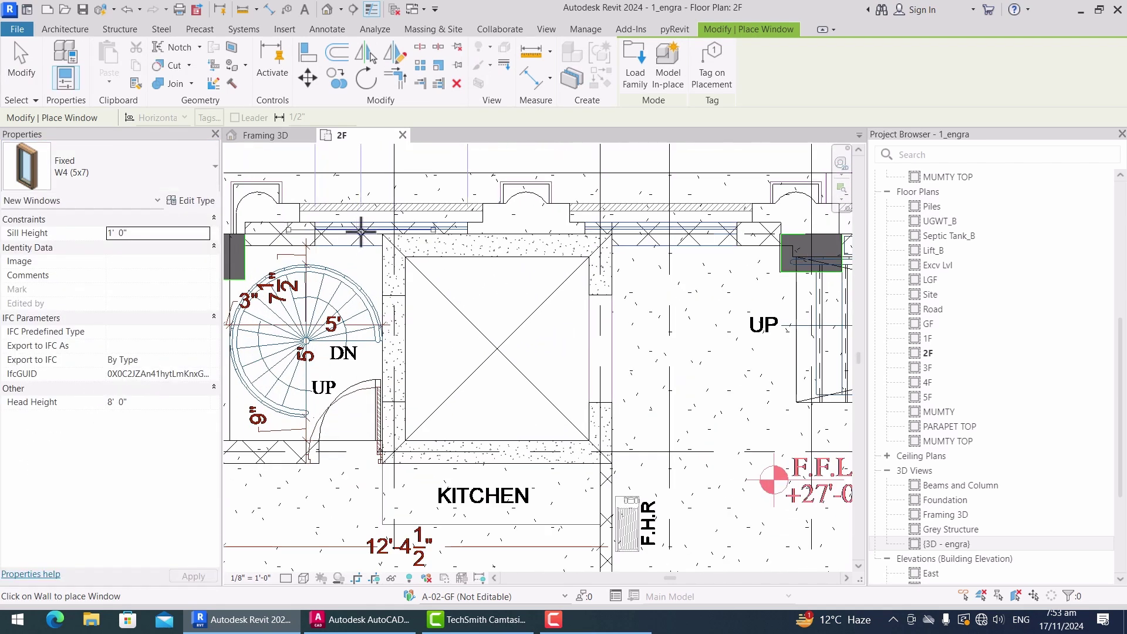
{"action": "scroll", "coordinate": [363, 226], "scroll_direction": "down", "scroll_amount": 2}
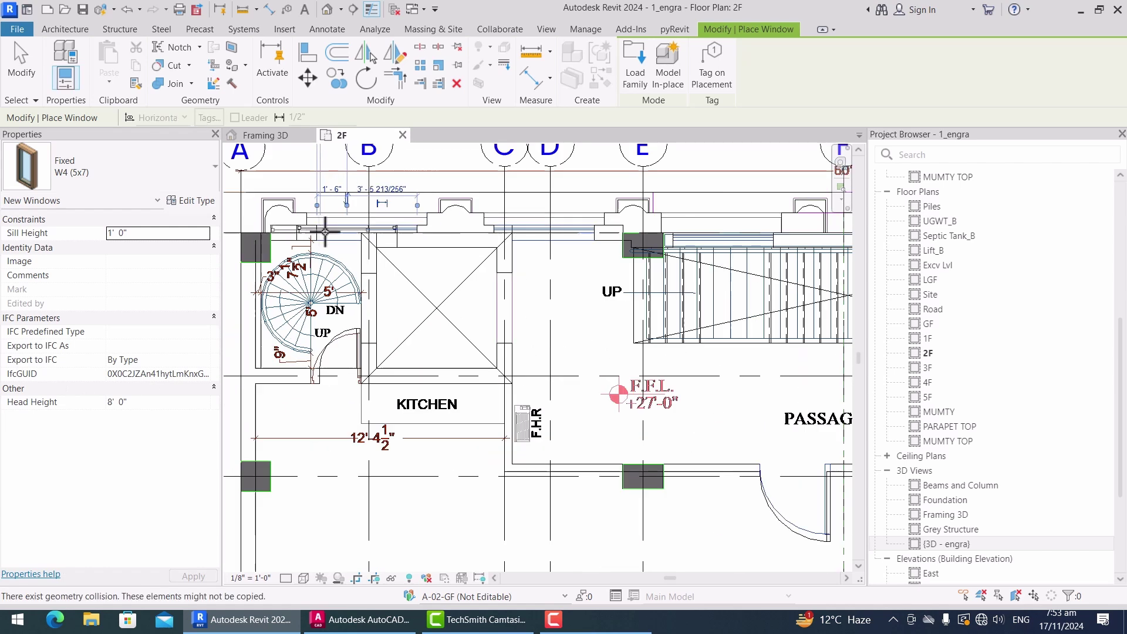
Step: Place another Fixed W4 (5x7) window in the grid 5 exterior wall between grids C and E
{"action": "scroll", "coordinate": [514, 233], "scroll_direction": "up", "scroll_amount": 4}
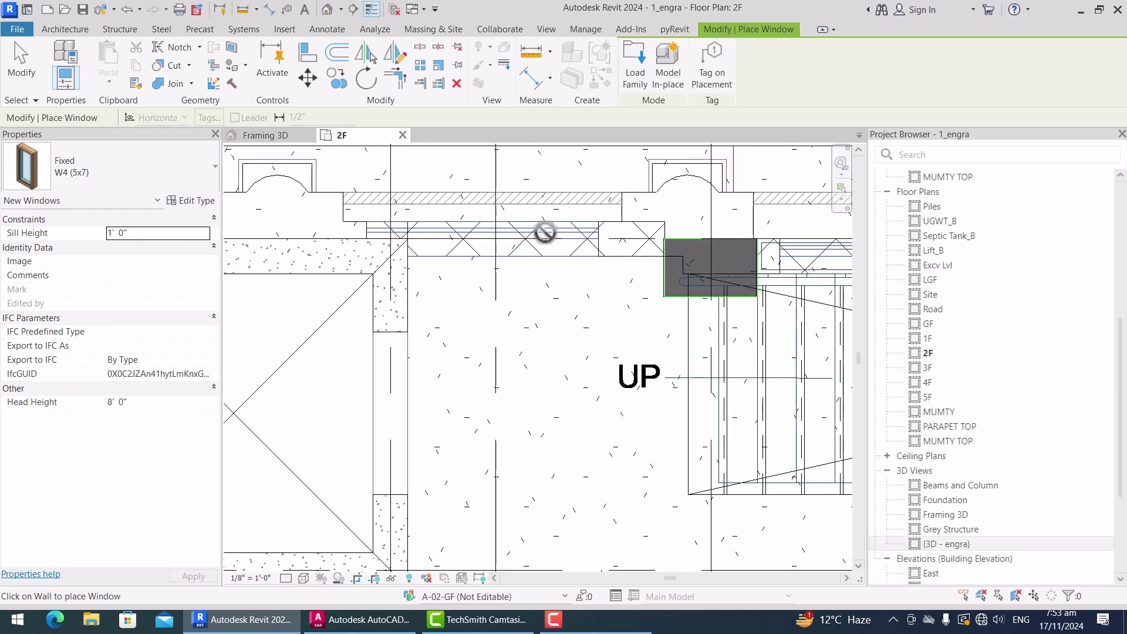
{"action": "left_click", "coordinate": [533, 237]}
{"action": "key", "text": "Escape"}
{"action": "key", "text": "Escape"}
{"action": "scroll", "coordinate": [781, 278], "scroll_direction": "down", "scroll_amount": 3}
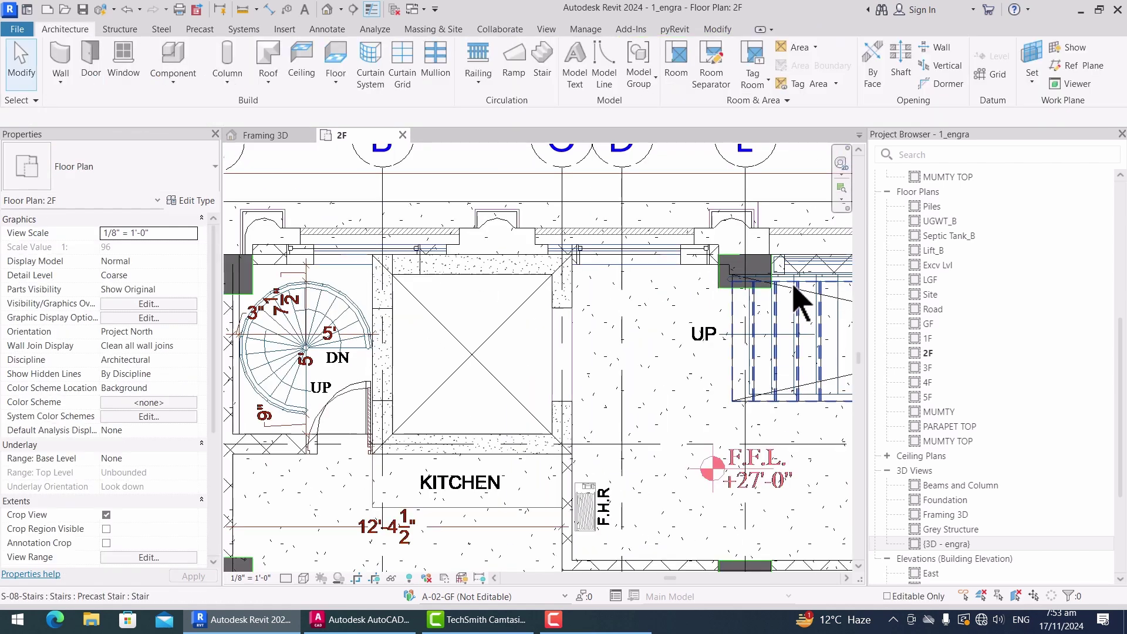
Step: Nudge the W4 window at the spiral stair along its wall toward the window opening in the CAD drawing
{"action": "scroll", "coordinate": [405, 244], "scroll_direction": "up", "scroll_amount": 4}
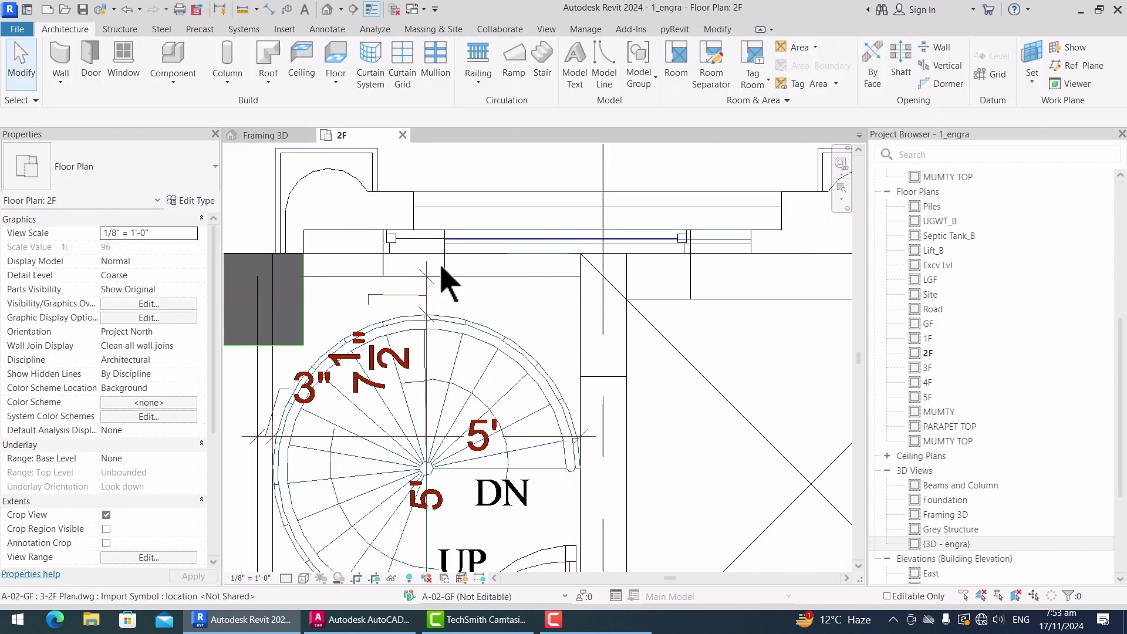
{"action": "left_click", "coordinate": [474, 247]}
{"action": "scroll", "coordinate": [604, 240], "scroll_direction": "up", "scroll_amount": 2}
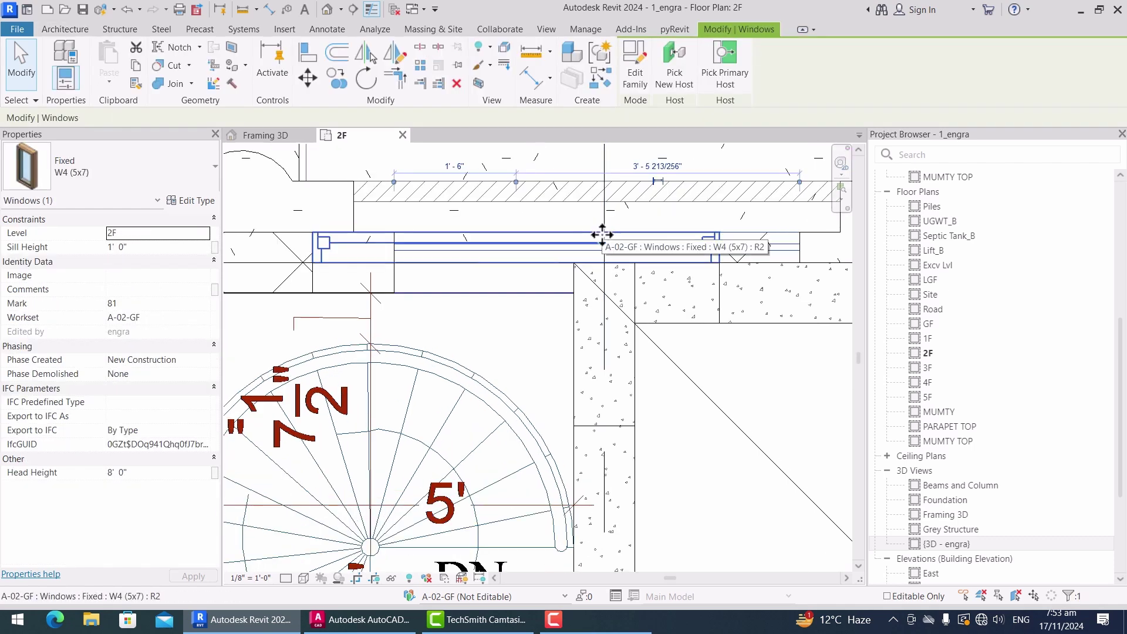
{"action": "key", "text": "Right"}
{"action": "key", "text": "Escape"}
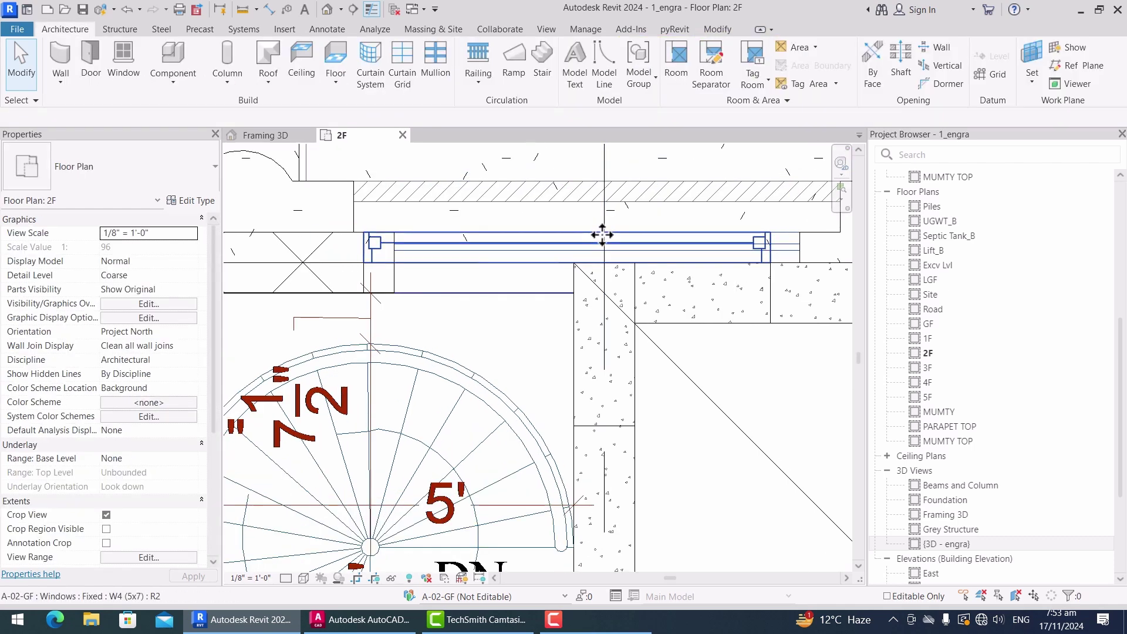
Step: Align the W4 window at the spiral stair with the edge of its window opening in the CAD drawing
{"action": "key", "text": "l"}
{"action": "scroll", "coordinate": [705, 256], "scroll_direction": "down", "scroll_amount": 2}
{"action": "scroll", "coordinate": [783, 259], "scroll_direction": "up", "scroll_amount": 4}
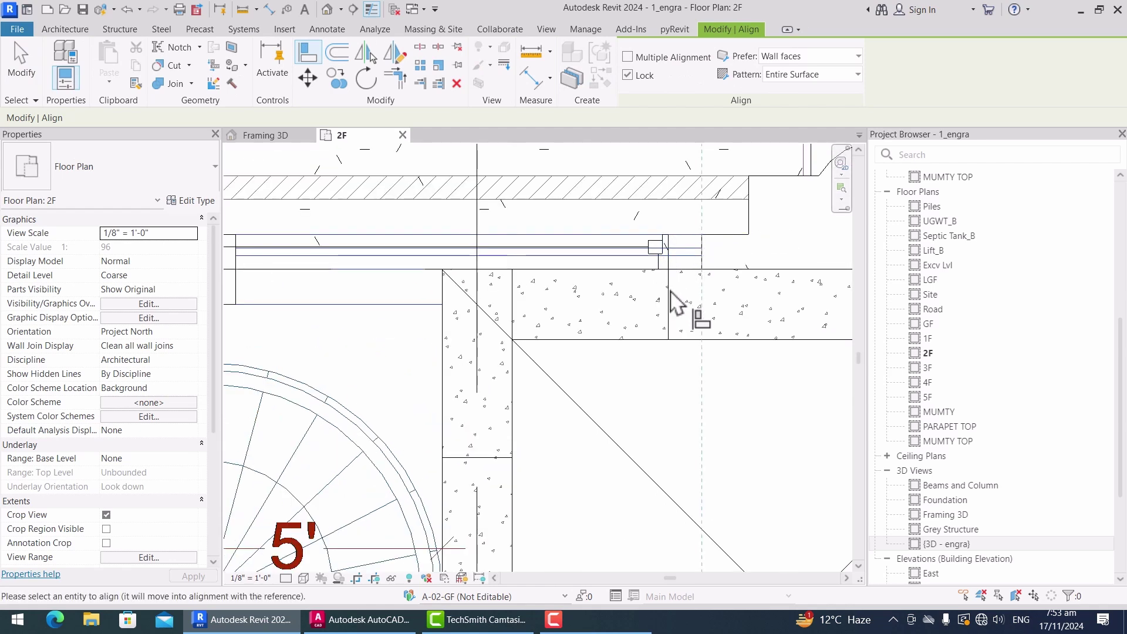
{"action": "scroll", "coordinate": [675, 271], "scroll_direction": "down", "scroll_amount": 2}
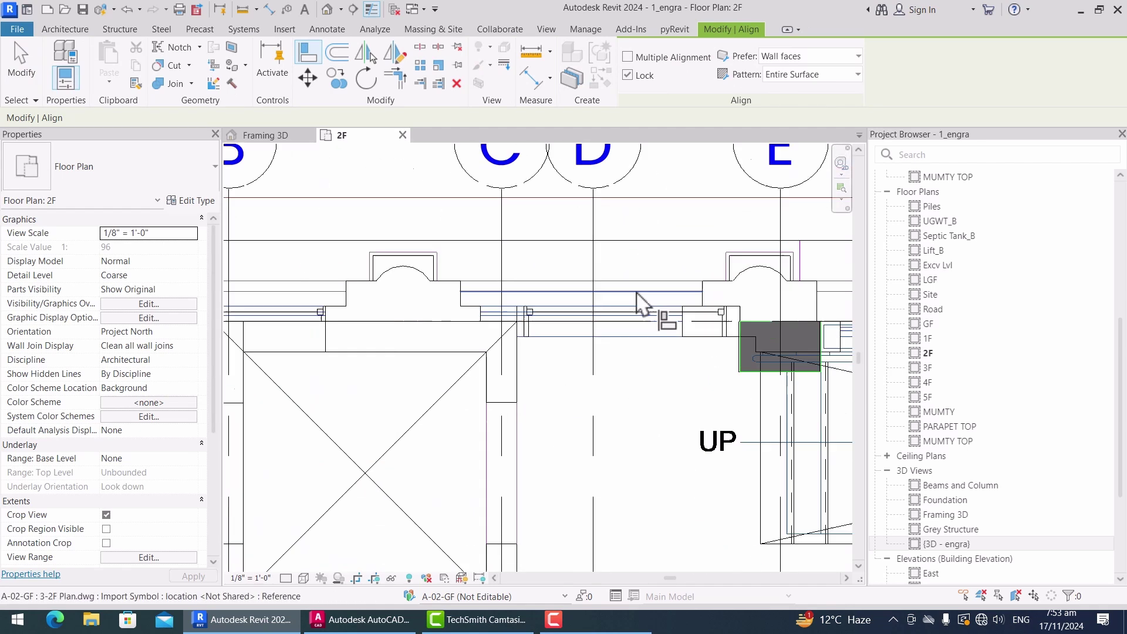
{"action": "scroll", "coordinate": [642, 301], "scroll_direction": "up", "scroll_amount": 2}
{"action": "scroll", "coordinate": [642, 317], "scroll_direction": "down", "scroll_amount": 2}
{"action": "key", "text": "Escape"}
{"action": "scroll", "coordinate": [591, 364], "scroll_direction": "up", "scroll_amount": 3}
{"action": "left_click", "coordinate": [559, 327]}
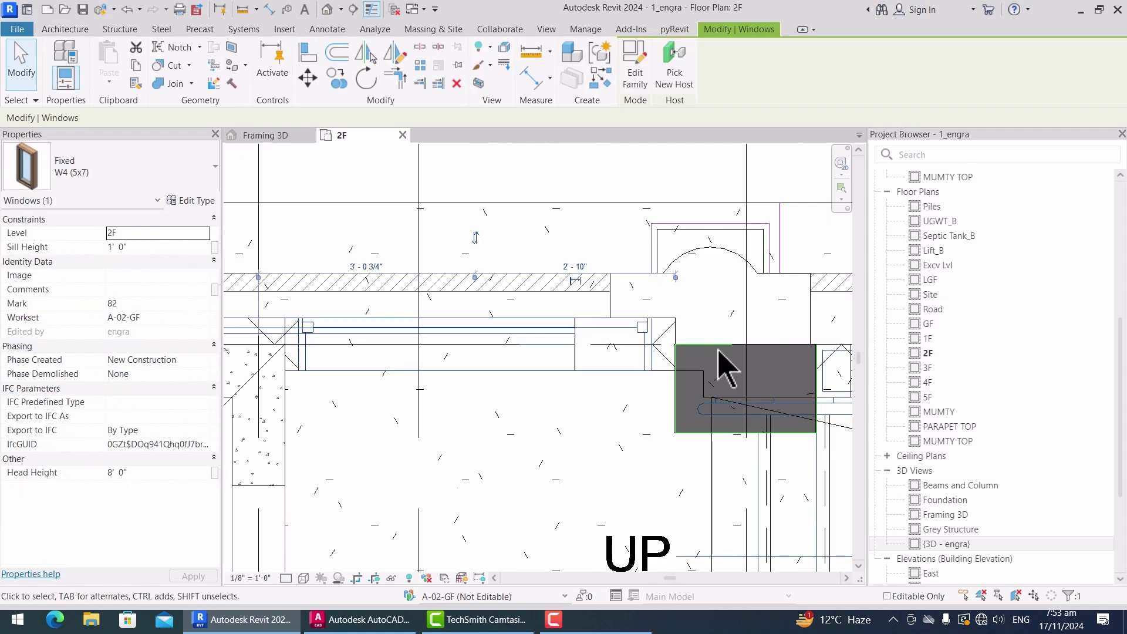
{"action": "scroll", "coordinate": [542, 338], "scroll_direction": "down", "scroll_amount": 5}
{"action": "key", "text": "Escape"}
Step: Place Fixed W4 (5x7) windows in the grid 5 exterior wall along the staircase, between grids E and G
{"action": "scroll", "coordinate": [658, 352], "scroll_direction": "up", "scroll_amount": 2}
{"action": "key", "text": "w"}
{"action": "key", "text": "n"}
{"action": "scroll", "coordinate": [642, 342], "scroll_direction": "up", "scroll_amount": 2}
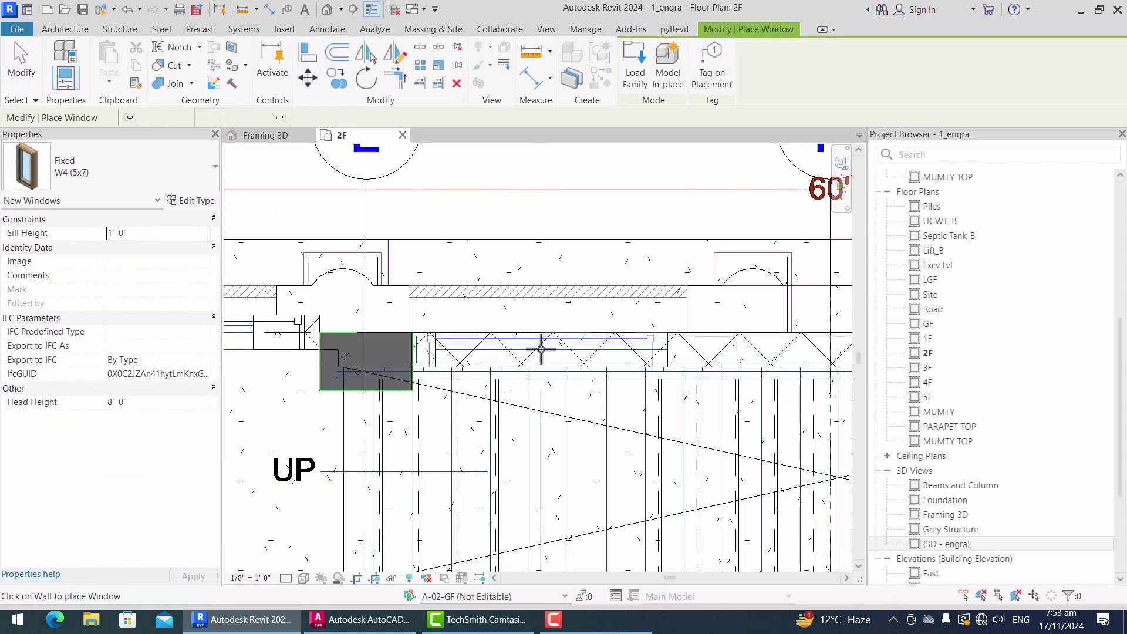
{"action": "left_click", "coordinate": [540, 349]}
{"action": "scroll", "coordinate": [541, 349], "scroll_direction": "down", "scroll_amount": 5}
{"action": "scroll", "coordinate": [645, 351], "scroll_direction": "up", "scroll_amount": 5}
{"action": "left_click", "coordinate": [633, 337]}
{"action": "scroll", "coordinate": [633, 337], "scroll_direction": "down", "scroll_amount": 5}
{"action": "scroll", "coordinate": [686, 335], "scroll_direction": "up", "scroll_amount": 5}
{"action": "left_click", "coordinate": [686, 333]}
{"action": "scroll", "coordinate": [687, 333], "scroll_direction": "down", "scroll_amount": 5}
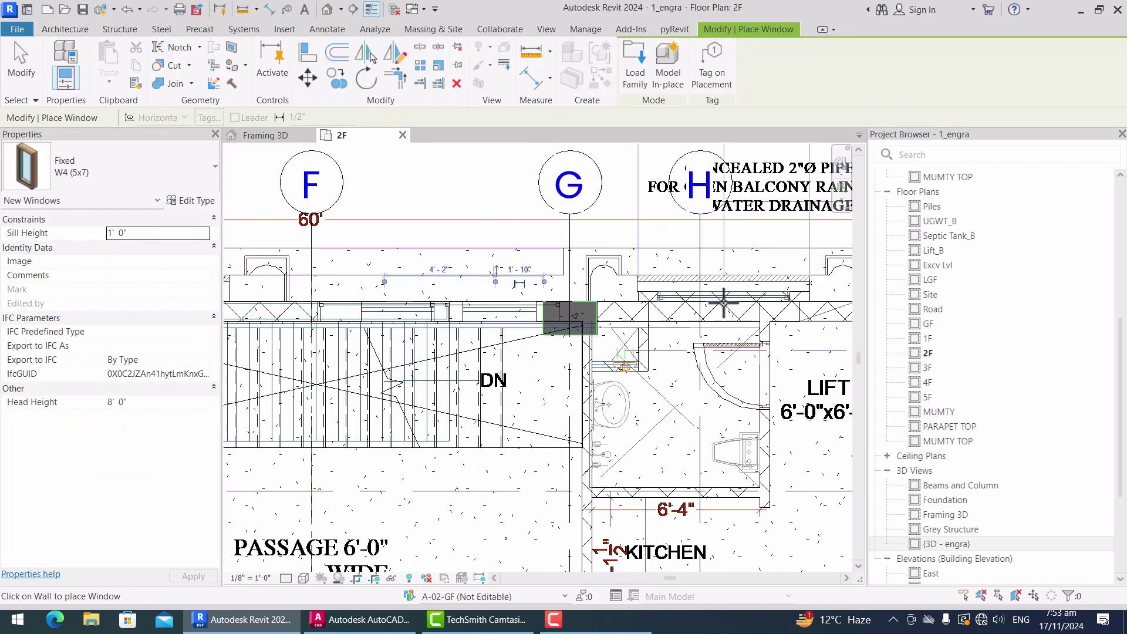
Step: Place Fixed W4 (5x7) windows in the exterior wall near grid H and at the 1'-9" wide balcony beside the lift
{"action": "scroll", "coordinate": [724, 302], "scroll_direction": "down", "scroll_amount": 5}
{"action": "scroll", "coordinate": [719, 335], "scroll_direction": "up", "scroll_amount": 5}
{"action": "left_click", "coordinate": [719, 335]}
{"action": "key", "text": "Escape"}
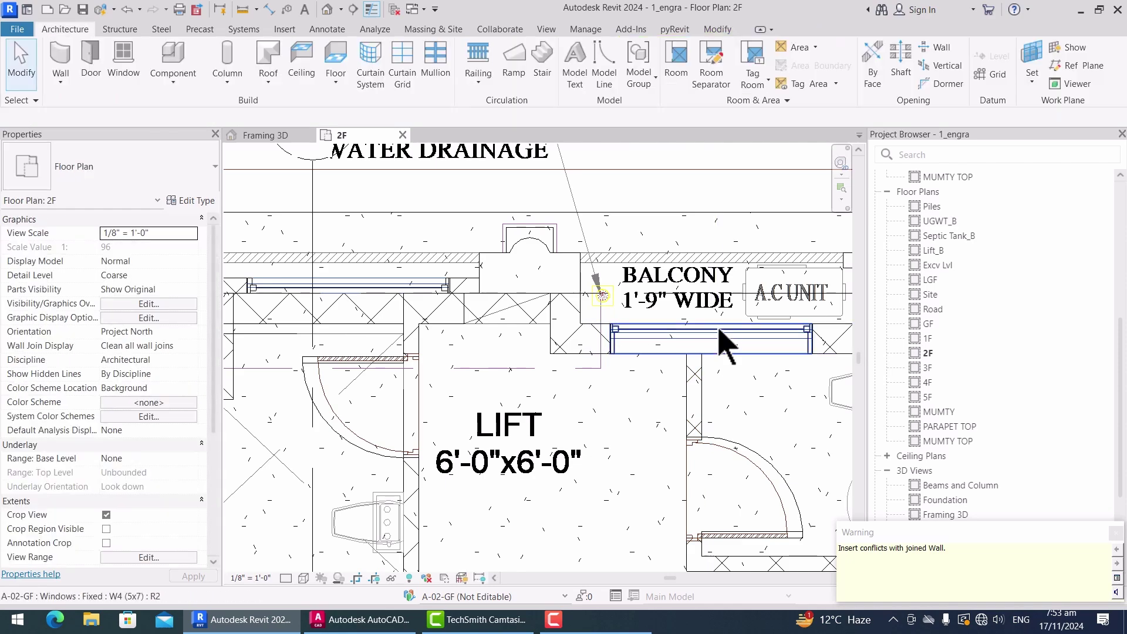
Step: Place Fixed W4 (5x7) windows along the grid 1 exterior wall, at the balconies and beside Bath-10
{"action": "scroll", "coordinate": [723, 345], "scroll_direction": "down", "scroll_amount": 5}
{"action": "key", "text": "w"}
{"action": "key", "text": "n"}
{"action": "scroll", "coordinate": [574, 422], "scroll_direction": "up", "scroll_amount": 5}
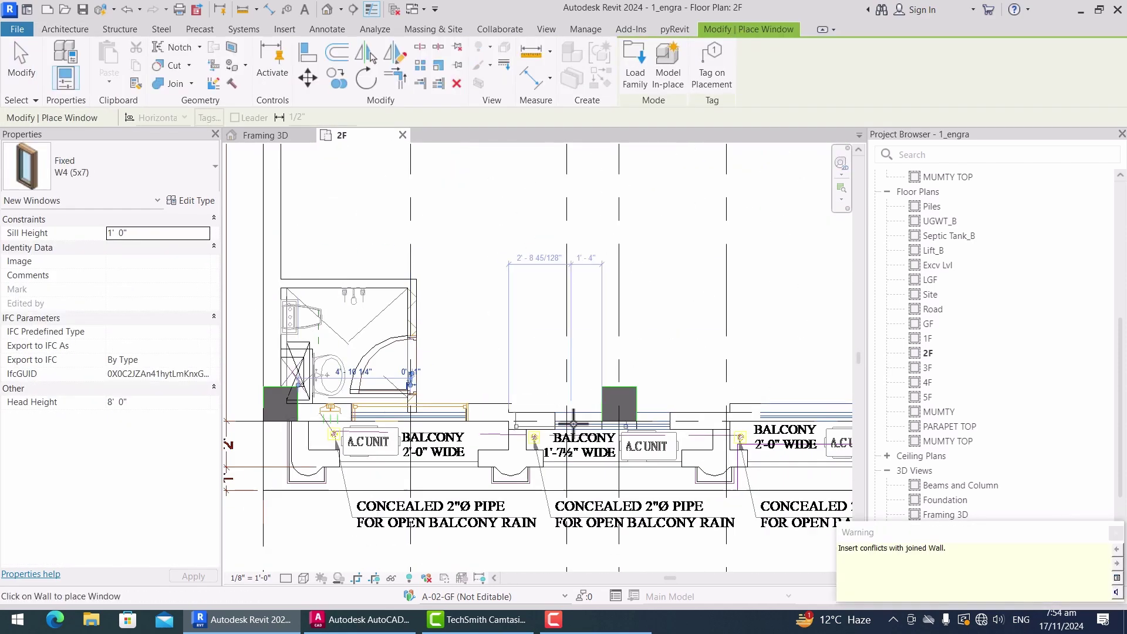
{"action": "scroll", "coordinate": [573, 424], "scroll_direction": "up", "scroll_amount": 3}
{"action": "left_click", "coordinate": [624, 428]}
{"action": "scroll", "coordinate": [624, 427], "scroll_direction": "down", "scroll_amount": 5}
{"action": "scroll", "coordinate": [758, 428], "scroll_direction": "up", "scroll_amount": 5}
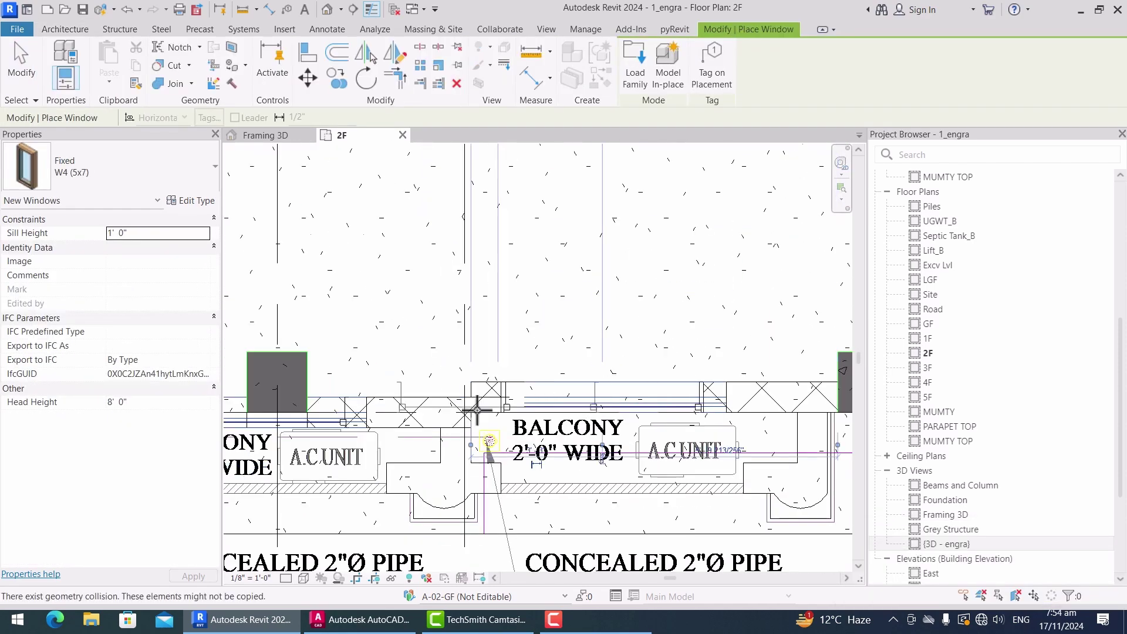
{"action": "scroll", "coordinate": [477, 410], "scroll_direction": "down", "scroll_amount": 5}
{"action": "scroll", "coordinate": [504, 403], "scroll_direction": "up", "scroll_amount": 5}
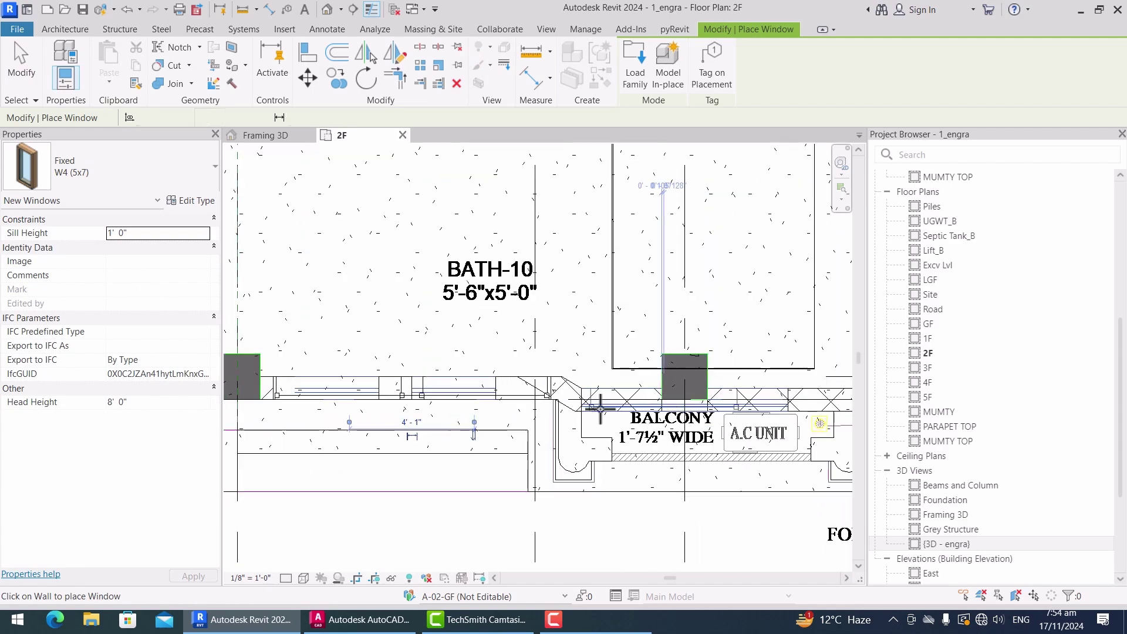
{"action": "scroll", "coordinate": [711, 429], "scroll_direction": "down", "scroll_amount": 6}
{"action": "key", "text": "Escape"}
{"action": "key", "text": "Escape"}
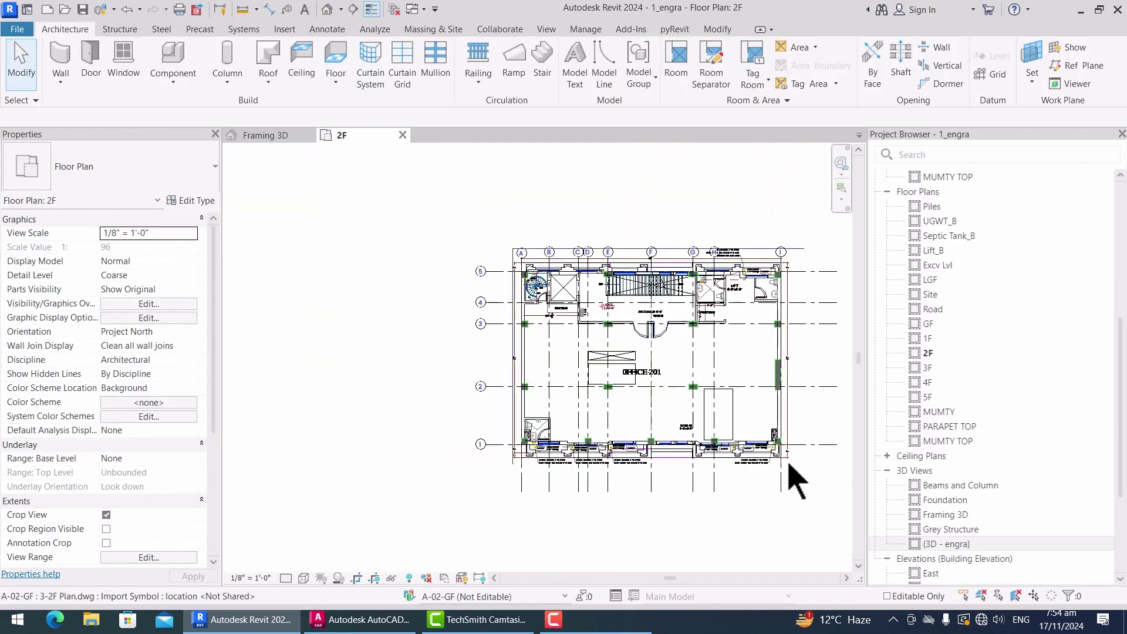
Step: Examine the placed W4 windows along the grid 5 wall against the CAD openings, from the spiral stair to the staircase
{"action": "scroll", "coordinate": [549, 264], "scroll_direction": "up", "scroll_amount": 6}
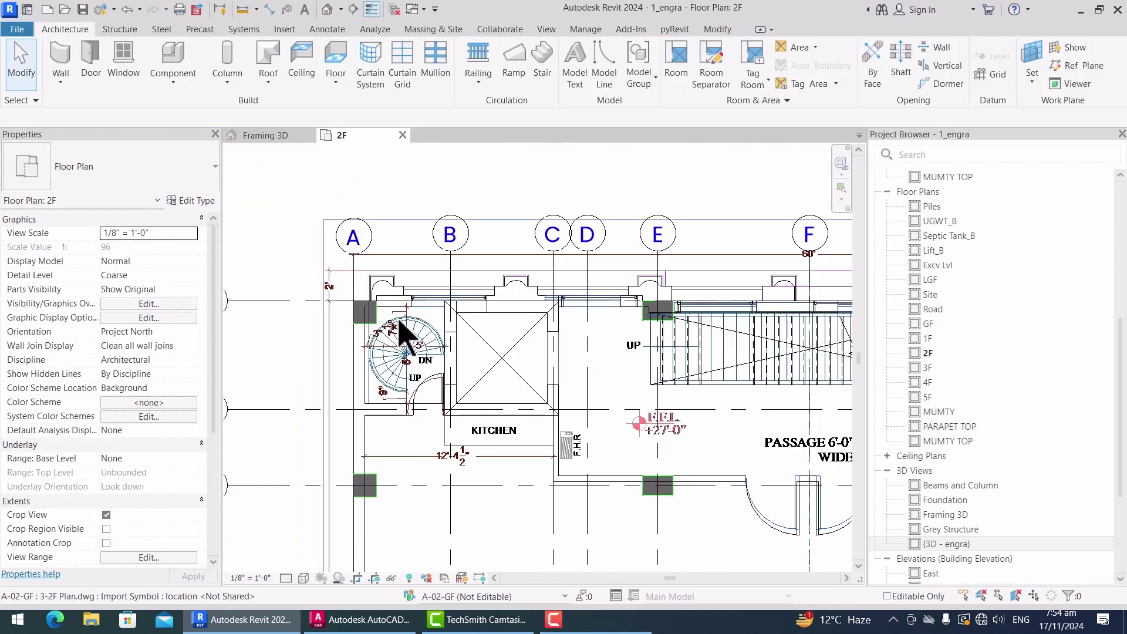
{"action": "scroll", "coordinate": [478, 319], "scroll_direction": "up", "scroll_amount": 5}
{"action": "scroll", "coordinate": [510, 347], "scroll_direction": "down", "scroll_amount": 5}
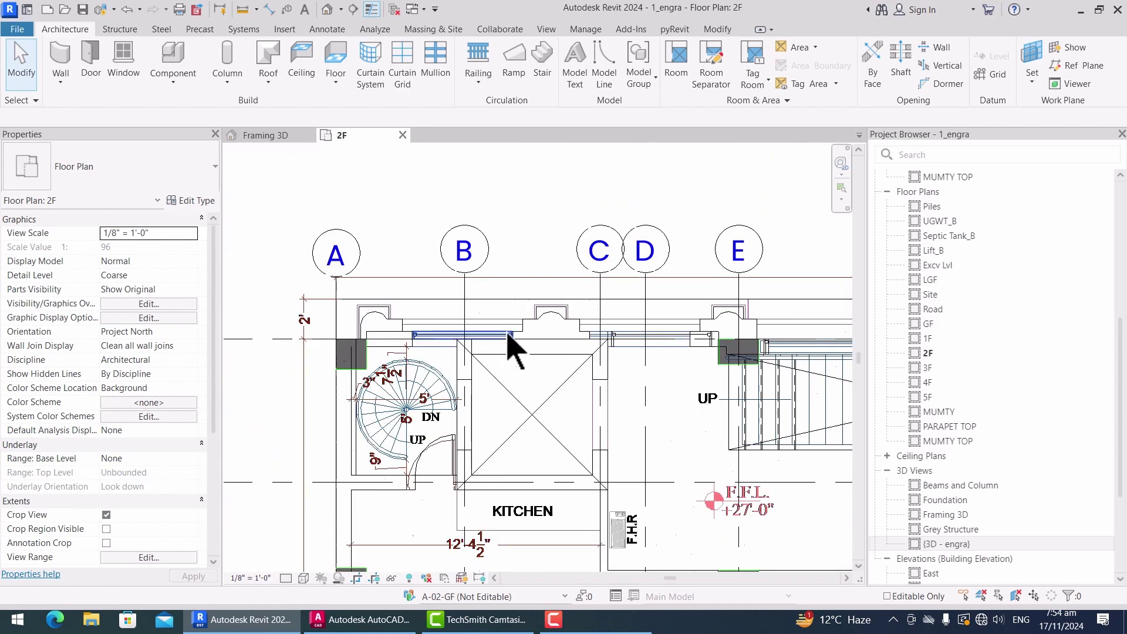
{"action": "scroll", "coordinate": [444, 333], "scroll_direction": "up", "scroll_amount": 3}
{"action": "scroll", "coordinate": [444, 334], "scroll_direction": "up", "scroll_amount": 2}
{"action": "left_click", "coordinate": [461, 347]}
{"action": "scroll", "coordinate": [411, 334], "scroll_direction": "down", "scroll_amount": 2}
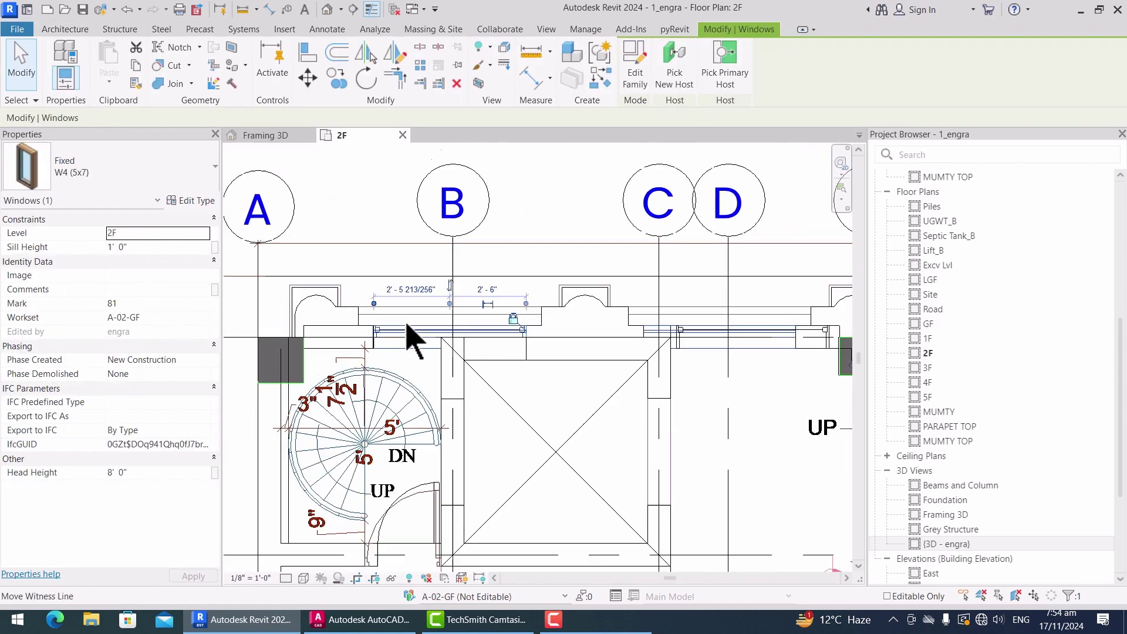
{"action": "scroll", "coordinate": [702, 346], "scroll_direction": "up", "scroll_amount": 3}
{"action": "scroll", "coordinate": [465, 335], "scroll_direction": "down", "scroll_amount": 3}
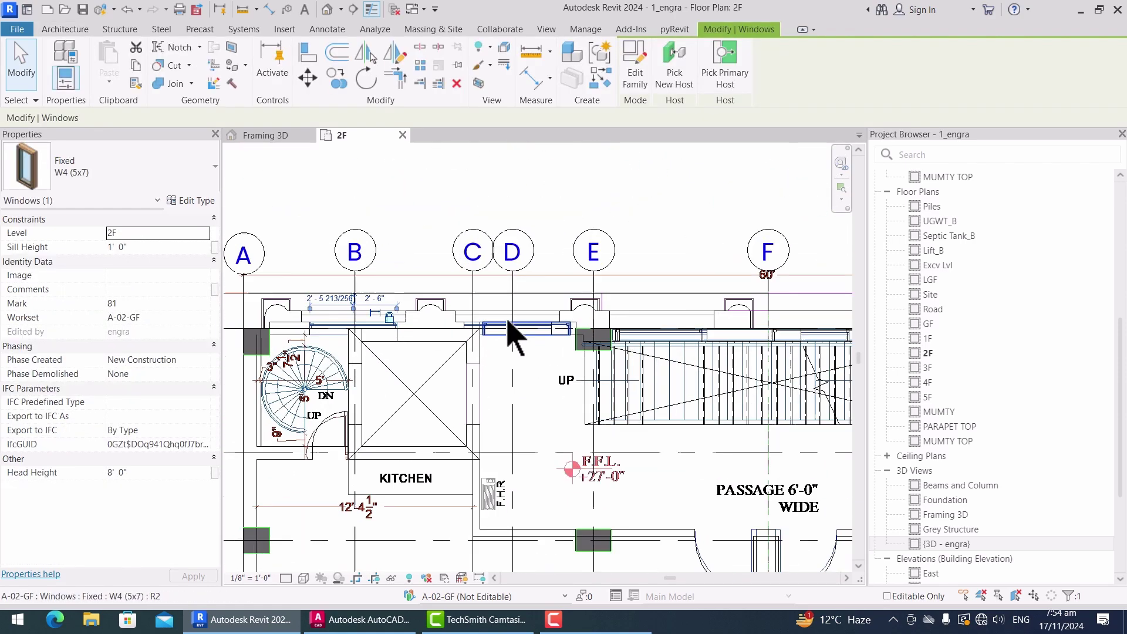
{"action": "scroll", "coordinate": [491, 340], "scroll_direction": "up", "scroll_amount": 2}
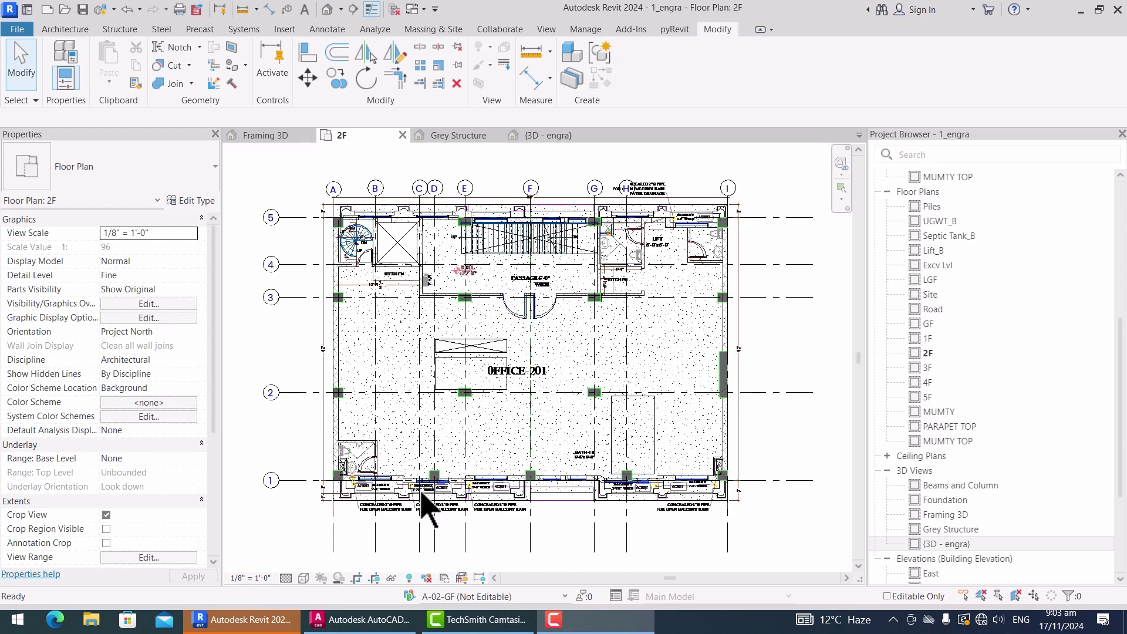
Step: Change the W5 window at the 1'-7½" wide balcony on grid 1 to the Fixed W2(2.75x7) type
{"action": "scroll", "coordinate": [379, 496], "scroll_direction": "up", "scroll_amount": 5}
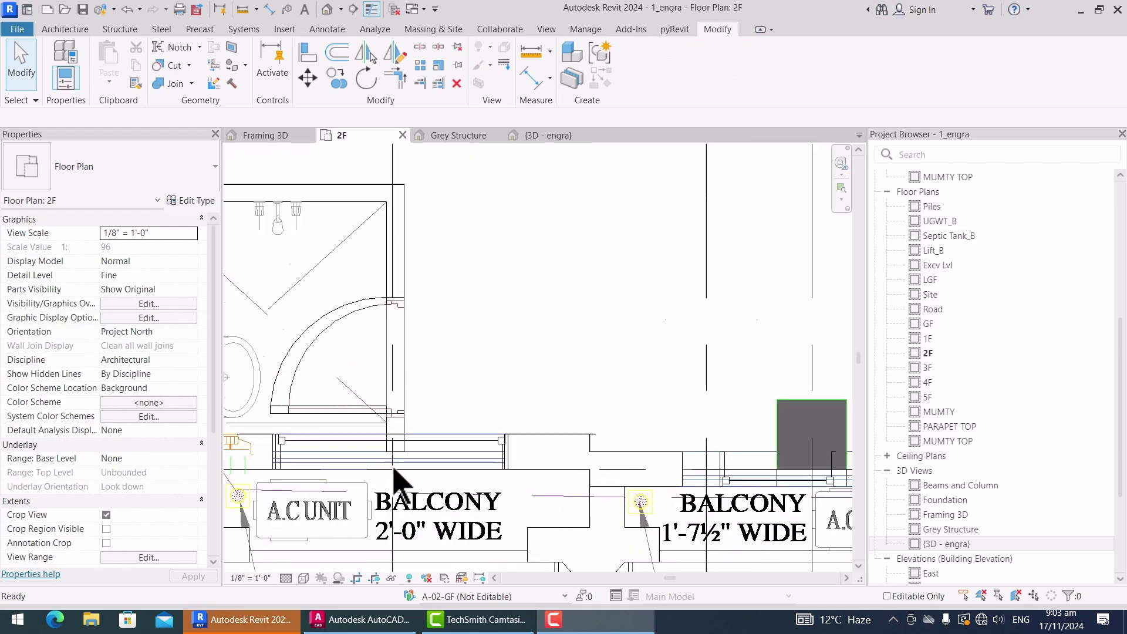
{"action": "scroll", "coordinate": [433, 491], "scroll_direction": "down", "scroll_amount": 2}
{"action": "scroll", "coordinate": [552, 493], "scroll_direction": "up", "scroll_amount": 5}
{"action": "scroll", "coordinate": [533, 477], "scroll_direction": "down", "scroll_amount": 2}
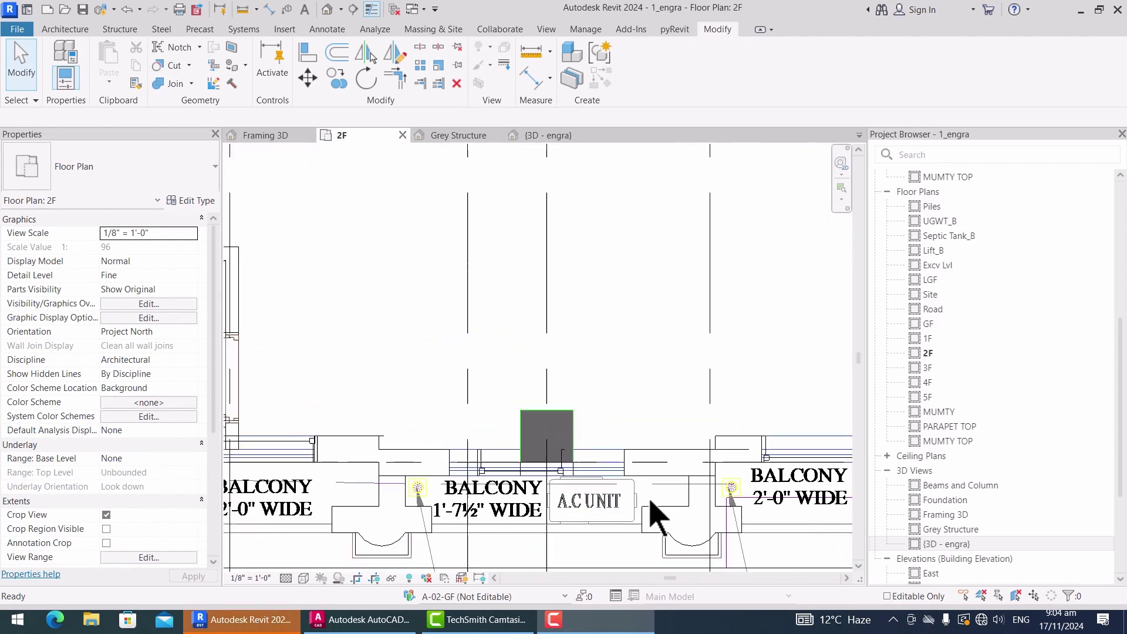
{"action": "scroll", "coordinate": [651, 511], "scroll_direction": "up", "scroll_amount": 2}
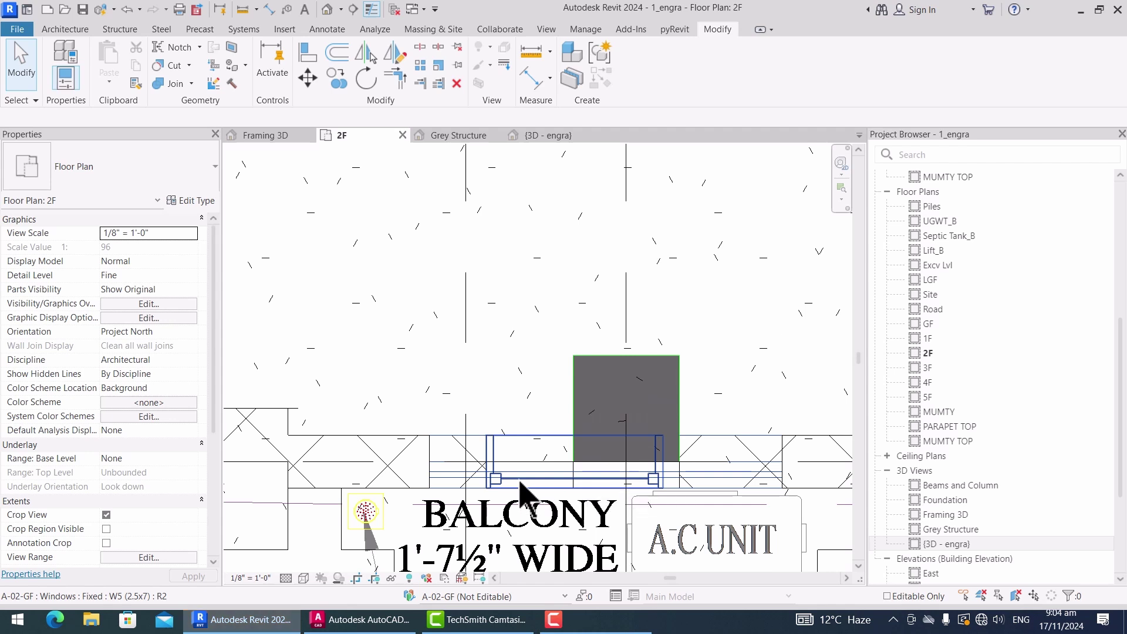
{"action": "left_click", "coordinate": [521, 487]}
{"action": "left_click", "coordinate": [113, 171]}
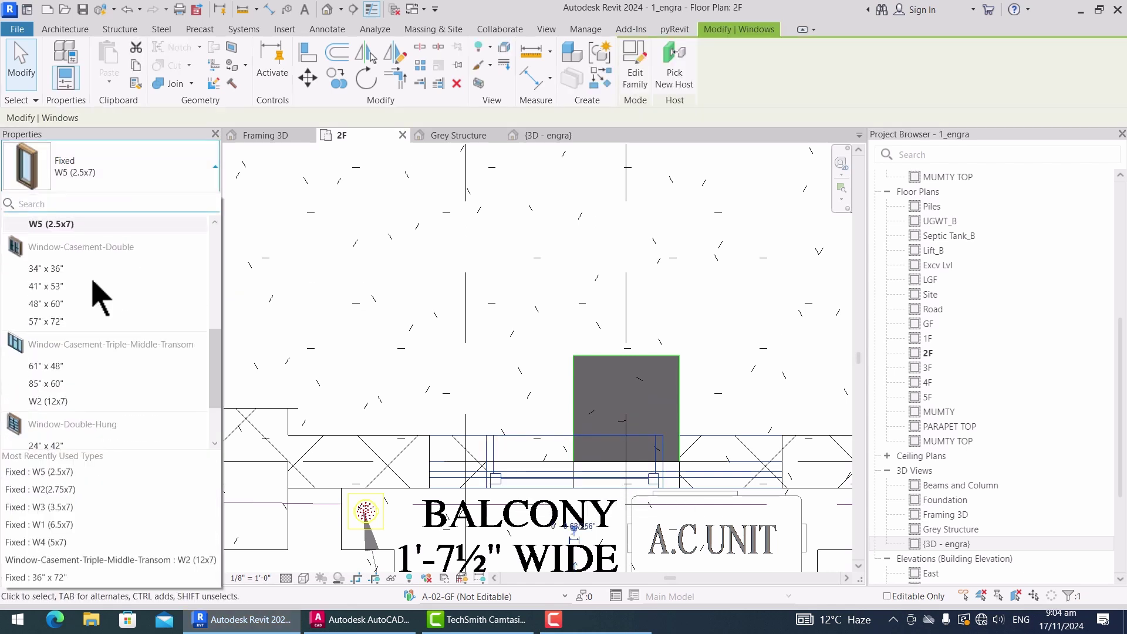
{"action": "scroll", "coordinate": [106, 270], "scroll_direction": "up", "scroll_amount": 1}
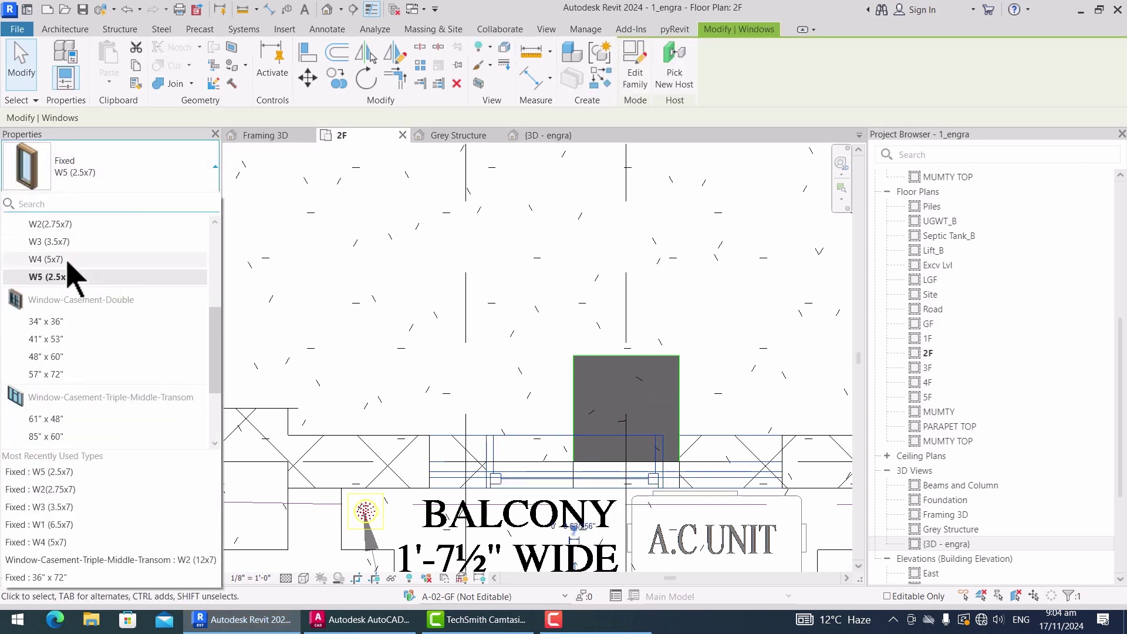
{"action": "scroll", "coordinate": [73, 296], "scroll_direction": "up", "scroll_amount": 1}
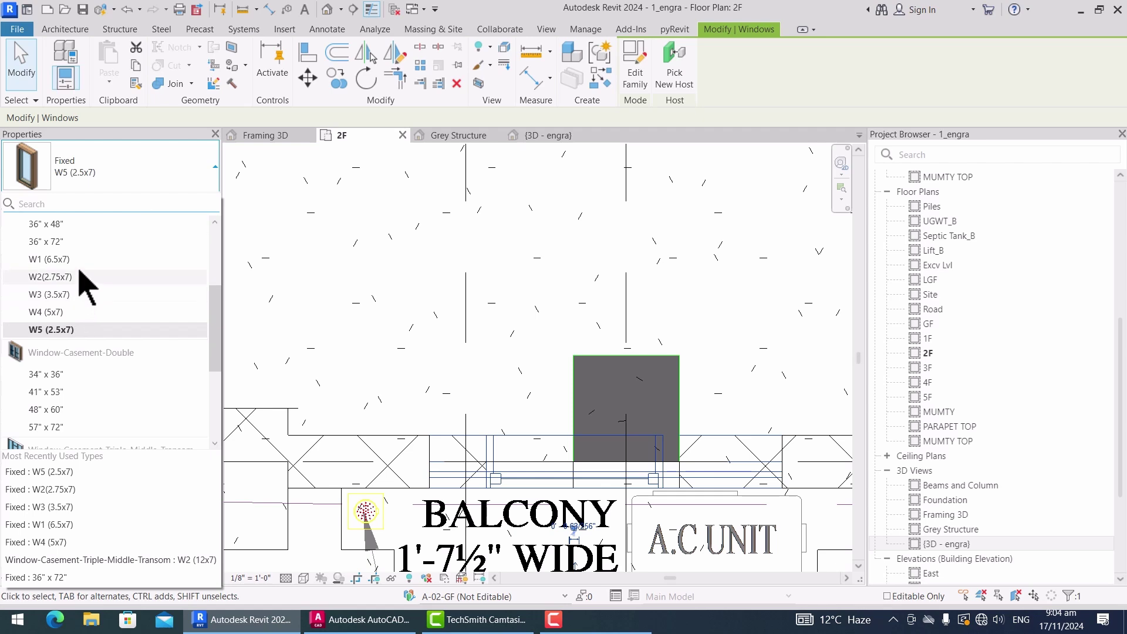
{"action": "left_click", "coordinate": [81, 283]}
{"action": "scroll", "coordinate": [507, 445], "scroll_direction": "up", "scroll_amount": 1}
{"action": "key", "text": "Escape"}
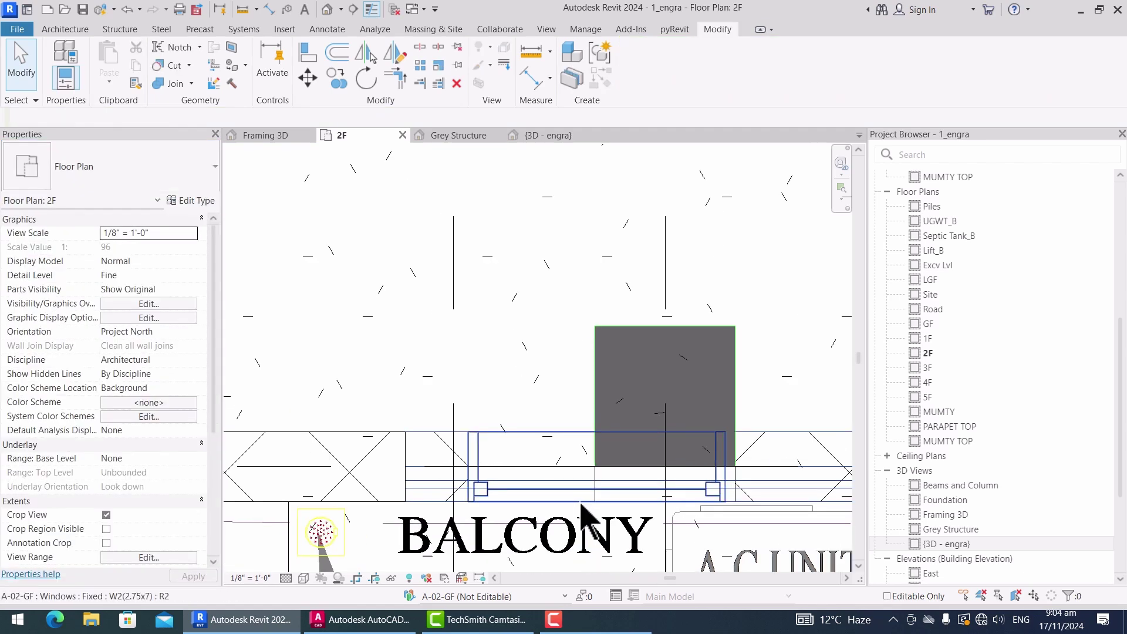
Step: Dimension from the column face to the edge of the CAD window opening at the 1'-7½" wide balcony
{"action": "key", "text": "i"}
{"action": "scroll", "coordinate": [587, 487], "scroll_direction": "up", "scroll_amount": 1}
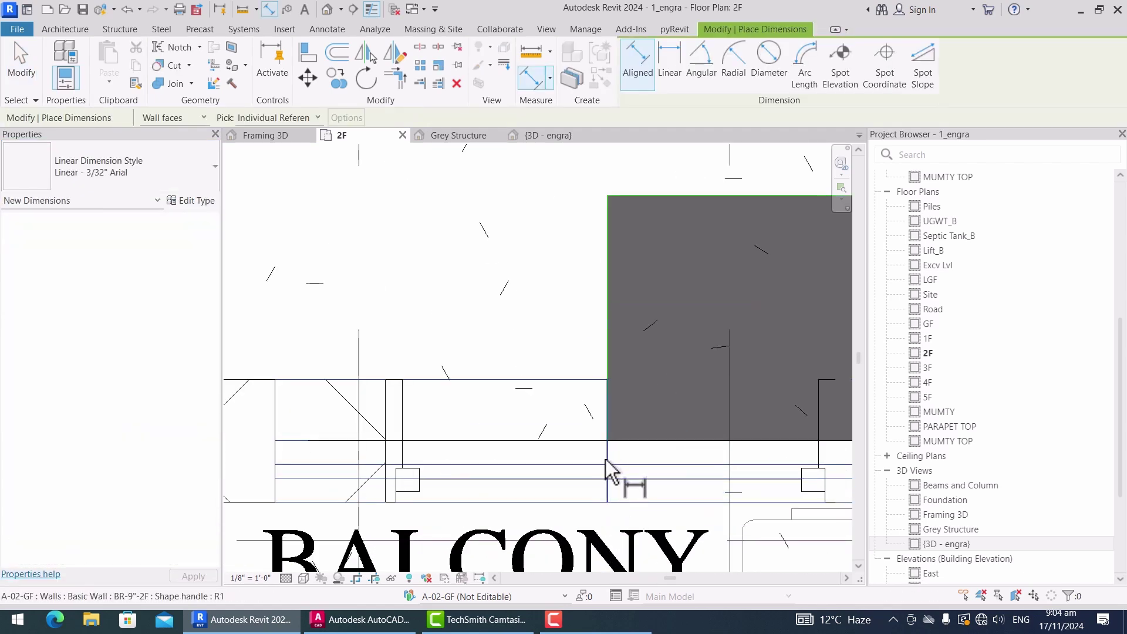
{"action": "left_click", "coordinate": [606, 460]}
{"action": "scroll", "coordinate": [606, 460], "scroll_direction": "down", "scroll_amount": 3}
{"action": "left_click", "coordinate": [388, 451]}
{"action": "scroll", "coordinate": [446, 485], "scroll_direction": "down", "scroll_amount": 4}
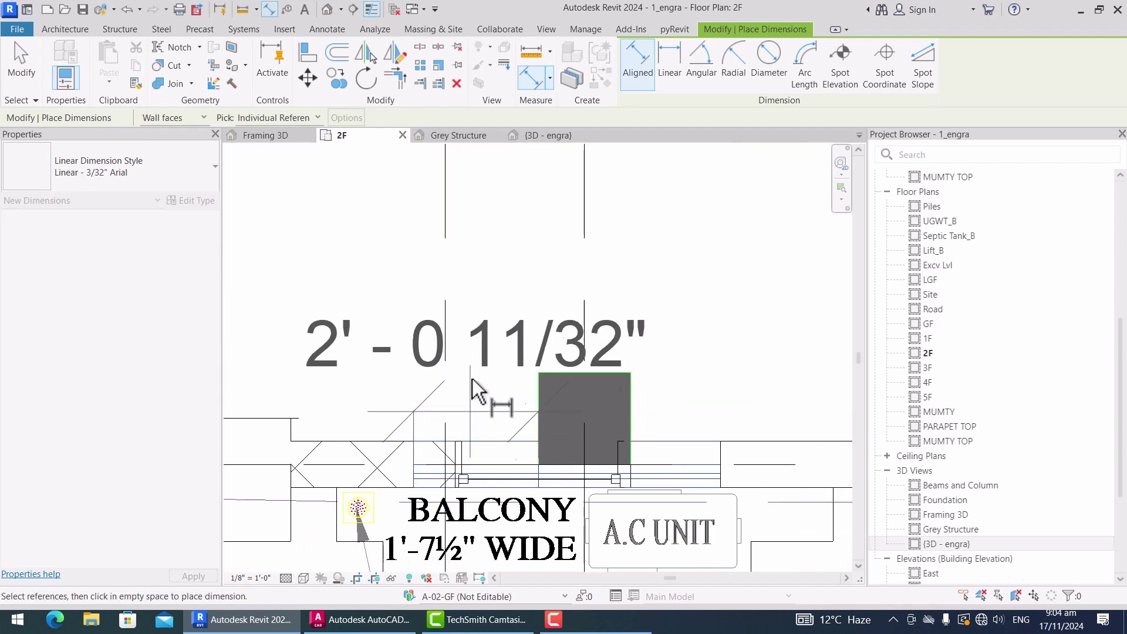
{"action": "left_click", "coordinate": [496, 347]}
{"action": "key", "text": "Escape"}
{"action": "key", "text": "Escape"}
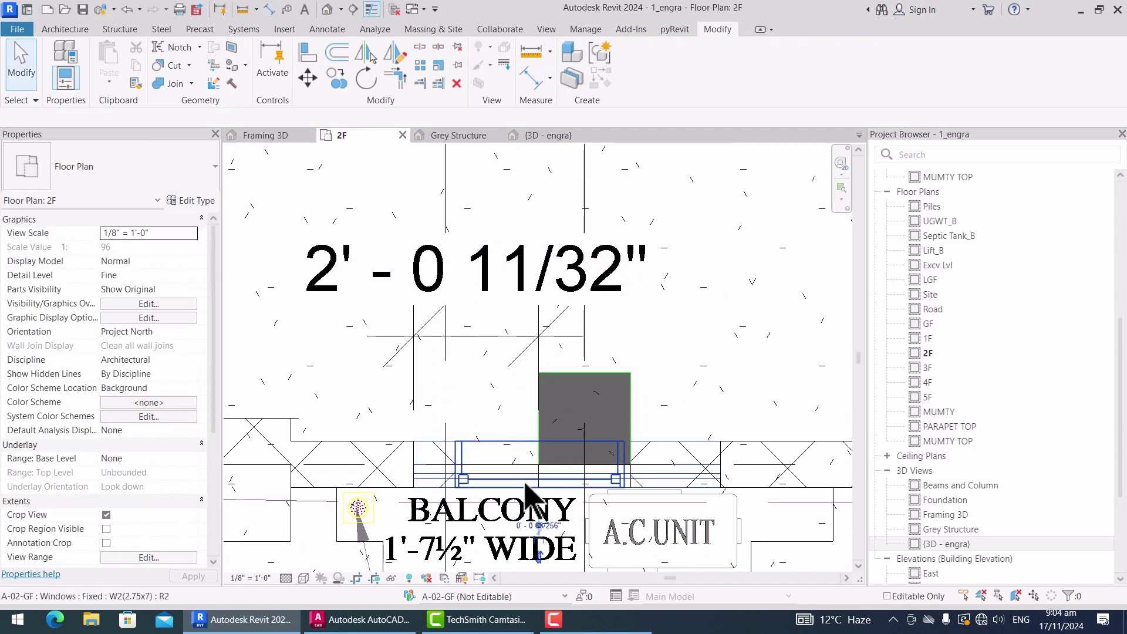
Step: Duplicate the balcony window's type as W6 (2x7) and set its width to 2'
{"action": "left_click", "coordinate": [527, 493]}
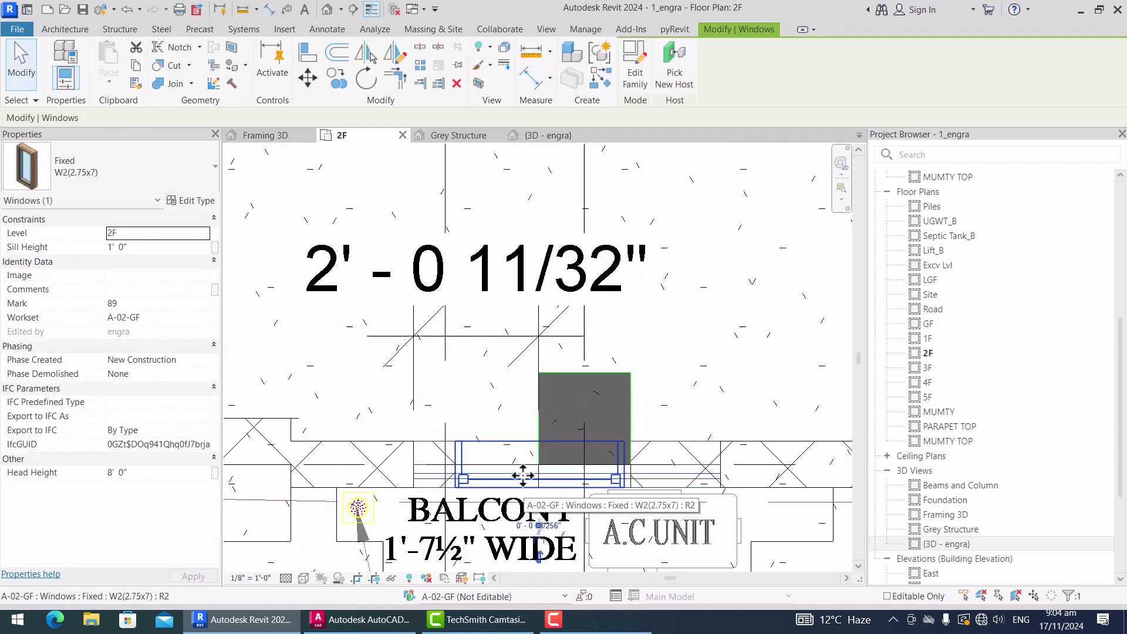
{"action": "left_click", "coordinate": [193, 201]}
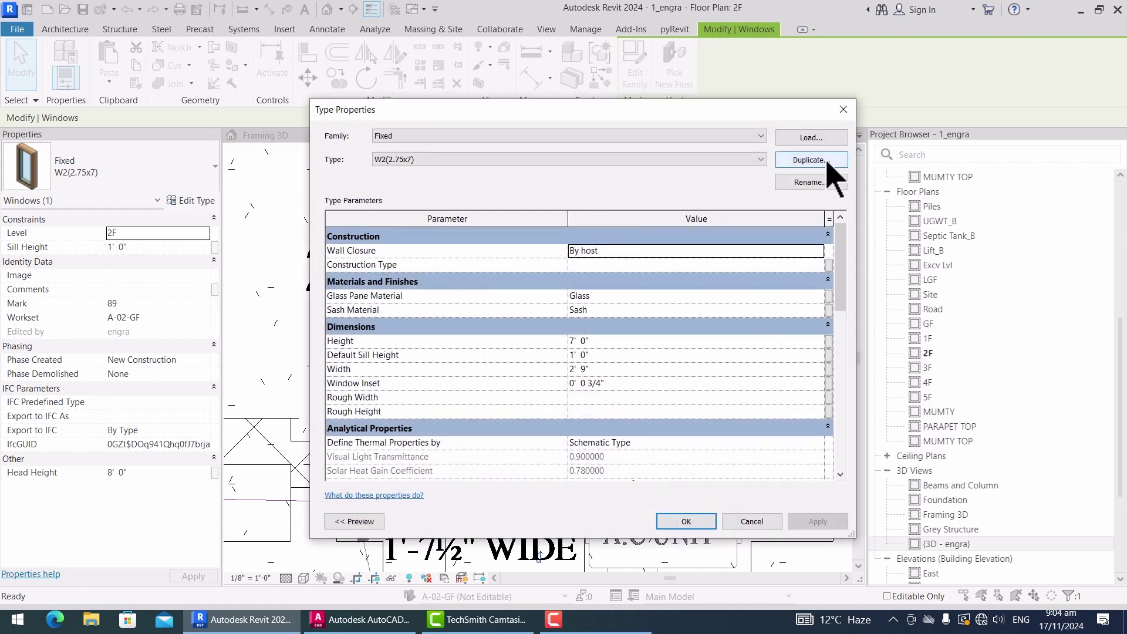
{"action": "left_click", "coordinate": [827, 161]}
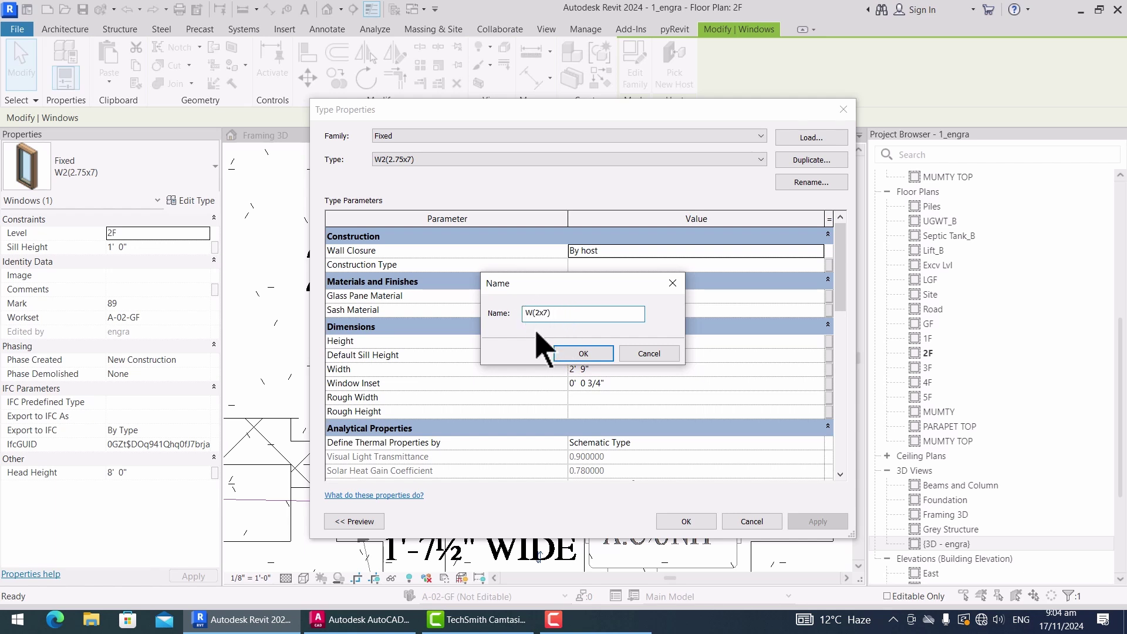
{"action": "left_click", "coordinate": [583, 354]}
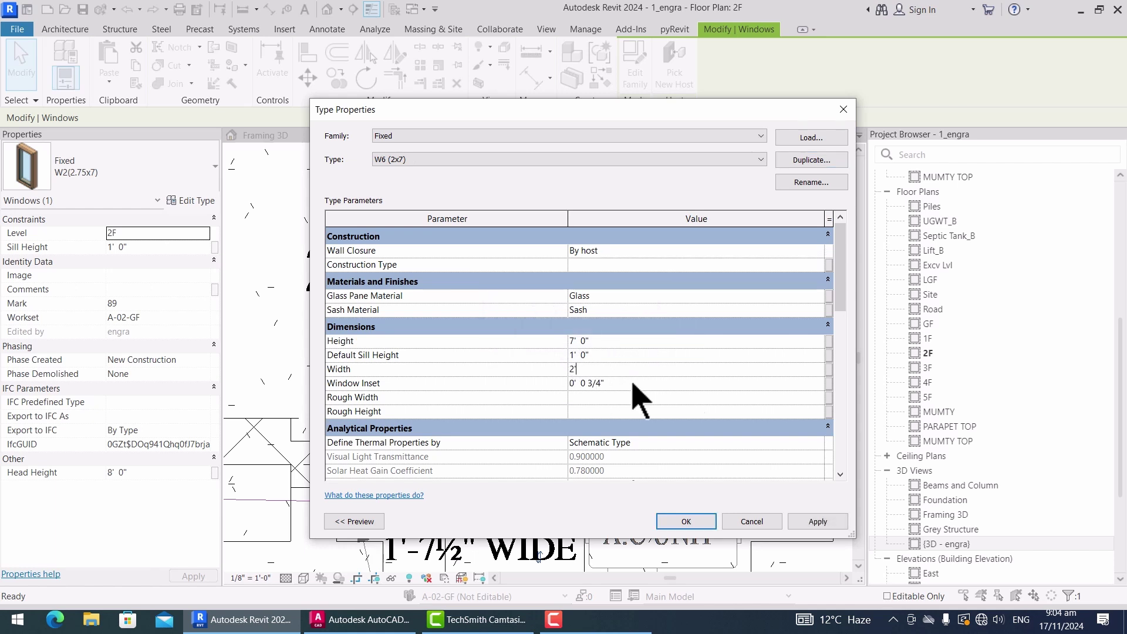
{"action": "left_click", "coordinate": [685, 522]}
{"action": "key", "text": "Escape"}
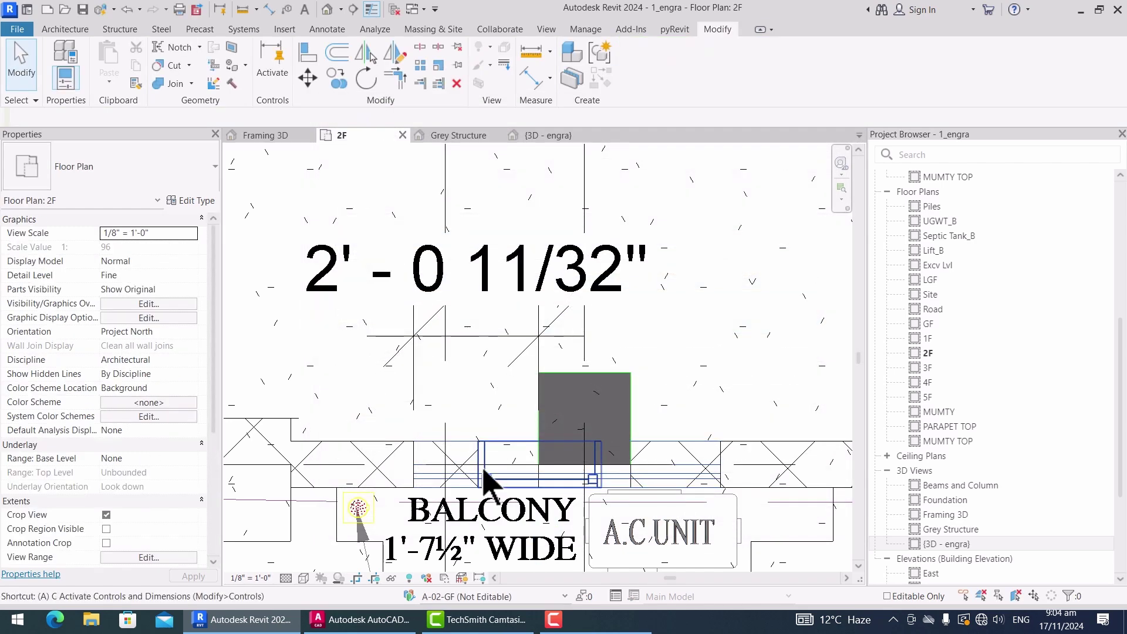
Step: Align the W6 window's side with the edge of the CAD opening at the 1'-7½" wide balcony
{"action": "key", "text": "a"}
{"action": "key", "text": "l"}
{"action": "scroll", "coordinate": [482, 472], "scroll_direction": "up", "scroll_amount": 3}
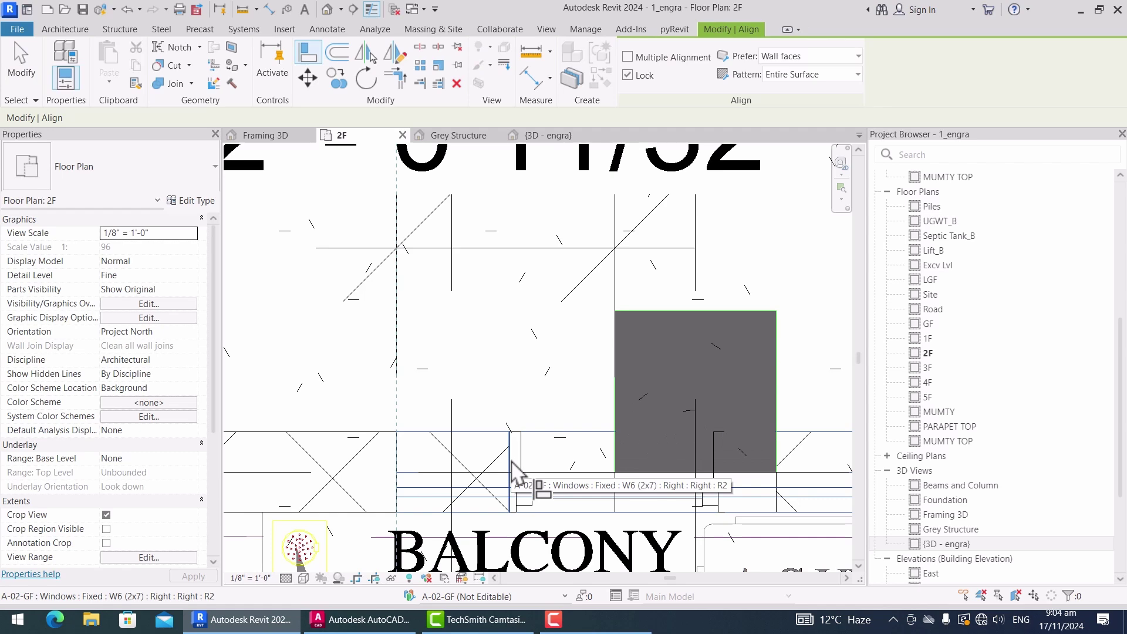
{"action": "key", "text": "Escape"}
{"action": "key", "text": "Escape"}
{"action": "scroll", "coordinate": [499, 455], "scroll_direction": "down", "scroll_amount": 5}
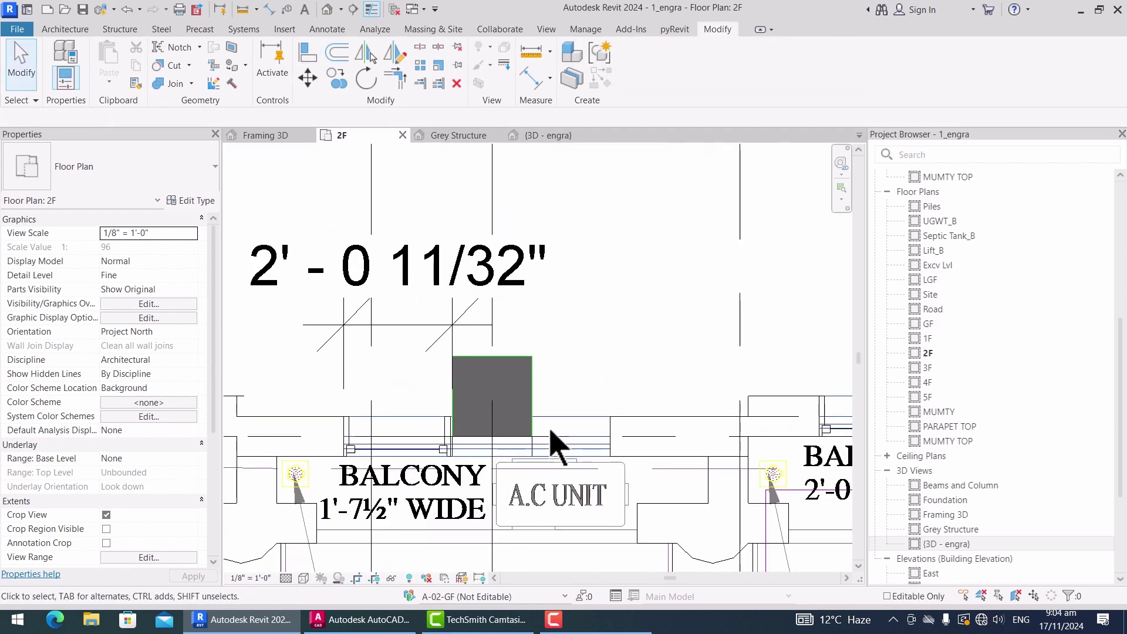
Step: Place a similar W6 (2x7) window in the wall on the column's other side, behind the A.C unit
{"action": "scroll", "coordinate": [552, 445], "scroll_direction": "up", "scroll_amount": 2}
{"action": "scroll", "coordinate": [585, 457], "scroll_direction": "down", "scroll_amount": 2}
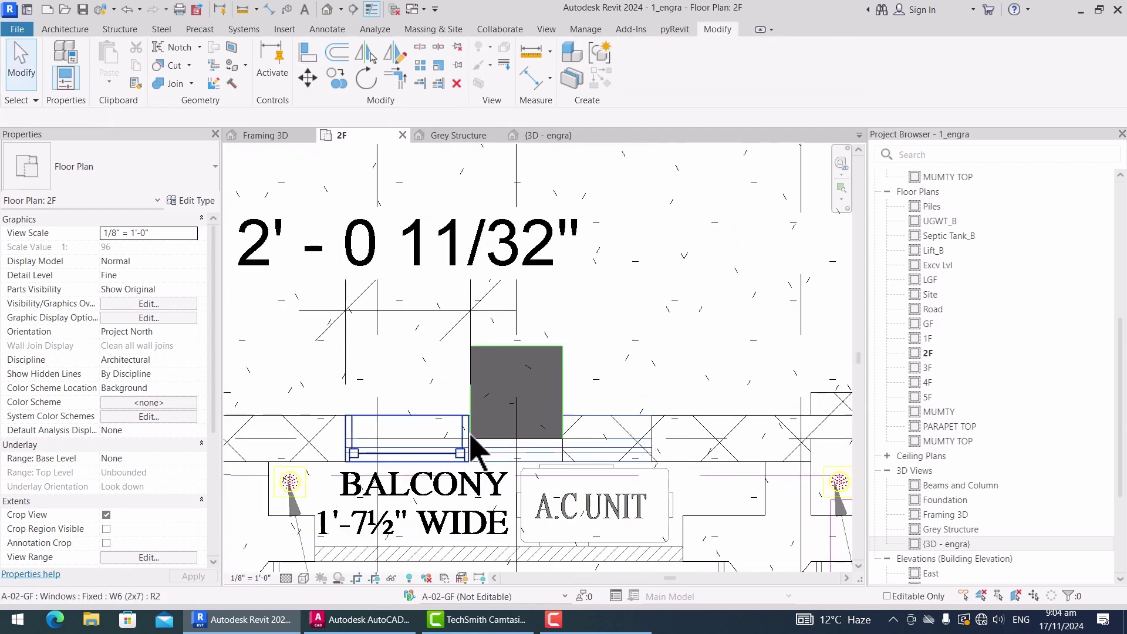
{"action": "left_click", "coordinate": [468, 437]}
{"action": "key", "text": "c"}
{"action": "key", "text": "s"}
{"action": "scroll", "coordinate": [593, 449], "scroll_direction": "up", "scroll_amount": 2}
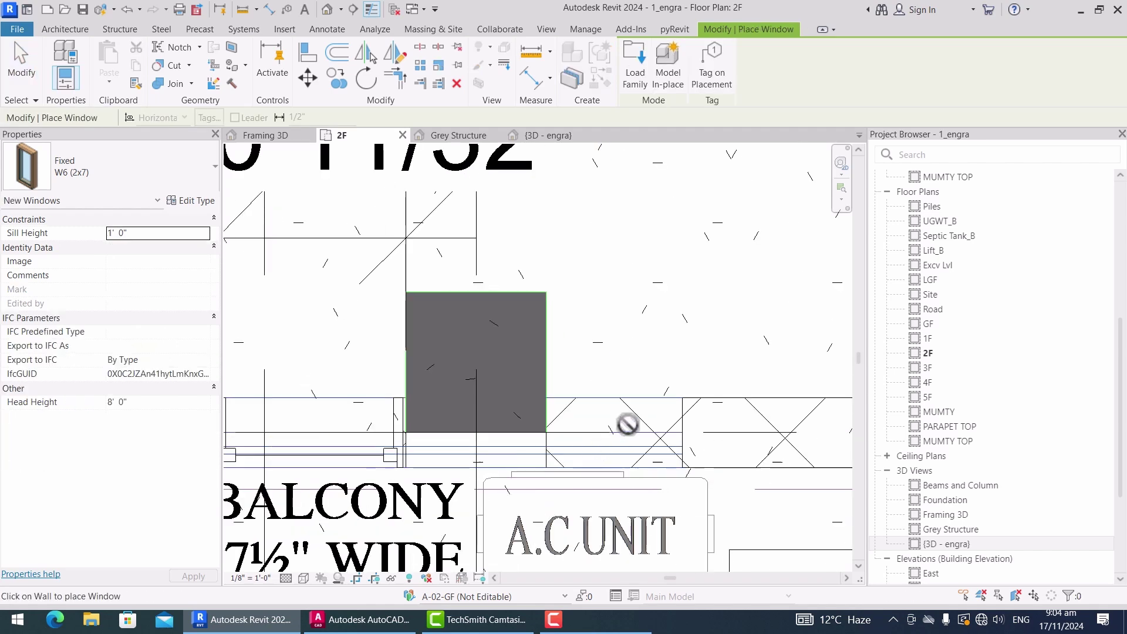
{"action": "key", "text": "Escape"}
Step: Dimension the CAD window opening beside the column, behind the A.C unit at the 1'-7½" wide balcony
{"action": "key", "text": "d"}
{"action": "key", "text": "i"}
{"action": "scroll", "coordinate": [504, 465], "scroll_direction": "up", "scroll_amount": 3}
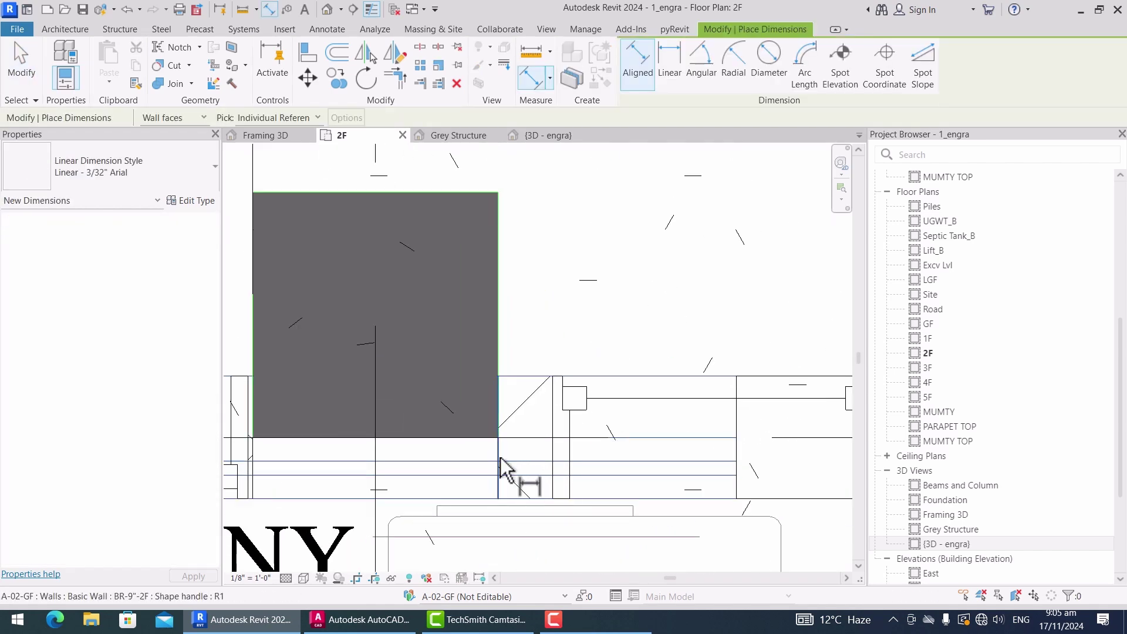
{"action": "scroll", "coordinate": [728, 461], "scroll_direction": "down", "scroll_amount": 3}
{"action": "key", "text": "Escape"}
Step: Duplicate the type of the window behind the A.C unit as W7 (1.5x7) and set its width to 1' 6"
{"action": "left_click", "coordinate": [728, 460]}
{"action": "left_click", "coordinate": [189, 200]}
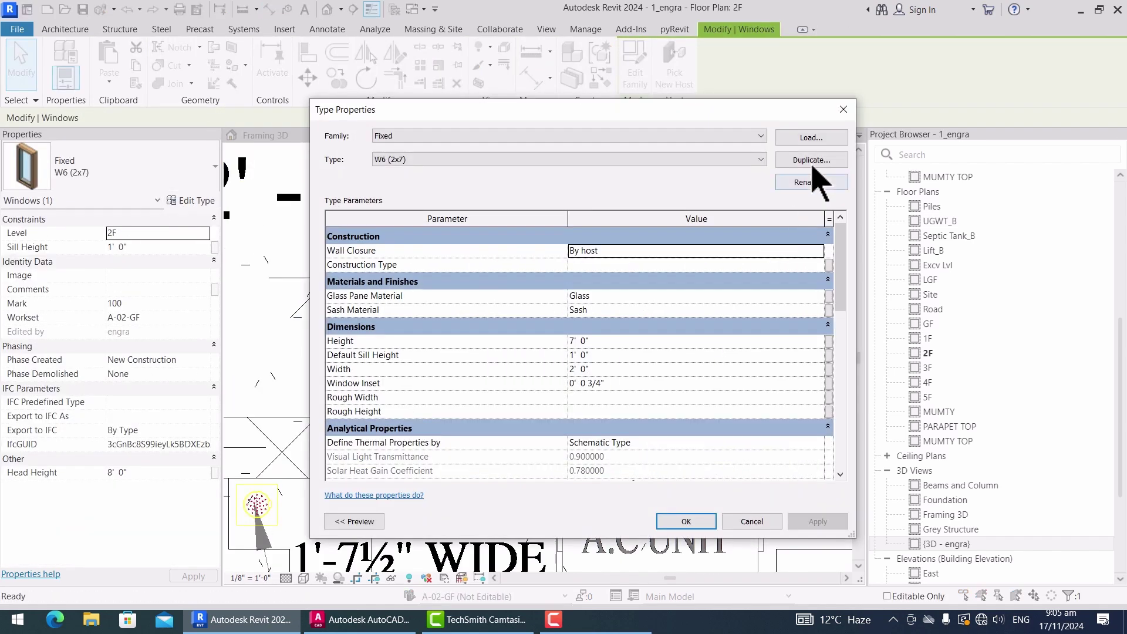
{"action": "left_click", "coordinate": [811, 160]}
{"action": "left_click", "coordinate": [539, 313]}
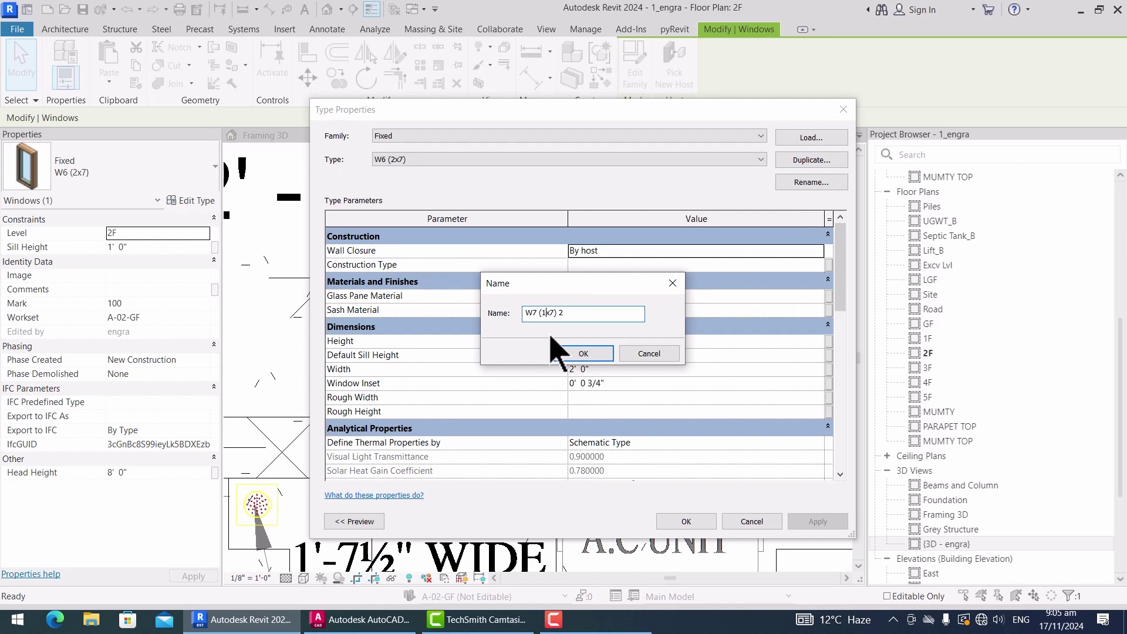
{"action": "left_click", "coordinate": [583, 356]}
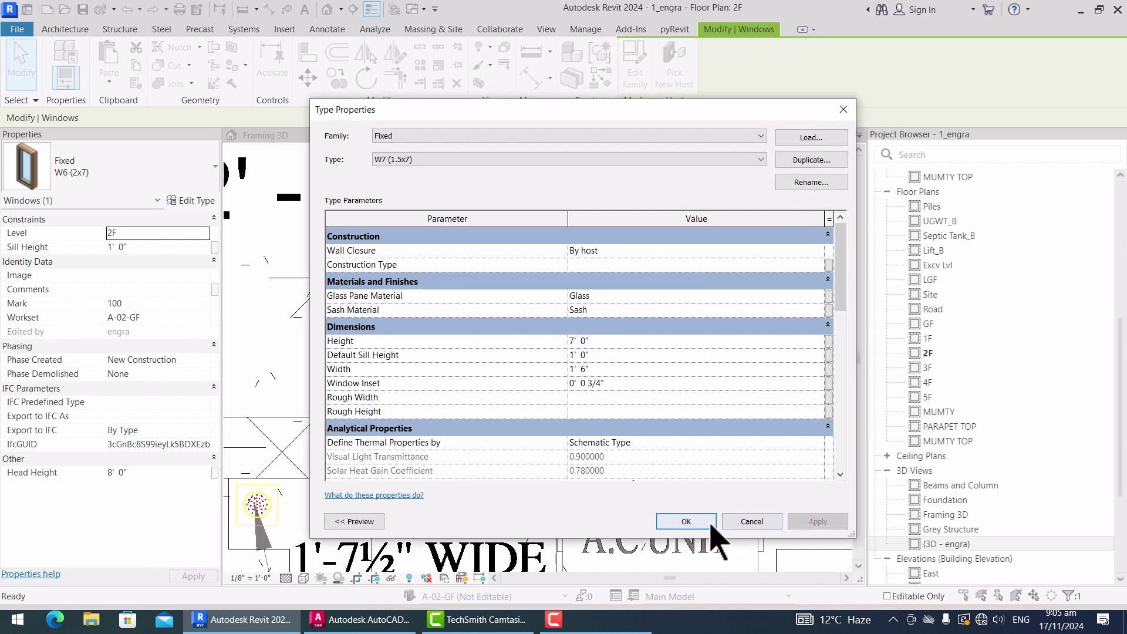
{"action": "left_click", "coordinate": [685, 521]}
Step: Align the W7 (1.5x7) window's side with the edge of the CAD opening beside the column
{"action": "scroll", "coordinate": [565, 441], "scroll_direction": "up", "scroll_amount": 5}
{"action": "key", "text": "Escape"}
{"action": "key", "text": "a"}
{"action": "key", "text": "l"}
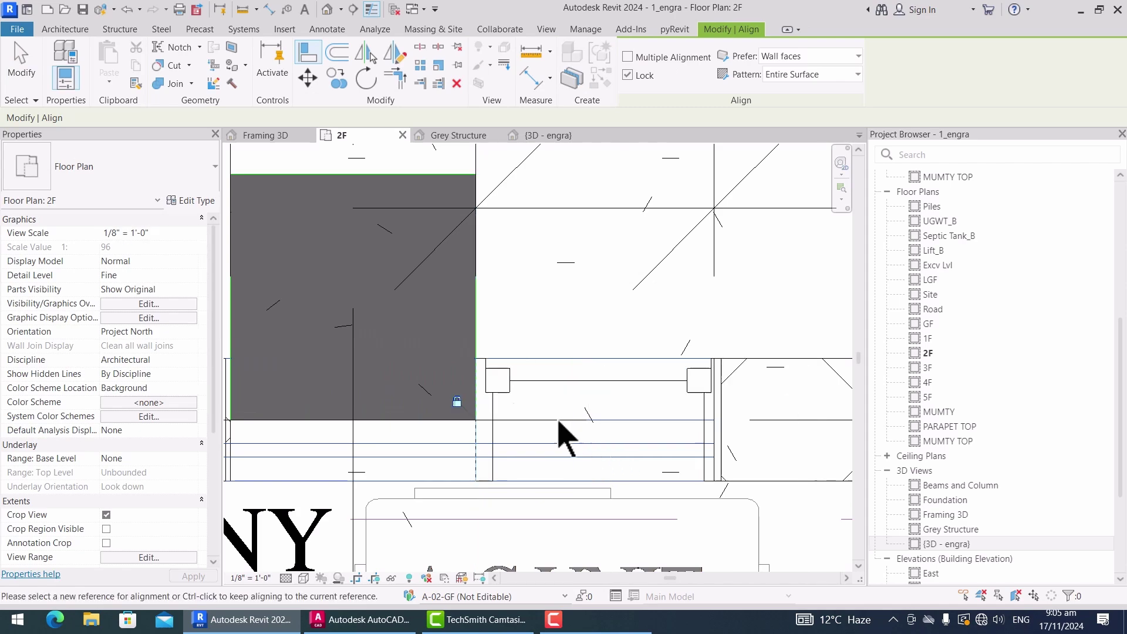
{"action": "key", "text": "Escape"}
{"action": "scroll", "coordinate": [587, 411], "scroll_direction": "down", "scroll_amount": 4}
{"action": "scroll", "coordinate": [653, 412], "scroll_direction": "up", "scroll_amount": 3}
{"action": "left_click", "coordinate": [652, 411]}
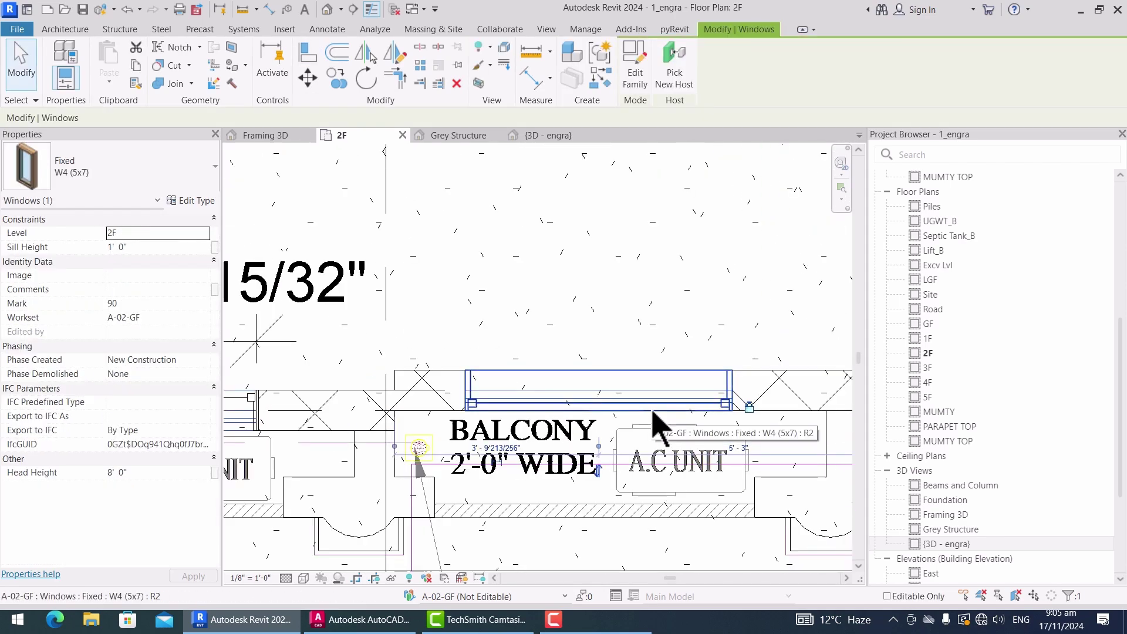
{"action": "key", "text": "Escape"}
Step: Change the window nearest the column at BATH-10 to type W2(2.75x7)
{"action": "scroll", "coordinate": [640, 411], "scroll_direction": "up", "scroll_amount": 3}
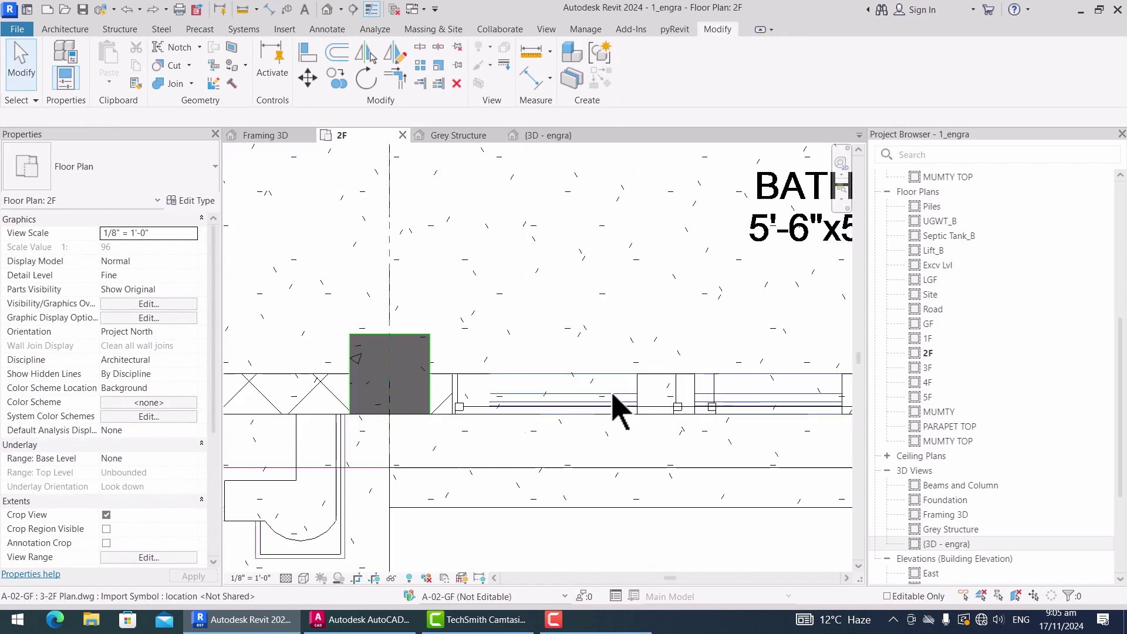
{"action": "left_click", "coordinate": [614, 410]}
{"action": "scroll", "coordinate": [548, 408], "scroll_direction": "down", "scroll_amount": 2}
{"action": "left_click", "coordinate": [111, 170]}
{"action": "scroll", "coordinate": [82, 364], "scroll_direction": "up", "scroll_amount": 1}
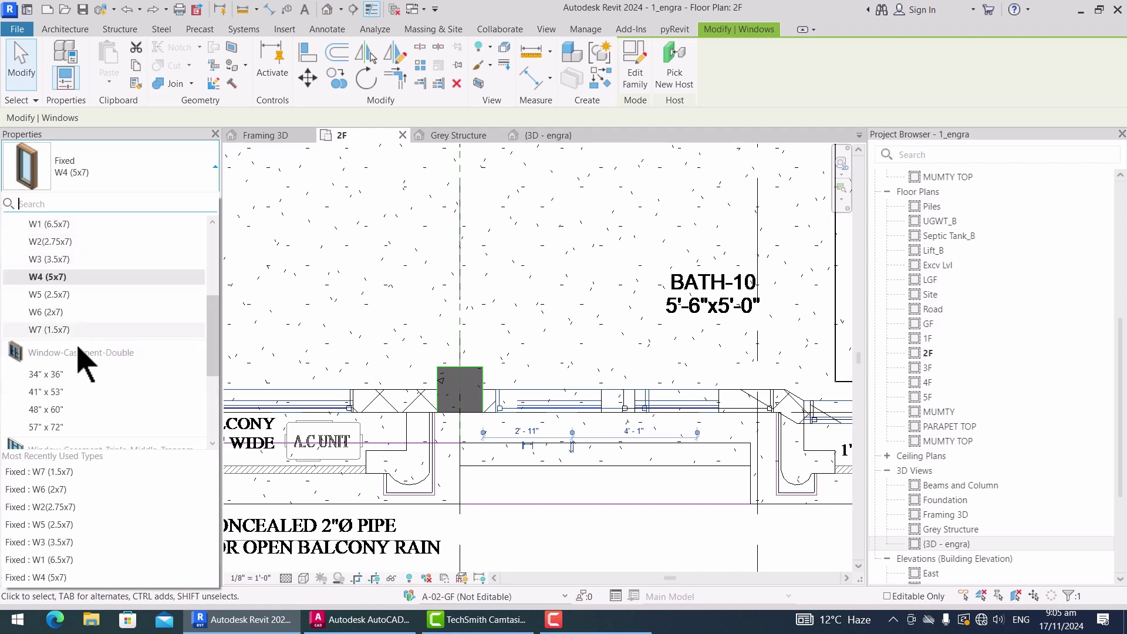
{"action": "key", "text": "Escape"}
{"action": "key", "text": "Escape"}
Step: Align the W2(2.75x7) window nearest the column with the edge of its CAD opening at BATH-10
{"action": "scroll", "coordinate": [651, 412], "scroll_direction": "up", "scroll_amount": 3}
{"action": "key", "text": "a"}
{"action": "key", "text": "l"}
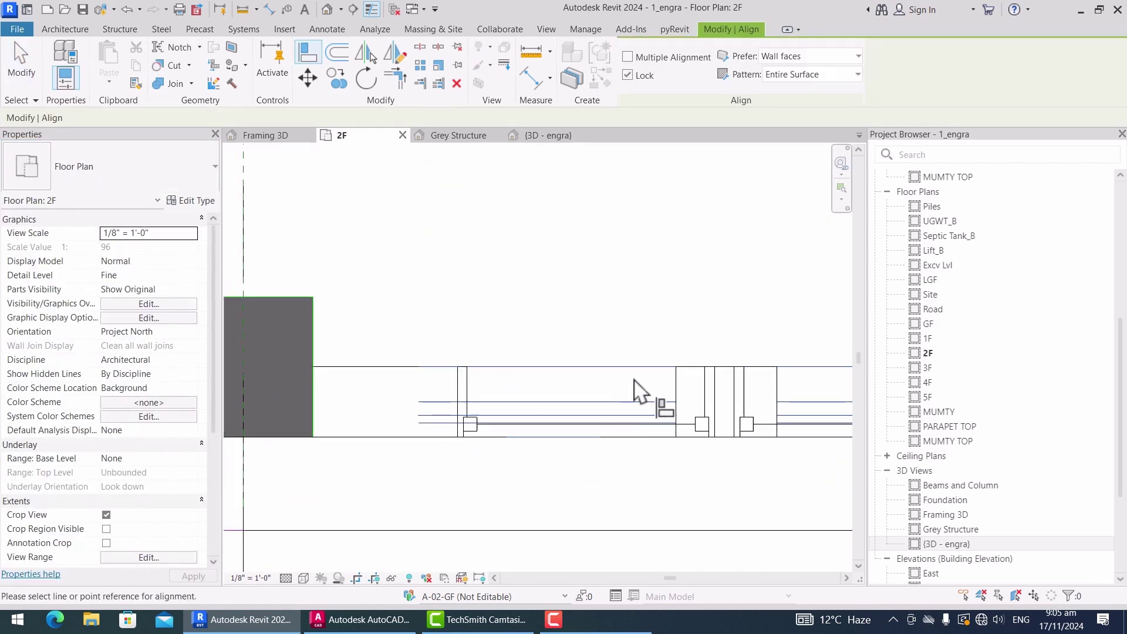
{"action": "key", "text": "Escape"}
Step: Change the second exterior window at BATH-10, nearer the angled wall, to type W2(2.75x7)
{"action": "scroll", "coordinate": [587, 418], "scroll_direction": "down", "scroll_amount": 2}
{"action": "left_click", "coordinate": [641, 414]}
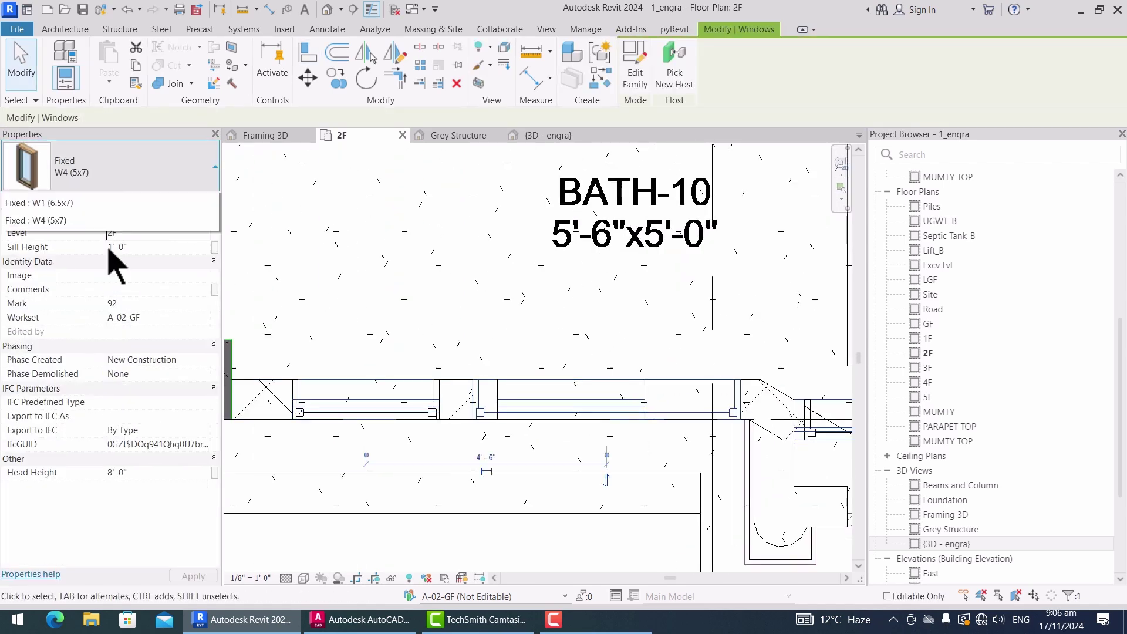
{"action": "left_click", "coordinate": [112, 170]}
{"action": "left_click", "coordinate": [68, 292]}
{"action": "left_click", "coordinate": [112, 171]}
{"action": "scroll", "coordinate": [65, 311], "scroll_direction": "up", "scroll_amount": 2}
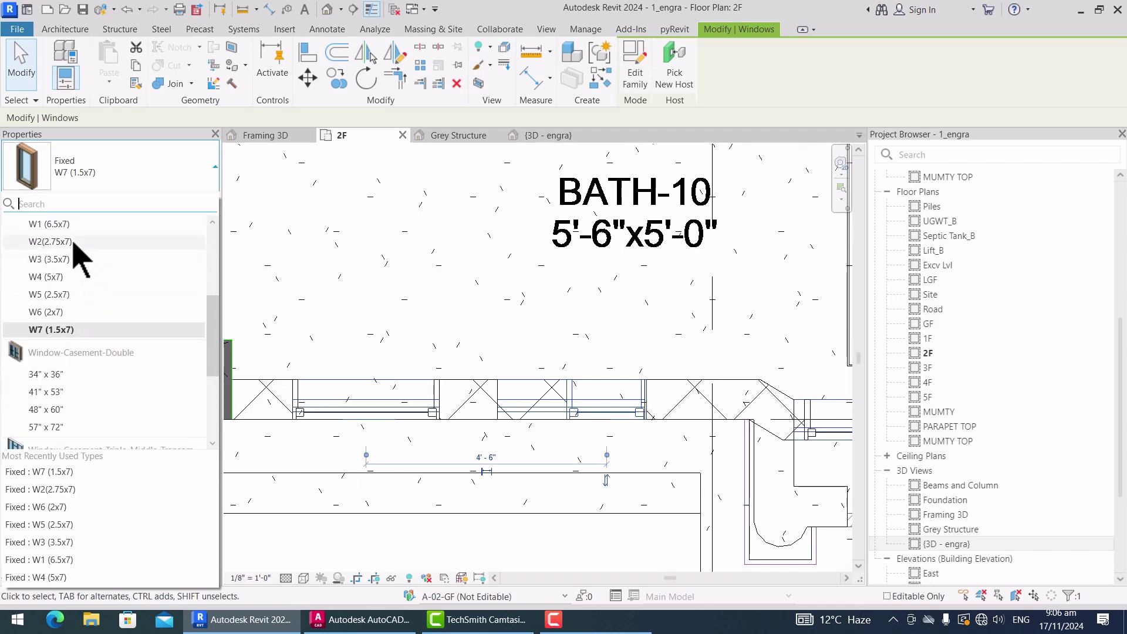
{"action": "left_click", "coordinate": [75, 251]}
{"action": "key", "text": "Escape"}
Step: Align the second BATH-10 window with the edge of its CAD opening
{"action": "scroll", "coordinate": [604, 415], "scroll_direction": "up", "scroll_amount": 3}
{"action": "key", "text": "a"}
{"action": "key", "text": "l"}
{"action": "scroll", "coordinate": [501, 390], "scroll_direction": "up", "scroll_amount": 6}
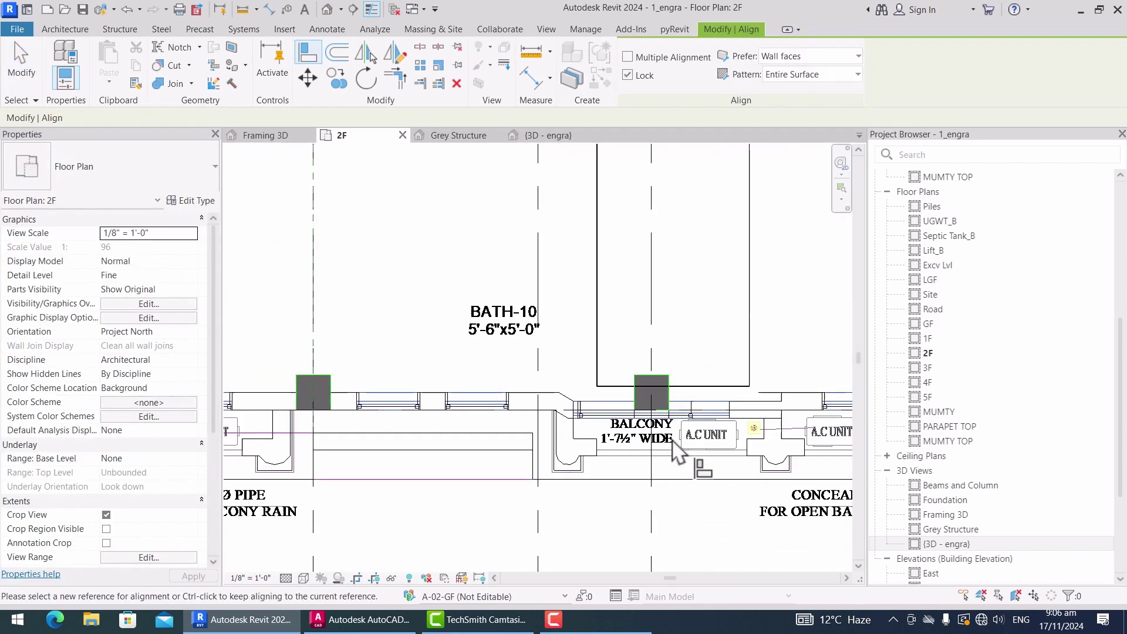
{"action": "key", "text": "Escape"}
Step: Change the window at the 1'-7½" wide balcony beyond the angled wall to type W2(2.75x7)
{"action": "left_click", "coordinate": [476, 411]}
{"action": "left_click", "coordinate": [112, 170]}
{"action": "key", "text": "Escape"}
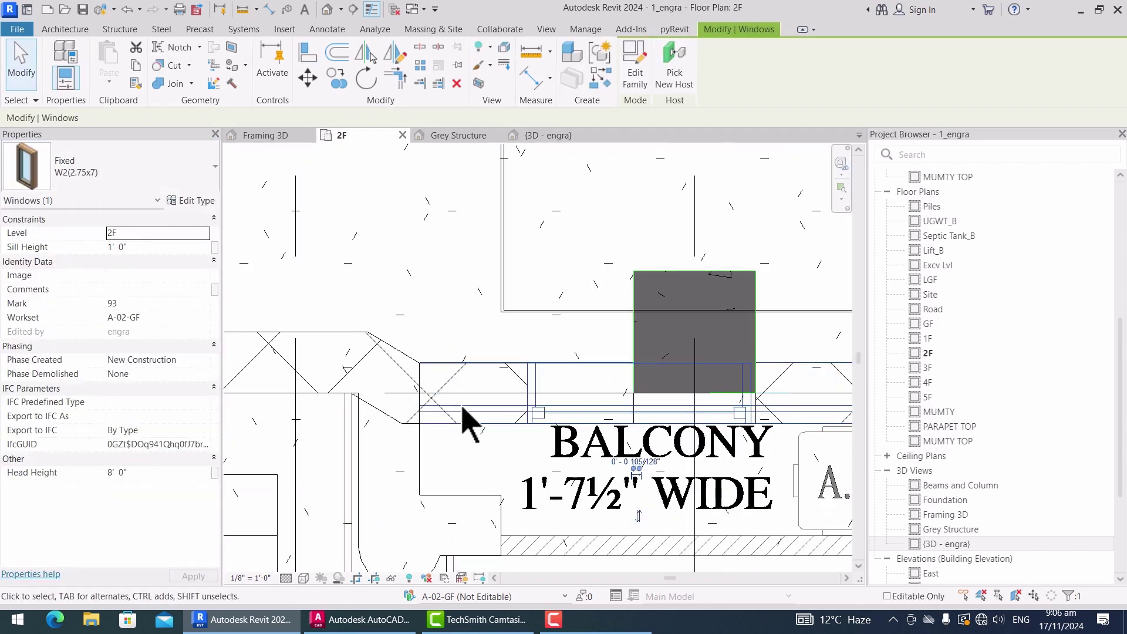
{"action": "key", "text": "Escape"}
Step: Align that balcony's W2(2.75x7) window with the CAD opening between the angled wall and the column
{"action": "key", "text": "a"}
{"action": "key", "text": "l"}
{"action": "scroll", "coordinate": [467, 389], "scroll_direction": "up", "scroll_amount": 2}
{"action": "key", "text": "Escape"}
{"action": "scroll", "coordinate": [499, 410], "scroll_direction": "down", "scroll_amount": 3}
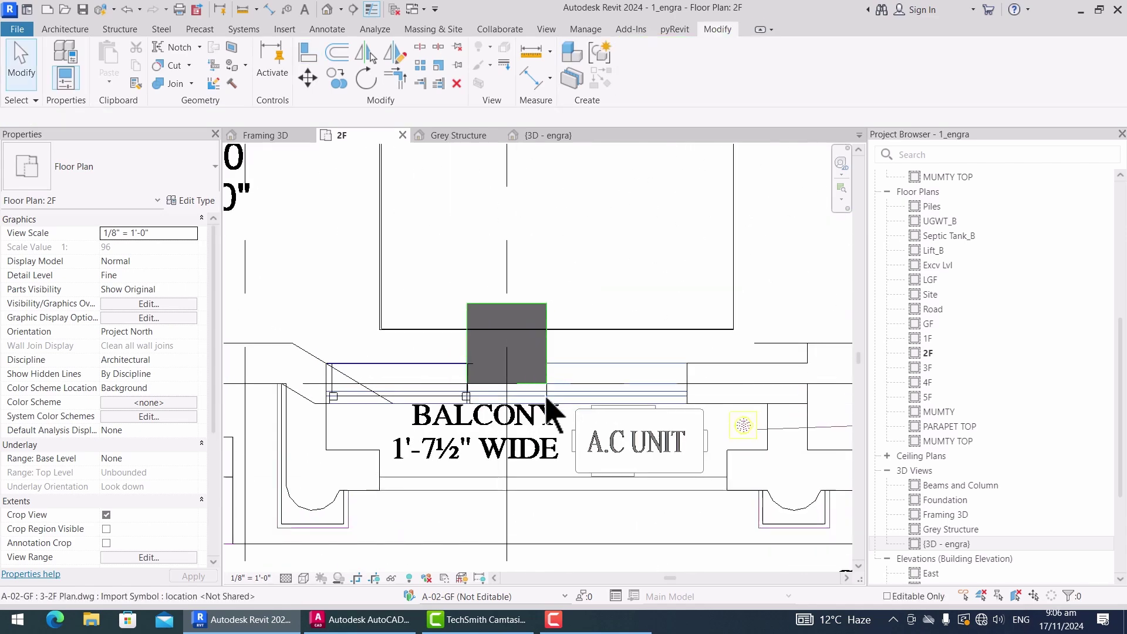
Step: Place a similar W2(2.75x7) window in the wall on the column's other side, behind the A.C unit
{"action": "left_click", "coordinate": [415, 397]}
{"action": "key", "text": "c"}
{"action": "key", "text": "s"}
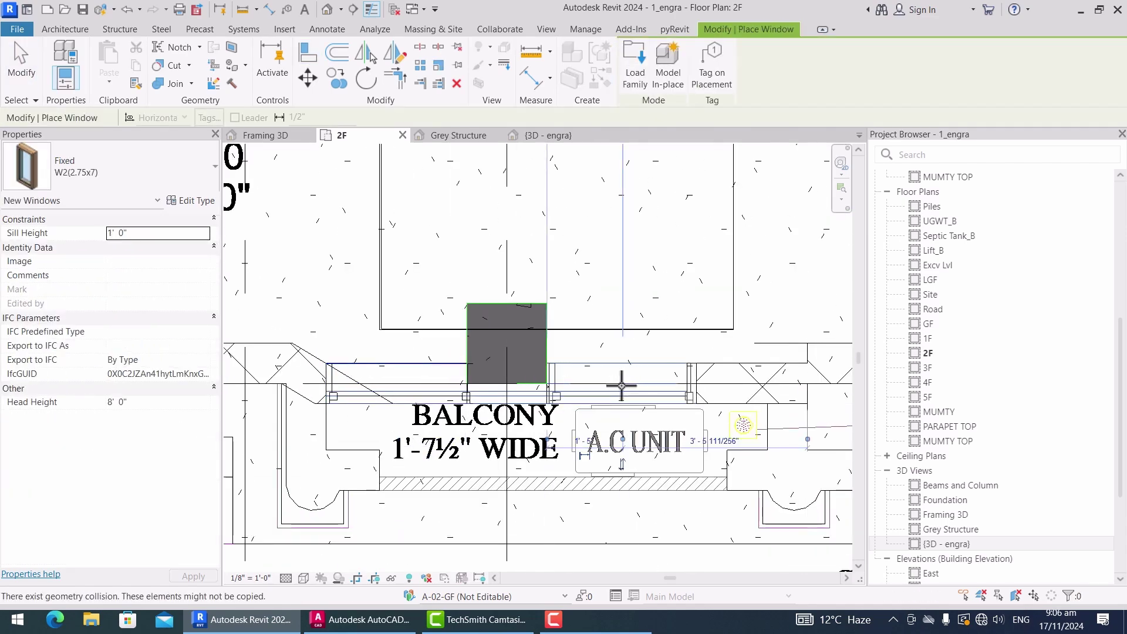
{"action": "key", "text": "Escape"}
Step: Align the new W2(2.75x7) window behind the A.C unit with the edge of its CAD opening
{"action": "key", "text": "a"}
{"action": "key", "text": "l"}
{"action": "scroll", "coordinate": [540, 376], "scroll_direction": "up", "scroll_amount": 4}
{"action": "key", "text": "Escape"}
{"action": "scroll", "coordinate": [659, 428], "scroll_direction": "down", "scroll_amount": 3}
{"action": "scroll", "coordinate": [624, 415], "scroll_direction": "up", "scroll_amount": 2}
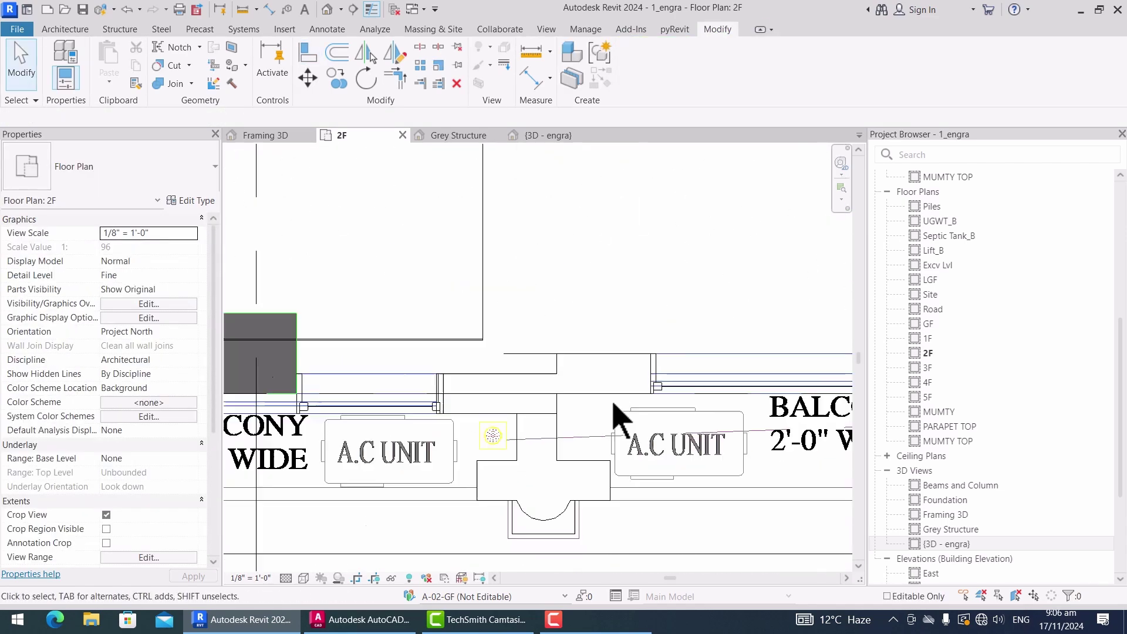
{"action": "middle_click_drag", "start_coordinate": [624, 415], "coordinate": [444, 375]}
{"action": "scroll", "coordinate": [657, 432], "scroll_direction": "down", "scroll_amount": 5}
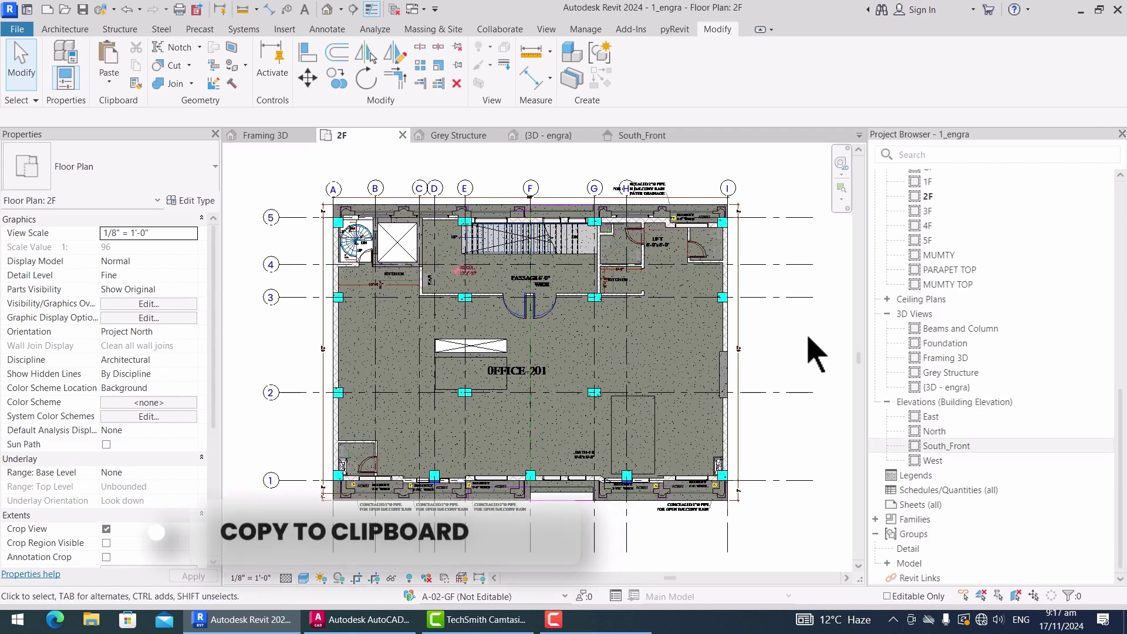
Step: Select all instances of the BR-4.5"-2F kitchen wall's type and of the exterior wall type between grids 2 and 3
{"action": "scroll", "coordinate": [434, 296], "scroll_direction": "up", "scroll_amount": 1}
{"action": "scroll", "coordinate": [428, 280], "scroll_direction": "up", "scroll_amount": 2}
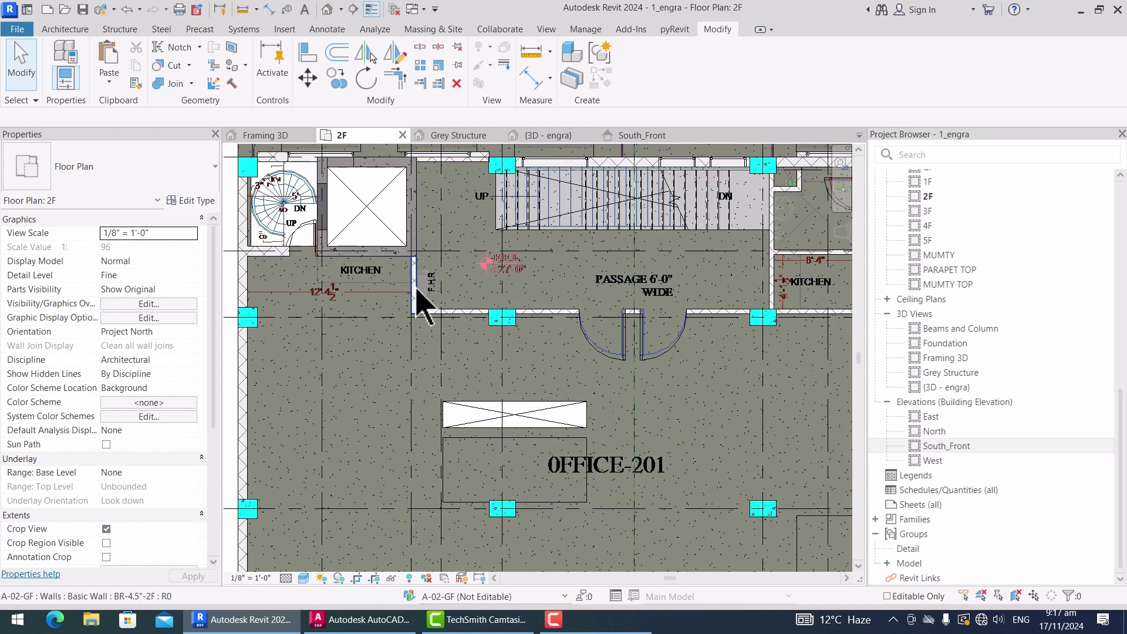
{"action": "left_click", "coordinate": [421, 297]}
{"action": "scroll", "coordinate": [430, 309], "scroll_direction": "down", "scroll_amount": 4}
{"action": "scroll", "coordinate": [360, 352], "scroll_direction": "up", "scroll_amount": 4}
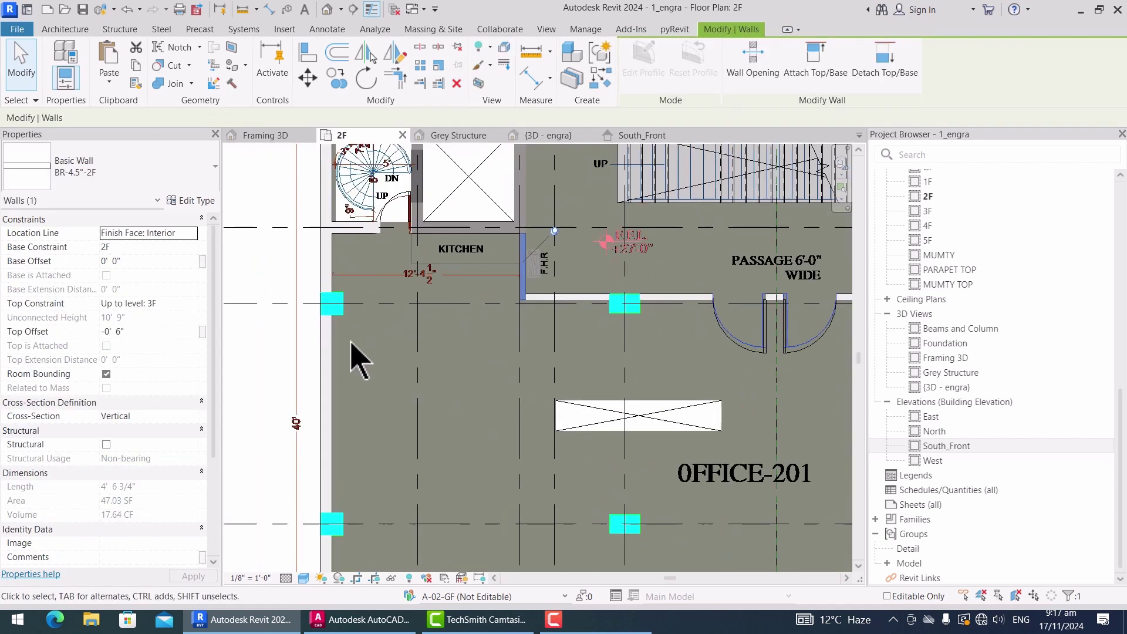
{"action": "left_click", "coordinate": [334, 367], "text": "ctrl"}
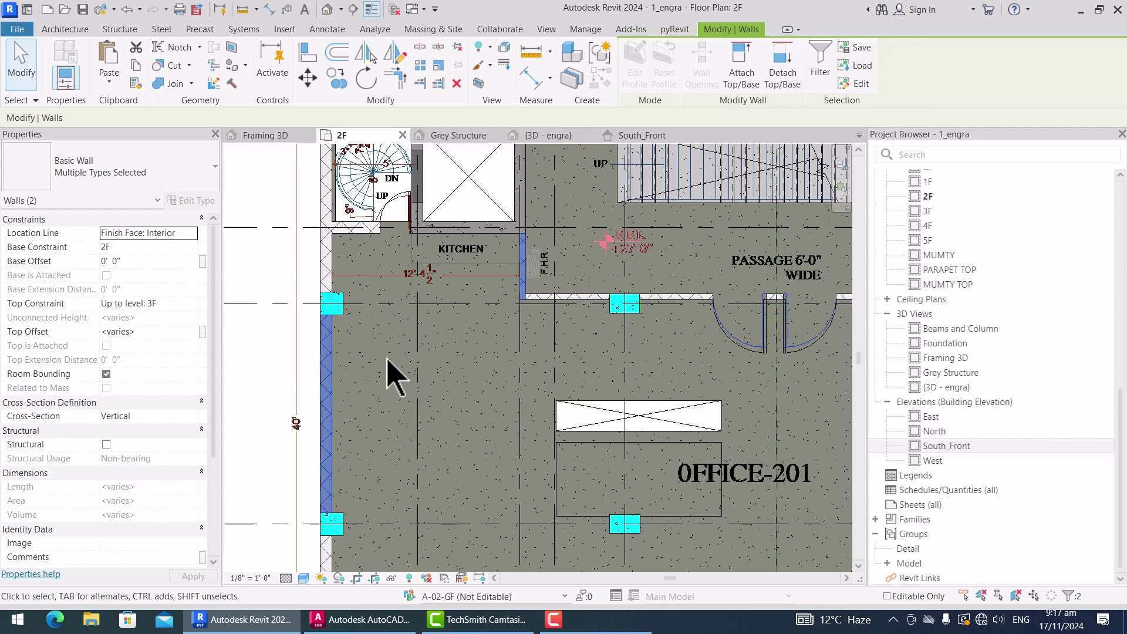
{"action": "key", "text": "s"}
{"action": "key", "text": "a"}
{"action": "scroll", "coordinate": [421, 372], "scroll_direction": "down", "scroll_amount": 4}
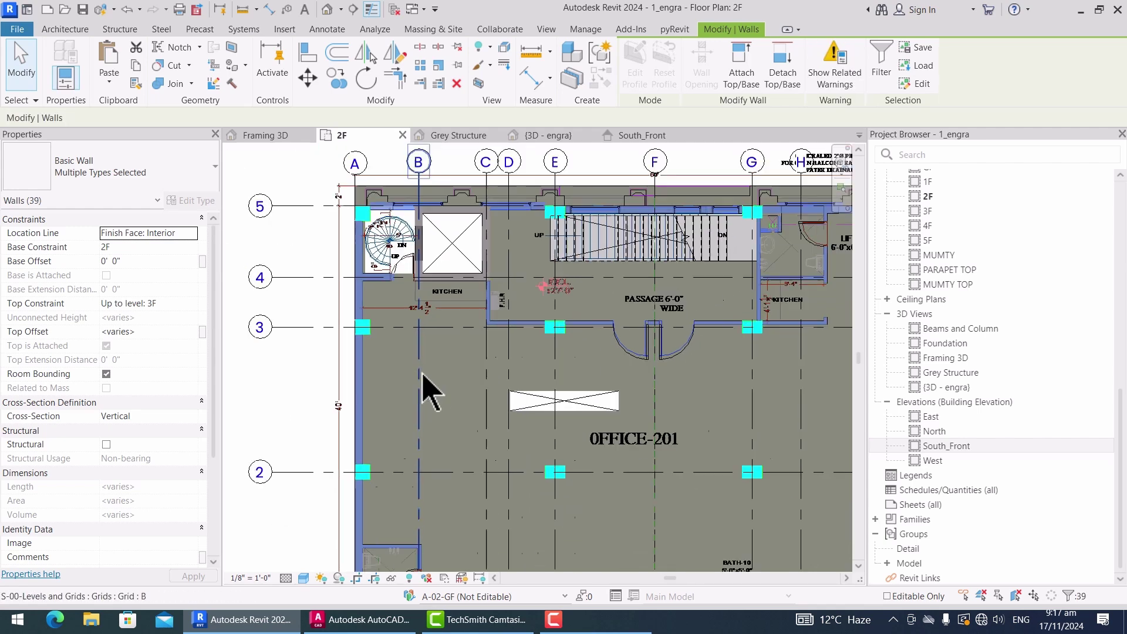
Step: Copy the selected second-floor walls to the clipboard and paste them aligned to levels 3F, 4F and 5F
{"action": "left_click", "coordinate": [135, 65]}
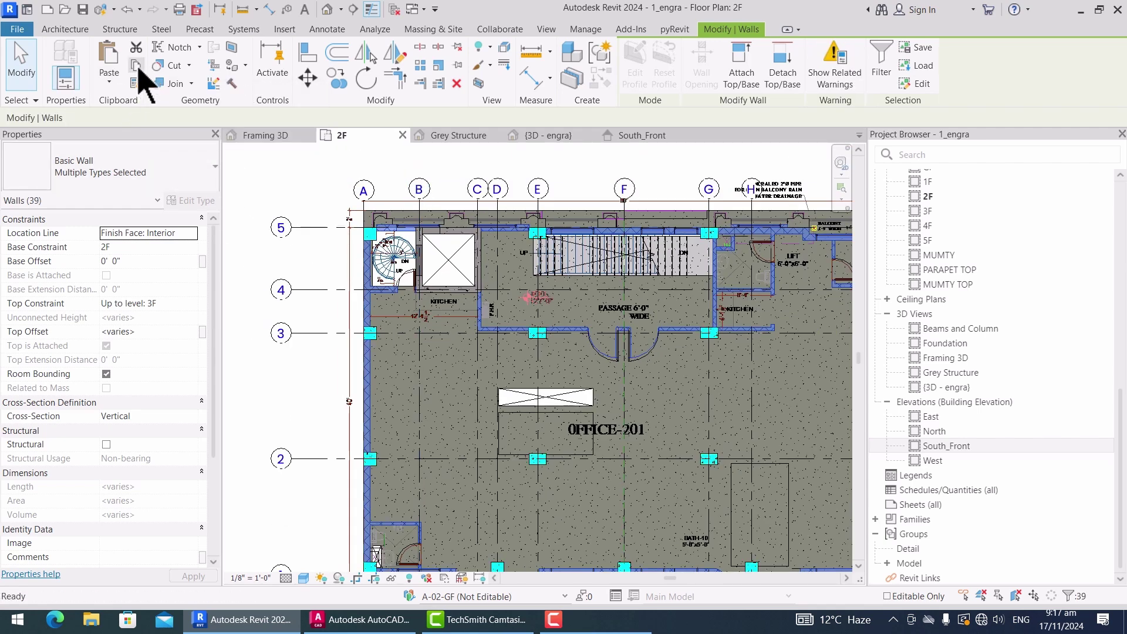
{"action": "left_click", "coordinate": [110, 85]}
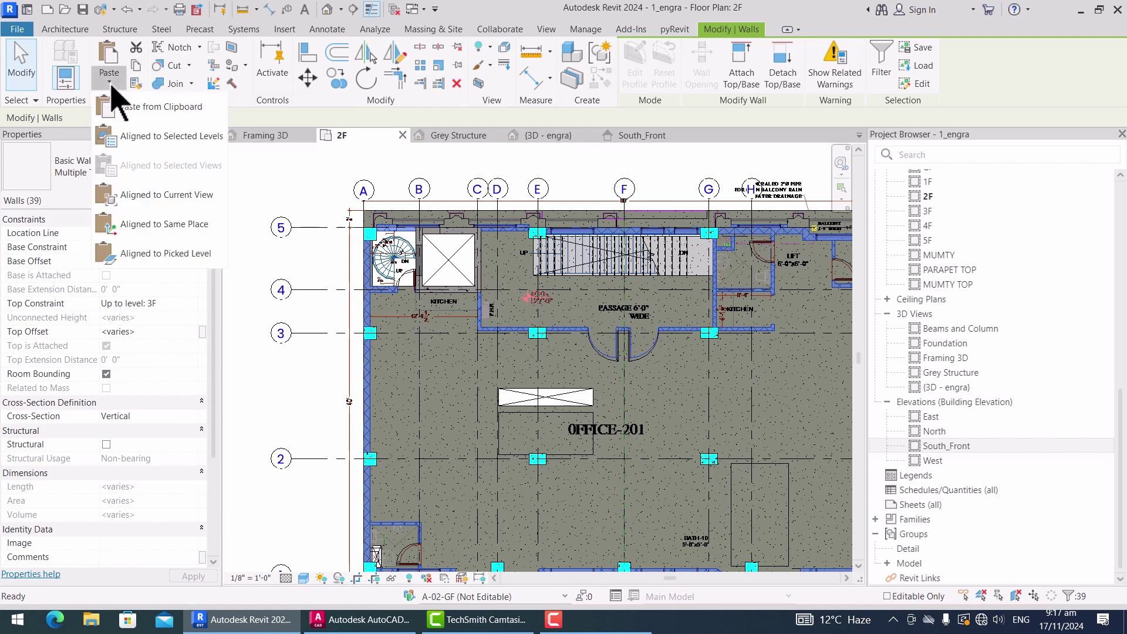
{"action": "left_click", "coordinate": [156, 142]}
{"action": "left_click_drag", "start_coordinate": [588, 170], "coordinate": [277, 216]}
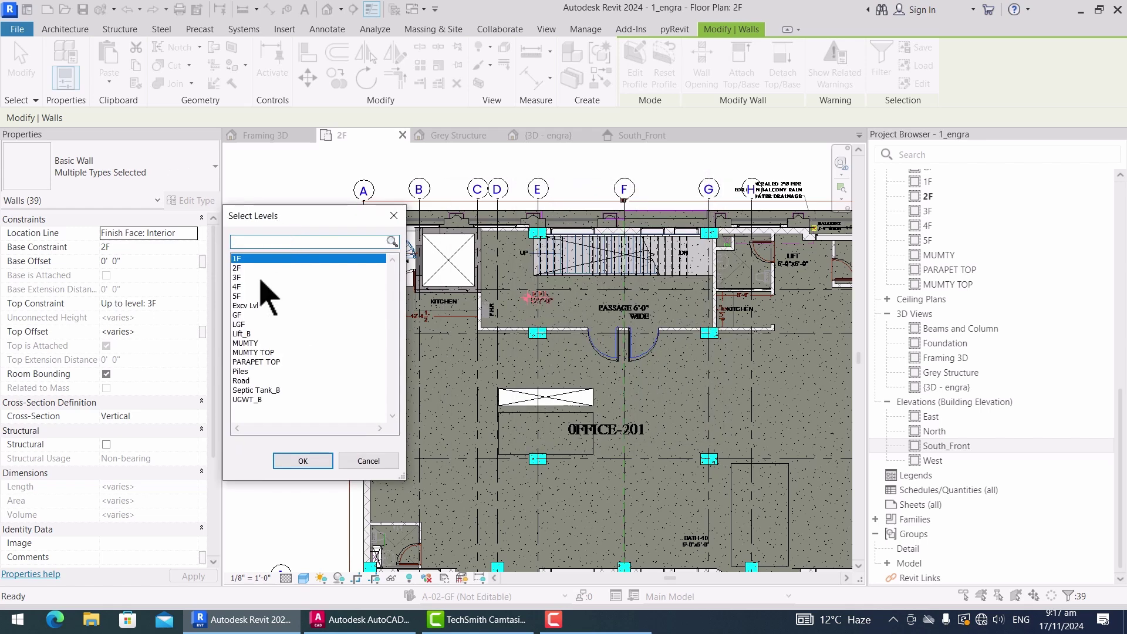
{"action": "left_click", "coordinate": [241, 278]}
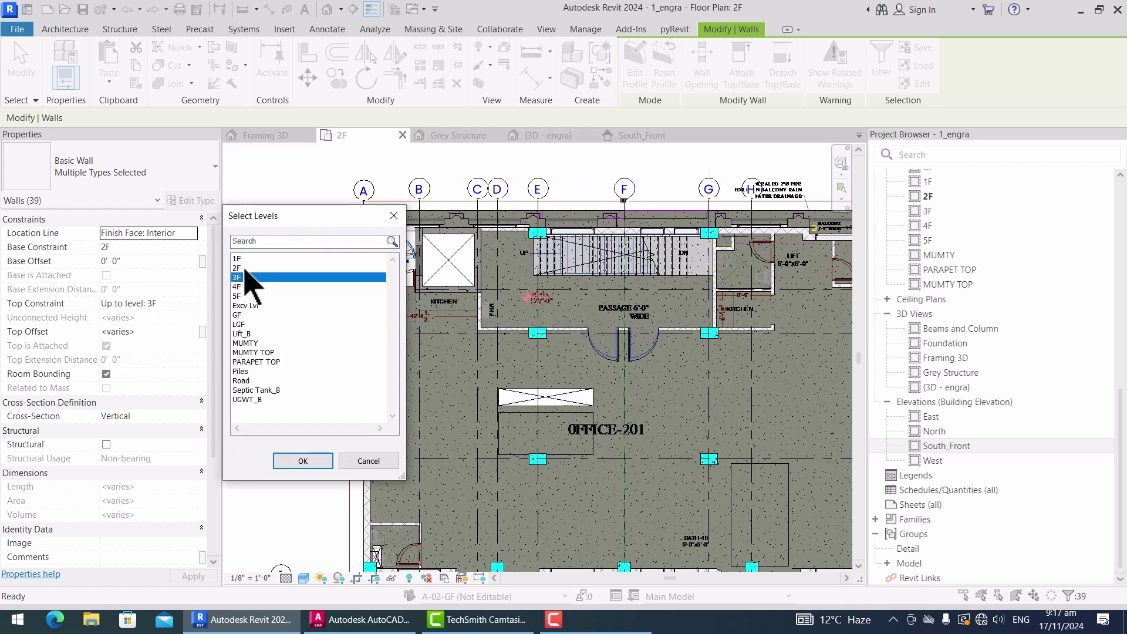
{"action": "left_click", "coordinate": [243, 268]}
{"action": "left_click", "coordinate": [242, 278]}
{"action": "left_click", "coordinate": [246, 297], "text": "shift"}
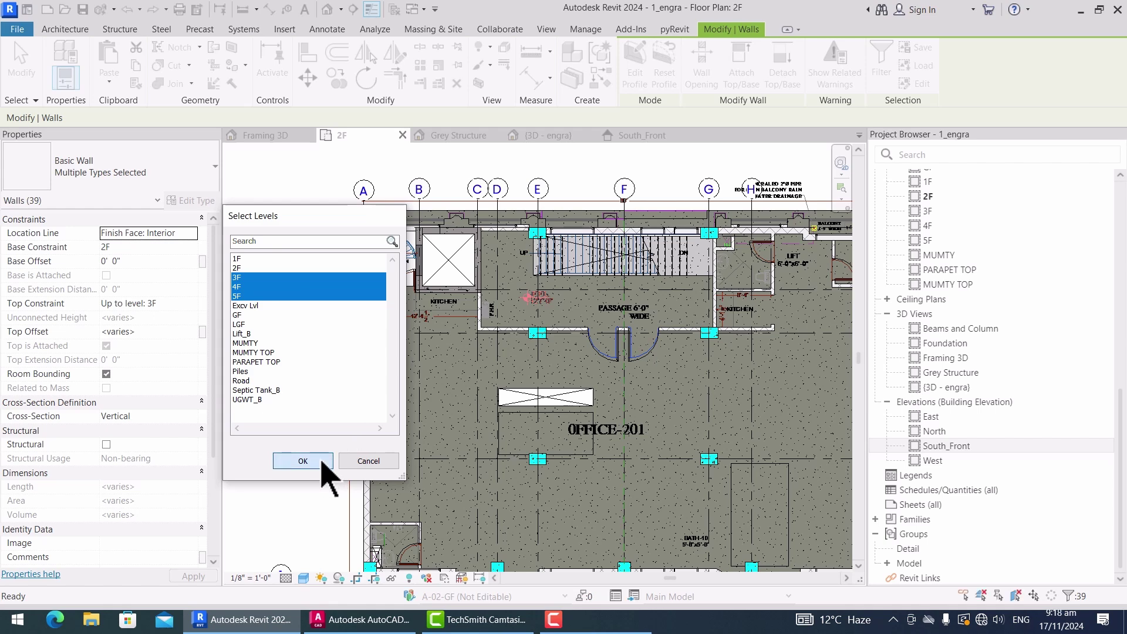
{"action": "left_click", "coordinate": [303, 460]}
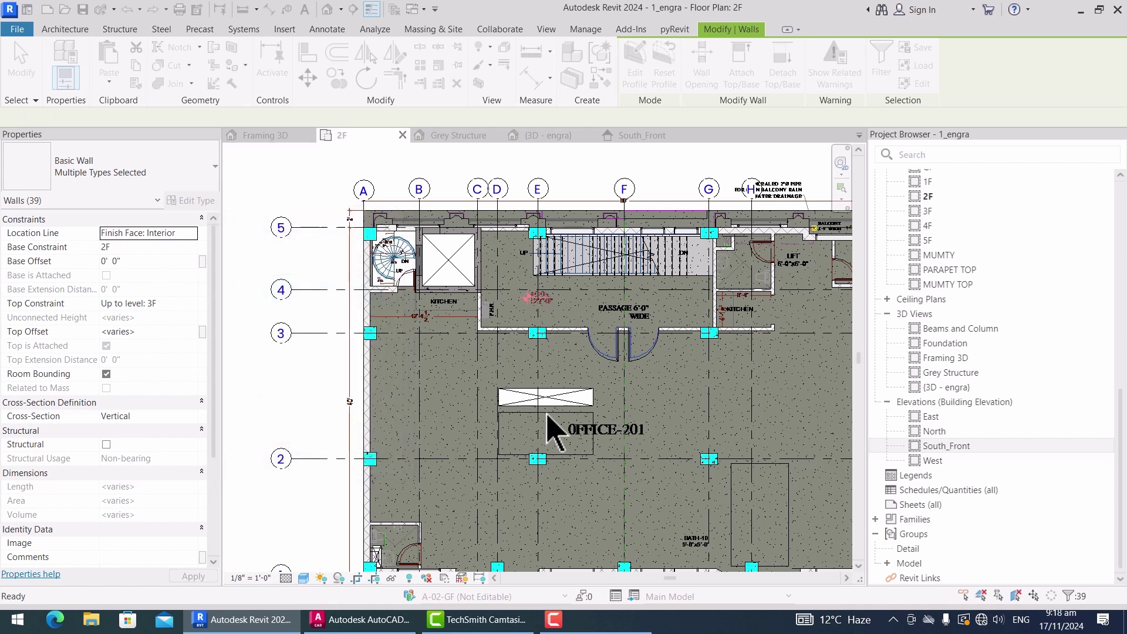
Step: Examine the copied walls and windows on the upper floors in the 3D view, from the side and front
{"action": "left_click", "coordinate": [327, 9]}
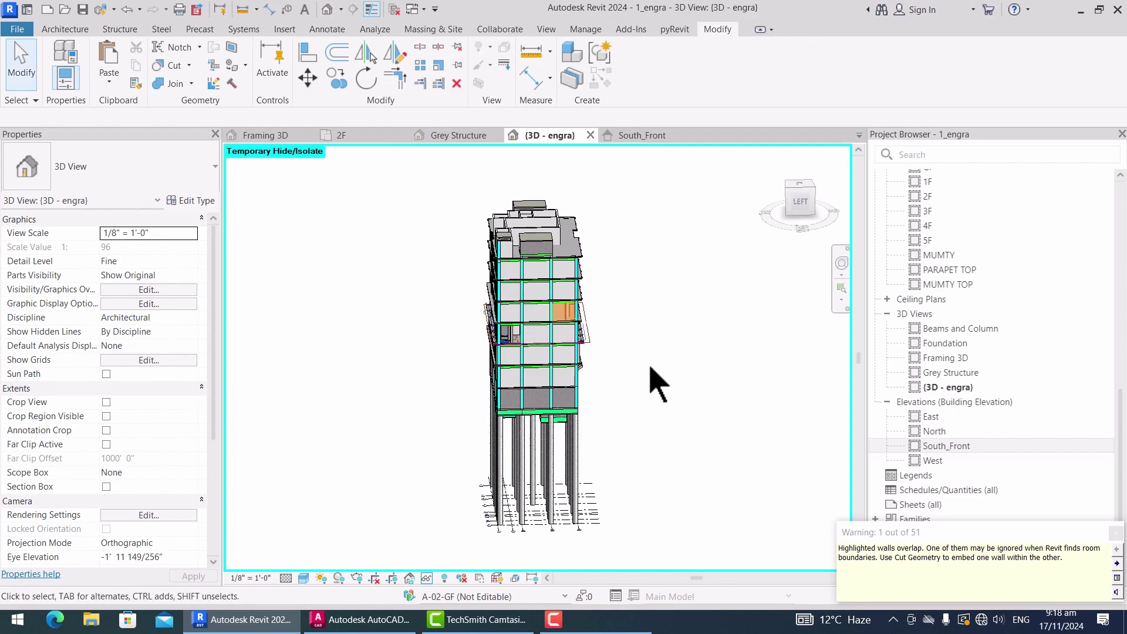
{"action": "middle_click_drag", "start_coordinate": [651, 368], "coordinate": [560, 414], "text": "shift"}
{"action": "scroll", "coordinate": [593, 329], "scroll_direction": "up", "scroll_amount": 5}
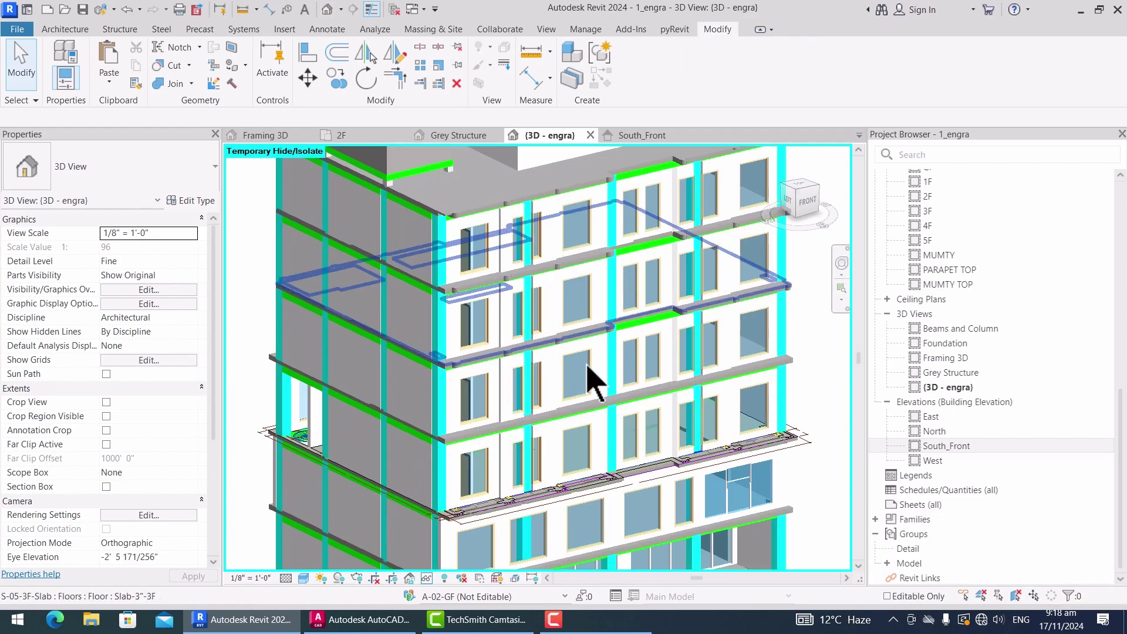
{"action": "scroll", "coordinate": [580, 370], "scroll_direction": "up", "scroll_amount": 2}
{"action": "scroll", "coordinate": [620, 434], "scroll_direction": "down", "scroll_amount": 2}
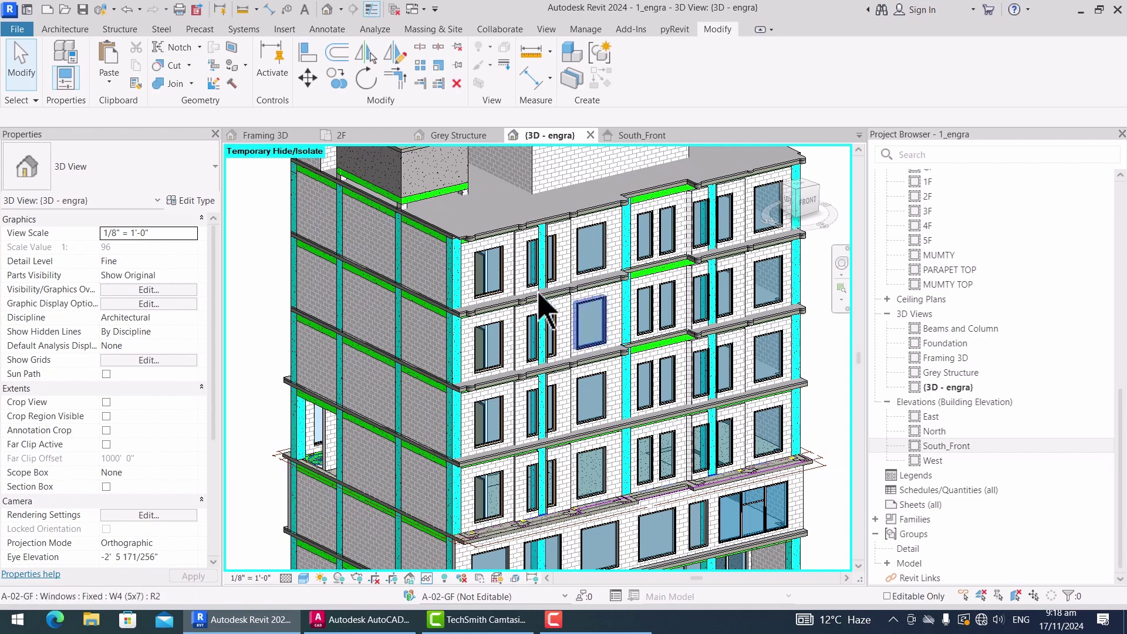
{"action": "scroll", "coordinate": [727, 382], "scroll_direction": "down", "scroll_amount": 3}
{"action": "middle_click_drag", "start_coordinate": [728, 383], "coordinate": [687, 393], "text": "shift"}
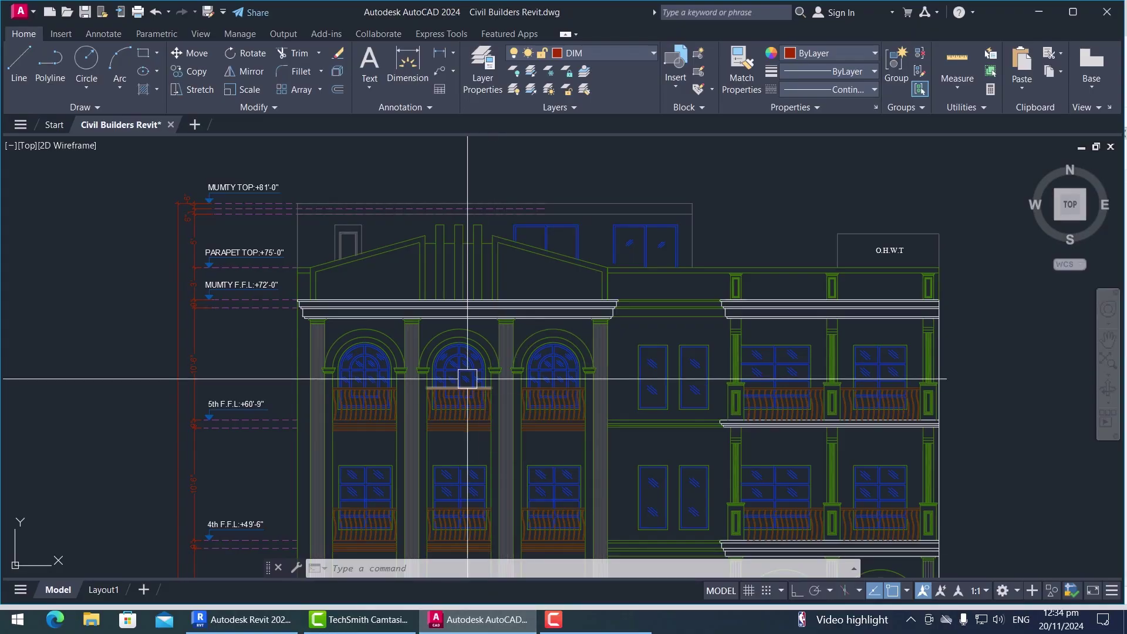
Step: Switch to Revit's MUMTY plan and start an architectural wall with a duplicated type named BR-4.5"-Parappet
{"action": "mouse_move", "coordinate": [467, 379]}
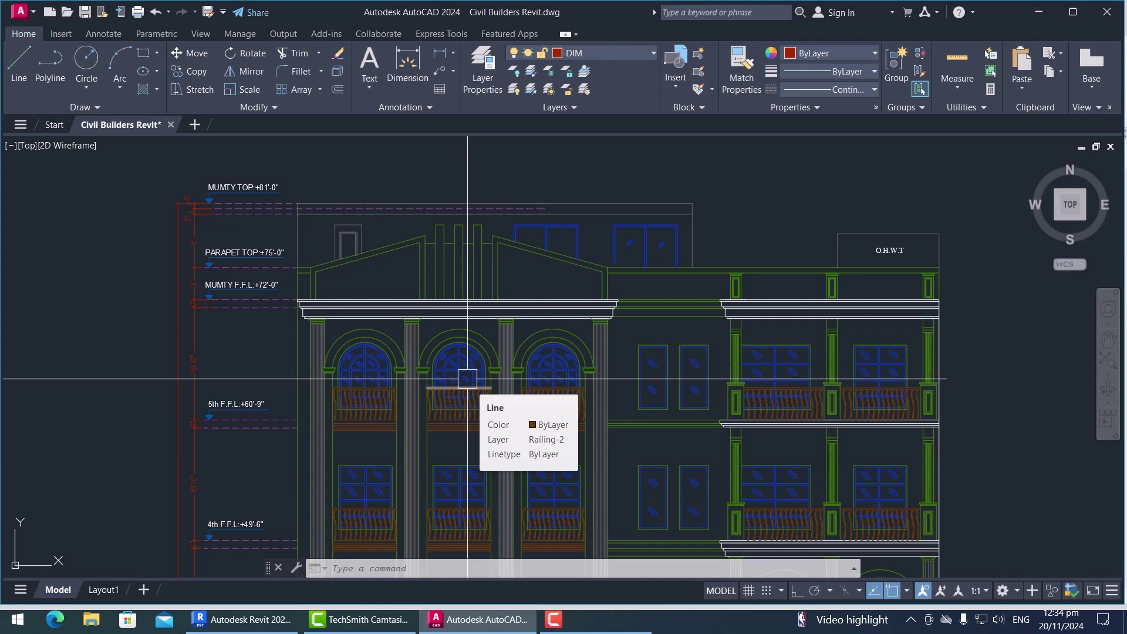
{"action": "left_click", "coordinate": [262, 621]}
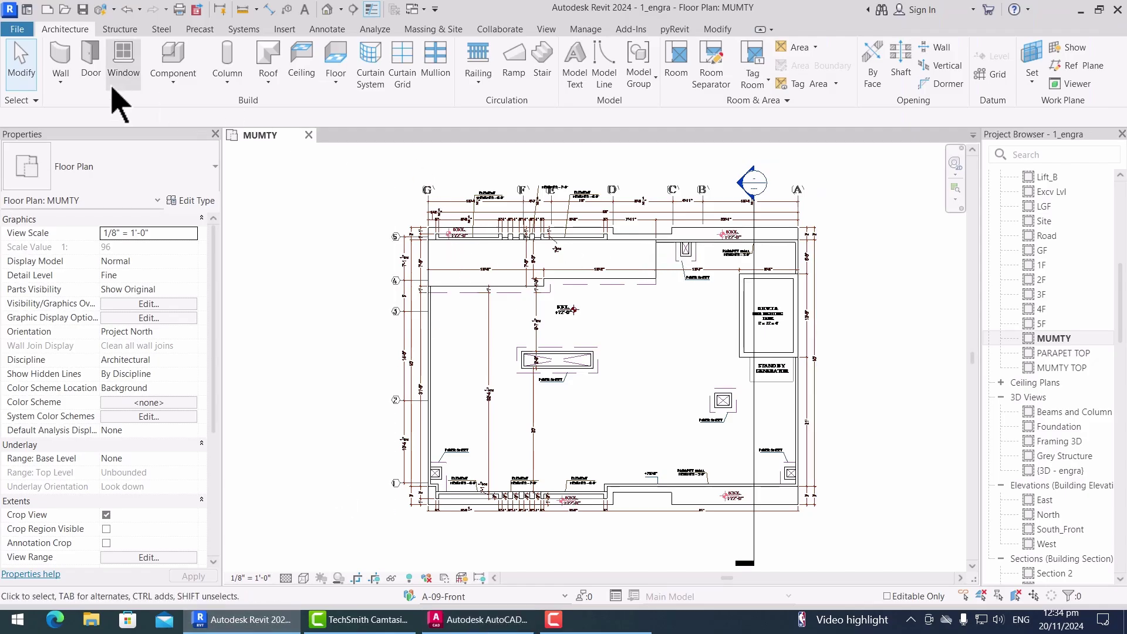
{"action": "left_click", "coordinate": [63, 78]}
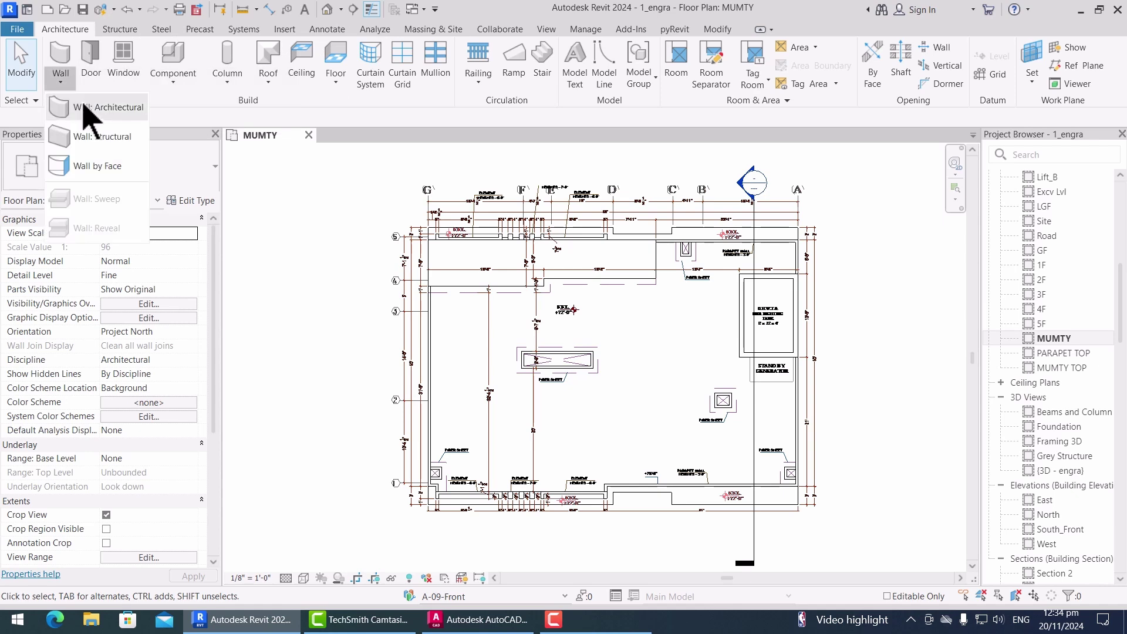
{"action": "left_click", "coordinate": [88, 109]}
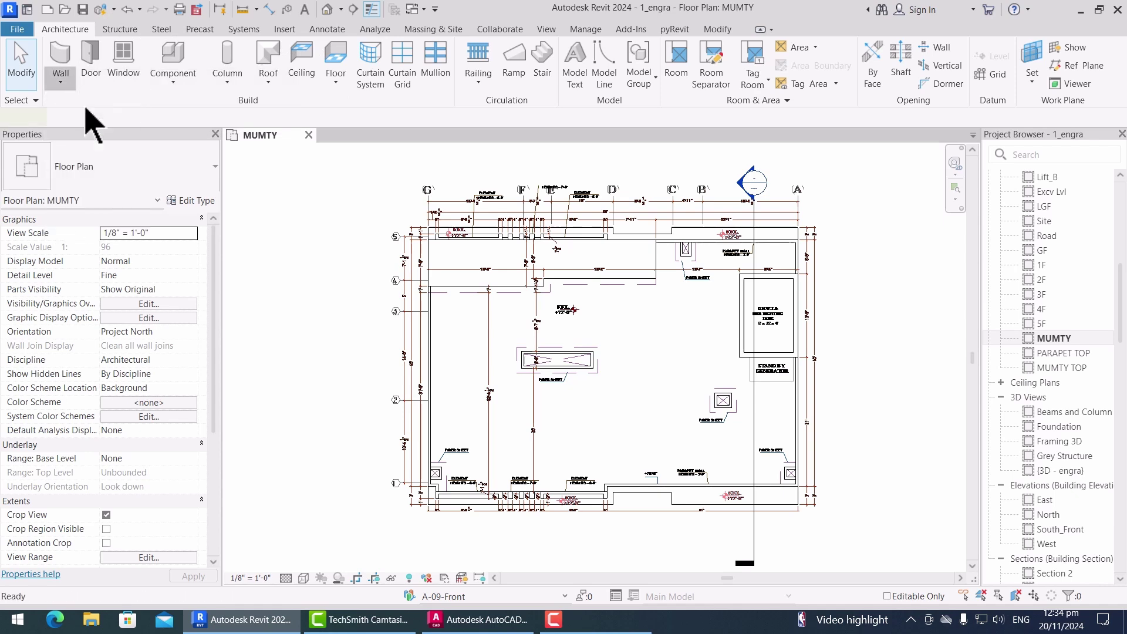
{"action": "left_click", "coordinate": [190, 201]}
{"action": "left_click", "coordinate": [868, 73]}
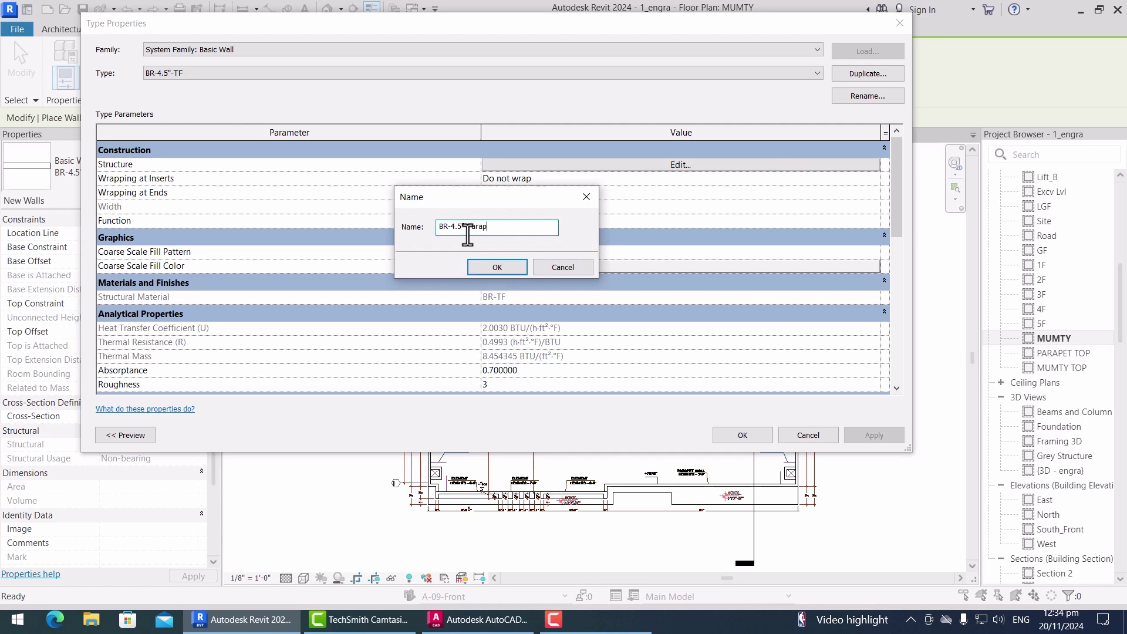
{"action": "left_click", "coordinate": [504, 271]}
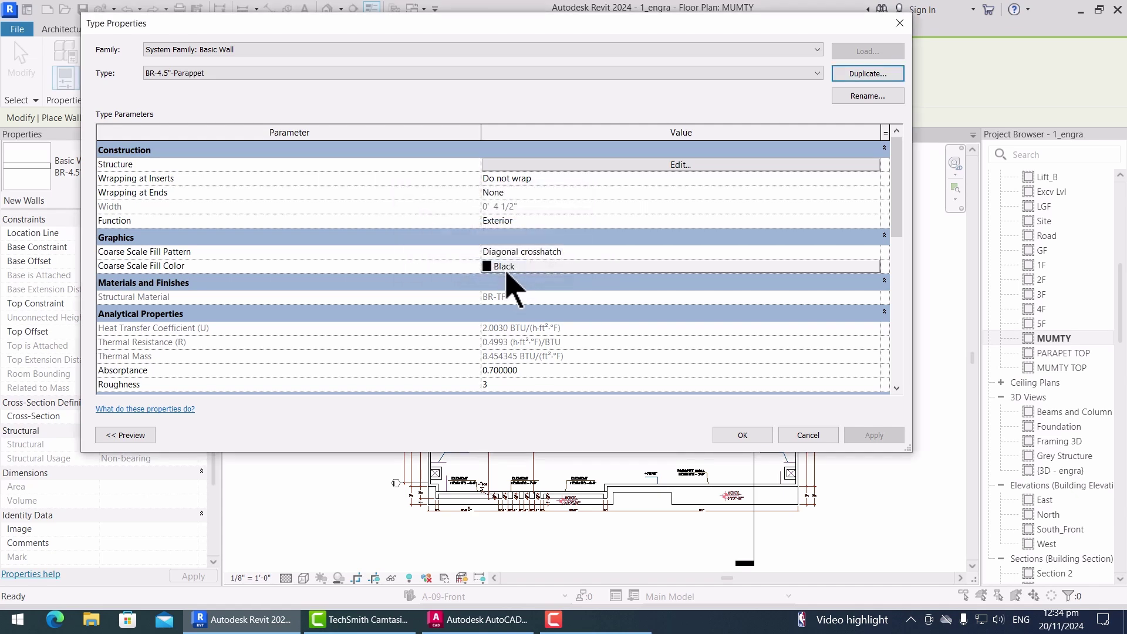
{"action": "left_click", "coordinate": [743, 435]}
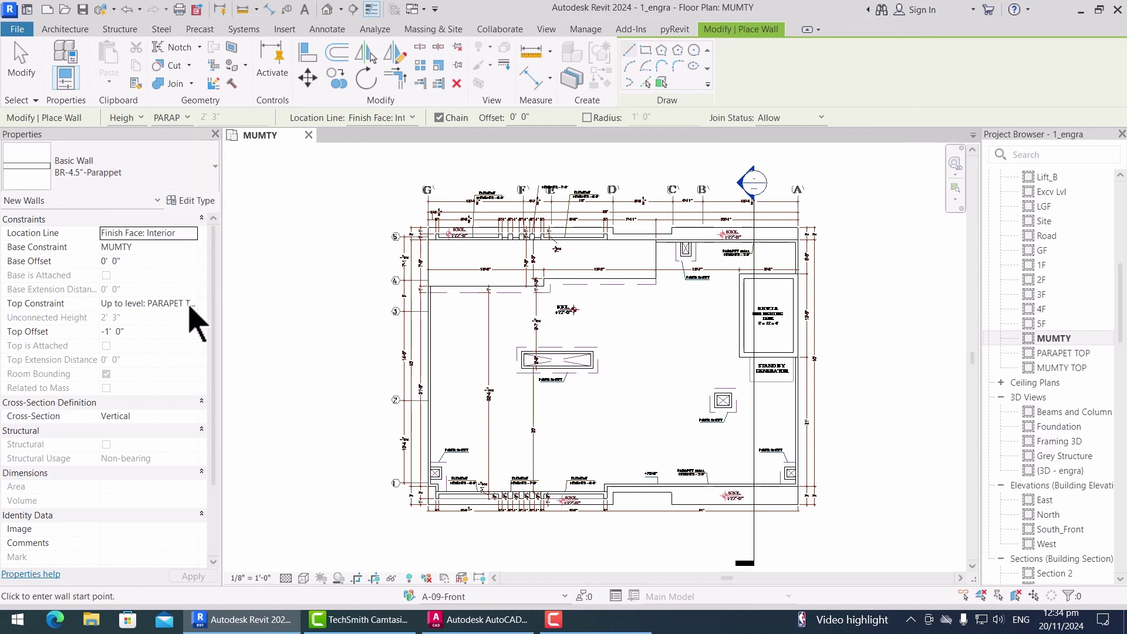
Step: Draw the parapet wall along the front CAD outline from the corner near grid G to the step near grid D
{"action": "scroll", "coordinate": [433, 476], "scroll_direction": "up", "scroll_amount": 6}
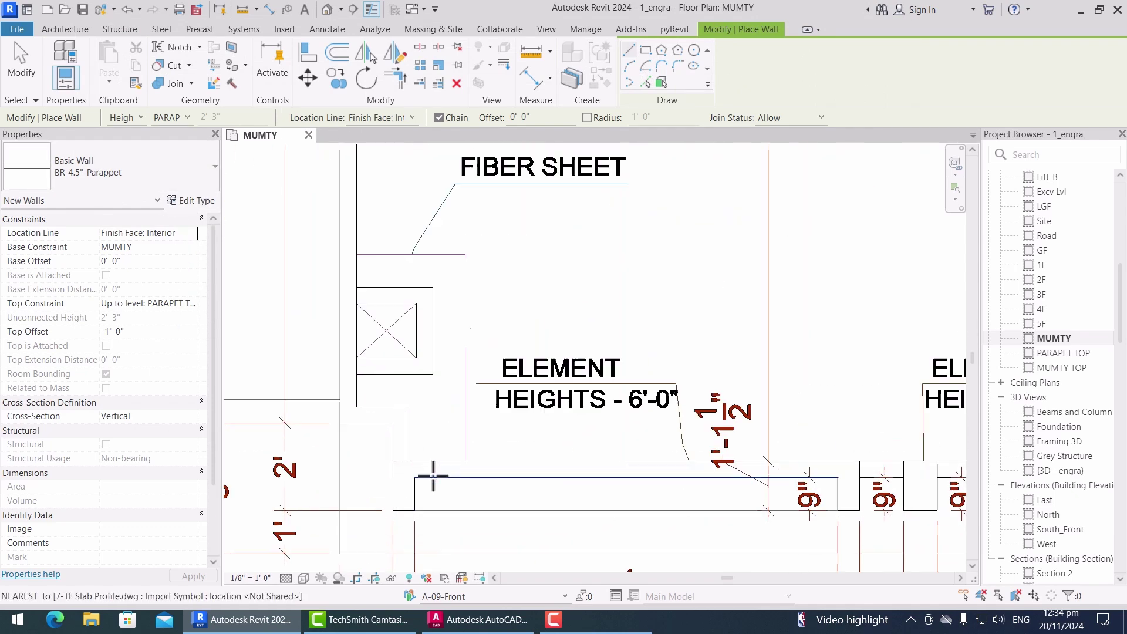
{"action": "scroll", "coordinate": [433, 477], "scroll_direction": "up", "scroll_amount": 1}
{"action": "left_click", "coordinate": [390, 515]}
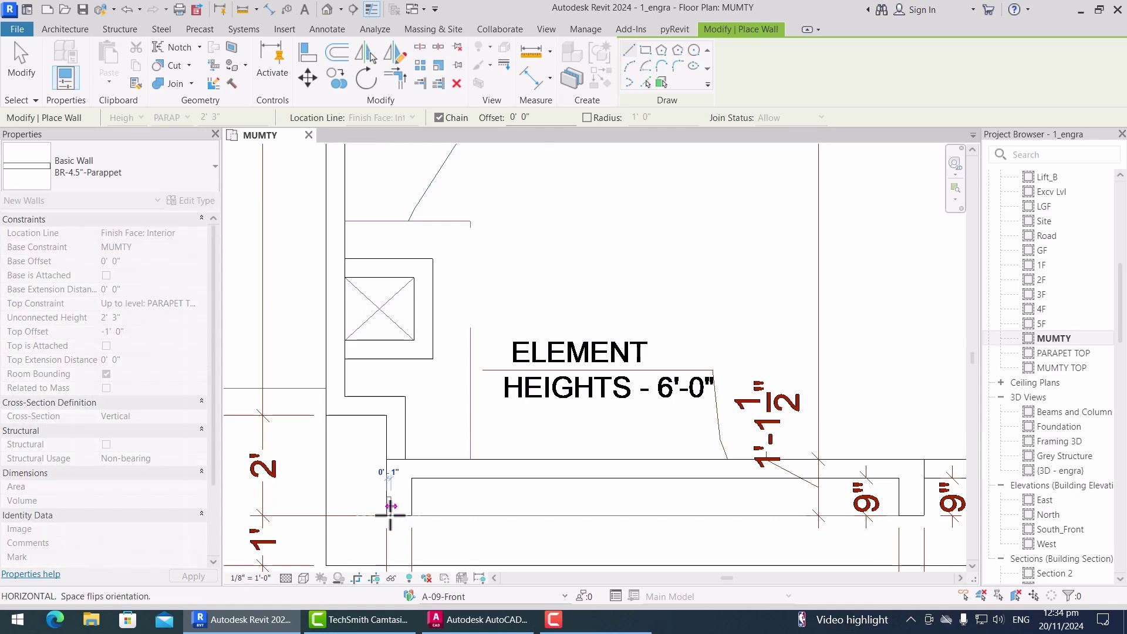
{"action": "scroll", "coordinate": [364, 460], "scroll_direction": "down", "scroll_amount": 2}
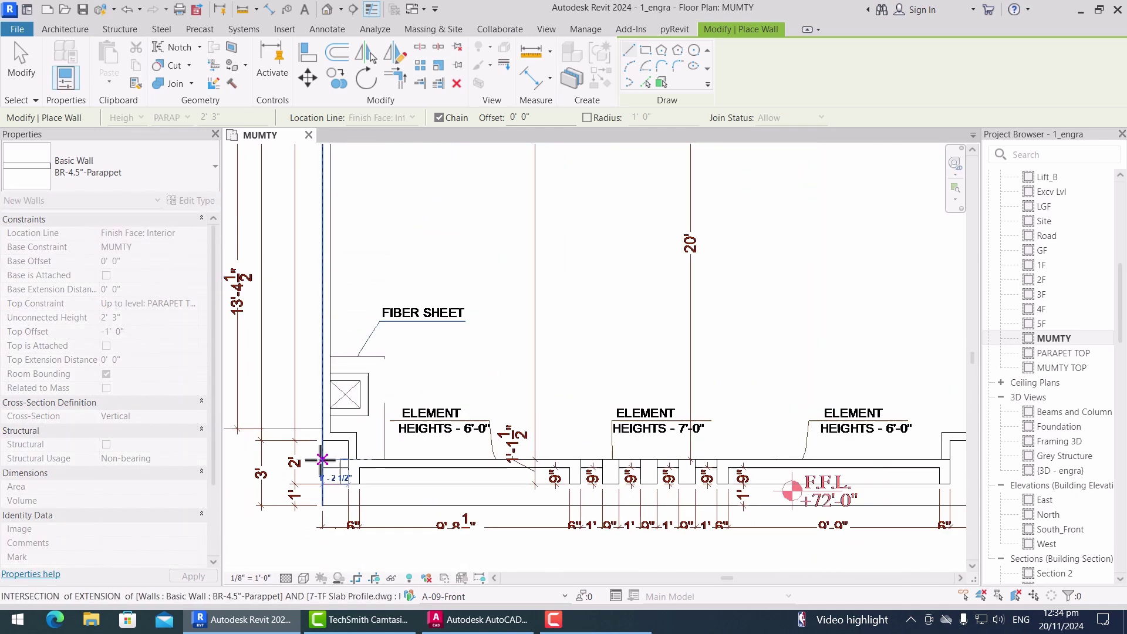
{"action": "scroll", "coordinate": [329, 461], "scroll_direction": "down", "scroll_amount": 1}
{"action": "scroll", "coordinate": [646, 478], "scroll_direction": "up", "scroll_amount": 2}
{"action": "scroll", "coordinate": [907, 446], "scroll_direction": "up", "scroll_amount": 2}
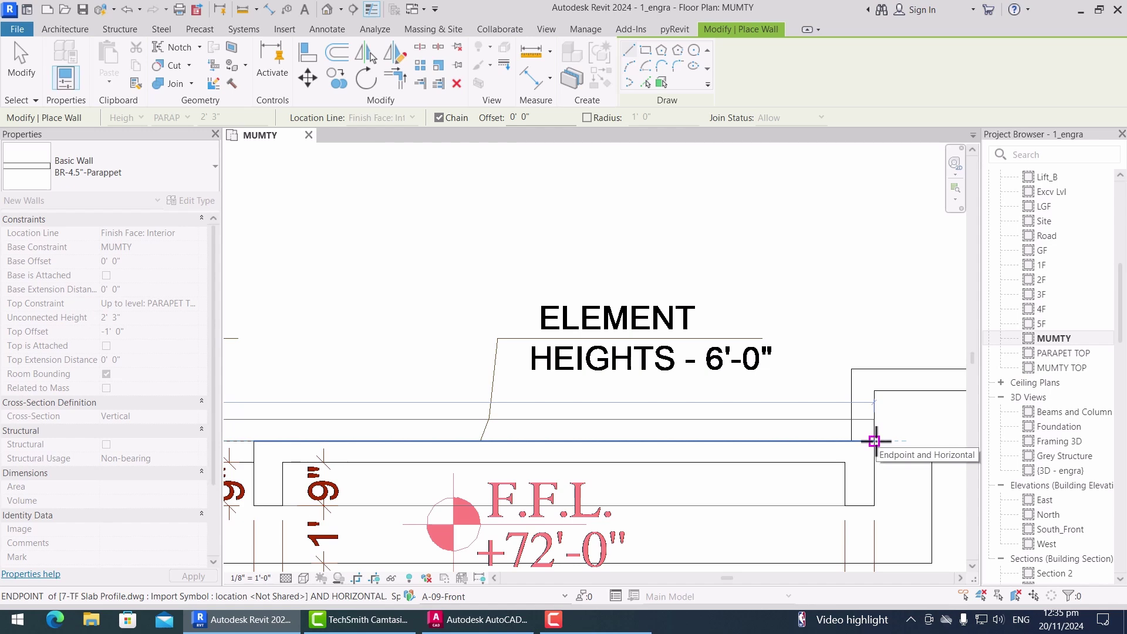
{"action": "middle_click_drag", "start_coordinate": [875, 441], "coordinate": [637, 476]}
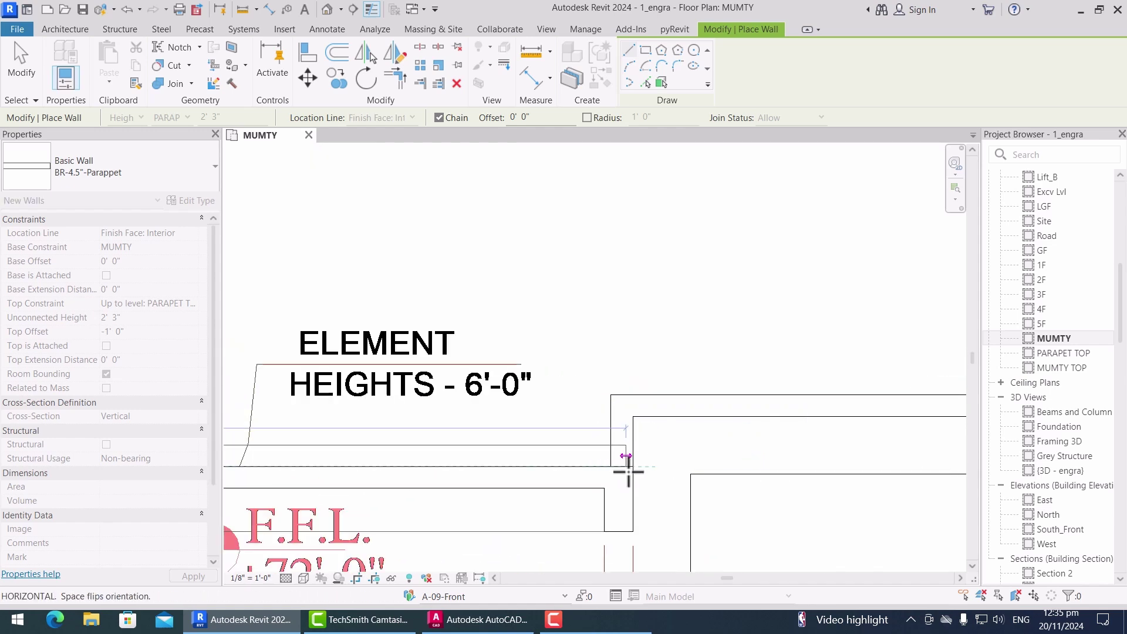
{"action": "left_click", "coordinate": [633, 467]}
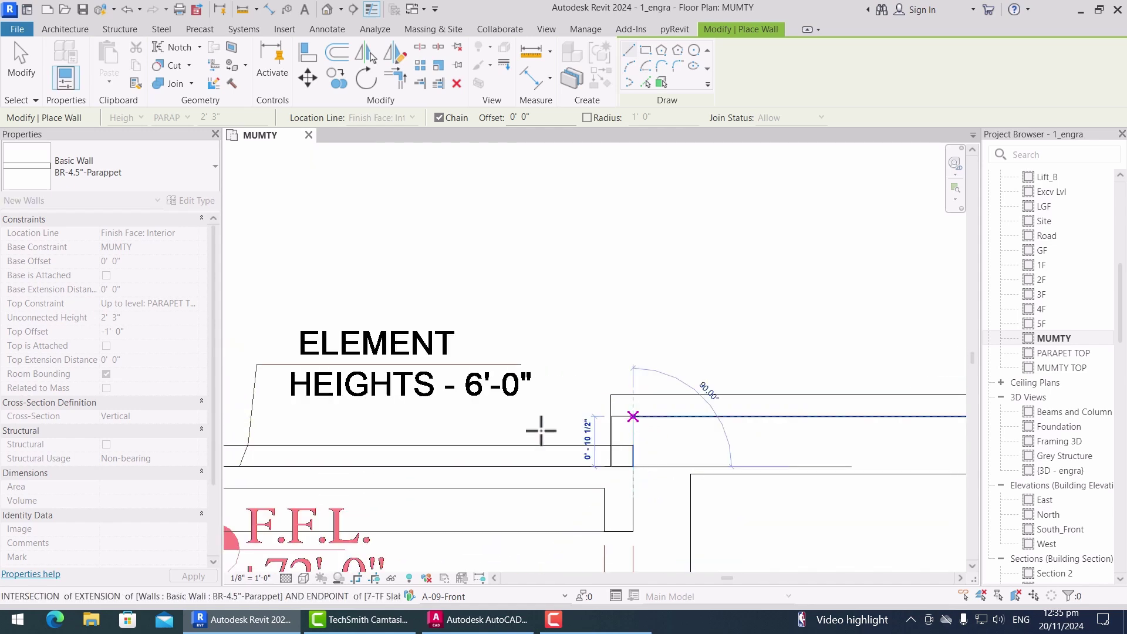
Step: Continue the parapet wall about 31' along the front parapet line to the building corner at grid A
{"action": "scroll", "coordinate": [528, 433], "scroll_direction": "down", "scroll_amount": 3}
{"action": "scroll", "coordinate": [817, 433], "scroll_direction": "up", "scroll_amount": 2}
{"action": "scroll", "coordinate": [817, 411], "scroll_direction": "down", "scroll_amount": 3}
{"action": "scroll", "coordinate": [898, 417], "scroll_direction": "up", "scroll_amount": 3}
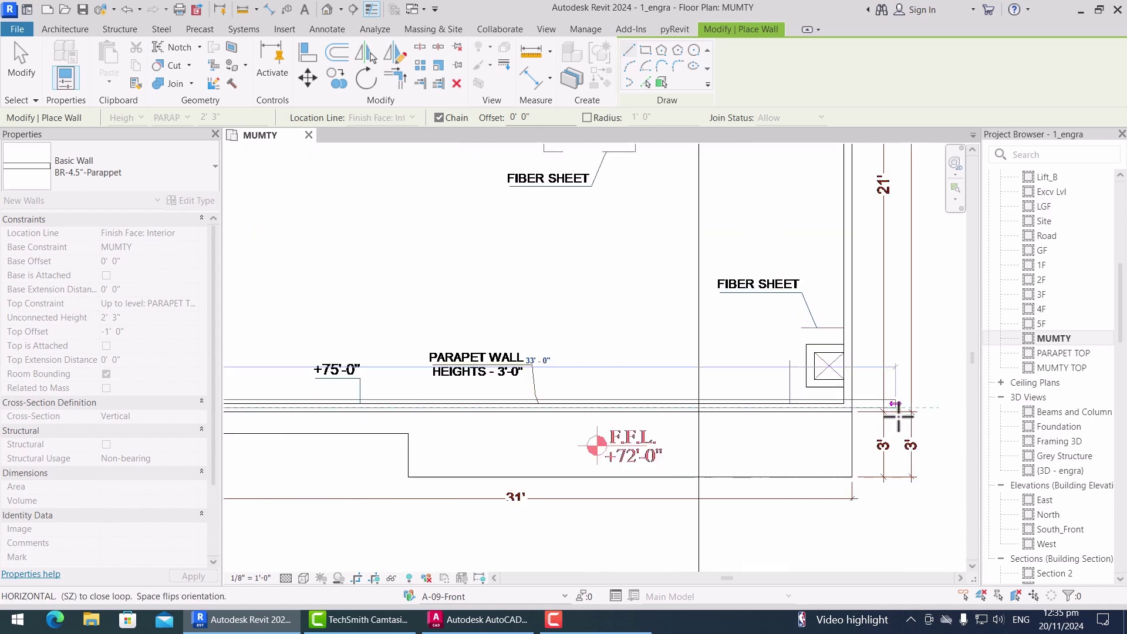
{"action": "scroll", "coordinate": [898, 416], "scroll_direction": "up", "scroll_amount": 2}
{"action": "scroll", "coordinate": [819, 416], "scroll_direction": "up", "scroll_amount": 3}
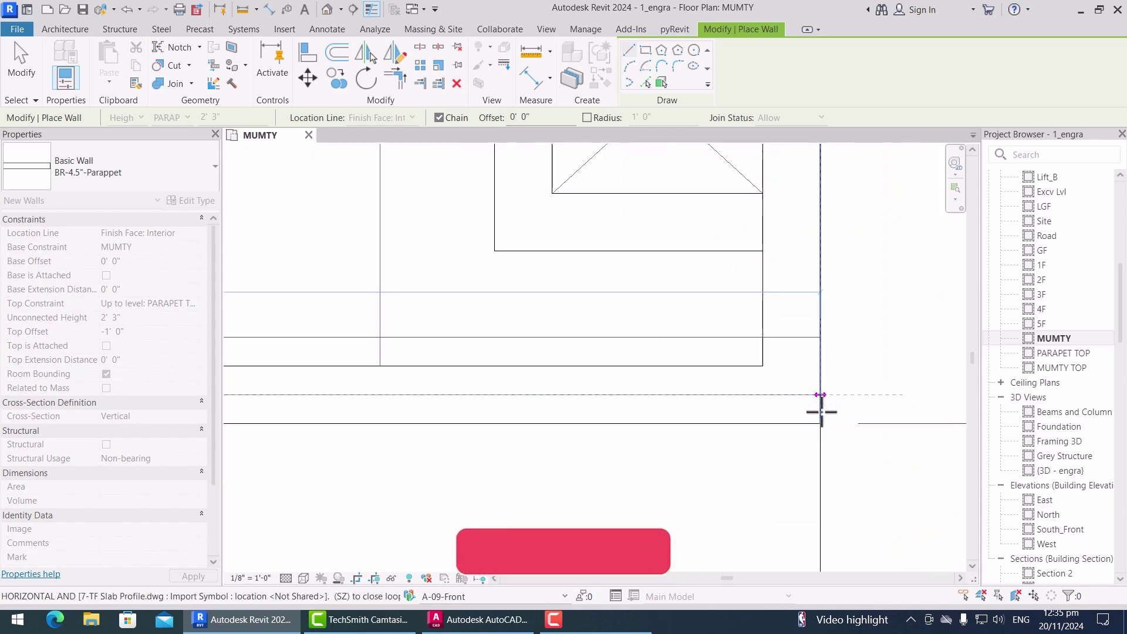
{"action": "left_click", "coordinate": [818, 427]}
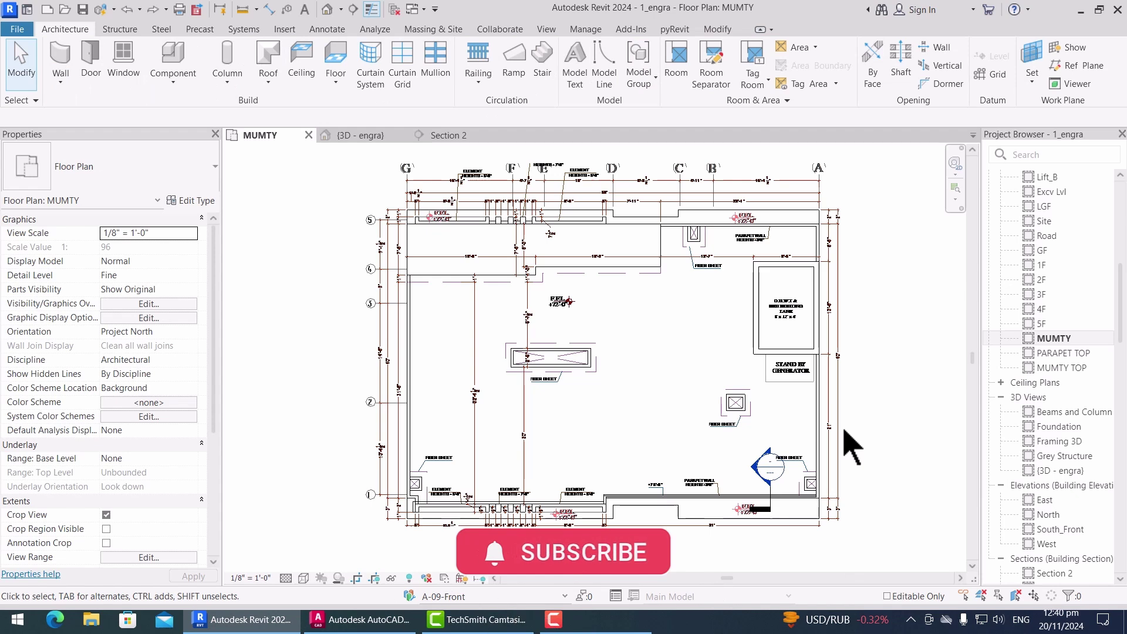
Step: Open Section 2 and edit the structure of the BR-4.5"-Parappet wall type, with the preview set to section view
{"action": "double_click", "coordinate": [758, 469]}
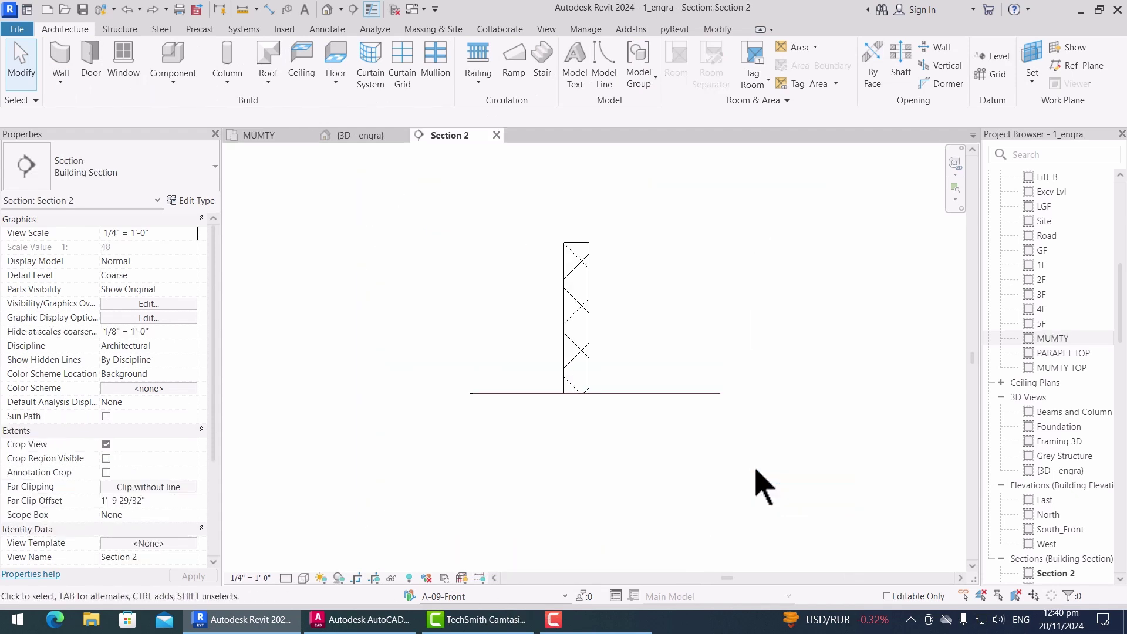
{"action": "scroll", "coordinate": [580, 263], "scroll_direction": "up", "scroll_amount": 1}
{"action": "left_click", "coordinate": [587, 268]}
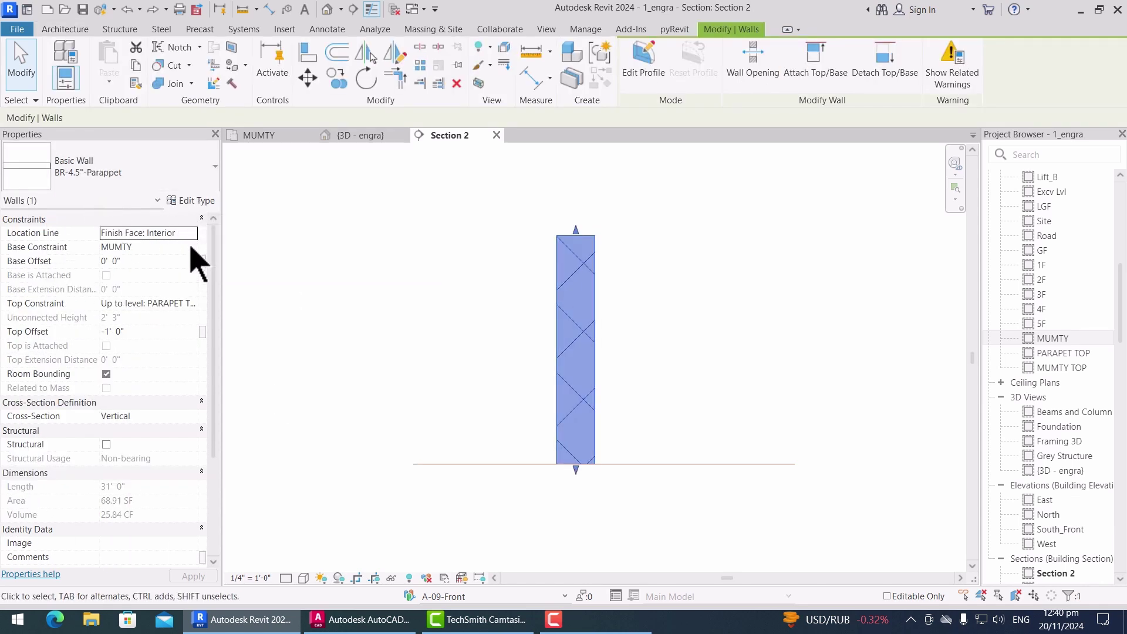
{"action": "left_click", "coordinate": [199, 201]}
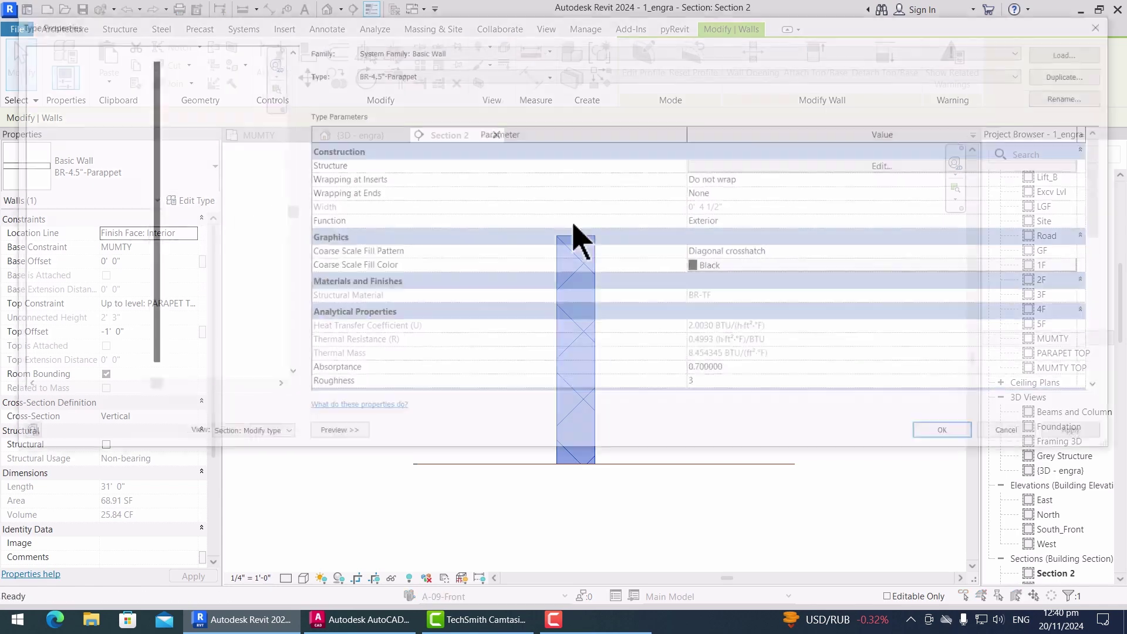
{"action": "left_click", "coordinate": [890, 165]}
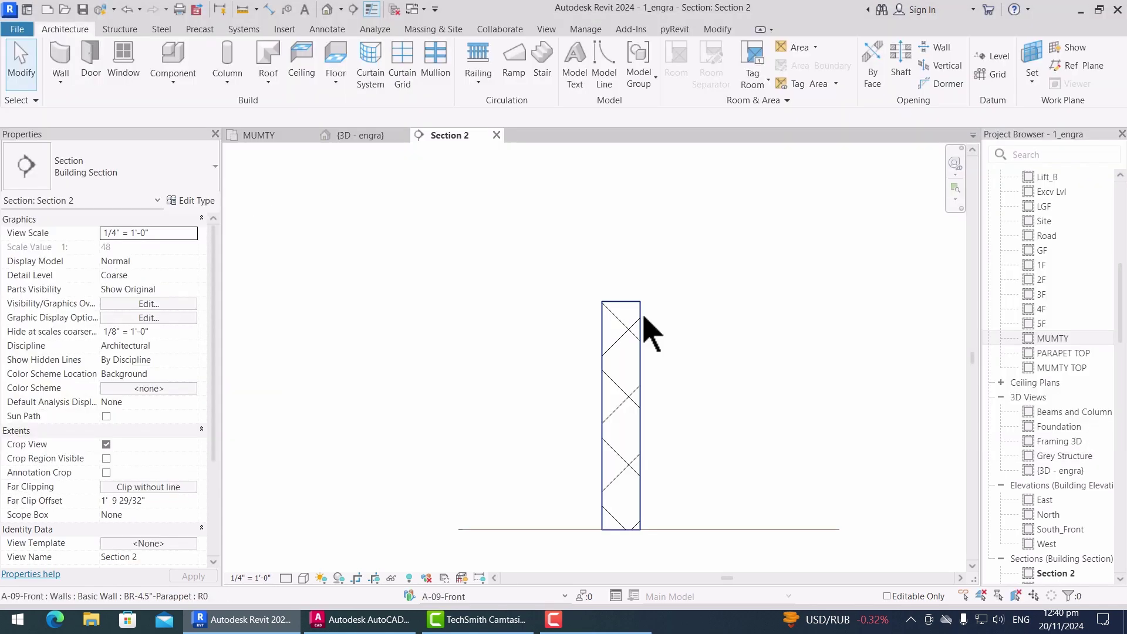
{"action": "left_click", "coordinate": [641, 322]}
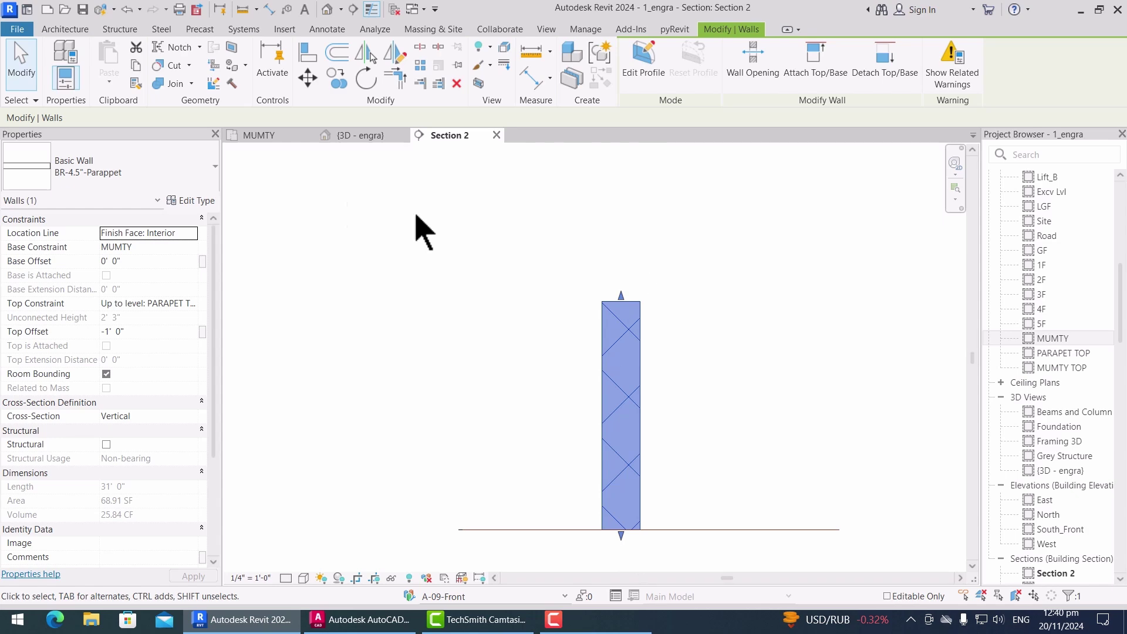
{"action": "left_click", "coordinate": [200, 202]}
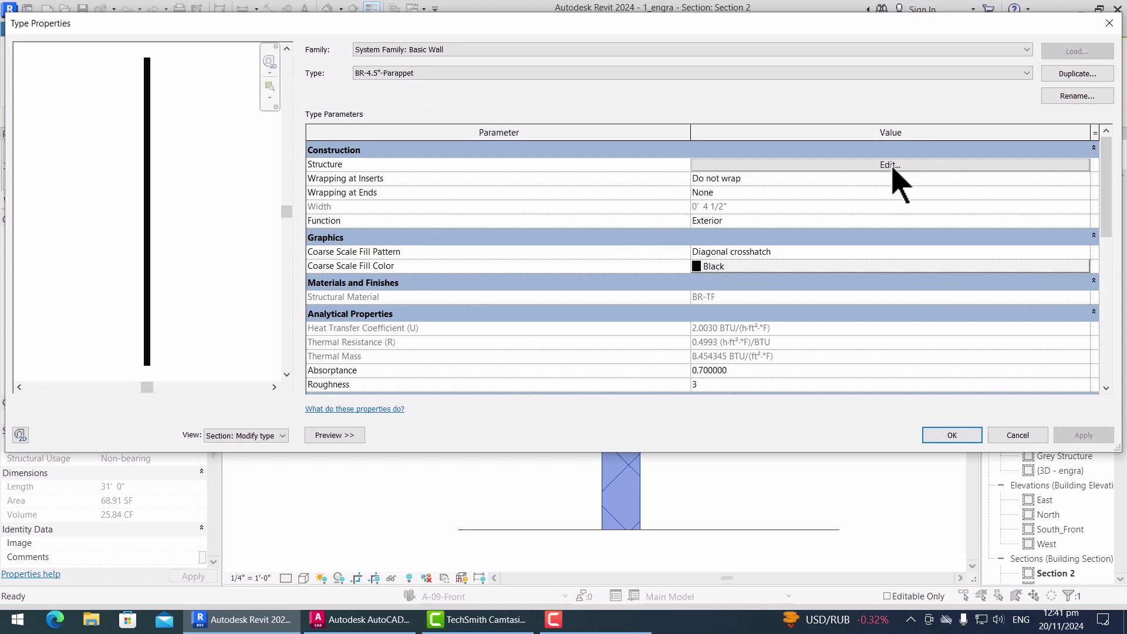
{"action": "left_click", "coordinate": [891, 166]}
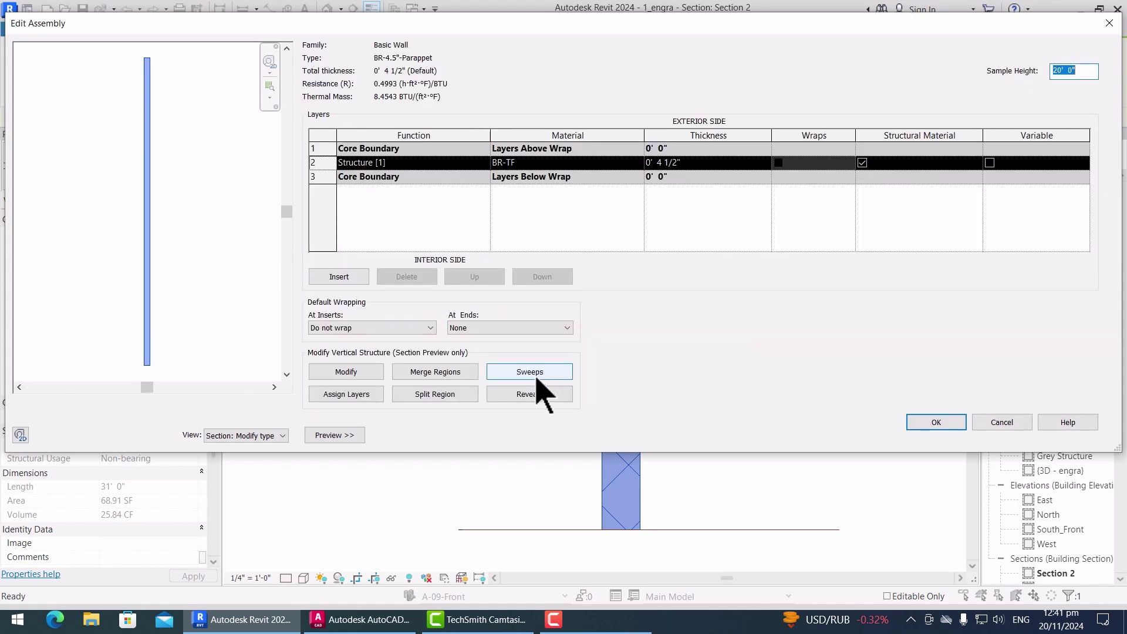
{"action": "left_click", "coordinate": [270, 435]}
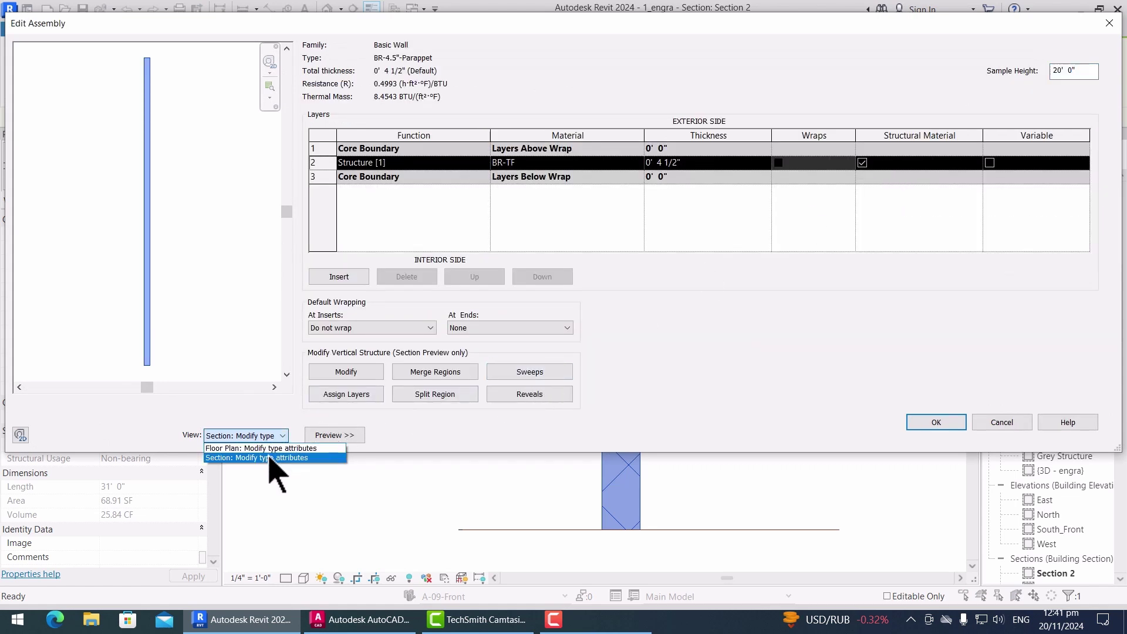
{"action": "left_click", "coordinate": [271, 458]}
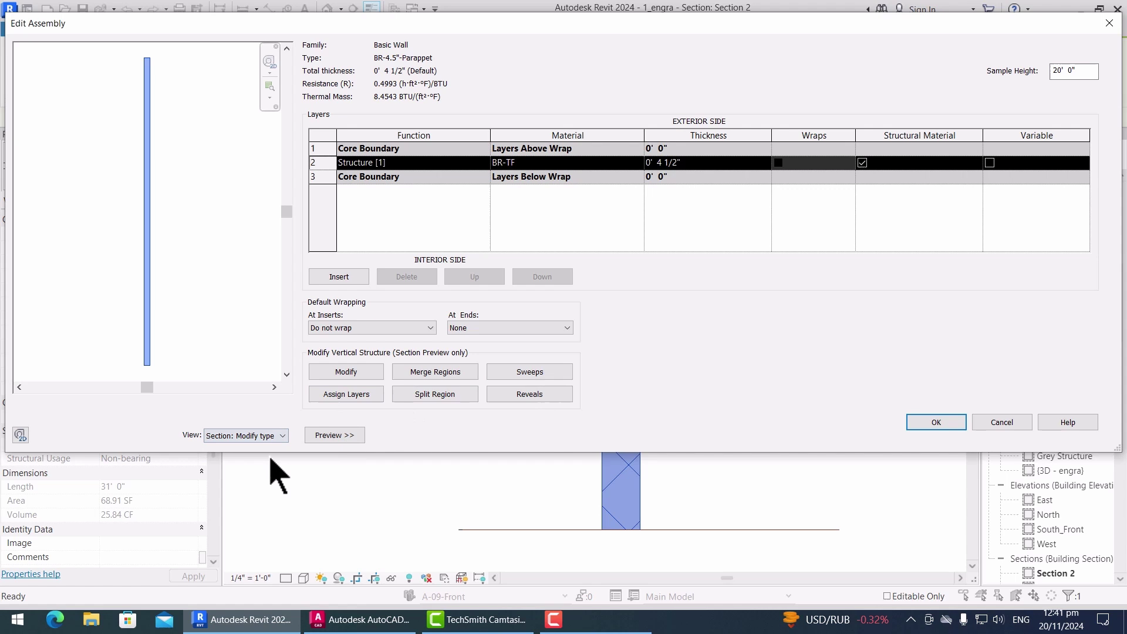
Step: Add a wall sweep with a Sill-Precast profile to the parapet wall type
{"action": "left_click", "coordinate": [550, 382]}
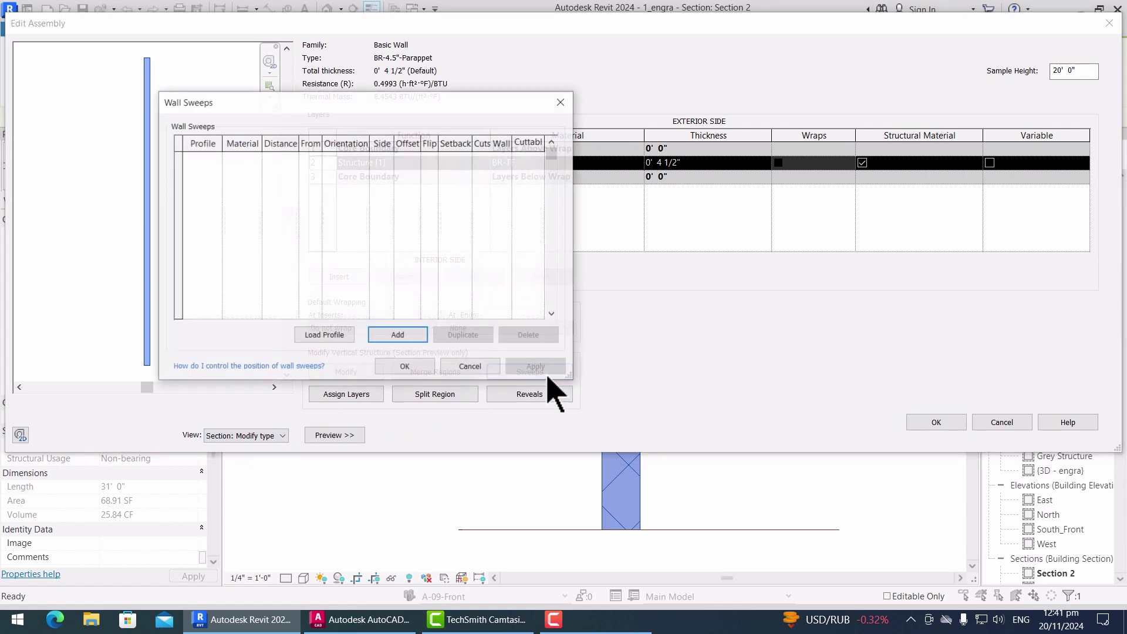
{"action": "left_click", "coordinate": [398, 335]}
{"action": "left_click", "coordinate": [220, 157]}
{"action": "left_click", "coordinate": [220, 158]}
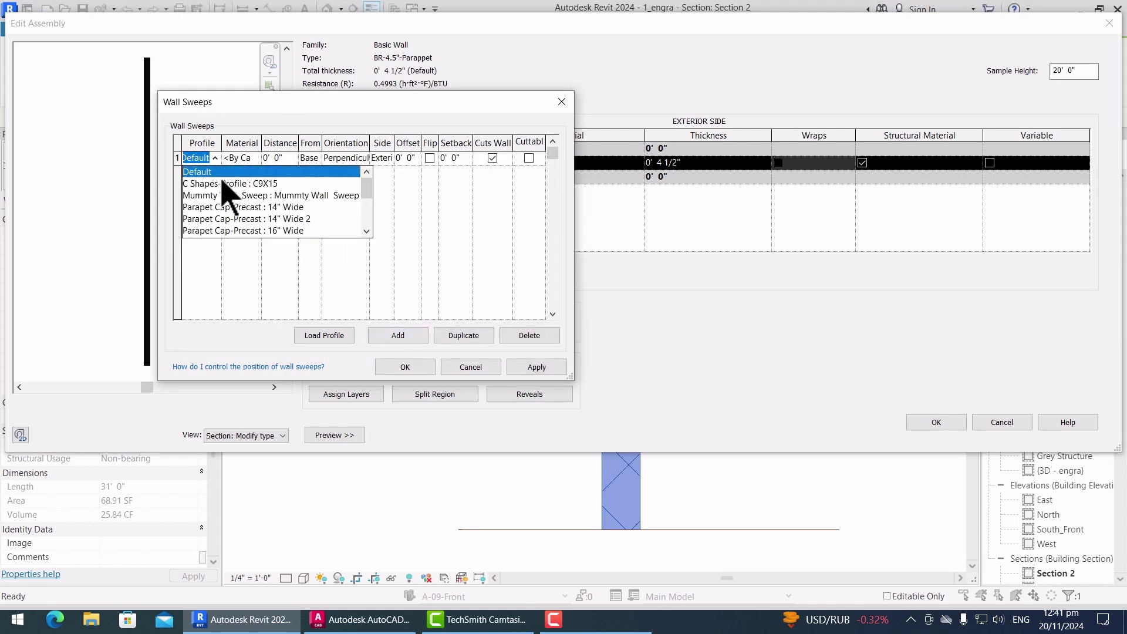
{"action": "scroll", "coordinate": [232, 206], "scroll_direction": "down", "scroll_amount": 5}
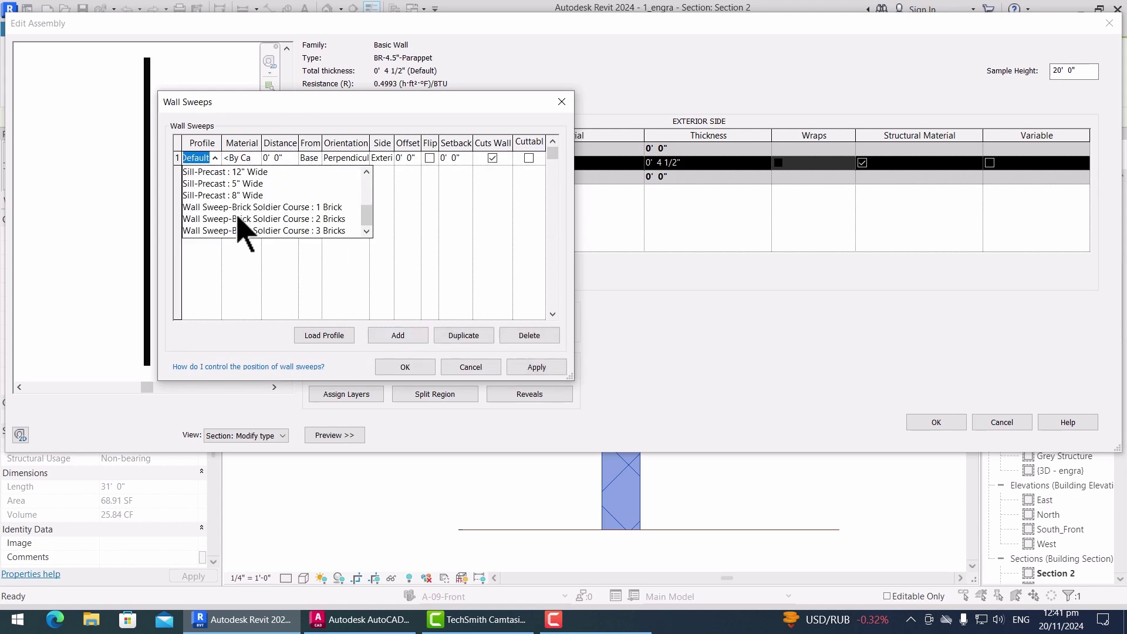
{"action": "left_click", "coordinate": [306, 207]}
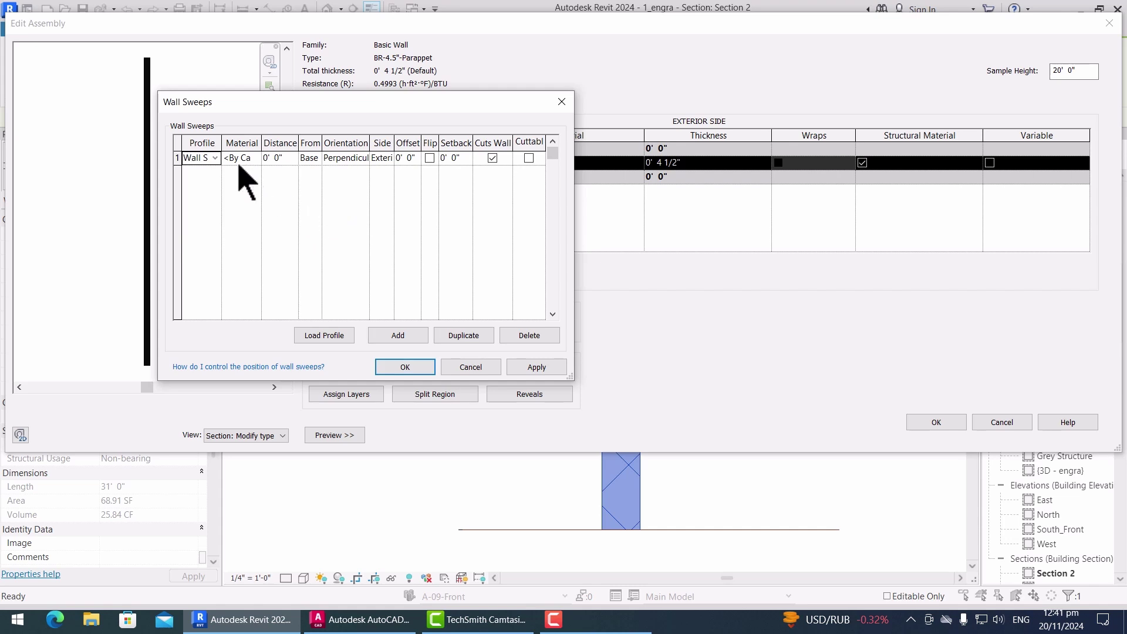
{"action": "left_click", "coordinate": [215, 158]}
{"action": "left_click", "coordinate": [222, 174]}
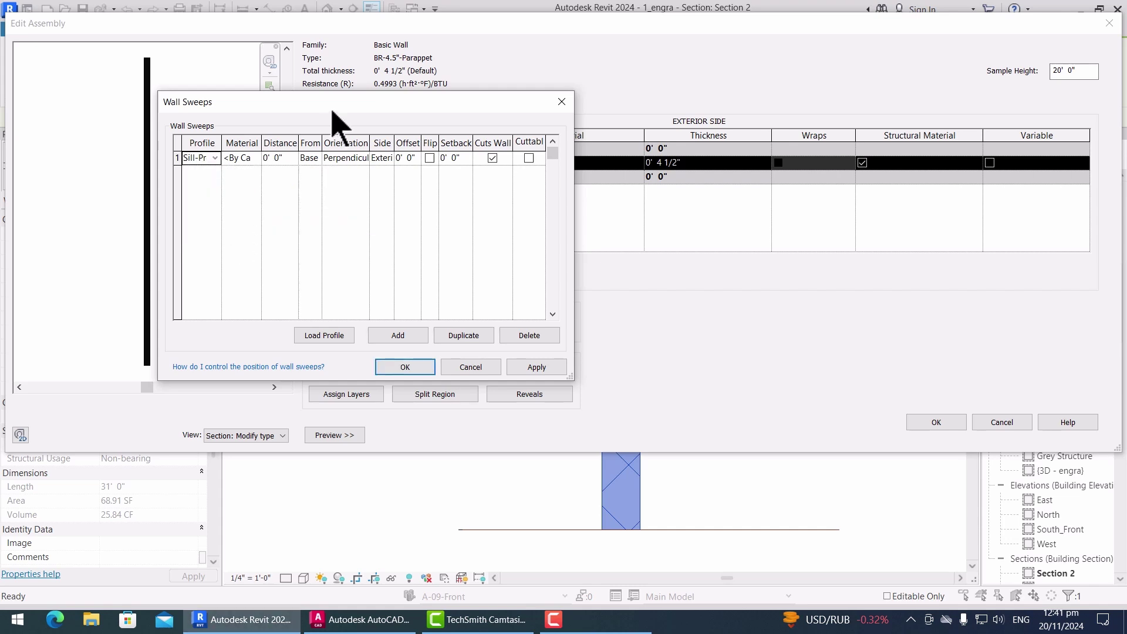
{"action": "left_click", "coordinate": [537, 369]}
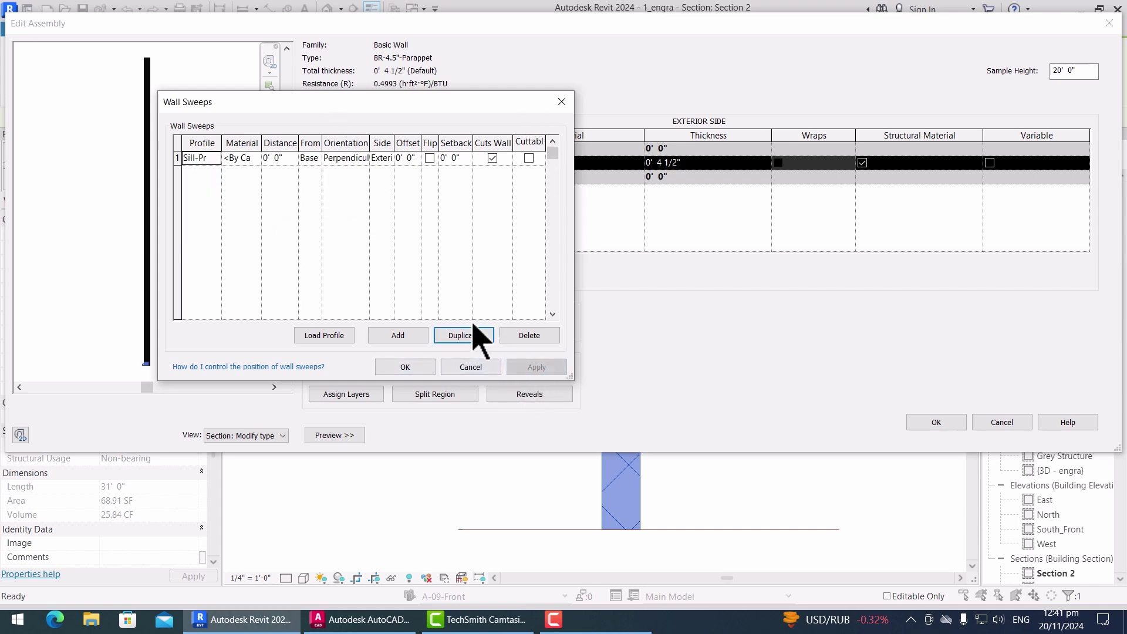
{"action": "left_click", "coordinate": [405, 367]}
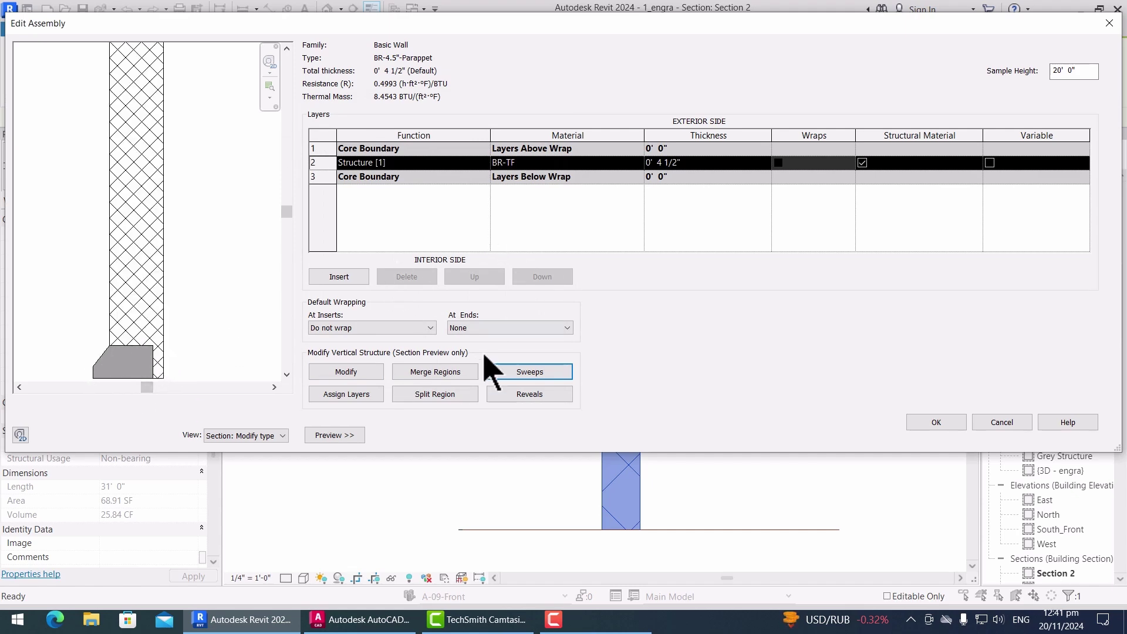
Step: Set the parapet wall's Sill-Precast sweep to measure from the top with a 1/2" offset, and accept the type changes
{"action": "left_click", "coordinate": [531, 374]}
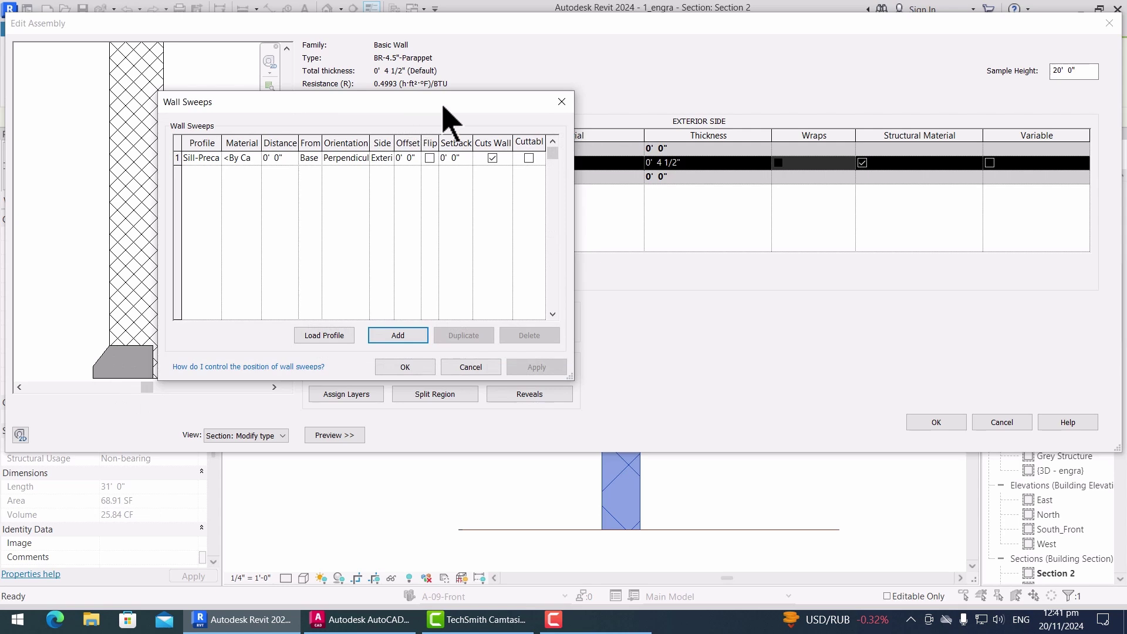
{"action": "left_click_drag", "start_coordinate": [444, 108], "coordinate": [711, 100]}
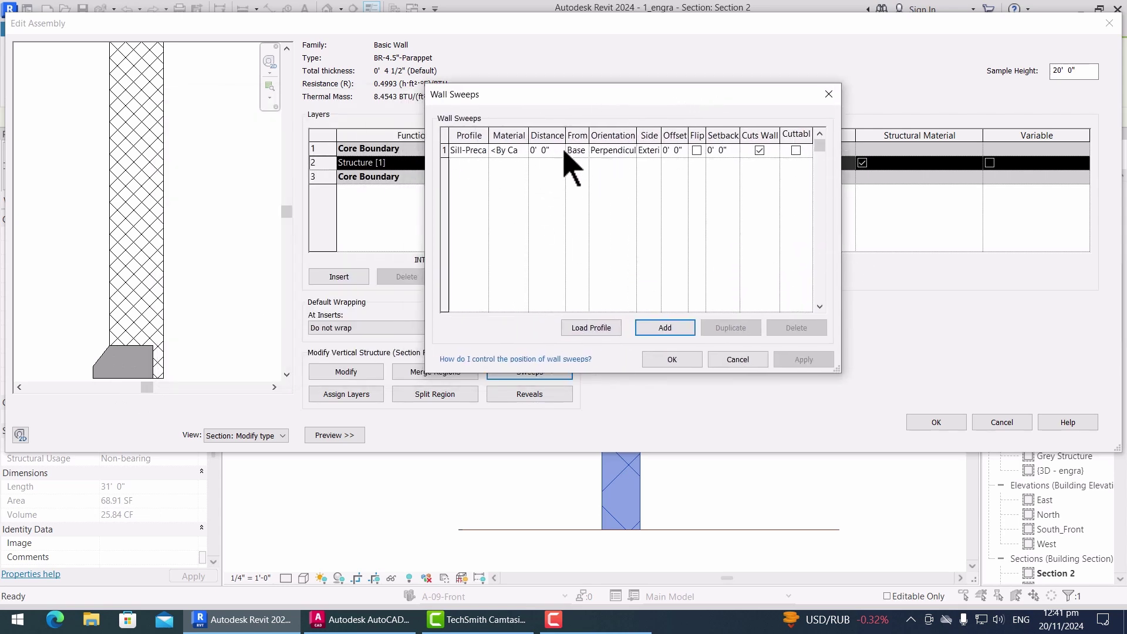
{"action": "left_click", "coordinate": [578, 151]}
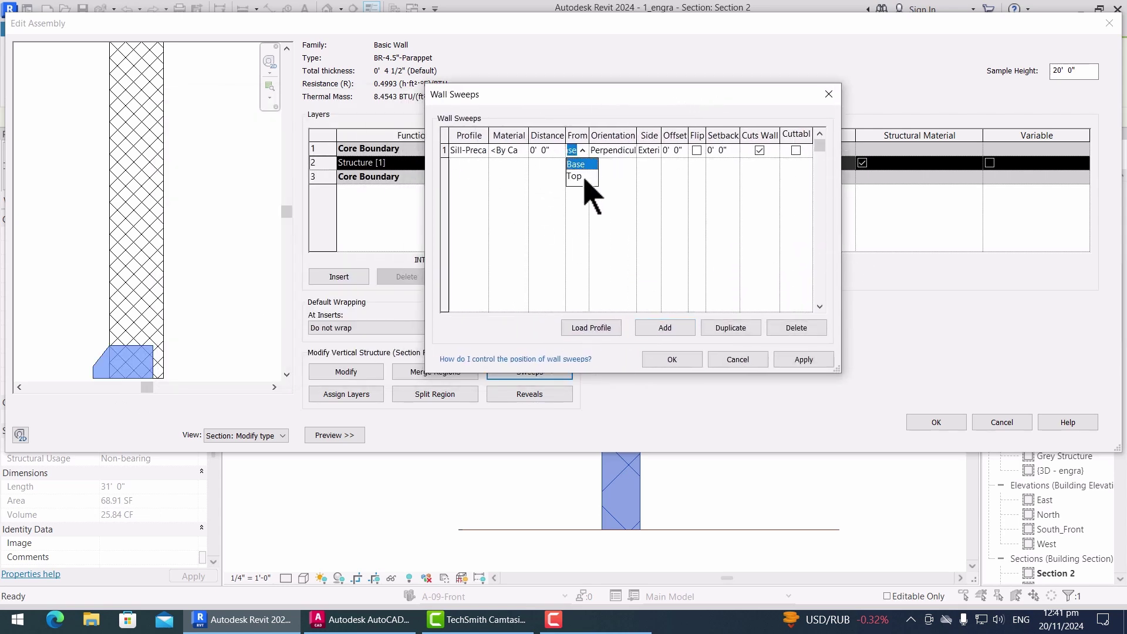
{"action": "left_click", "coordinate": [585, 179]}
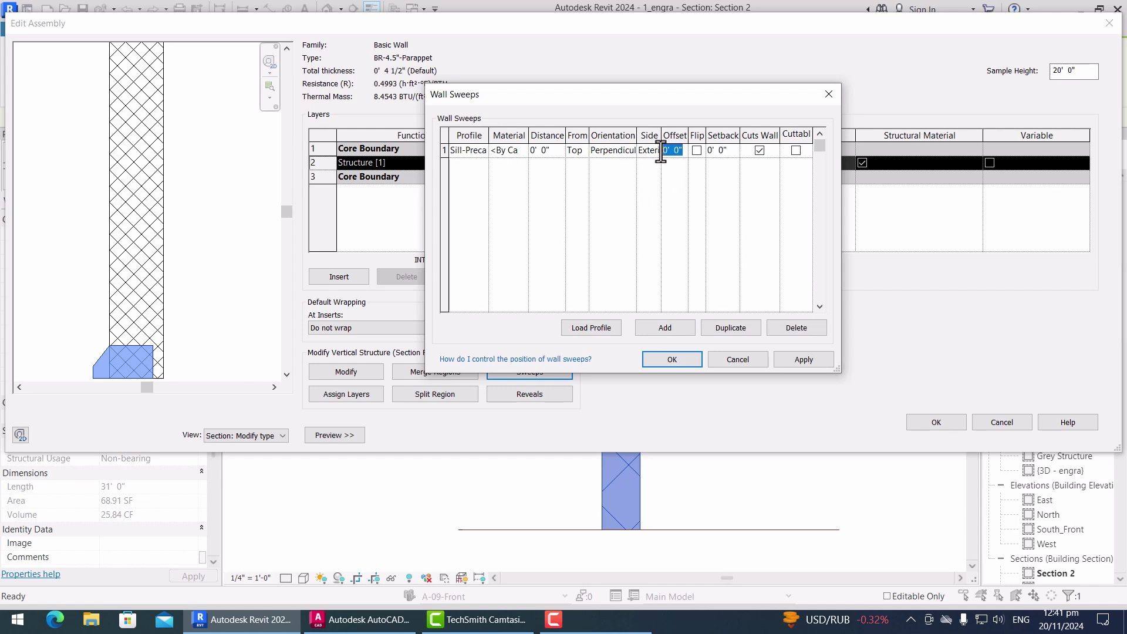
{"action": "type", "text": "1"}
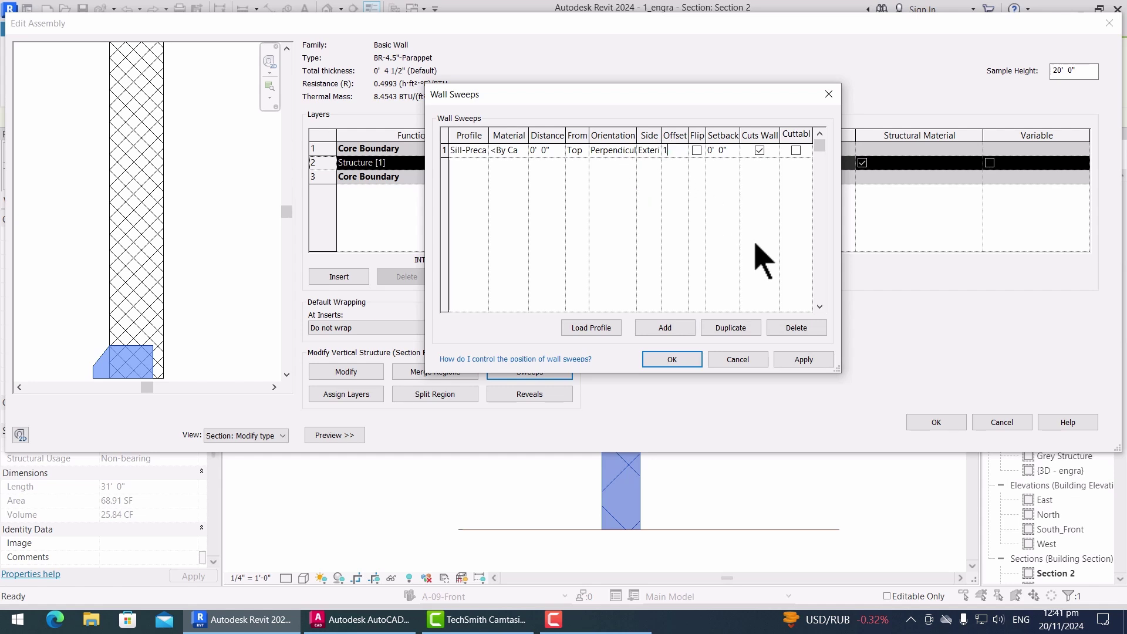
{"action": "left_click", "coordinate": [805, 360]}
{"action": "left_click", "coordinate": [675, 150]}
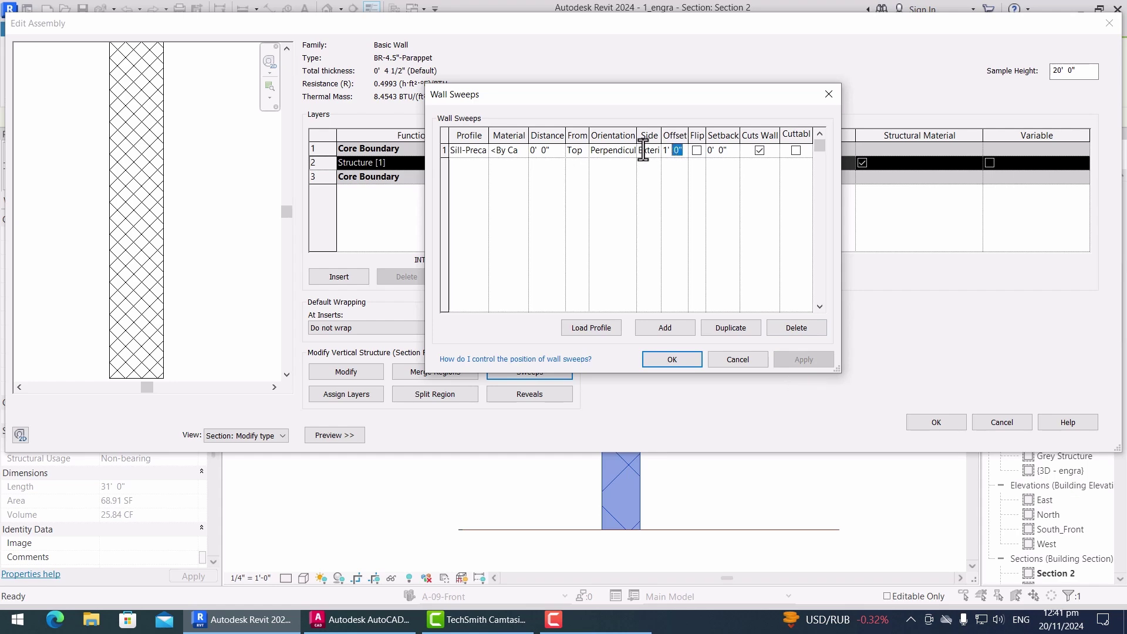
{"action": "left_click", "coordinate": [672, 359]}
{"action": "left_click", "coordinate": [936, 422]}
{"action": "left_click", "coordinate": [957, 433]}
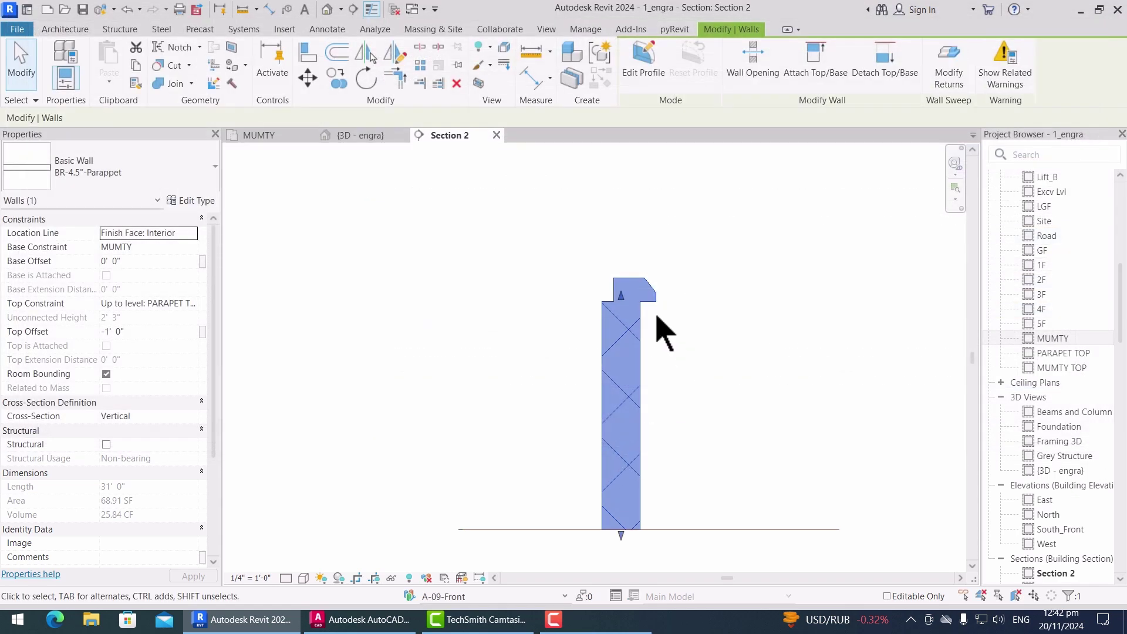
Step: Examine the parapet wall's top sweep in Section 2 and at the wall's end in the 3D view
{"action": "left_click", "coordinate": [704, 357]}
{"action": "scroll", "coordinate": [636, 281], "scroll_direction": "up", "scroll_amount": 2}
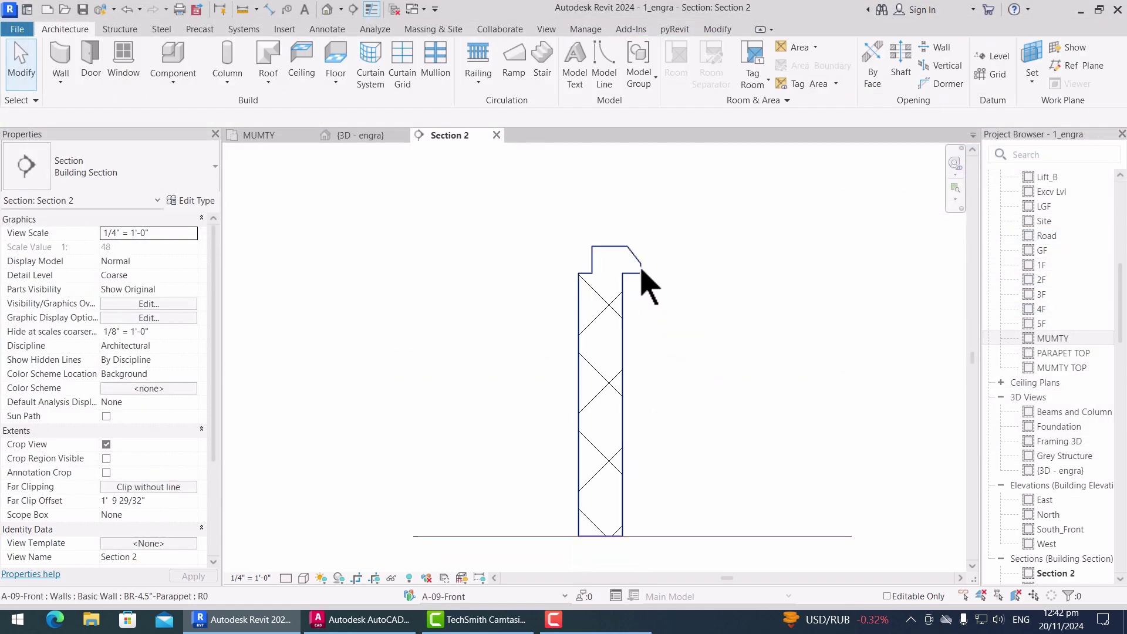
{"action": "left_click", "coordinate": [641, 271]}
{"action": "left_click", "coordinate": [360, 136]}
{"action": "scroll", "coordinate": [783, 376], "scroll_direction": "up", "scroll_amount": 3}
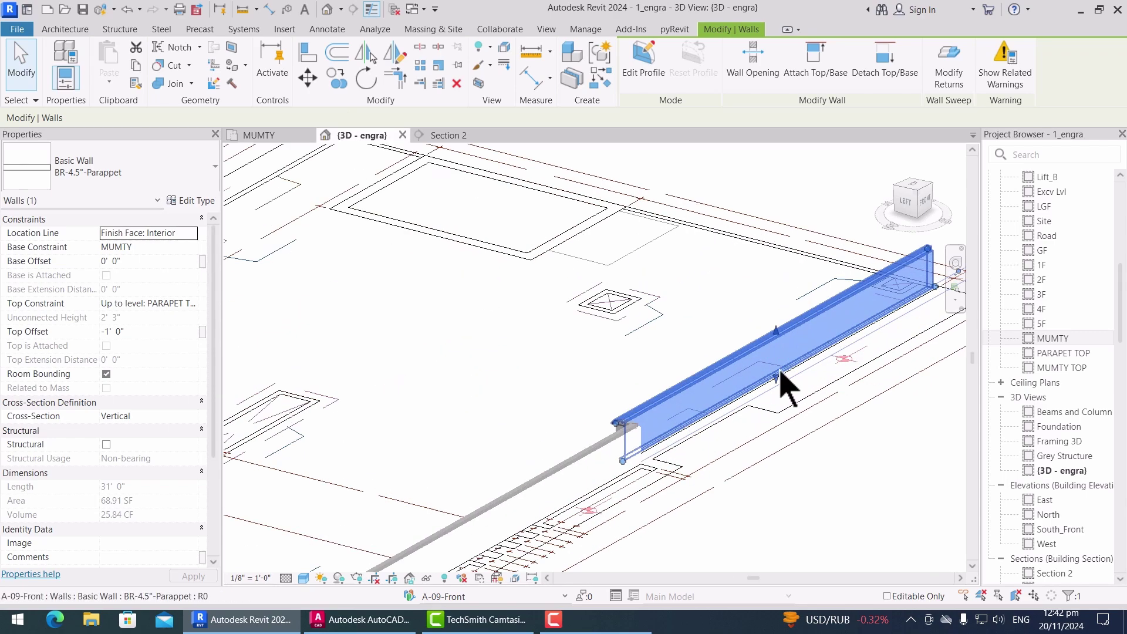
{"action": "key", "text": "Escape"}
{"action": "scroll", "coordinate": [558, 478], "scroll_direction": "up", "scroll_amount": 2}
{"action": "scroll", "coordinate": [503, 422], "scroll_direction": "down", "scroll_amount": 2}
{"action": "middle_click_drag", "start_coordinate": [503, 422], "coordinate": [801, 287]}
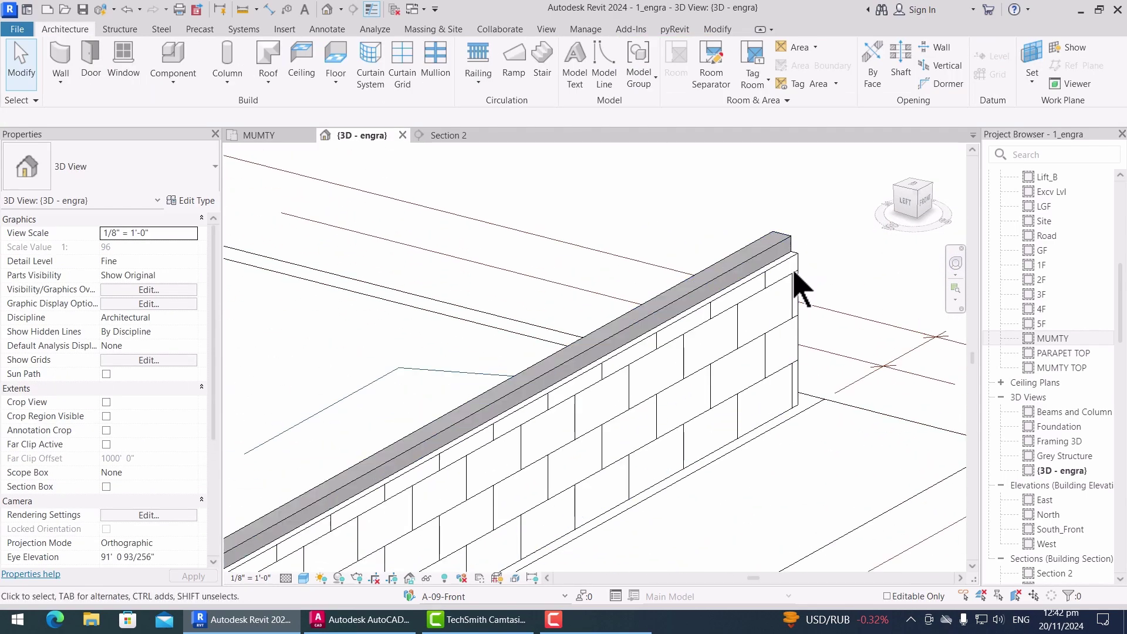
Step: Change the side of the BR-4.5"-Parappet type's wall sweep to Interior and accept the type changes
{"action": "left_click", "coordinate": [800, 284]}
{"action": "left_click", "coordinate": [201, 203]}
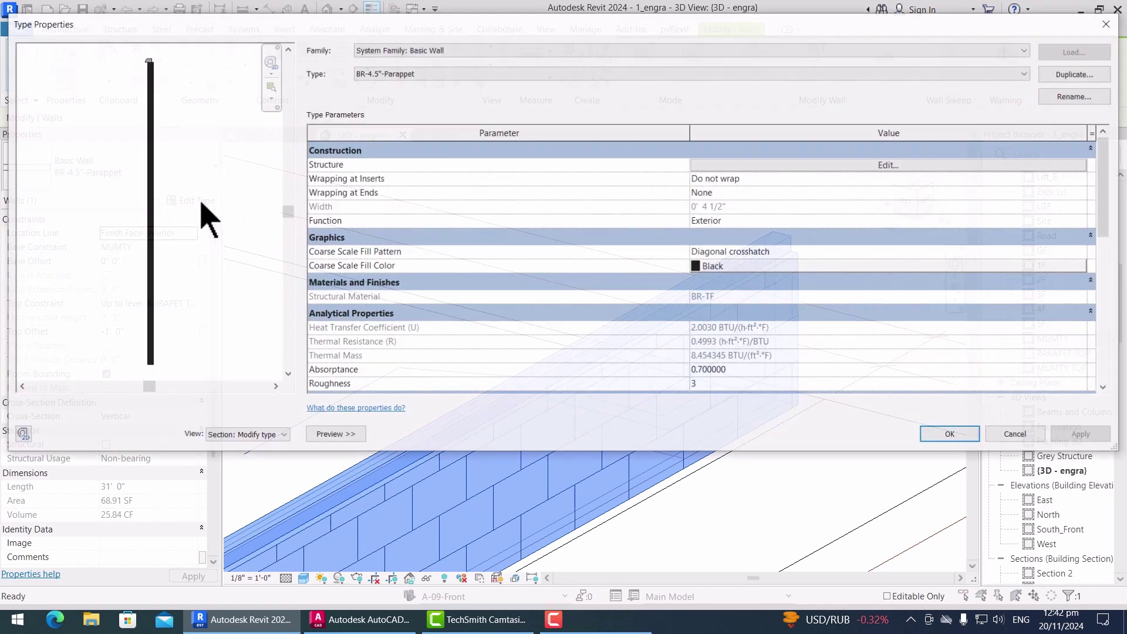
{"action": "left_click", "coordinate": [888, 166]}
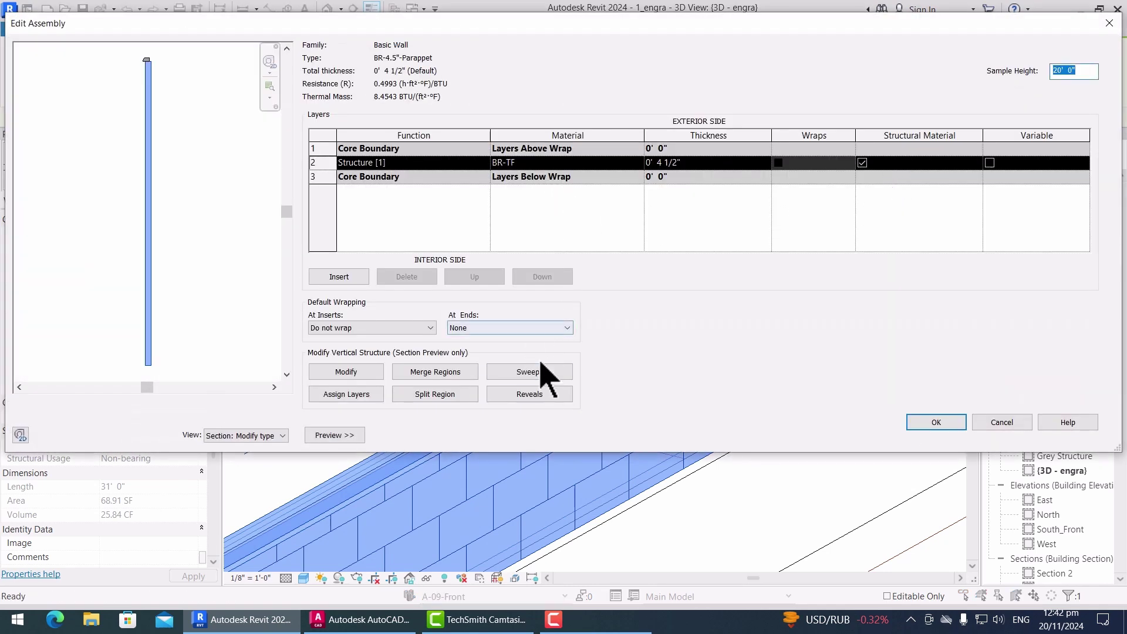
{"action": "left_click", "coordinate": [544, 374]}
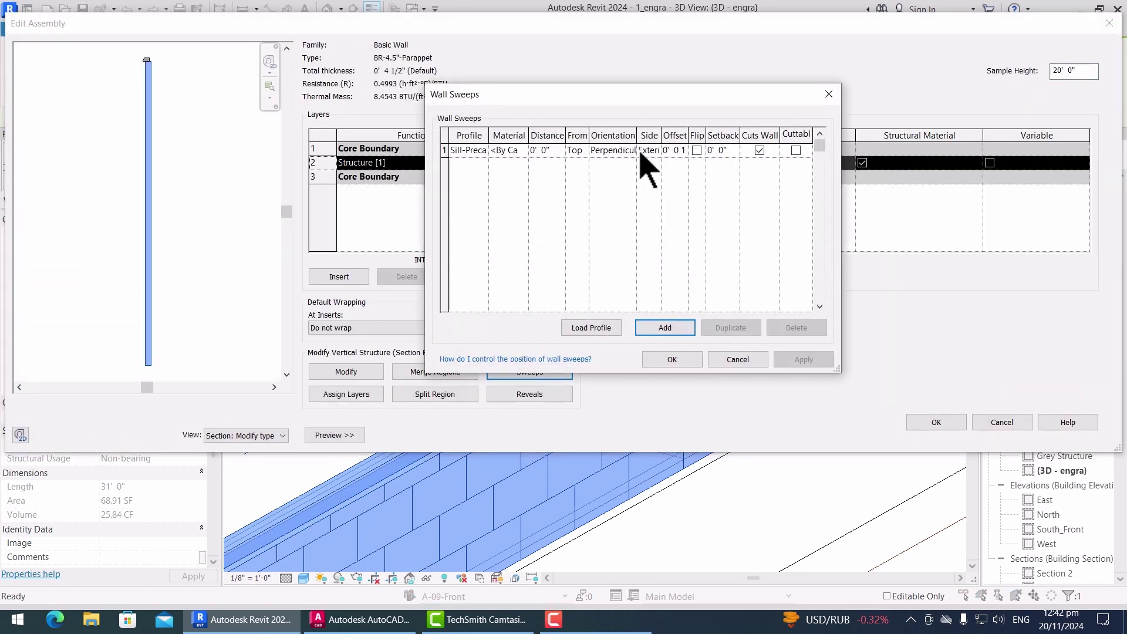
{"action": "left_click", "coordinate": [646, 151]}
{"action": "left_click", "coordinate": [653, 151]}
{"action": "left_click", "coordinate": [658, 170]}
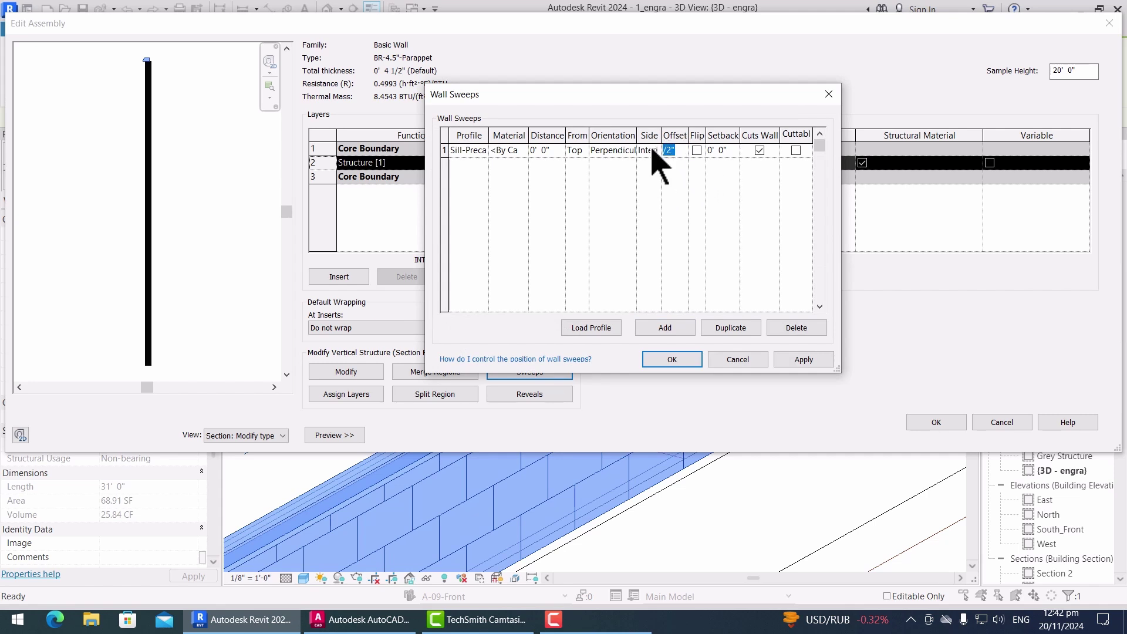
{"action": "left_click", "coordinate": [804, 359]}
{"action": "left_click", "coordinate": [672, 360]}
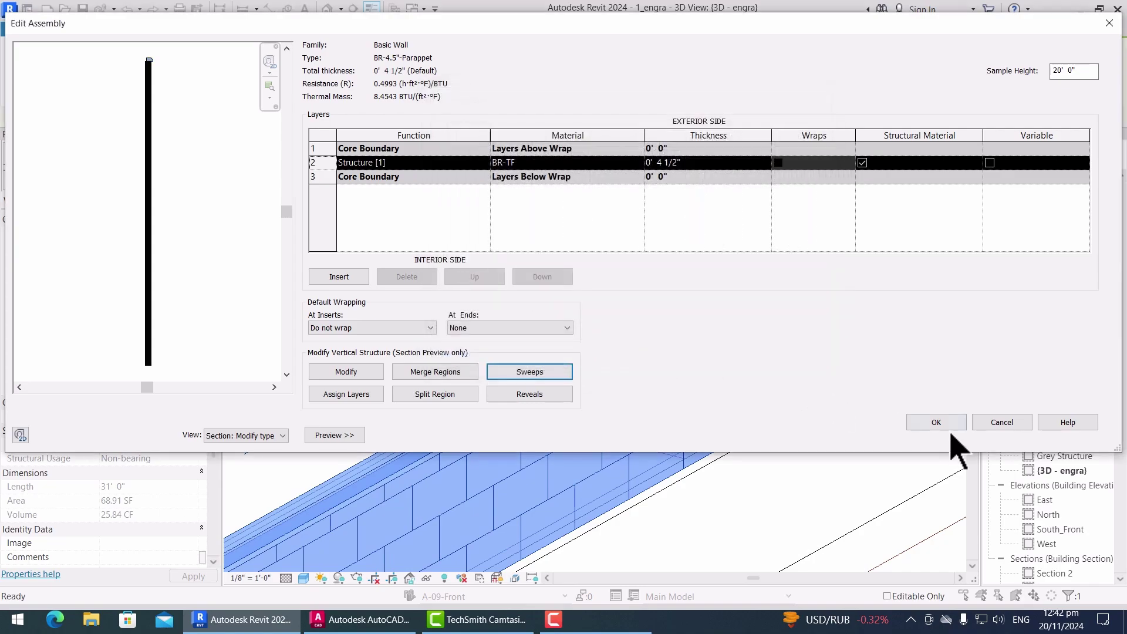
{"action": "left_click", "coordinate": [937, 422]}
{"action": "left_click", "coordinate": [946, 432]}
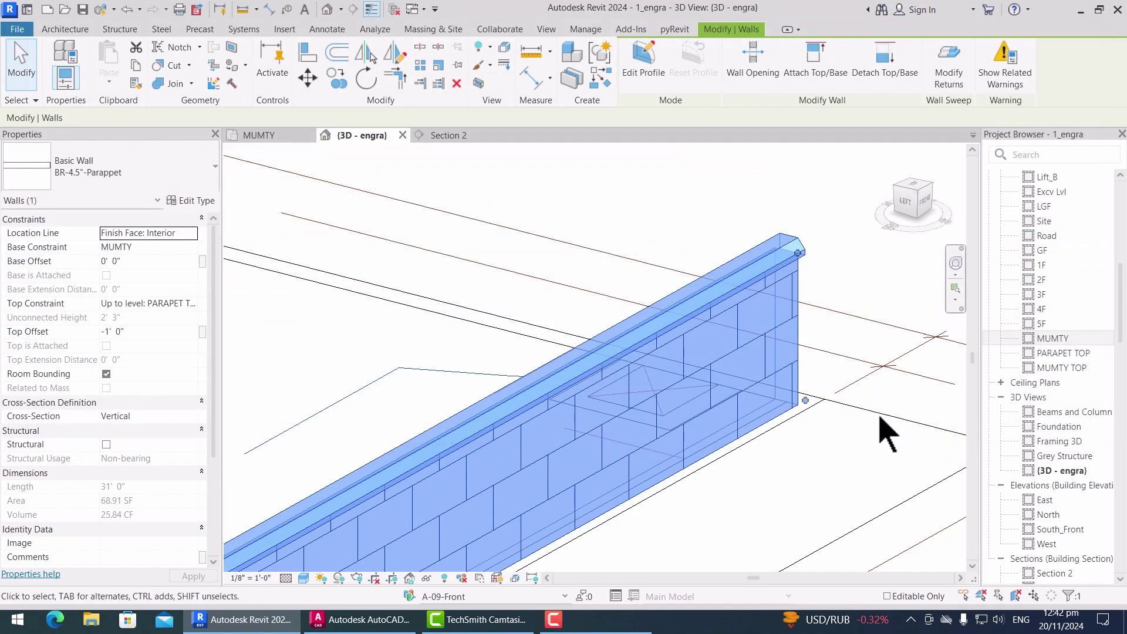
Step: Inspect the sweep along the front parapet in 3D, checking the step corner and the far end of the wall
{"action": "left_click", "coordinate": [875, 437]}
{"action": "scroll", "coordinate": [877, 251], "scroll_direction": "down", "scroll_amount": 3}
{"action": "middle_click_drag", "start_coordinate": [855, 208], "coordinate": [540, 478], "text": "shift"}
{"action": "scroll", "coordinate": [634, 319], "scroll_direction": "up", "scroll_amount": 8}
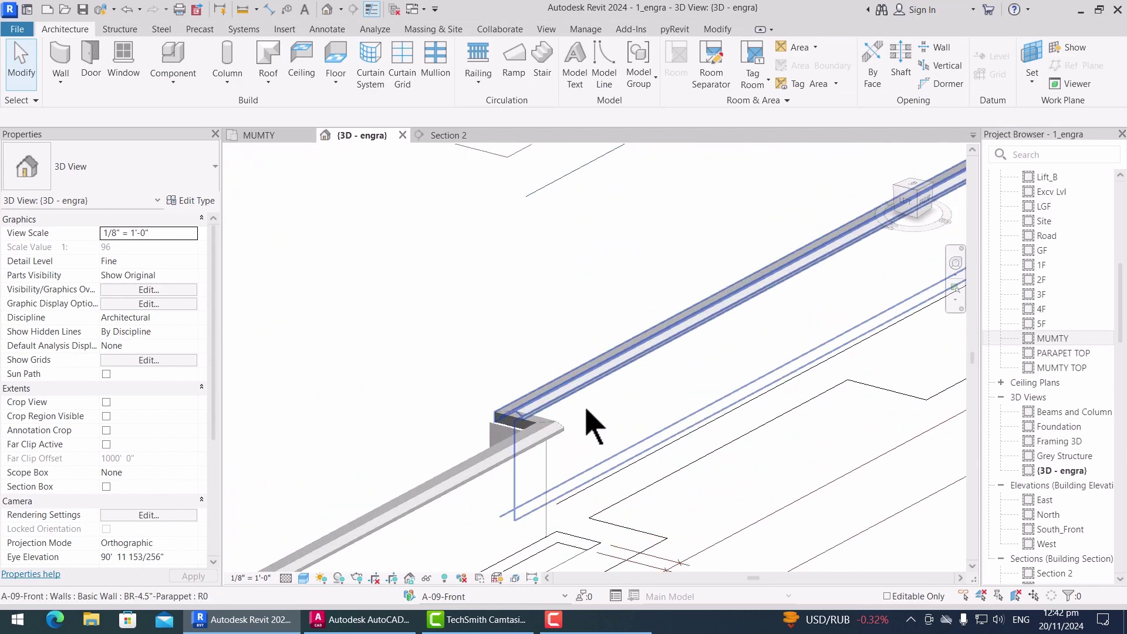
{"action": "left_click", "coordinate": [545, 405]}
{"action": "key", "text": "Escape"}
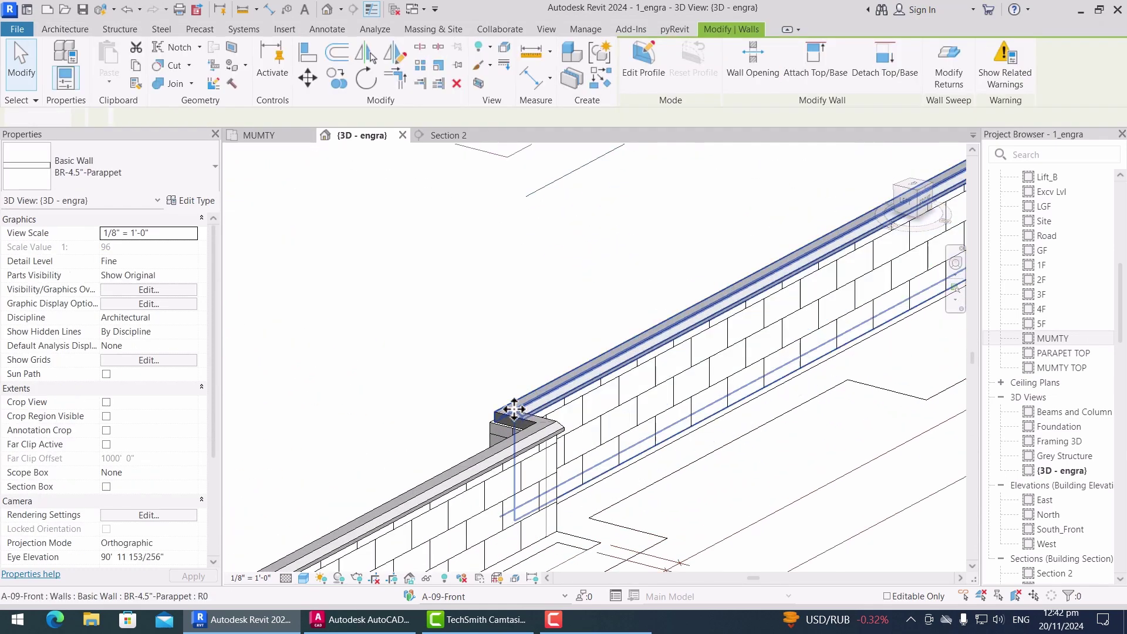
{"action": "scroll", "coordinate": [768, 340], "scroll_direction": "down", "scroll_amount": 5}
{"action": "scroll", "coordinate": [774, 321], "scroll_direction": "up", "scroll_amount": 5}
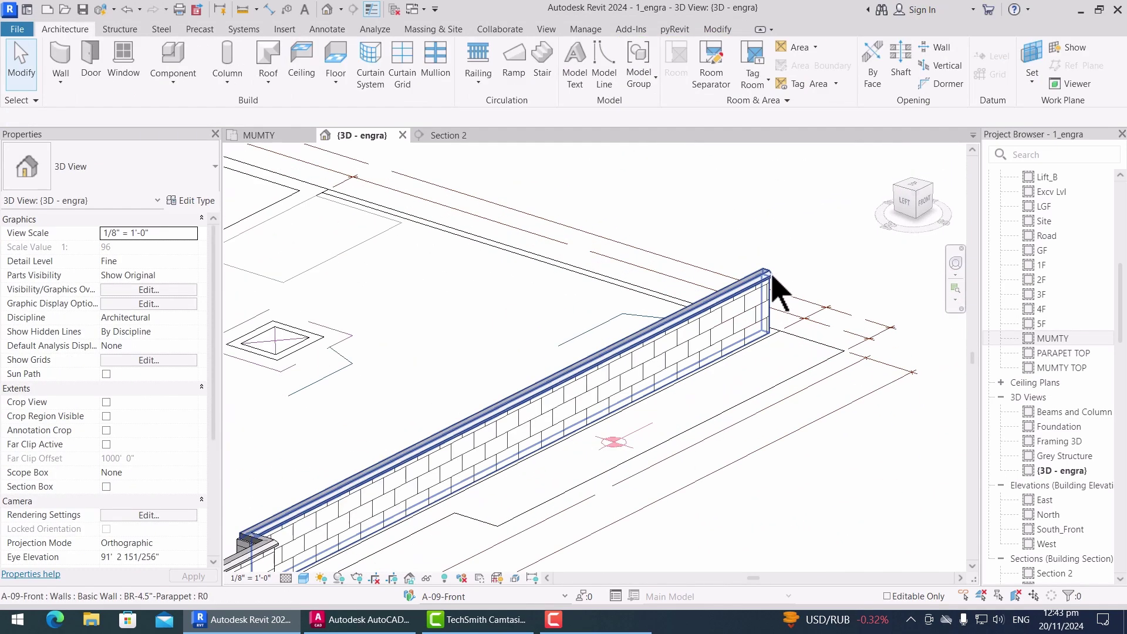
{"action": "scroll", "coordinate": [755, 327], "scroll_direction": "down", "scroll_amount": 5}
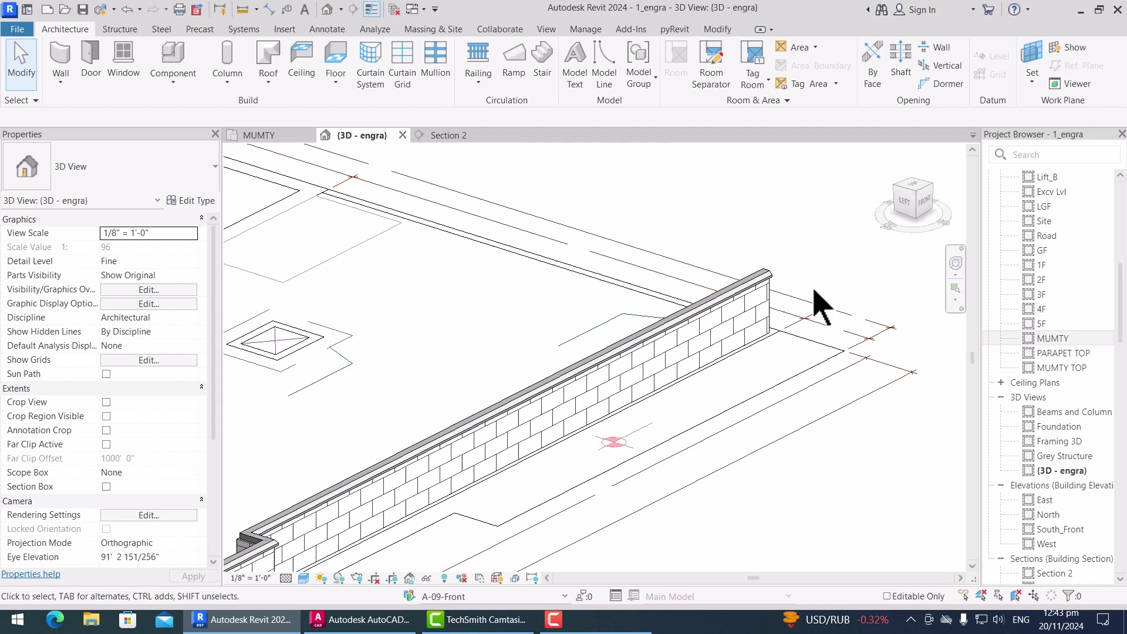
Step: Create a similar parapet wall about 20' long along the side CAD outline near the front corner, and check its end profile
{"action": "left_click", "coordinate": [747, 327]}
{"action": "key", "text": "c"}
{"action": "key", "text": "s"}
{"action": "scroll", "coordinate": [493, 487], "scroll_direction": "up", "scroll_amount": 6}
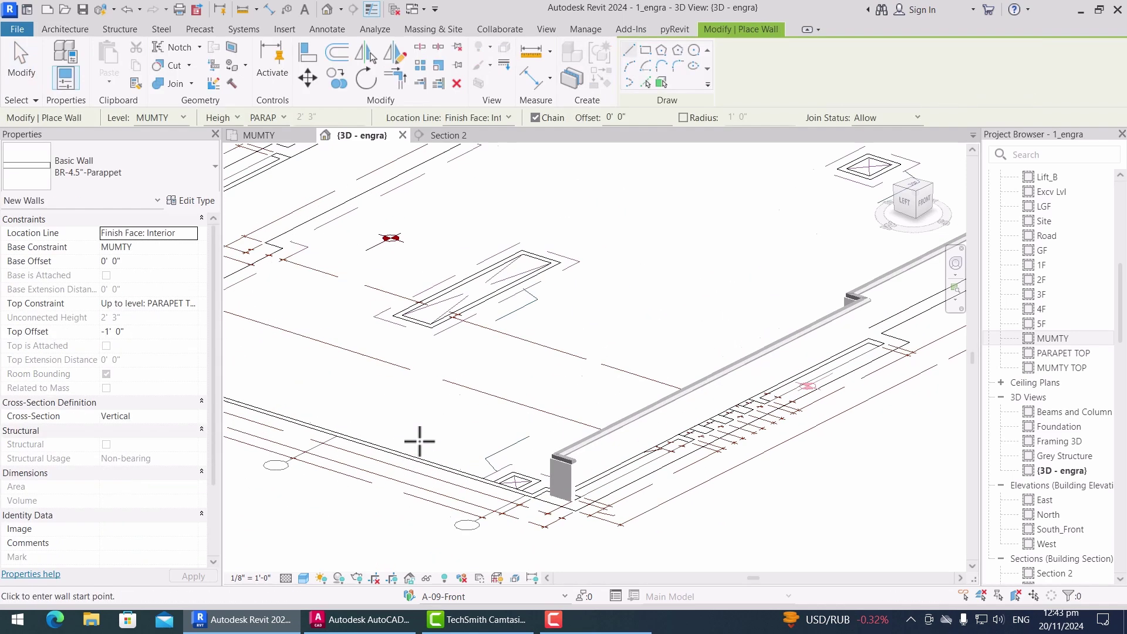
{"action": "scroll", "coordinate": [546, 500], "scroll_direction": "down", "scroll_amount": 3}
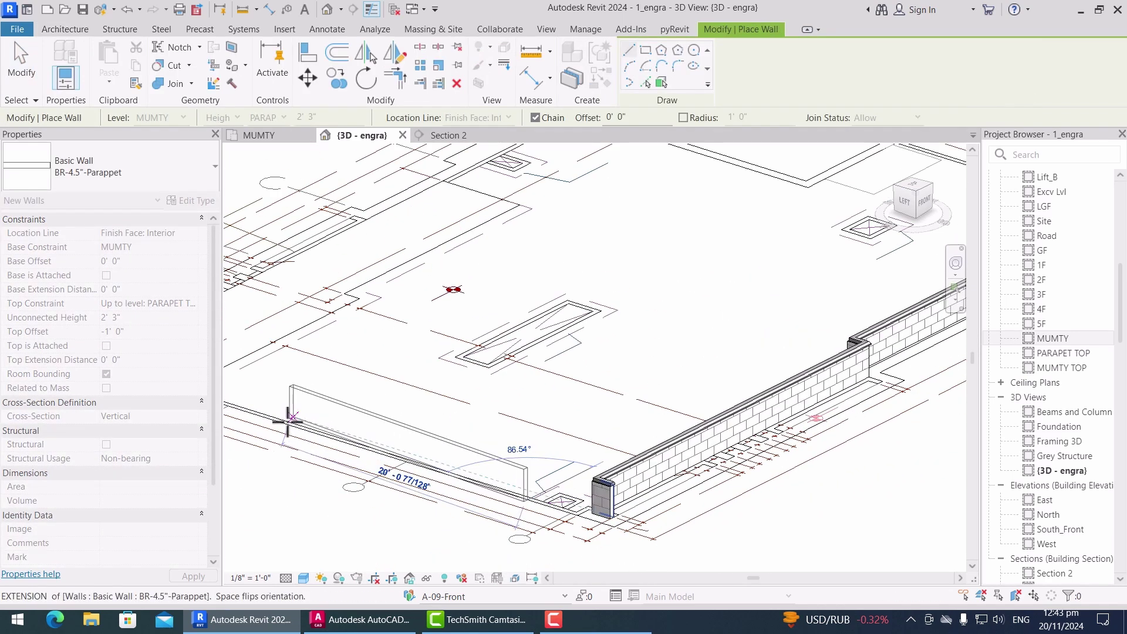
{"action": "key", "text": "Escape"}
{"action": "key", "text": "Escape"}
{"action": "scroll", "coordinate": [523, 472], "scroll_direction": "up", "scroll_amount": 8}
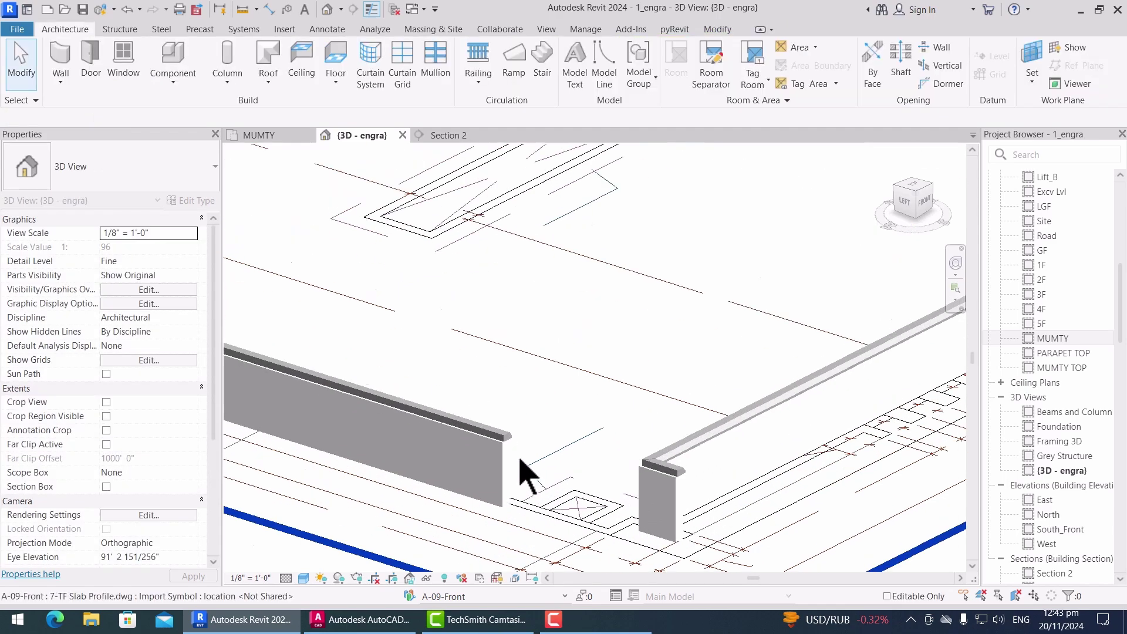
{"action": "left_click", "coordinate": [471, 461]}
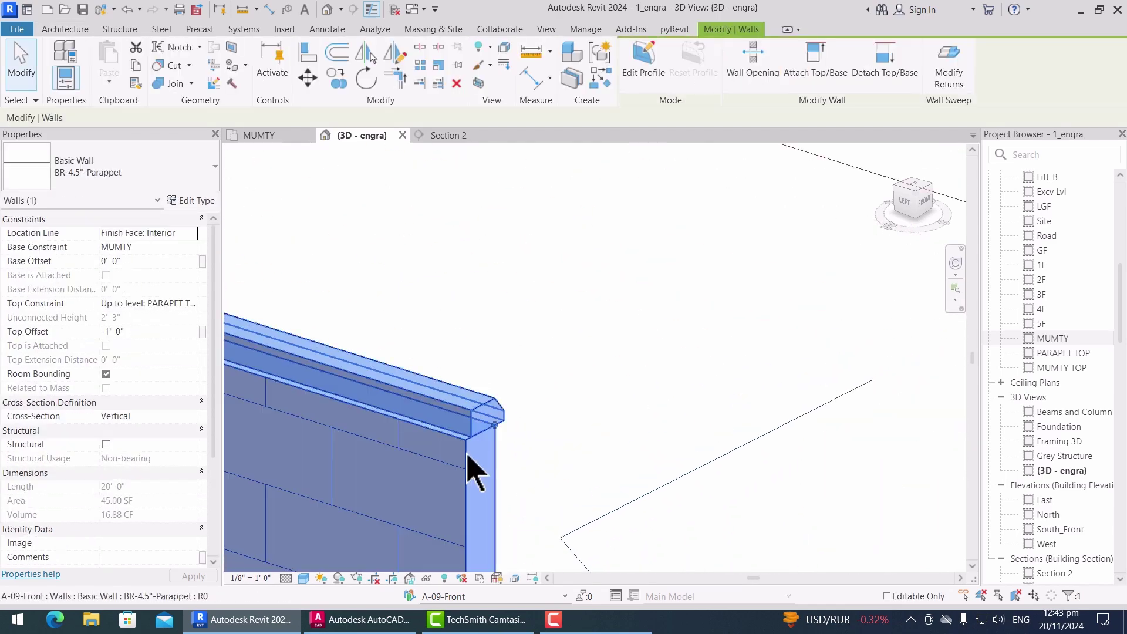
{"action": "left_click", "coordinate": [599, 428]}
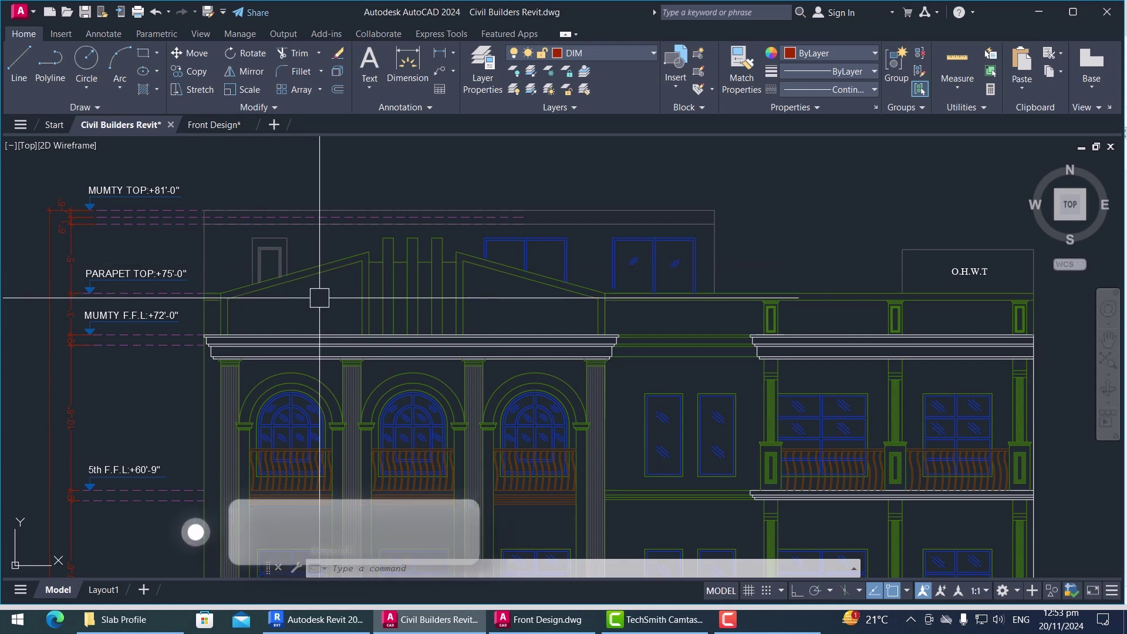
Step: Switch to AutoCAD, review the parapet area of the front elevation and bring up the Front Design drawing
{"action": "left_click", "coordinate": [187, 171]}
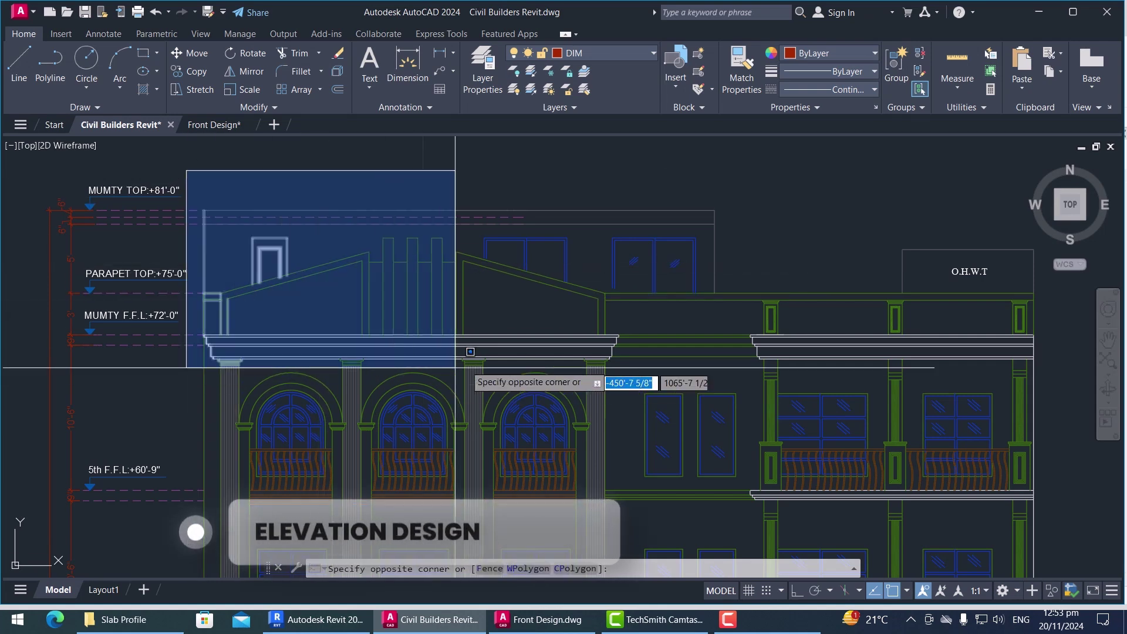
{"action": "key", "text": "Escape"}
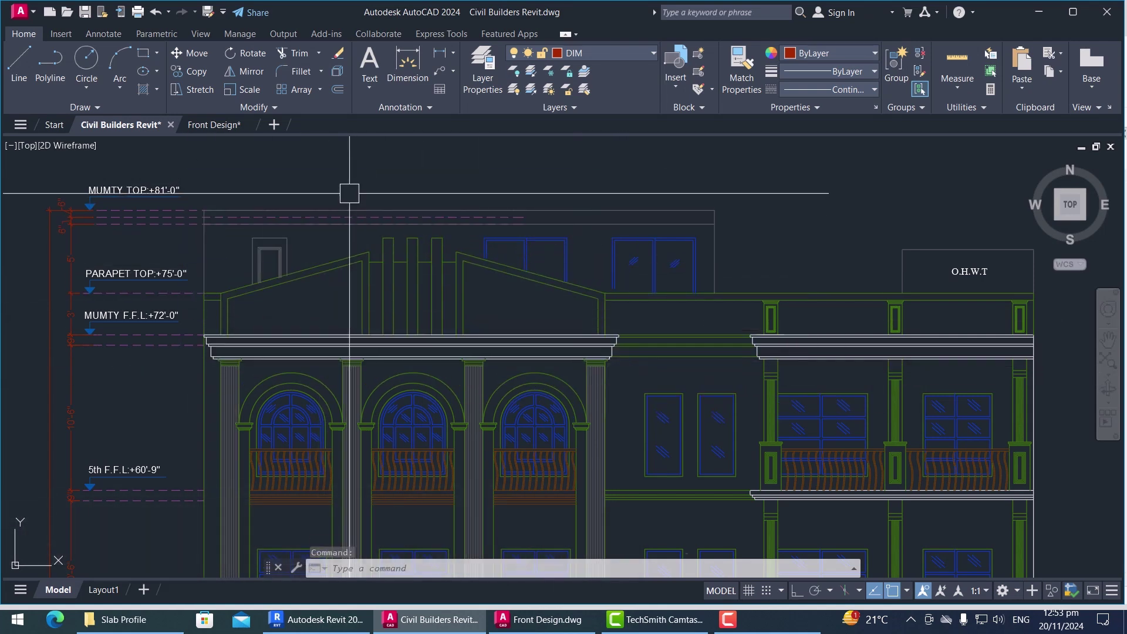
{"action": "left_click", "coordinate": [210, 126]}
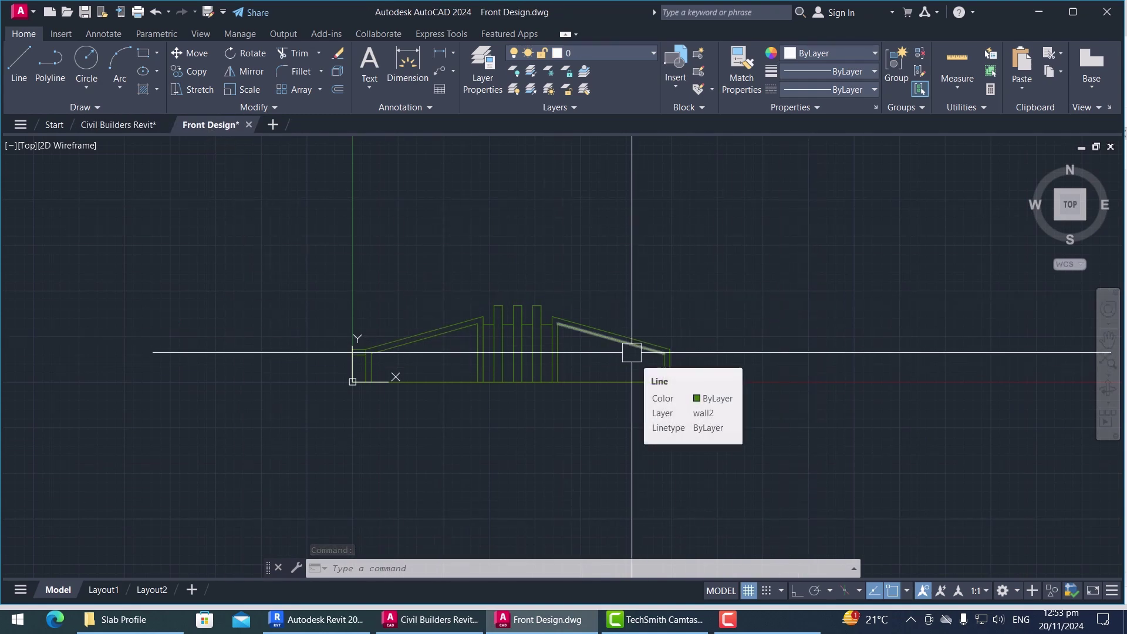
Step: Switch back to Revit, open the South_Front elevation and import Front Design.dwg into it
{"action": "left_click", "coordinate": [333, 623]}
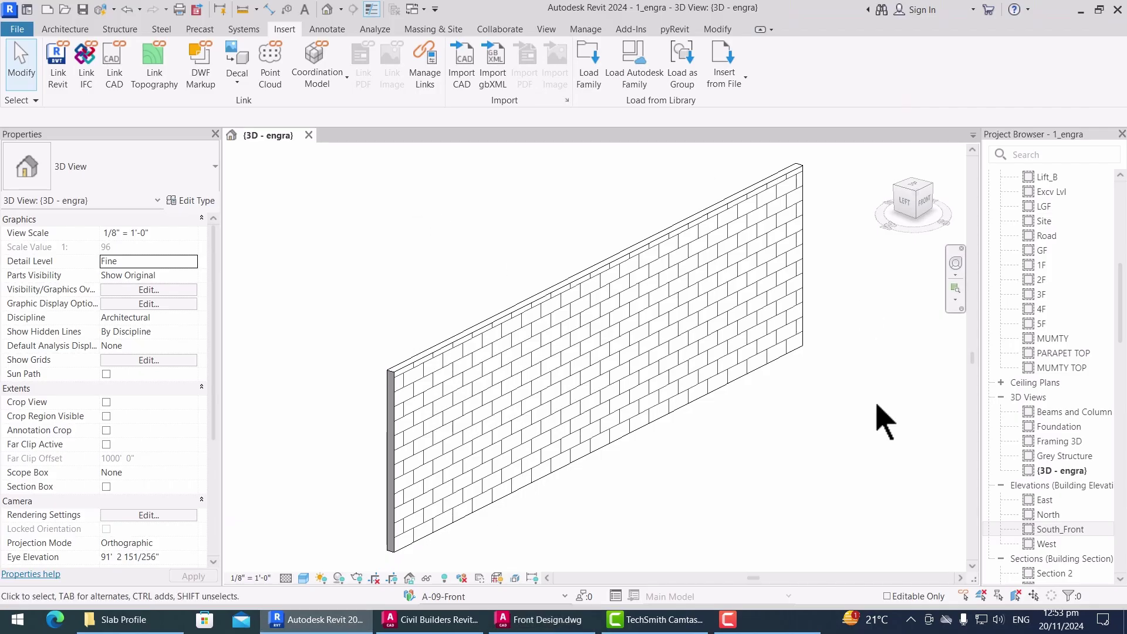
{"action": "double_click", "coordinate": [1060, 529]}
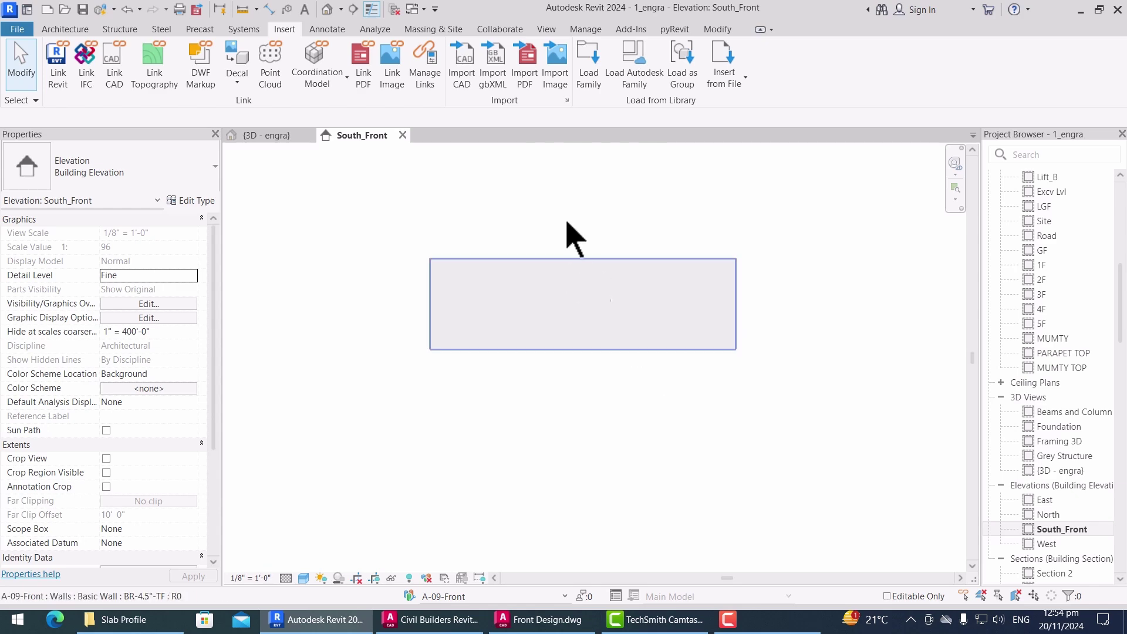
{"action": "left_click", "coordinate": [470, 85]}
{"action": "left_click", "coordinate": [363, 287]}
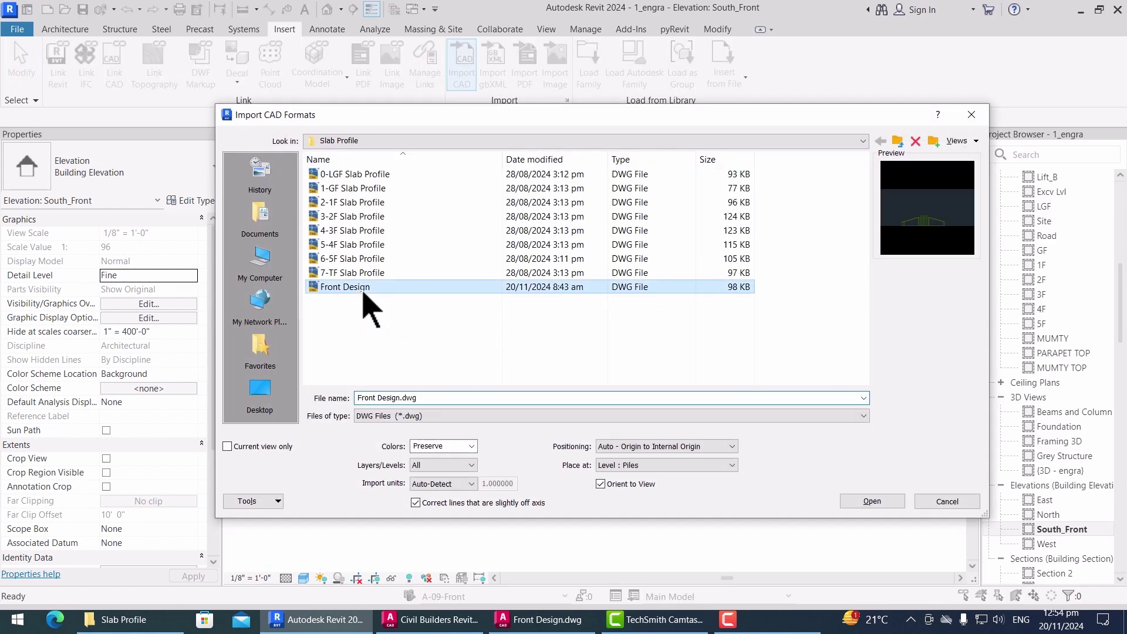
{"action": "left_click", "coordinate": [873, 501]}
Step: Unpin the imported Front Design drawing and move it up about 141' onto the front wall
{"action": "scroll", "coordinate": [625, 399], "scroll_direction": "down", "scroll_amount": 5}
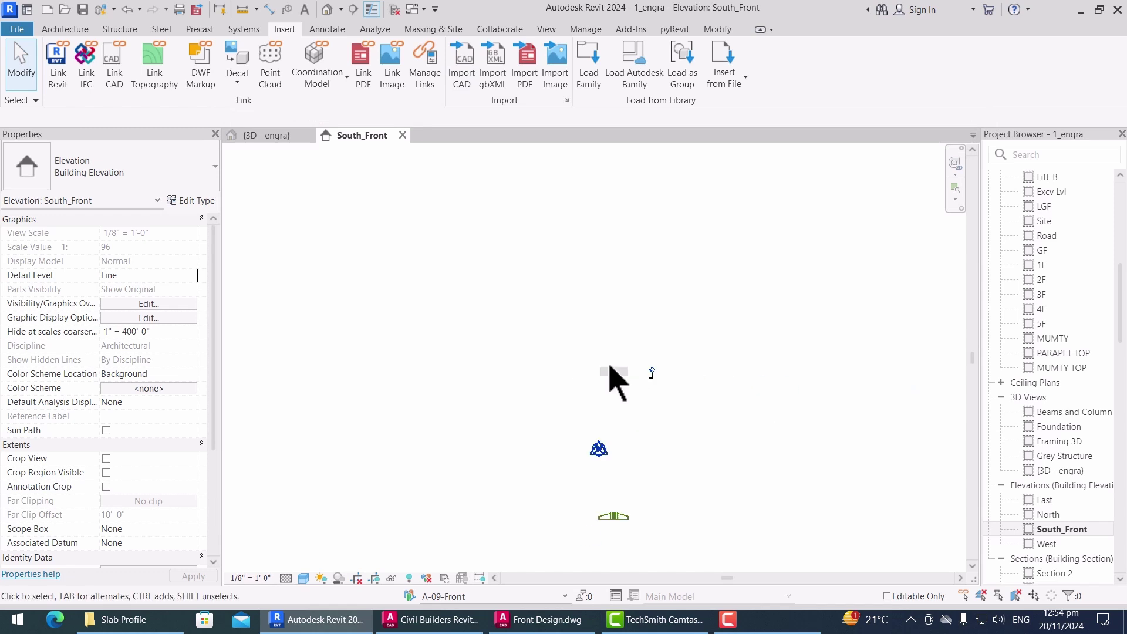
{"action": "scroll", "coordinate": [633, 527], "scroll_direction": "up", "scroll_amount": 2}
{"action": "left_click", "coordinate": [611, 510]}
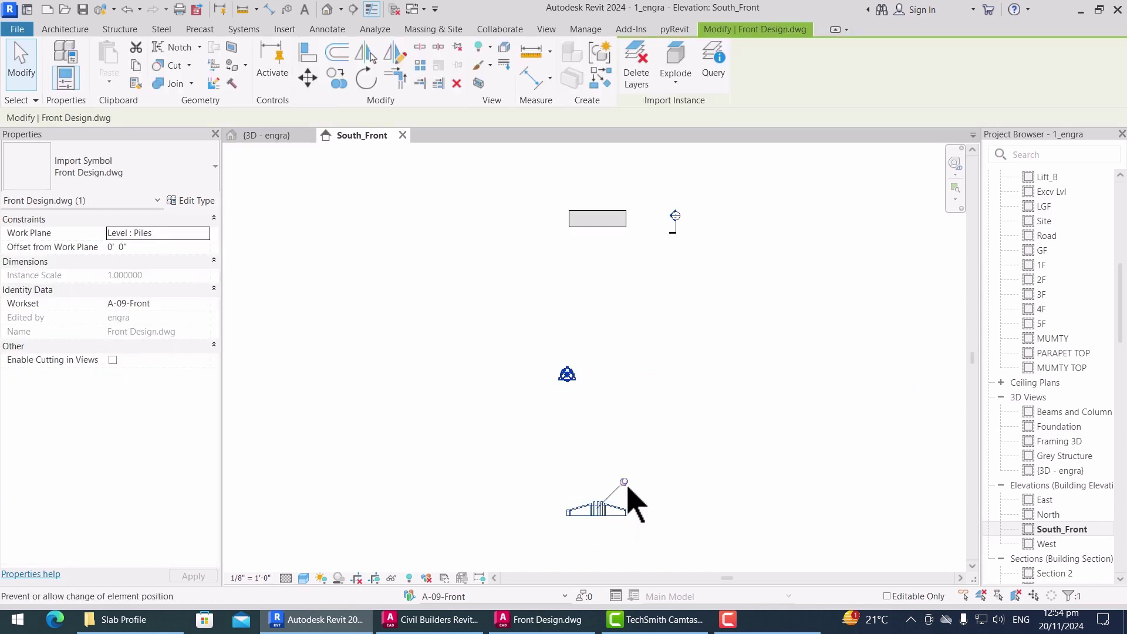
{"action": "left_click_drag", "start_coordinate": [596, 510], "coordinate": [600, 230]}
{"action": "scroll", "coordinate": [634, 231], "scroll_direction": "up", "scroll_amount": 6}
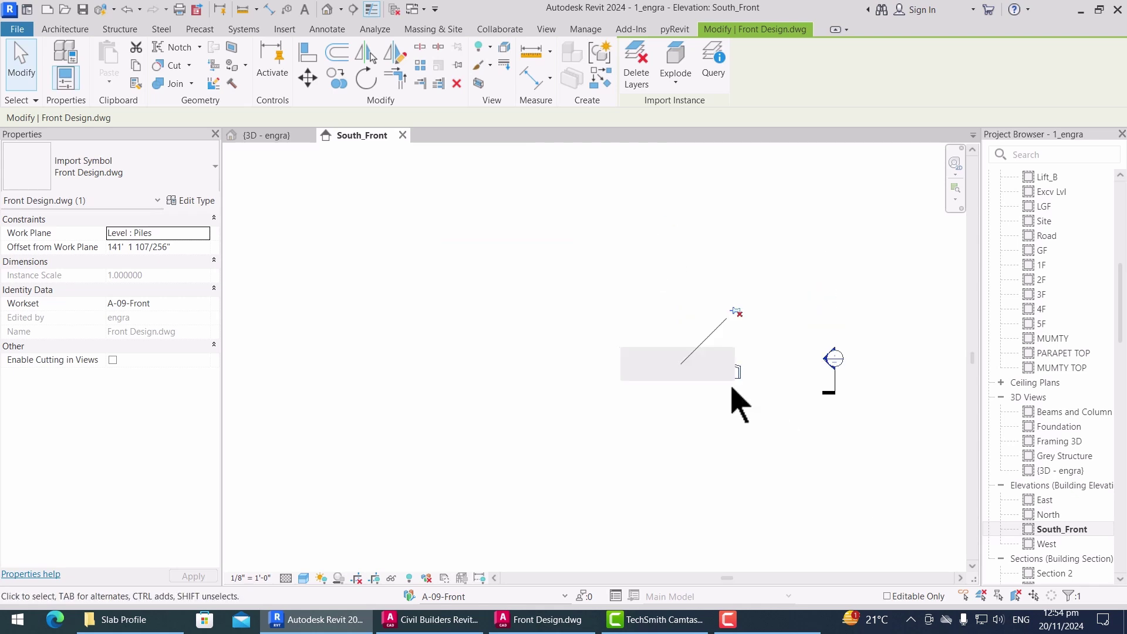
{"action": "middle_click_drag", "start_coordinate": [744, 355], "coordinate": [786, 402]}
{"action": "scroll", "coordinate": [790, 408], "scroll_direction": "down", "scroll_amount": 2}
{"action": "scroll", "coordinate": [790, 408], "scroll_direction": "up", "scroll_amount": 2}
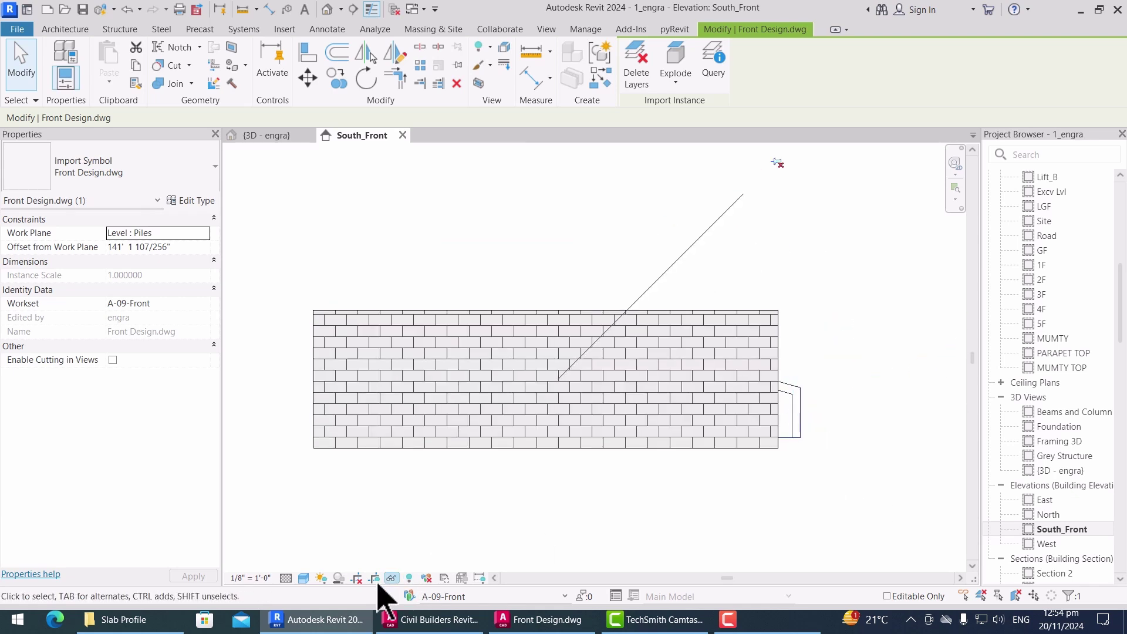
Step: Show the South_Front elevation in Wireframe and open the front wall's profile for editing
{"action": "left_click", "coordinate": [303, 579]}
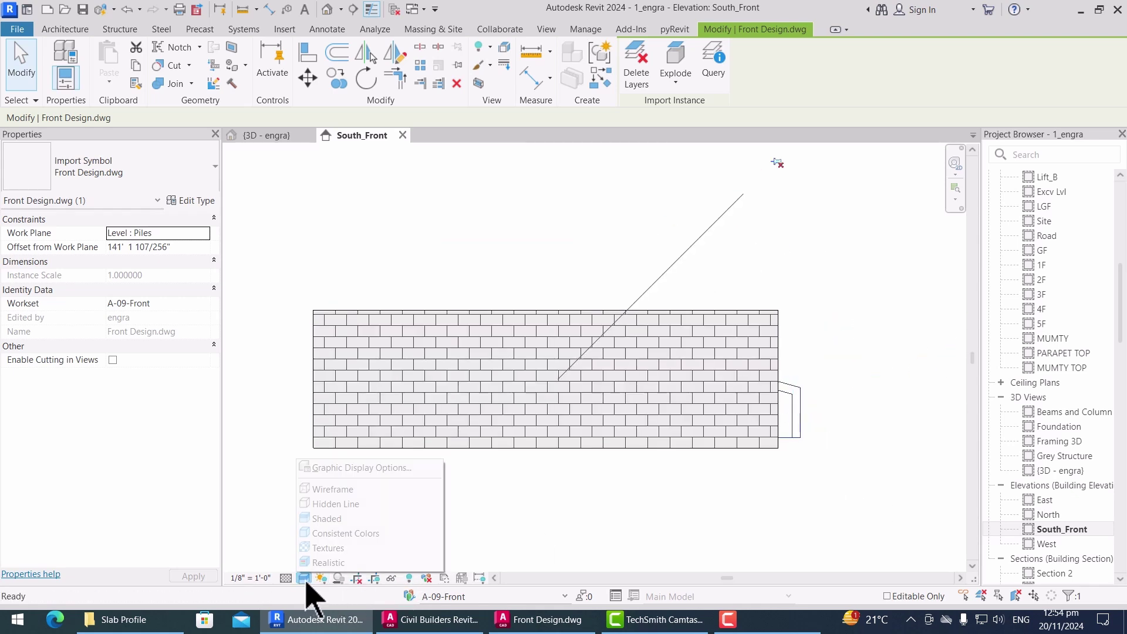
{"action": "left_click", "coordinate": [335, 504]}
{"action": "key", "text": "Escape"}
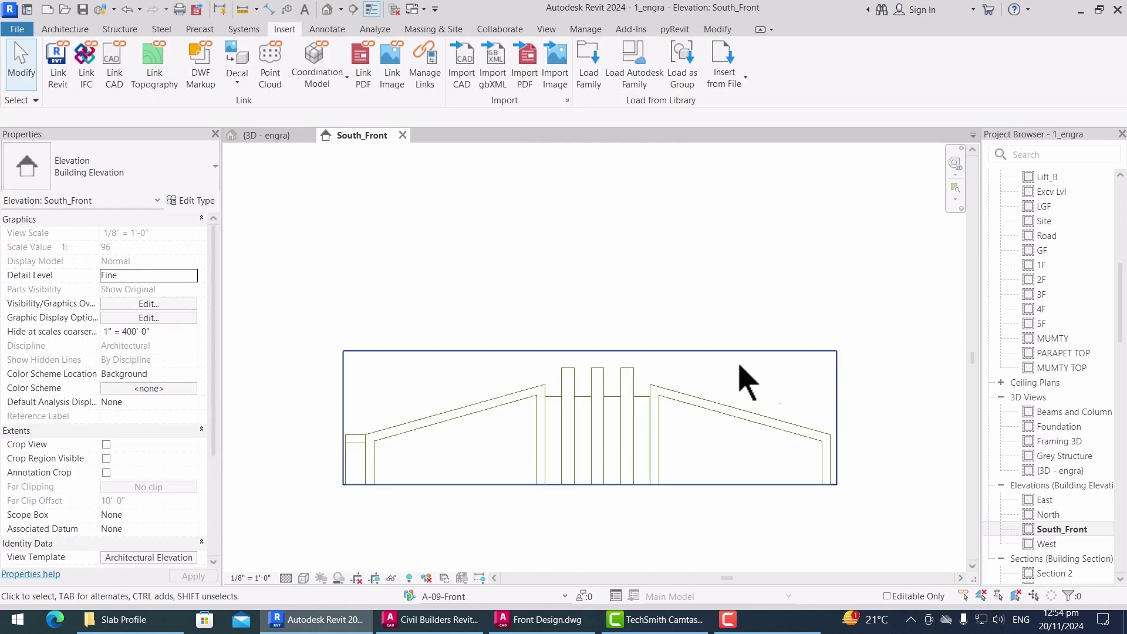
{"action": "left_click", "coordinate": [725, 378]}
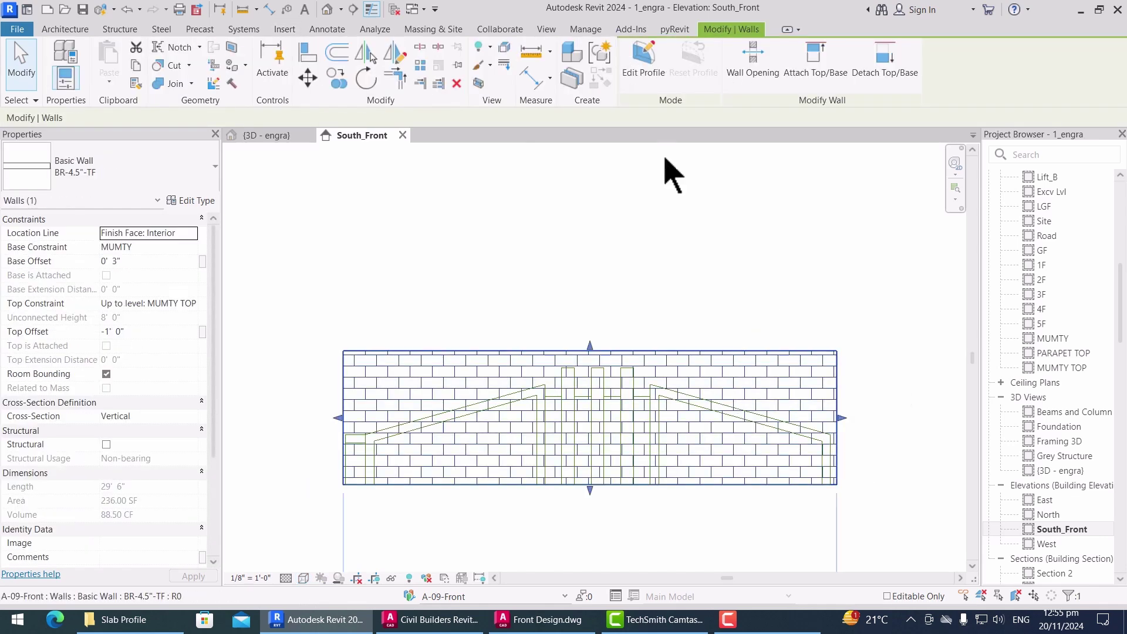
{"action": "left_click", "coordinate": [644, 65]}
{"action": "scroll", "coordinate": [499, 418], "scroll_direction": "up", "scroll_amount": 2}
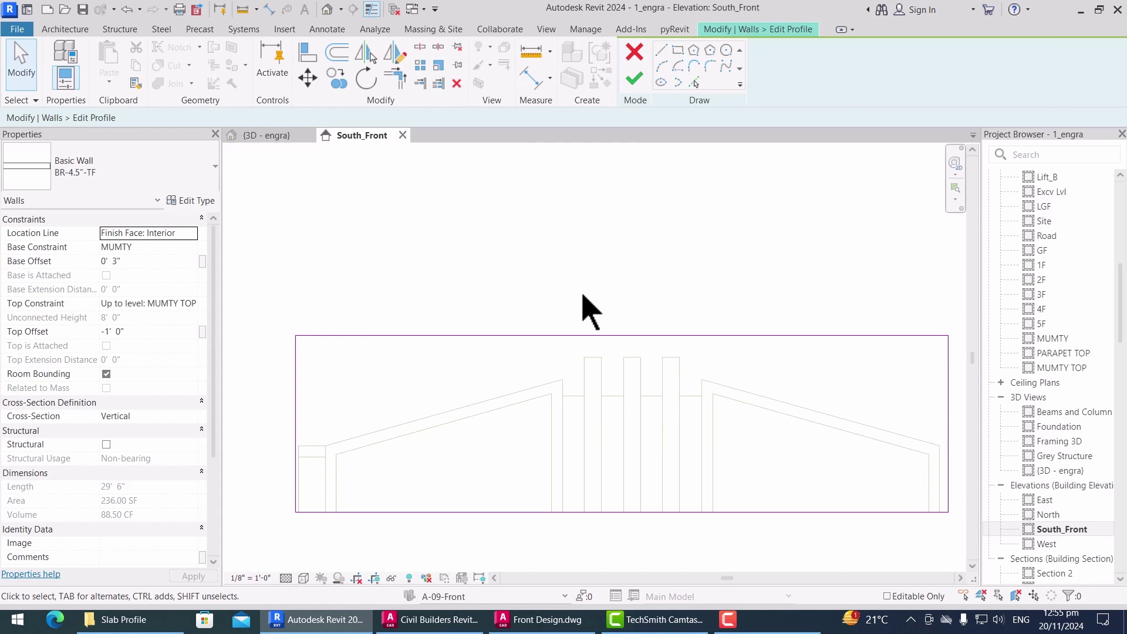
Step: Add profile lines from the imported design's left outer slope, left end edge and the stepped recess beside the first pillar
{"action": "left_click", "coordinate": [695, 83]}
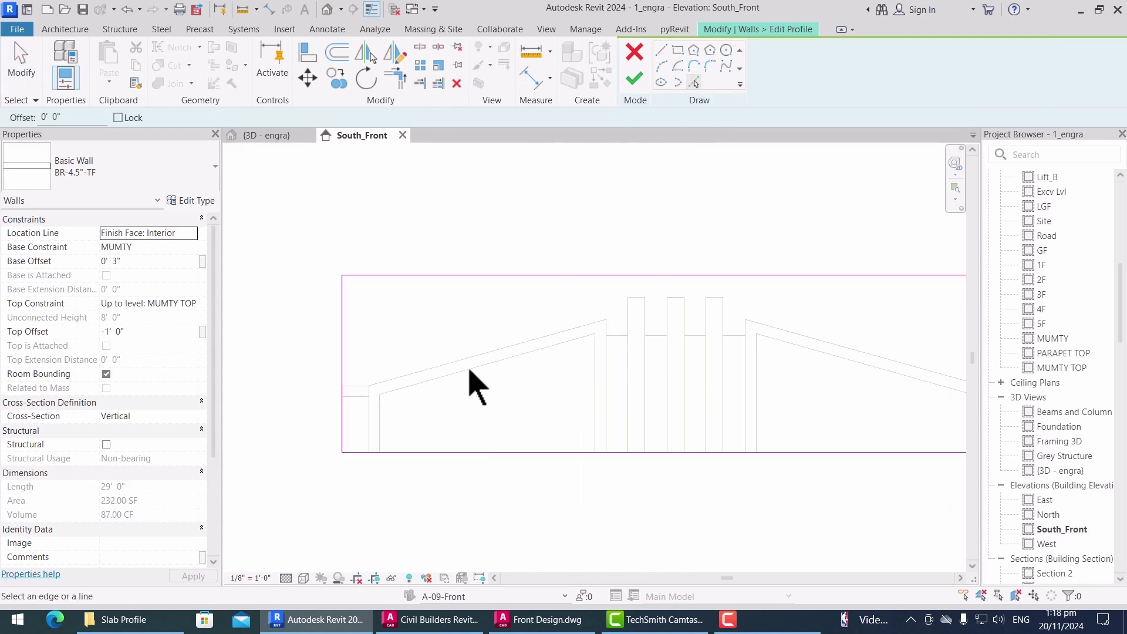
{"action": "left_click", "coordinate": [469, 362]}
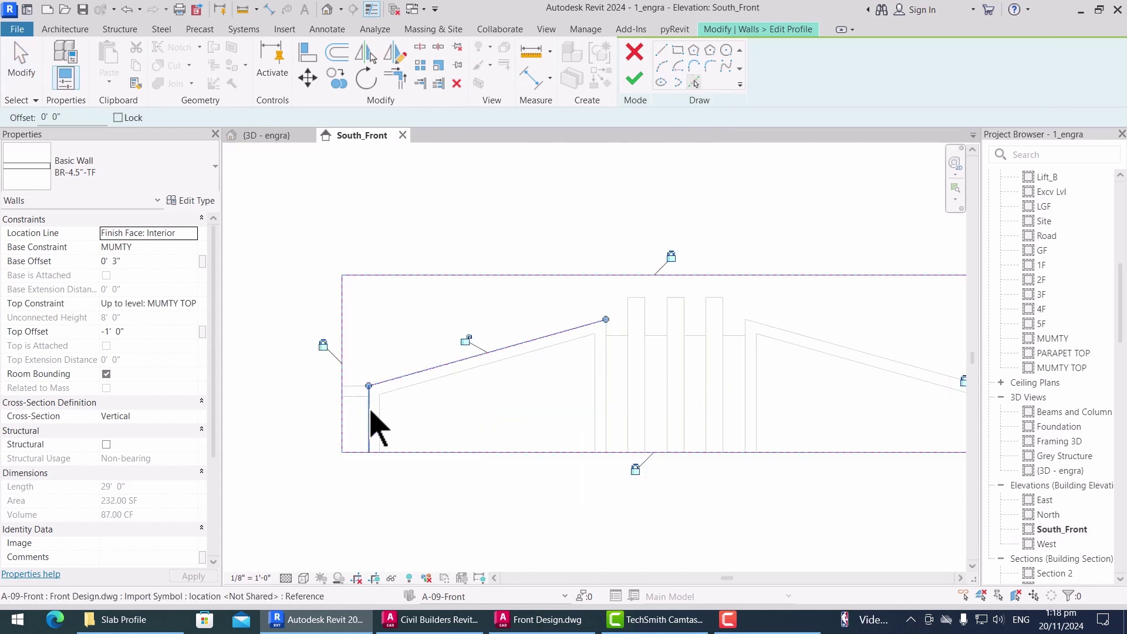
{"action": "left_click", "coordinate": [370, 410]}
{"action": "scroll", "coordinate": [622, 333], "scroll_direction": "up", "scroll_amount": 5}
{"action": "left_click", "coordinate": [590, 343]}
{"action": "left_click", "coordinate": [558, 336]}
{"action": "scroll", "coordinate": [549, 322], "scroll_direction": "up", "scroll_amount": 2}
{"action": "scroll", "coordinate": [514, 325], "scroll_direction": "down", "scroll_amount": 1}
Step: Add profile lines from the three pillars' outlines, the ledges between them and the right outer slope with its inner vertical edge
{"action": "left_click", "coordinate": [580, 311]}
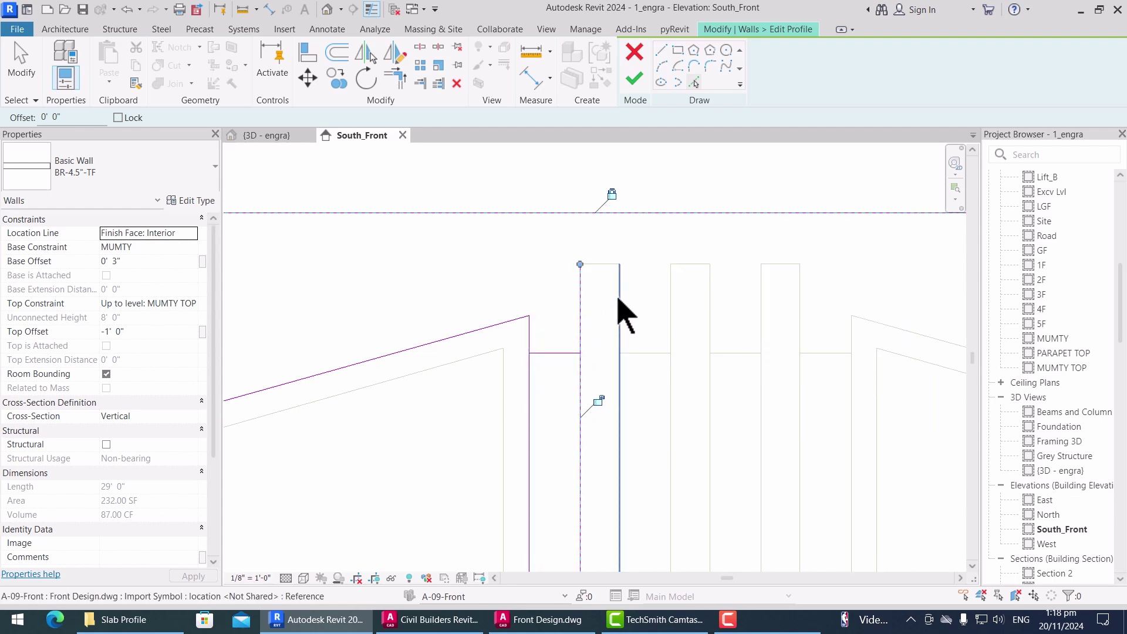
{"action": "left_click", "coordinate": [619, 299]}
{"action": "left_click", "coordinate": [608, 264]}
{"action": "left_click", "coordinate": [648, 352]}
{"action": "left_click", "coordinate": [670, 319]}
{"action": "left_click", "coordinate": [709, 327]}
{"action": "left_click", "coordinate": [737, 354]}
{"action": "left_click", "coordinate": [761, 315]}
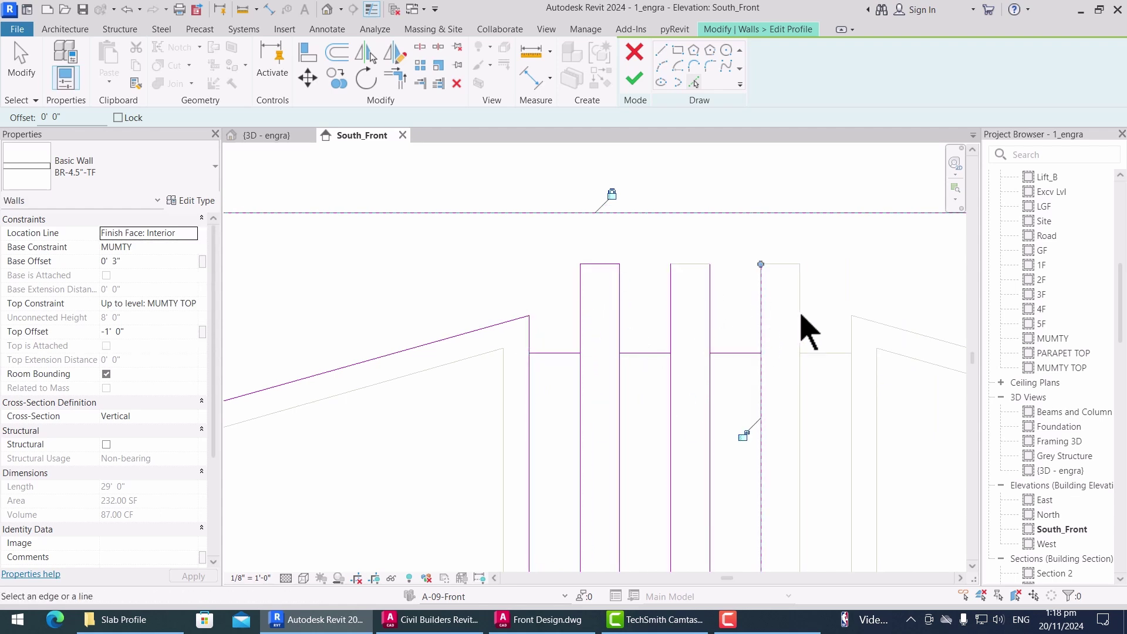
{"action": "left_click", "coordinate": [800, 329]}
{"action": "middle_click_drag", "start_coordinate": [849, 375], "coordinate": [704, 367]}
{"action": "left_click", "coordinate": [757, 340]}
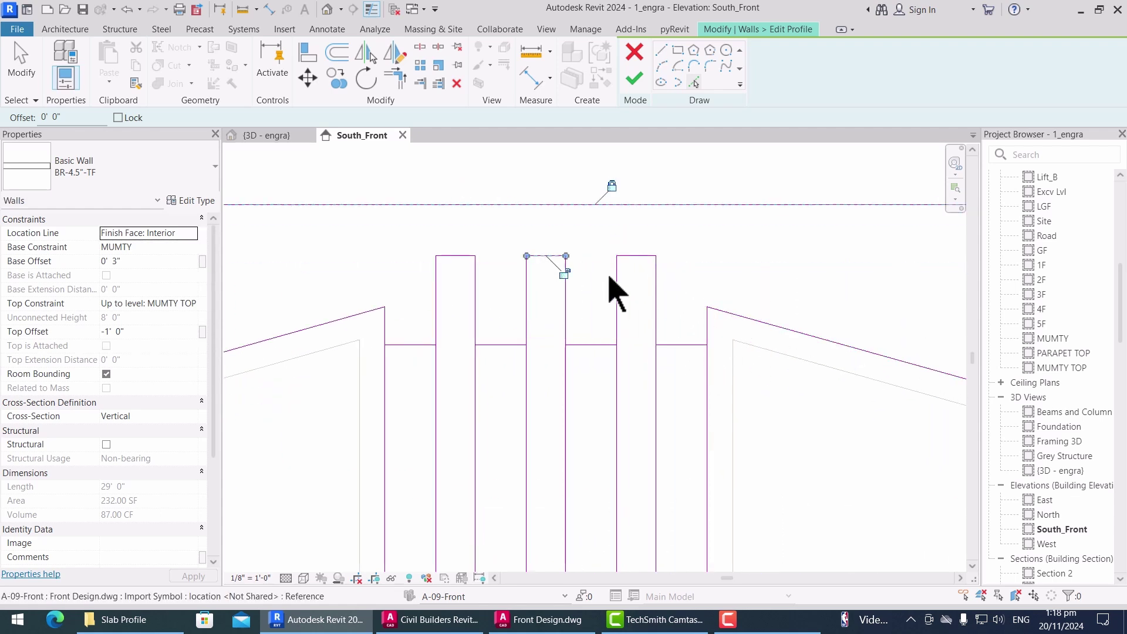
{"action": "scroll", "coordinate": [800, 382], "scroll_direction": "down", "scroll_amount": 4}
{"action": "scroll", "coordinate": [587, 346], "scroll_direction": "up", "scroll_amount": 3}
{"action": "key", "text": "Escape"}
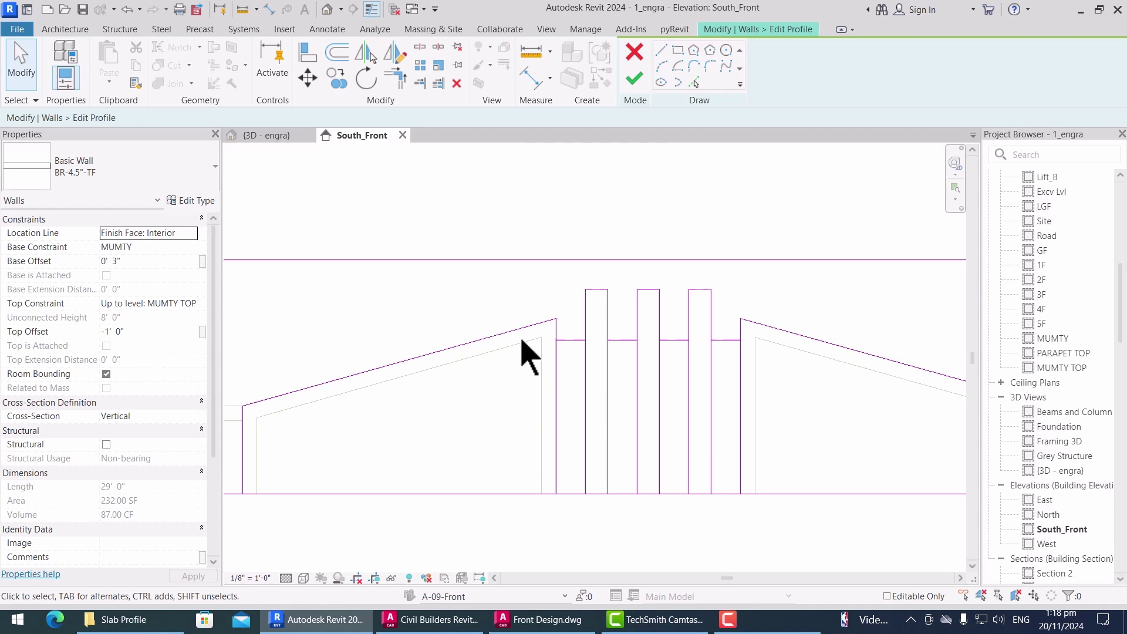
Step: Trim the left and middle pillar sides to corners with the adjoining ledge lines
{"action": "key", "text": "t"}
{"action": "key", "text": "r"}
{"action": "scroll", "coordinate": [560, 337], "scroll_direction": "up", "scroll_amount": 2}
{"action": "left_click", "coordinate": [573, 352]}
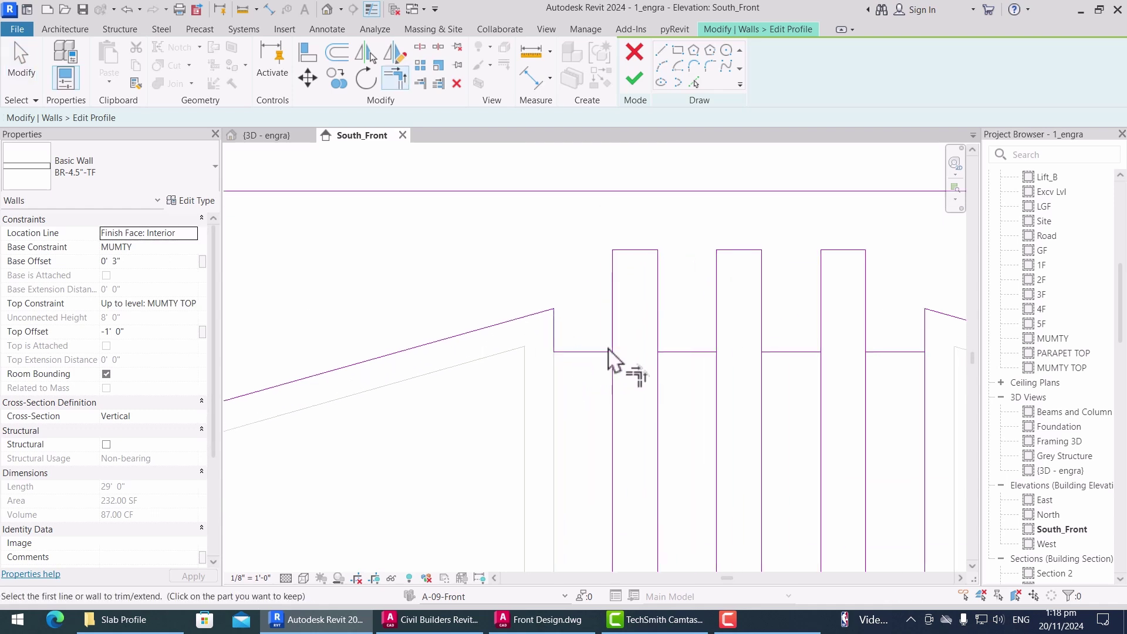
{"action": "left_click", "coordinate": [613, 345]}
{"action": "left_click", "coordinate": [658, 343]}
{"action": "left_click", "coordinate": [672, 353]}
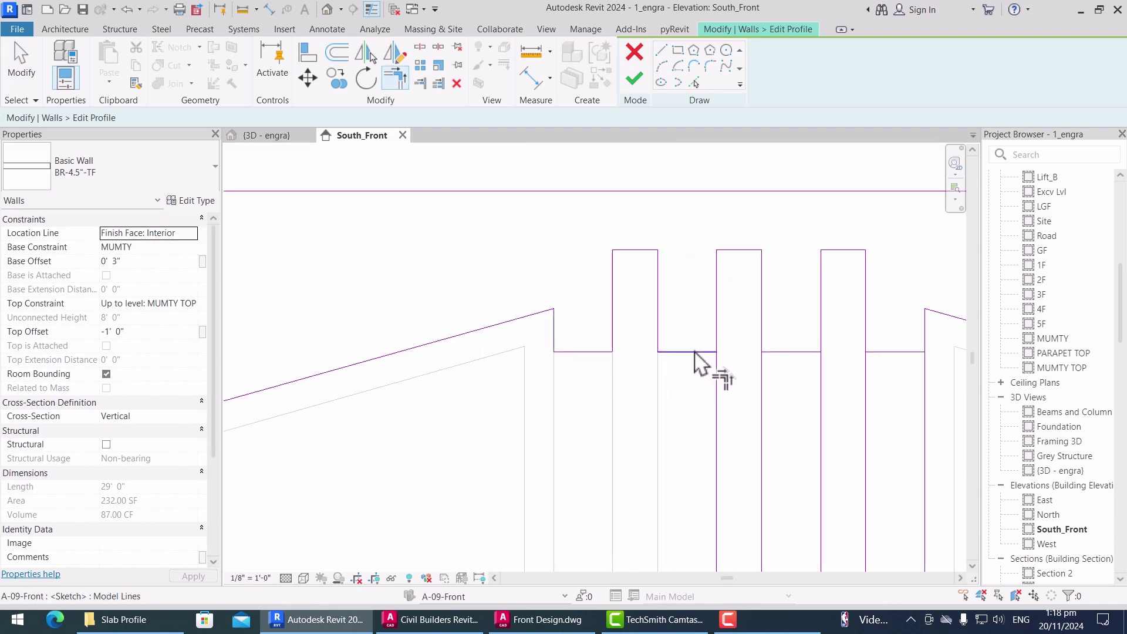
{"action": "left_click", "coordinate": [762, 336]}
{"action": "left_click", "coordinate": [772, 352]}
{"action": "scroll", "coordinate": [728, 356], "scroll_direction": "down", "scroll_amount": 2}
{"action": "scroll", "coordinate": [808, 355], "scroll_direction": "up", "scroll_amount": 2}
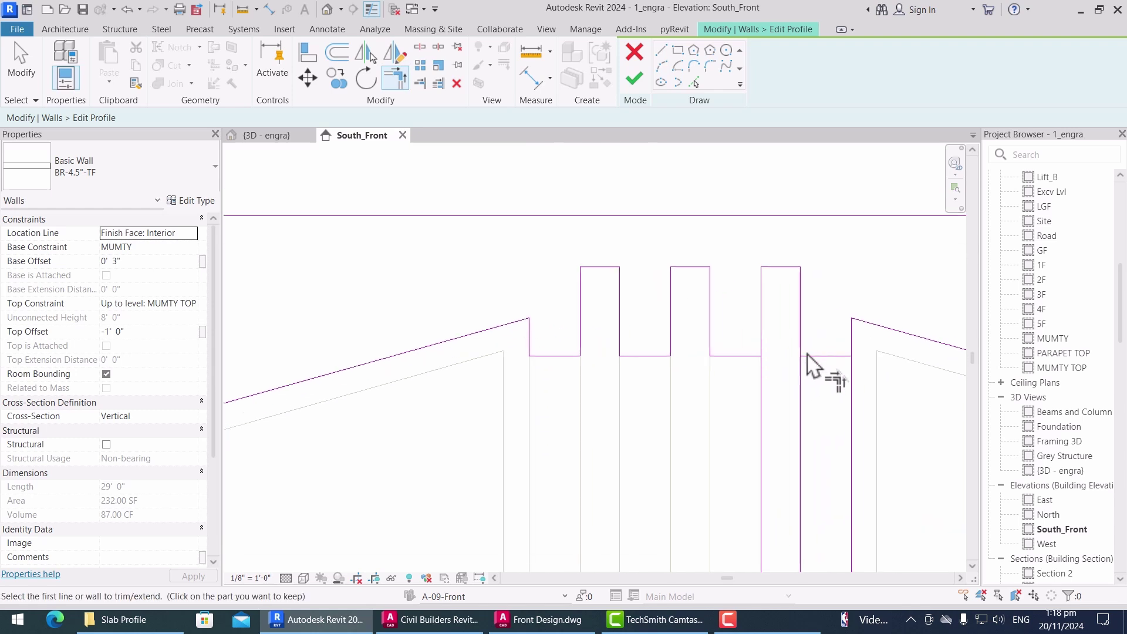
Step: Trim the third pillar's sides and the right slope's vertical edge to corners with the adjoining ledge lines
{"action": "left_click", "coordinate": [799, 345]}
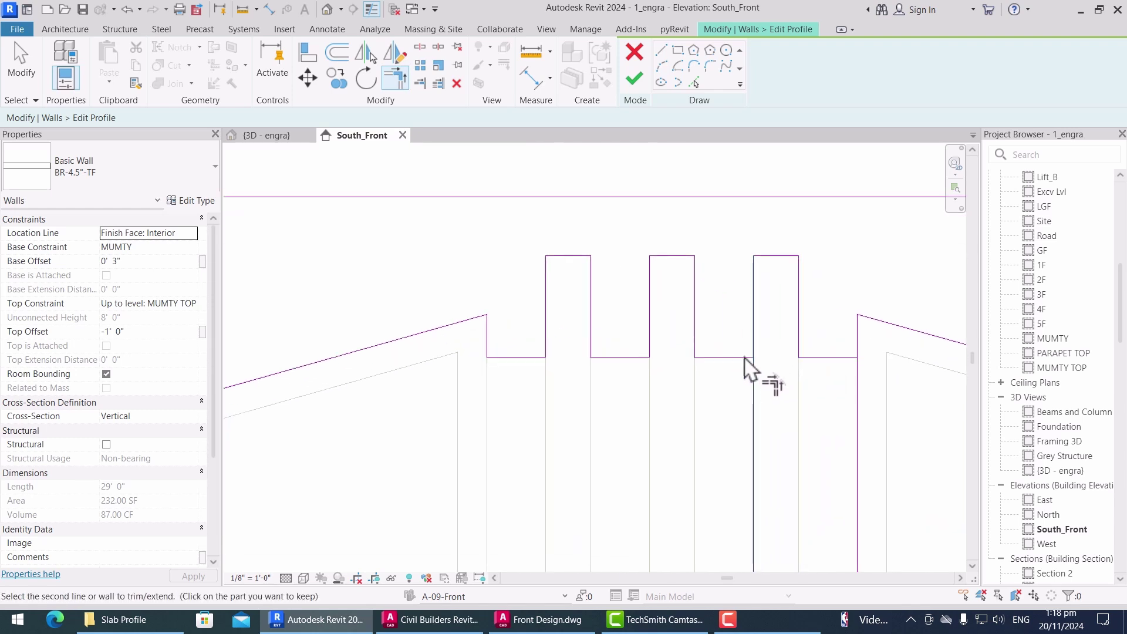
{"action": "left_click", "coordinate": [745, 357]}
{"action": "scroll", "coordinate": [662, 344], "scroll_direction": "down", "scroll_amount": 4}
{"action": "scroll", "coordinate": [747, 337], "scroll_direction": "up", "scroll_amount": 3}
{"action": "scroll", "coordinate": [747, 334], "scroll_direction": "down", "scroll_amount": 2}
{"action": "scroll", "coordinate": [714, 334], "scroll_direction": "up", "scroll_amount": 2}
{"action": "left_click", "coordinate": [723, 341]}
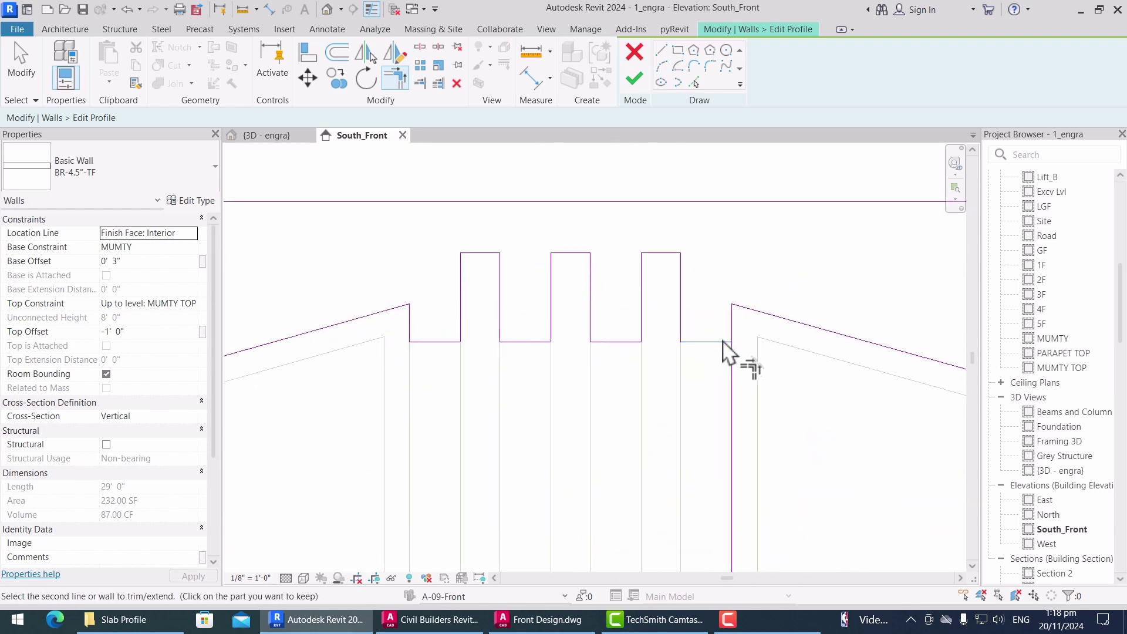
{"action": "left_click", "coordinate": [731, 333]}
{"action": "scroll", "coordinate": [722, 347], "scroll_direction": "down", "scroll_amount": 3}
{"action": "scroll", "coordinate": [507, 370], "scroll_direction": "up", "scroll_amount": 2}
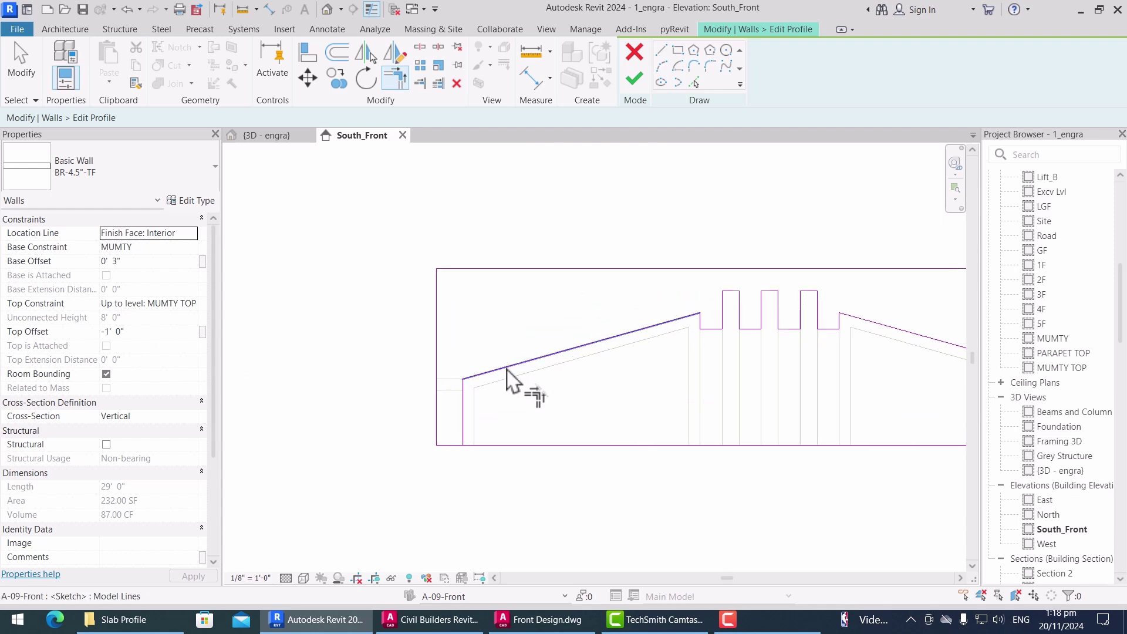
Step: Delete the original left, top and right boundary lines of the wall profile
{"action": "key", "text": "Escape"}
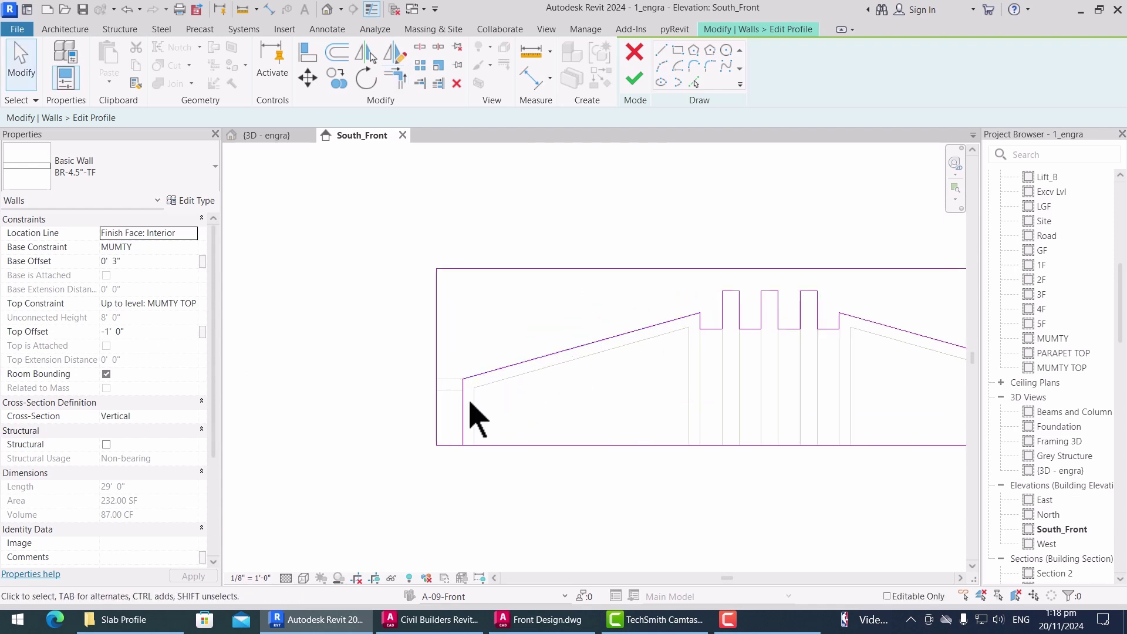
{"action": "left_click", "coordinate": [437, 331]}
{"action": "left_click", "coordinate": [486, 269], "text": "ctrl"}
{"action": "scroll", "coordinate": [493, 270], "scroll_direction": "down", "scroll_amount": 2}
{"action": "scroll", "coordinate": [816, 290], "scroll_direction": "up", "scroll_amount": 2}
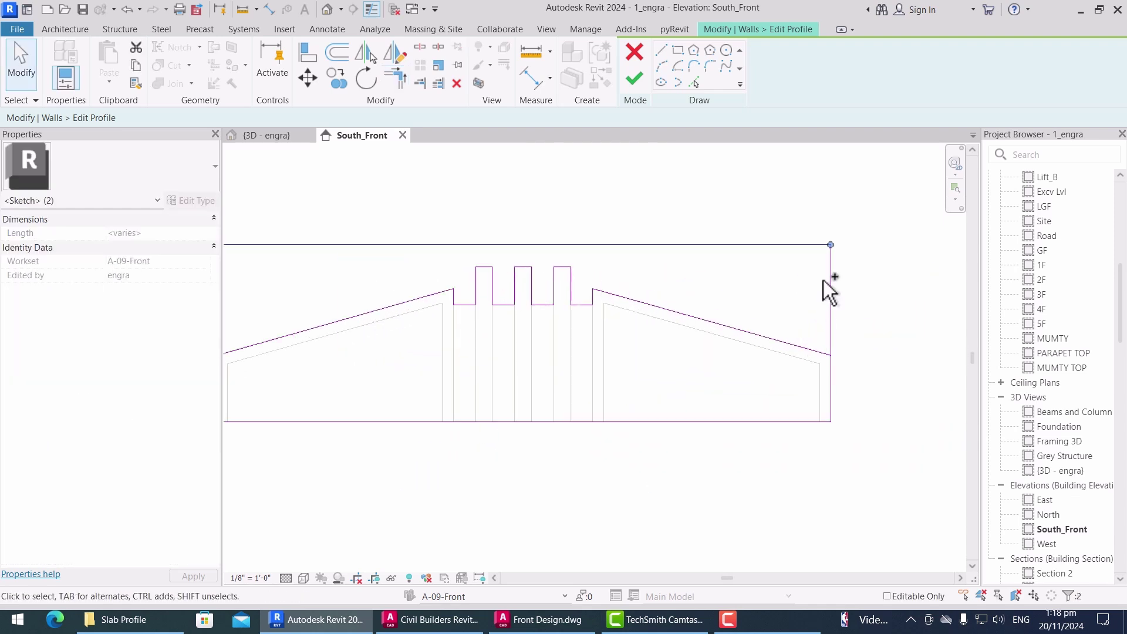
{"action": "key", "text": "Delete"}
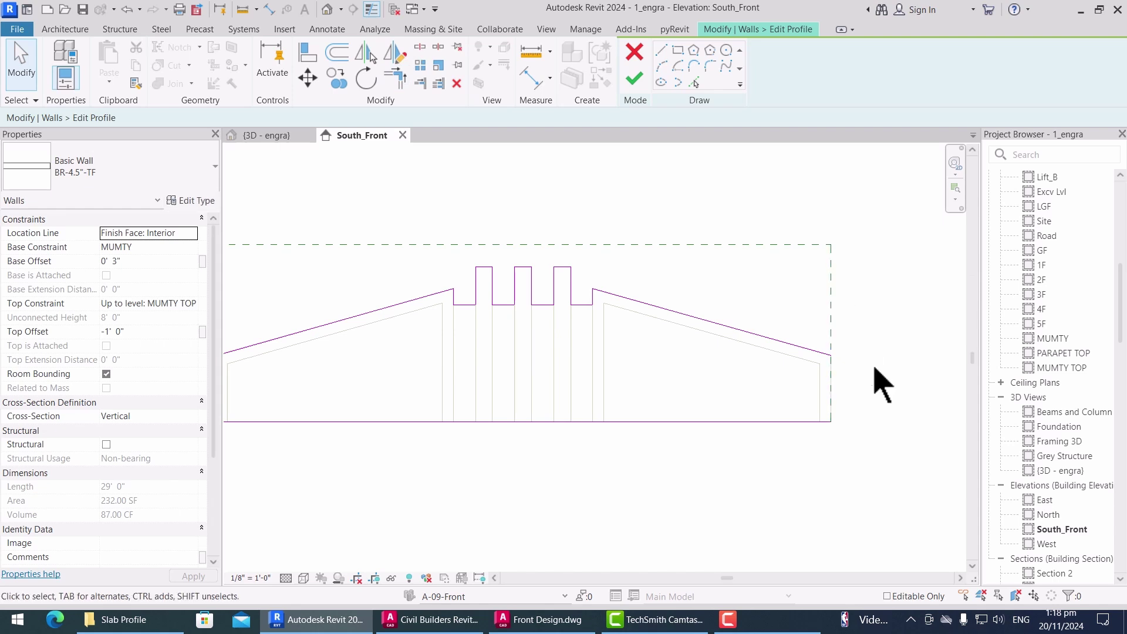
Step: Trim the profile's base line to a corner with the left end edge of the design
{"action": "scroll", "coordinate": [874, 368], "scroll_direction": "down", "scroll_amount": 3}
{"action": "scroll", "coordinate": [448, 375], "scroll_direction": "up", "scroll_amount": 4}
{"action": "middle_click_drag", "start_coordinate": [518, 383], "coordinate": [435, 398]}
{"action": "scroll", "coordinate": [435, 397], "scroll_direction": "down", "scroll_amount": 1}
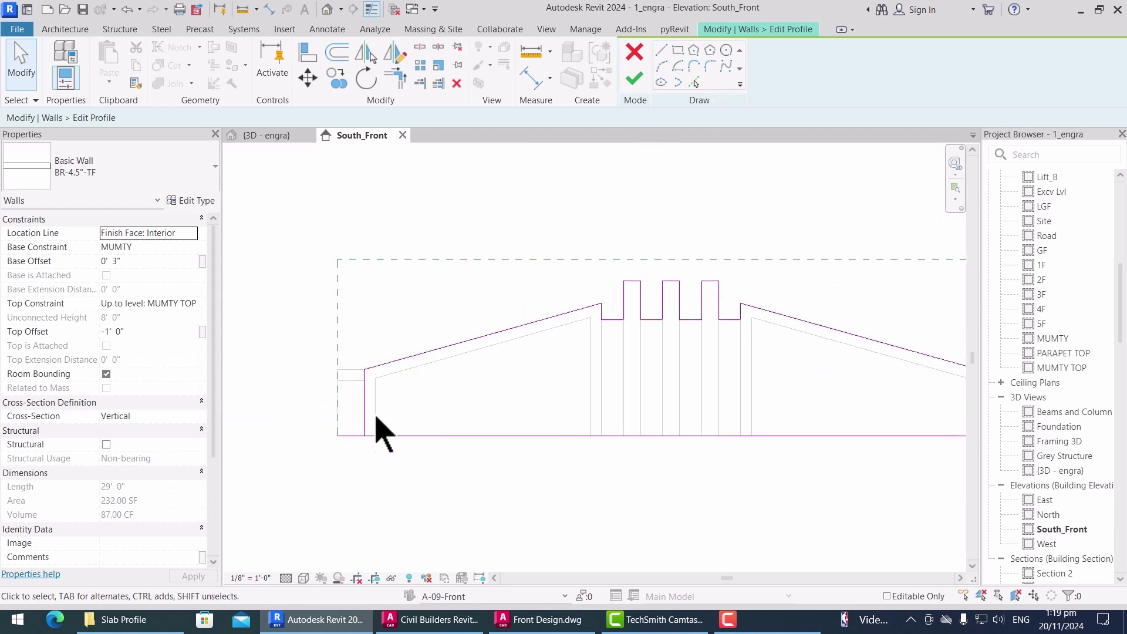
{"action": "scroll", "coordinate": [377, 434], "scroll_direction": "up", "scroll_amount": 1}
{"action": "key", "text": "t"}
{"action": "key", "text": "r"}
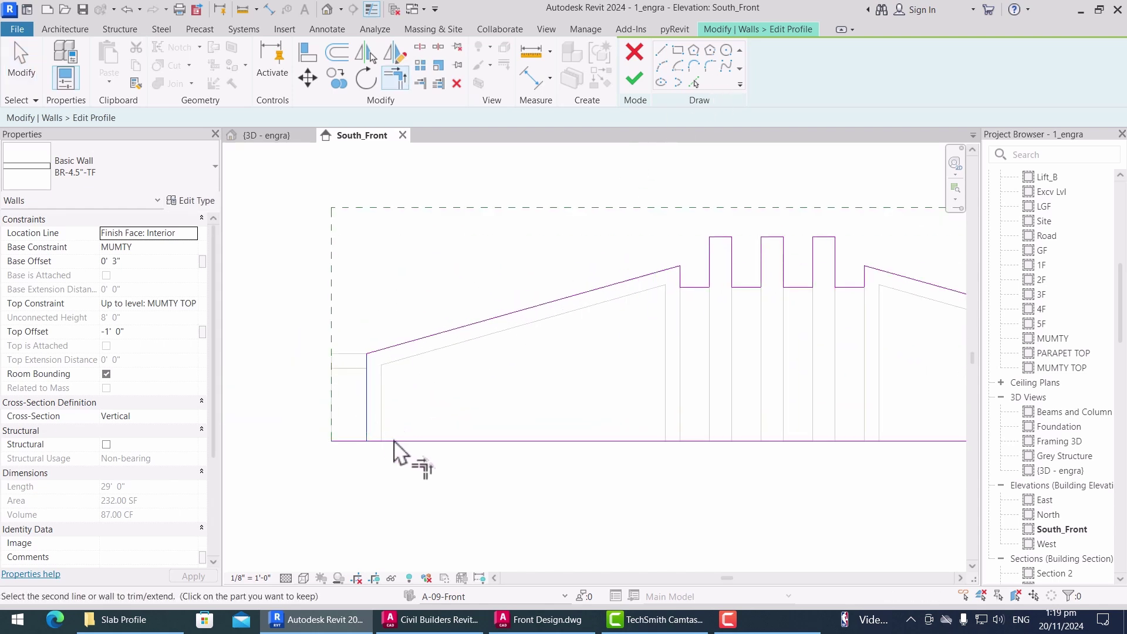
{"action": "scroll", "coordinate": [346, 423], "scroll_direction": "down", "scroll_amount": 2}
{"action": "scroll", "coordinate": [781, 432], "scroll_direction": "up", "scroll_amount": 1}
{"action": "scroll", "coordinate": [775, 420], "scroll_direction": "up", "scroll_amount": 1}
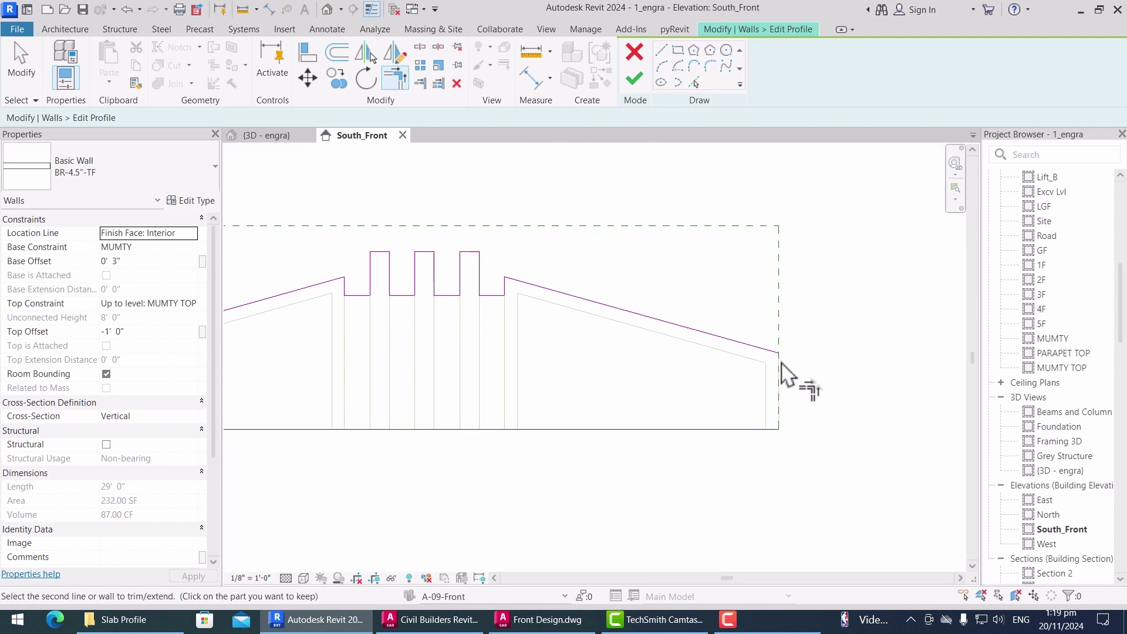
{"action": "key", "text": "Escape"}
Step: Add the right end edge, trim it between the slope and the base line, and finish the wall profile edit
{"action": "left_click", "coordinate": [695, 82]}
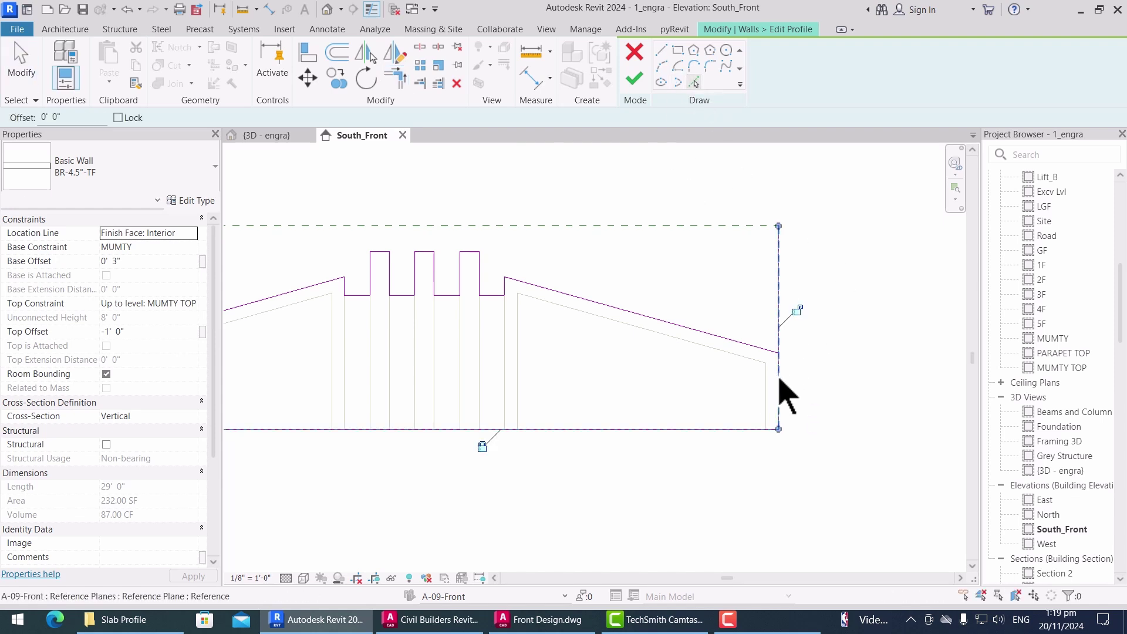
{"action": "key", "text": "Escape"}
{"action": "key", "text": "t"}
{"action": "key", "text": "r"}
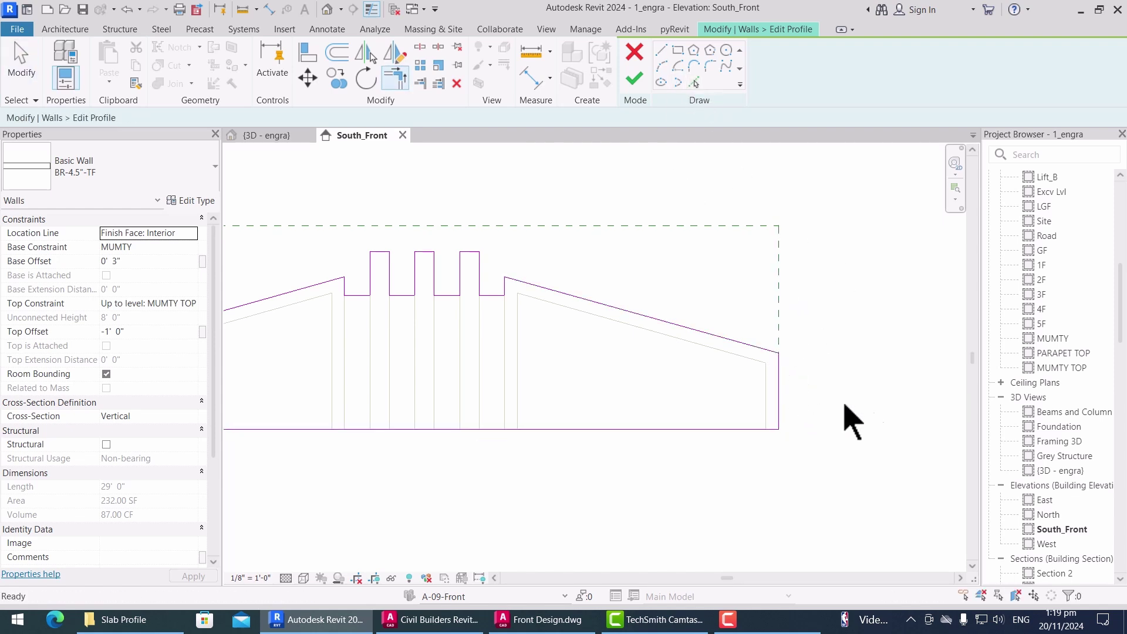
{"action": "key", "text": "Escape"}
{"action": "scroll", "coordinate": [852, 420], "scroll_direction": "down", "scroll_amount": 2}
{"action": "scroll", "coordinate": [757, 372], "scroll_direction": "down", "scroll_amount": 2}
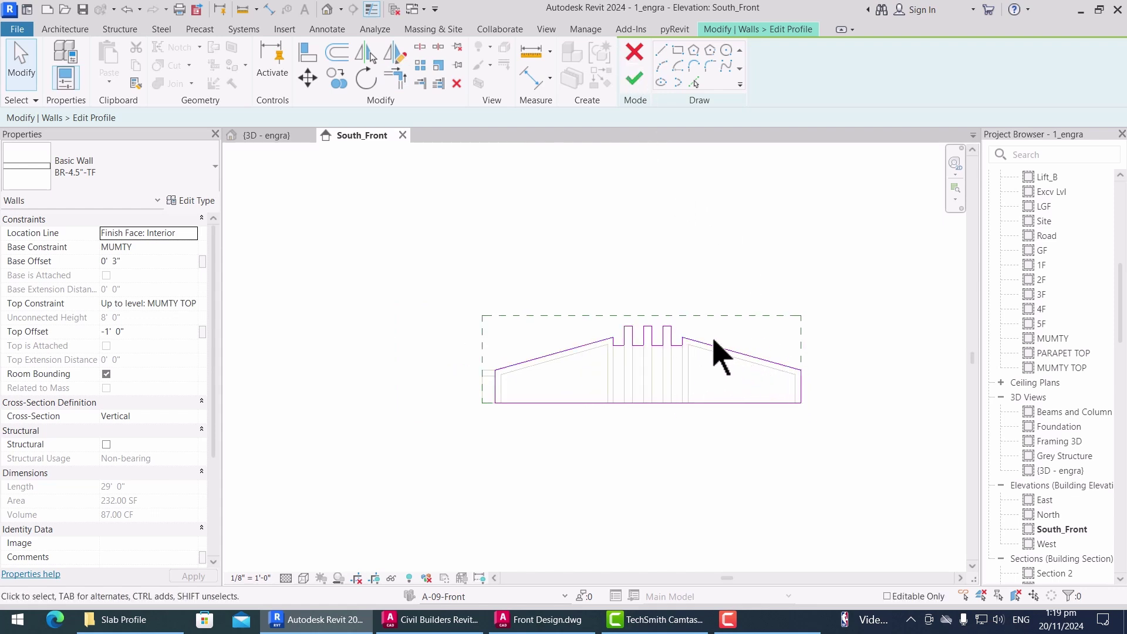
{"action": "left_click", "coordinate": [636, 79]}
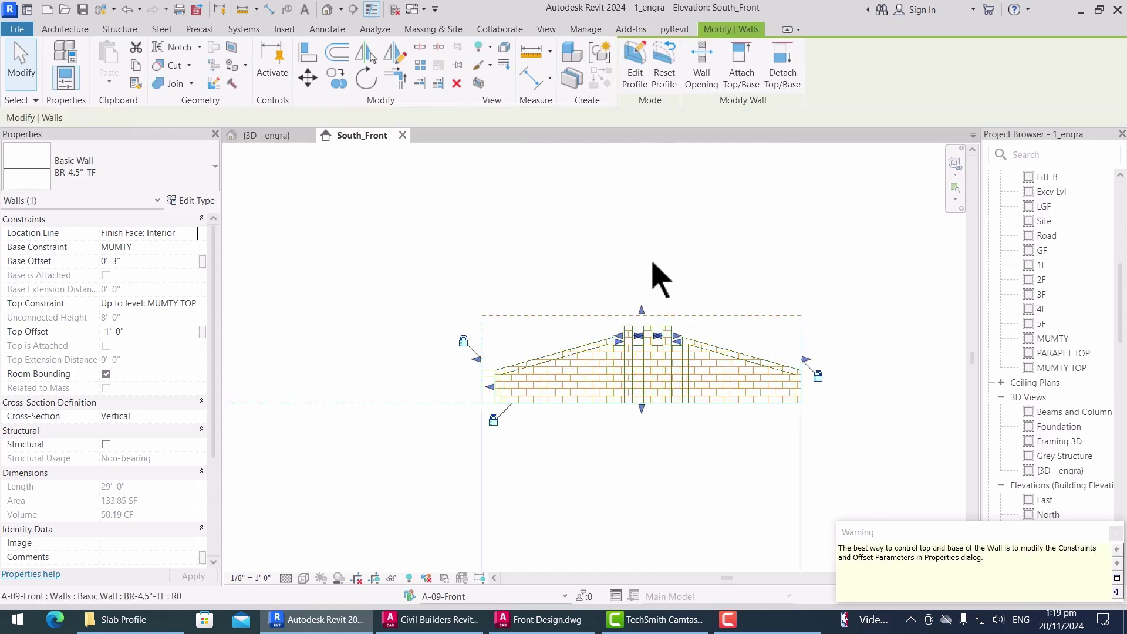
Step: Switch to the {3D - engra} view and create an in-place model in the Walls category, accepting its default name
{"action": "left_click", "coordinate": [276, 137]}
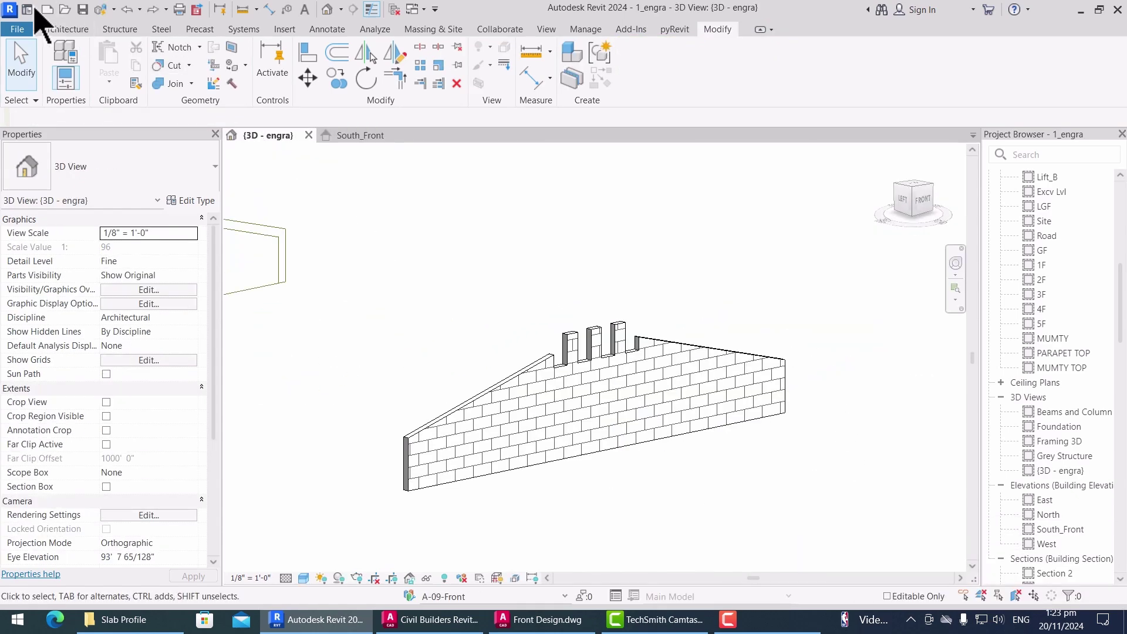
{"action": "left_click", "coordinate": [65, 29]}
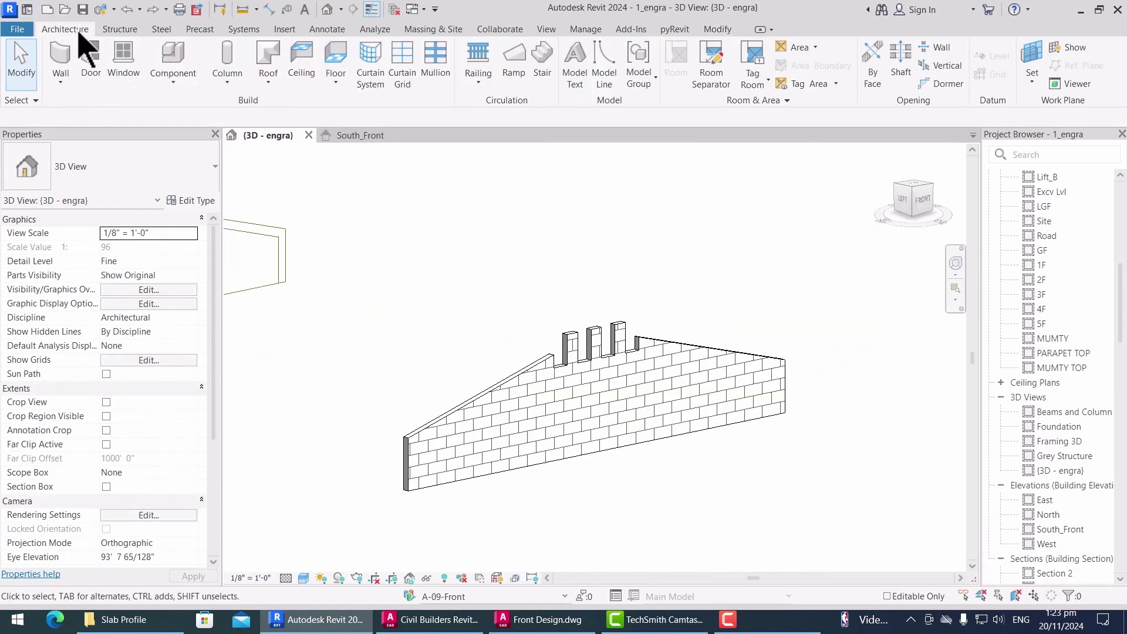
{"action": "left_click", "coordinate": [177, 84]}
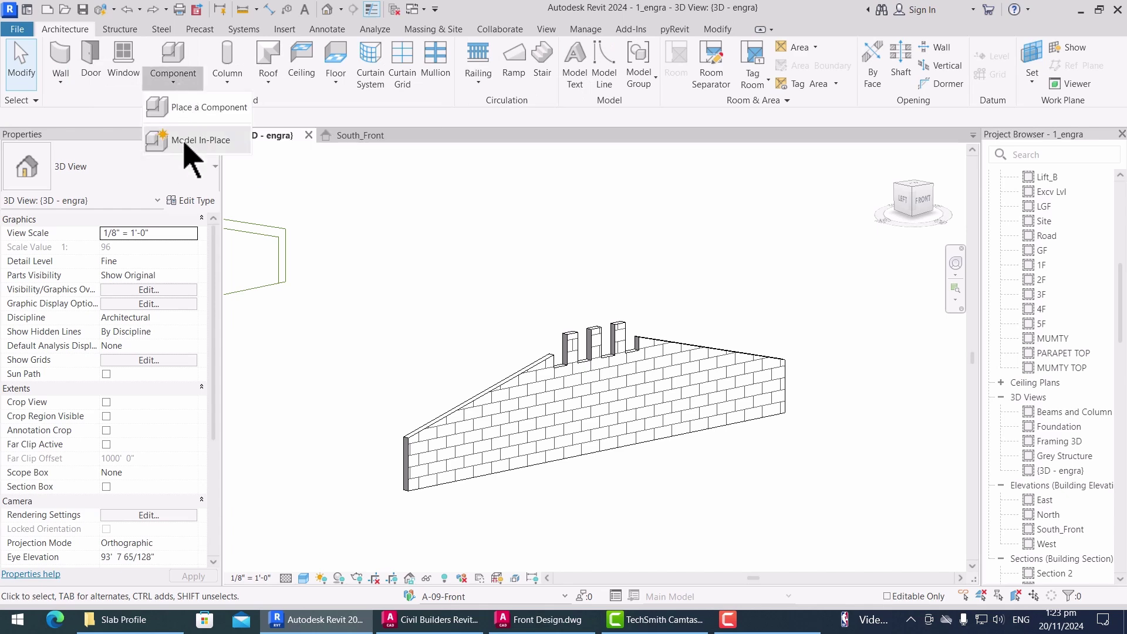
{"action": "left_click", "coordinate": [194, 140]}
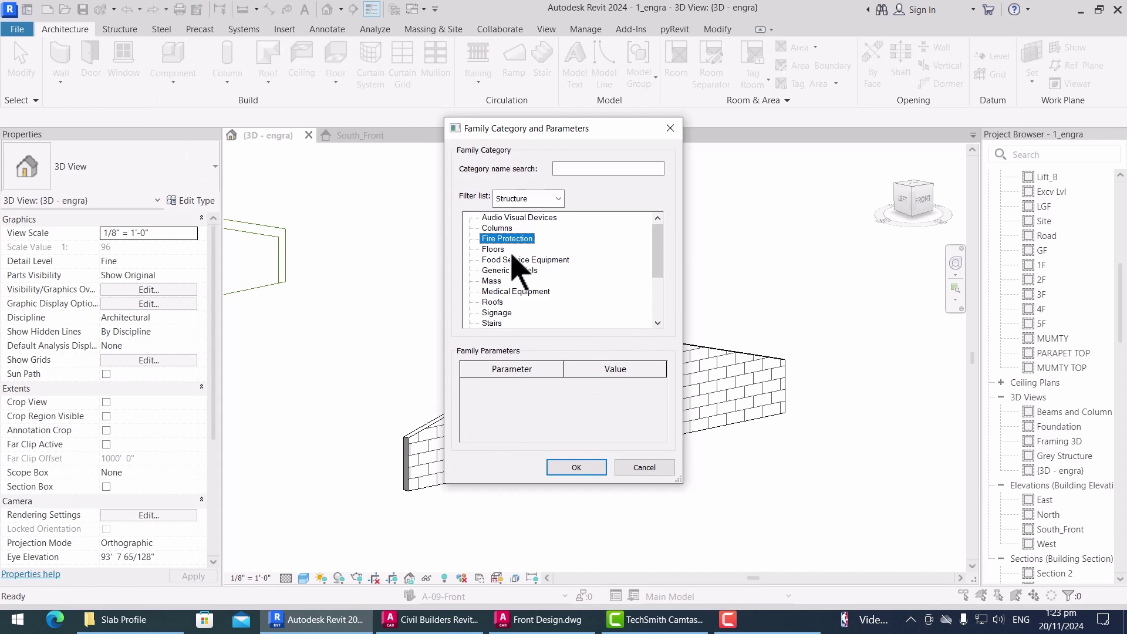
{"action": "scroll", "coordinate": [512, 255], "scroll_direction": "down", "scroll_amount": 3}
{"action": "left_click", "coordinate": [502, 313]}
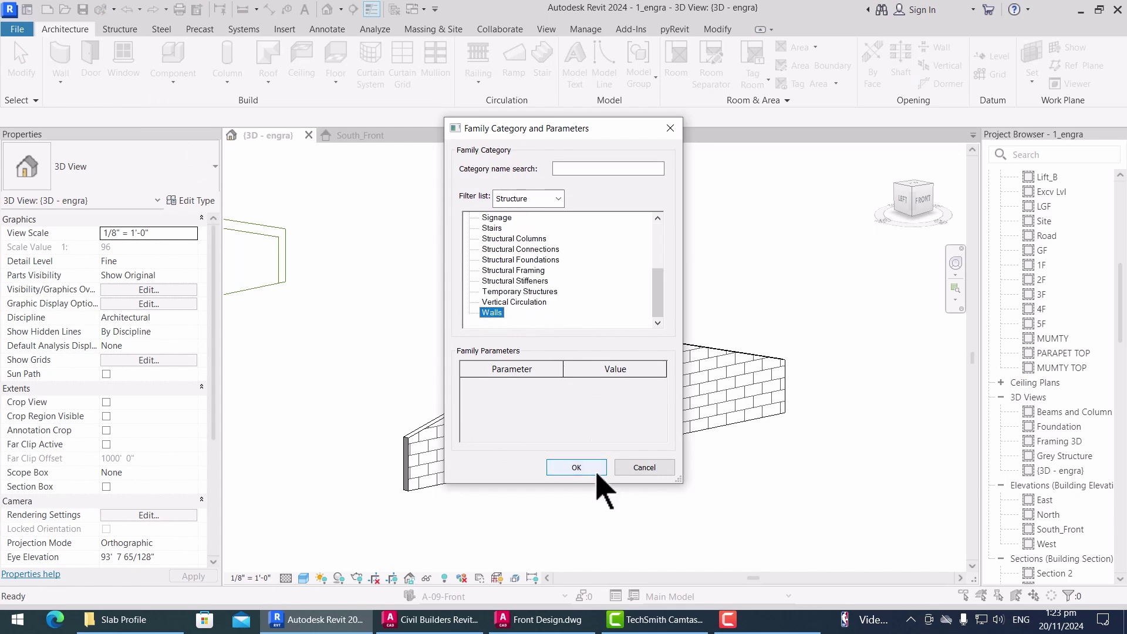
{"action": "left_click", "coordinate": [598, 473]}
{"action": "key", "text": "Return"}
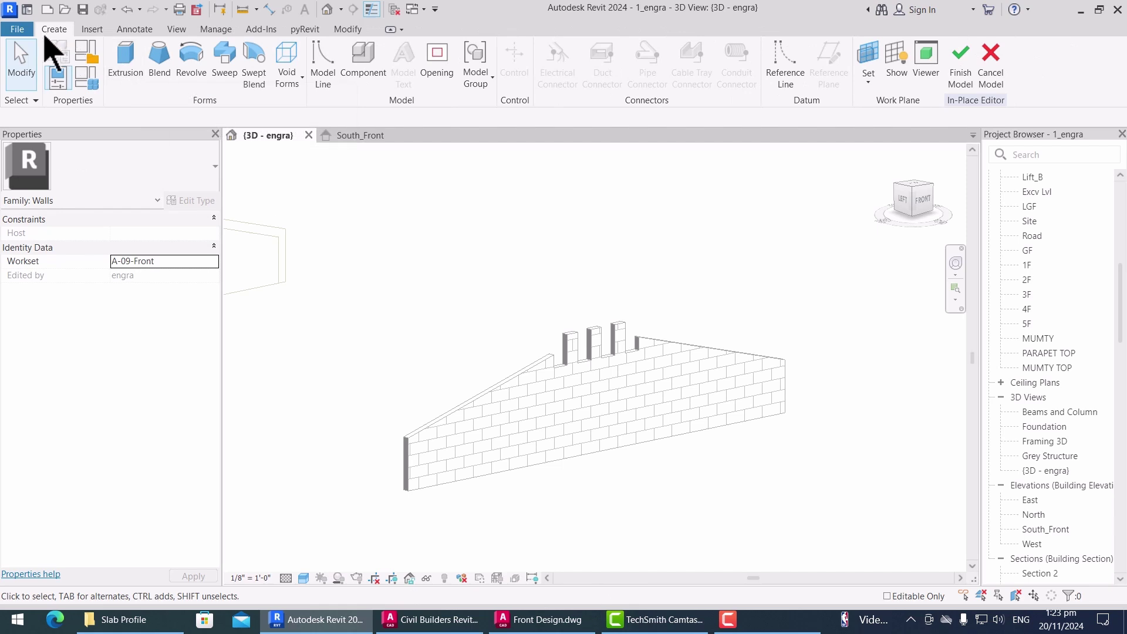
Step: Start an in-place extrusion and, in the South_Front elevation, pick the right panel border's inner vertical, sloped and base lines from the design
{"action": "left_click", "coordinate": [127, 74]}
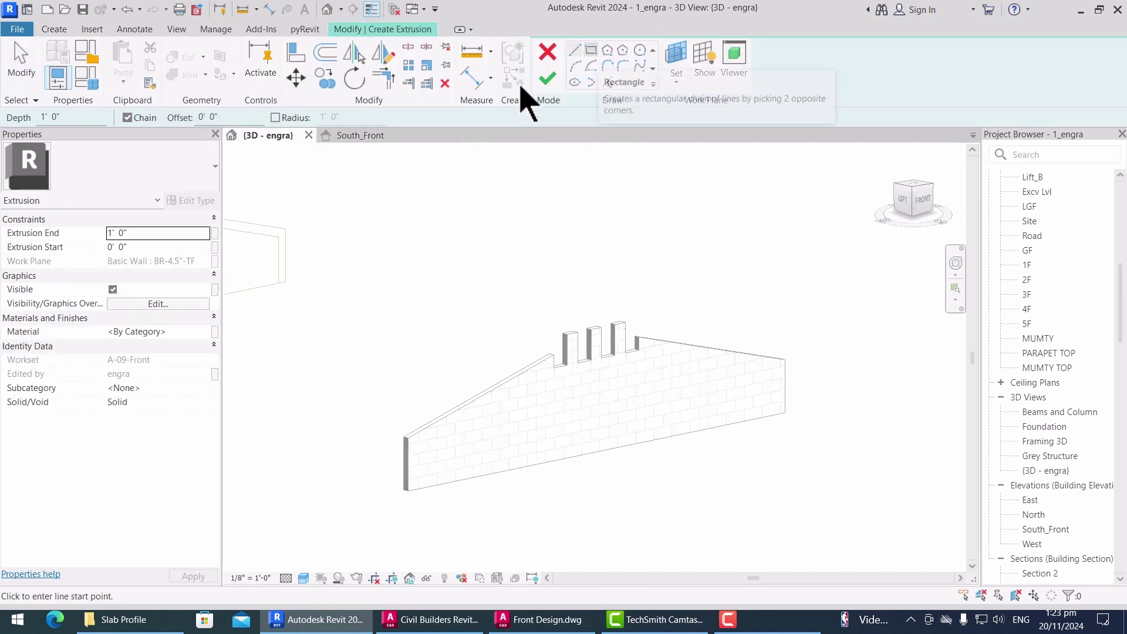
{"action": "left_click", "coordinate": [358, 139]}
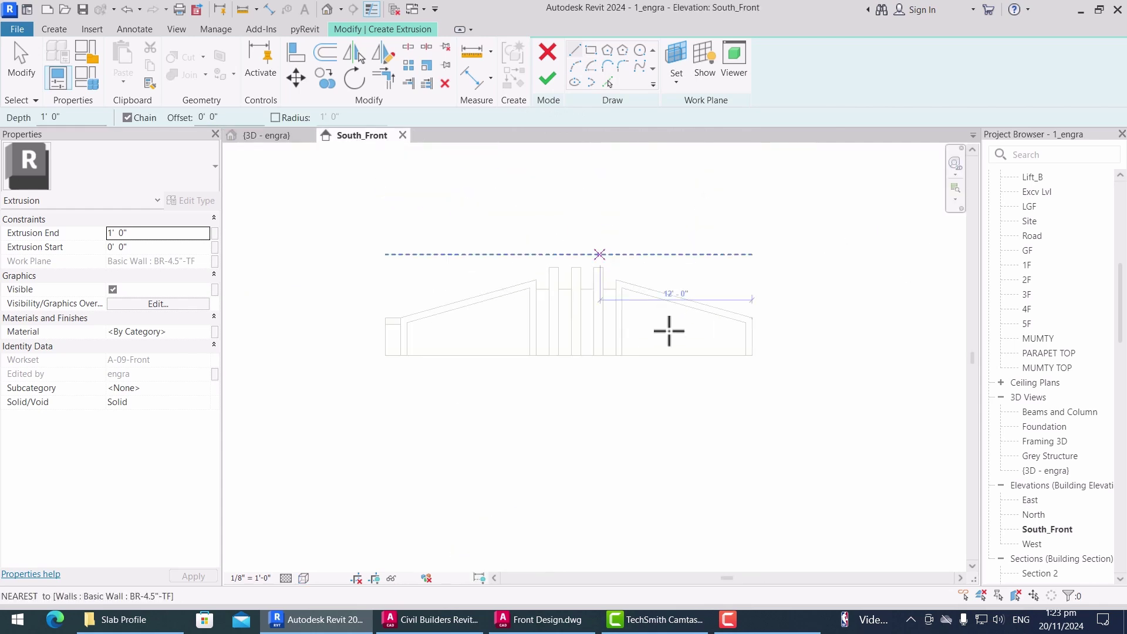
{"action": "scroll", "coordinate": [669, 331], "scroll_direction": "up", "scroll_amount": 3}
{"action": "scroll", "coordinate": [618, 289], "scroll_direction": "up", "scroll_amount": 3}
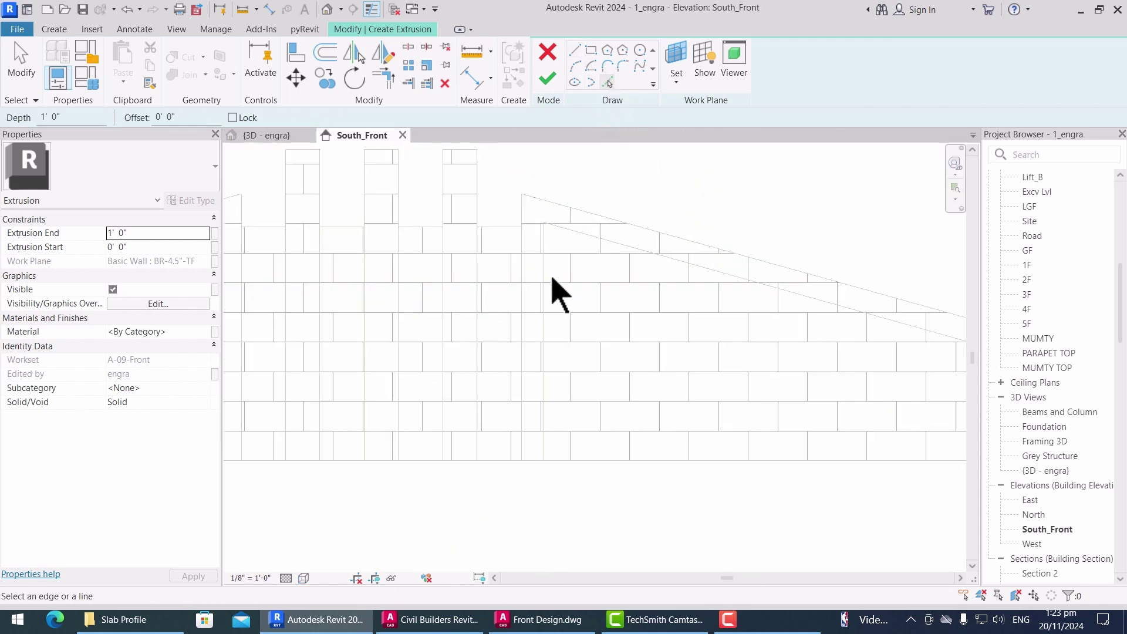
{"action": "left_click", "coordinate": [543, 279]}
{"action": "left_click", "coordinate": [581, 236]}
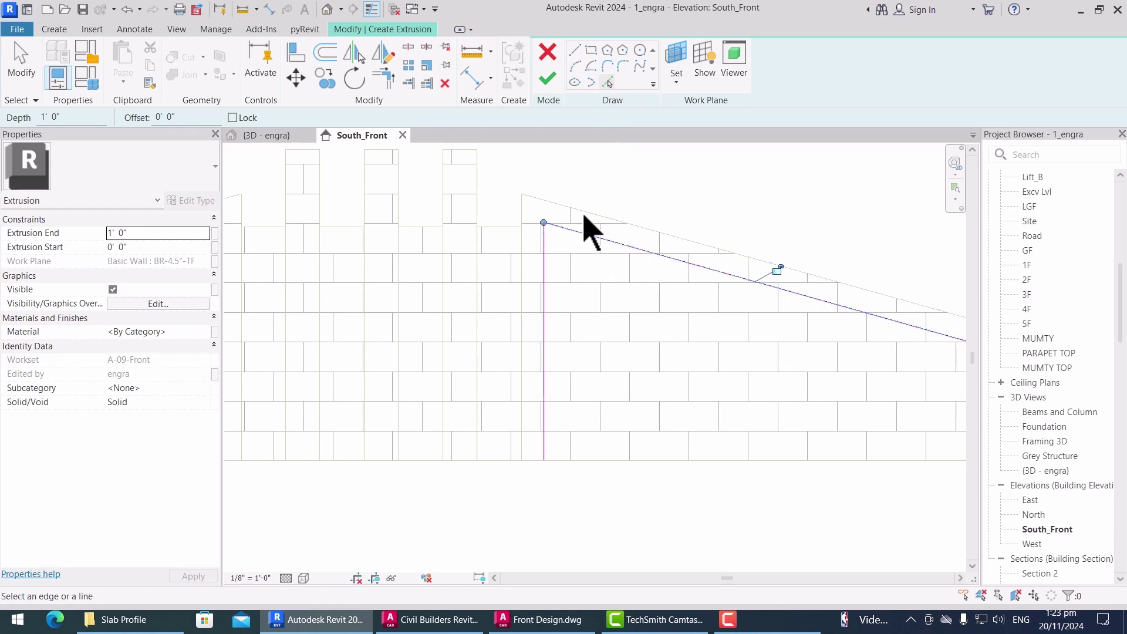
{"action": "left_click", "coordinate": [584, 213]}
{"action": "left_click", "coordinate": [522, 216]}
{"action": "scroll", "coordinate": [544, 233], "scroll_direction": "down", "scroll_amount": 3}
{"action": "scroll", "coordinate": [547, 355], "scroll_direction": "up", "scroll_amount": 3}
{"action": "left_click", "coordinate": [561, 369]}
{"action": "scroll", "coordinate": [566, 409], "scroll_direction": "down", "scroll_amount": 3}
Step: Trim the right border's outer vertical line near the pillars to a corner with the base line
{"action": "key", "text": "Escape"}
{"action": "key", "text": "t"}
{"action": "key", "text": "r"}
{"action": "left_click", "coordinate": [540, 245]}
{"action": "left_click", "coordinate": [558, 386]}
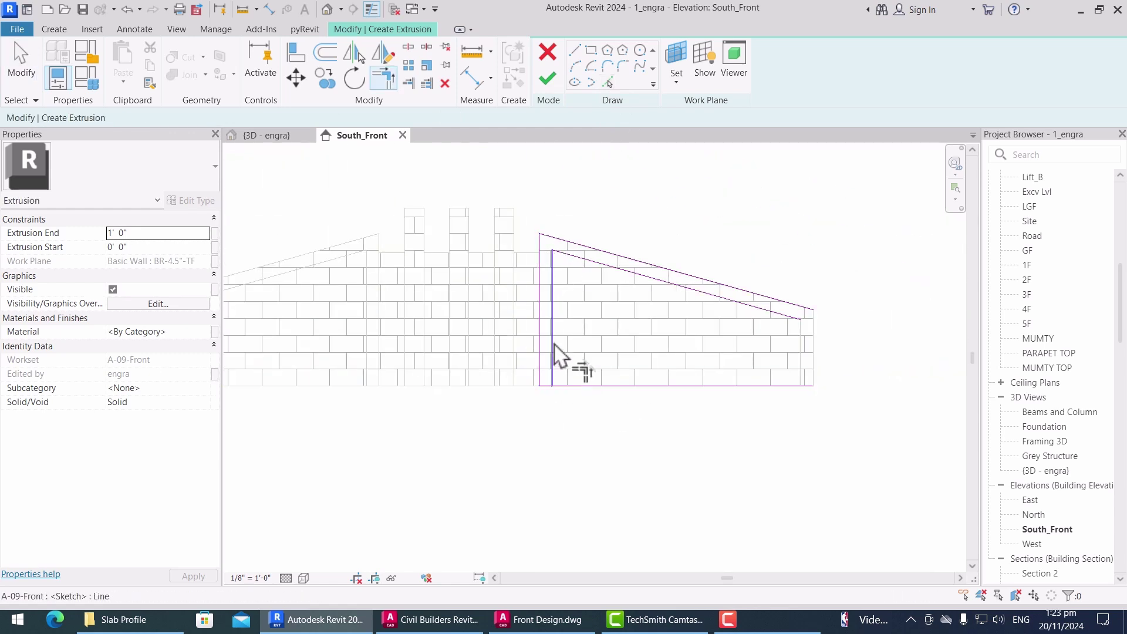
Step: Pick the two vertical lines at the far end of the right border and trim them with the base line
{"action": "scroll", "coordinate": [709, 298], "scroll_direction": "up", "scroll_amount": 3}
{"action": "left_click", "coordinate": [607, 82]}
{"action": "left_click", "coordinate": [705, 320]}
{"action": "left_click", "coordinate": [720, 324]}
{"action": "key", "text": "Escape"}
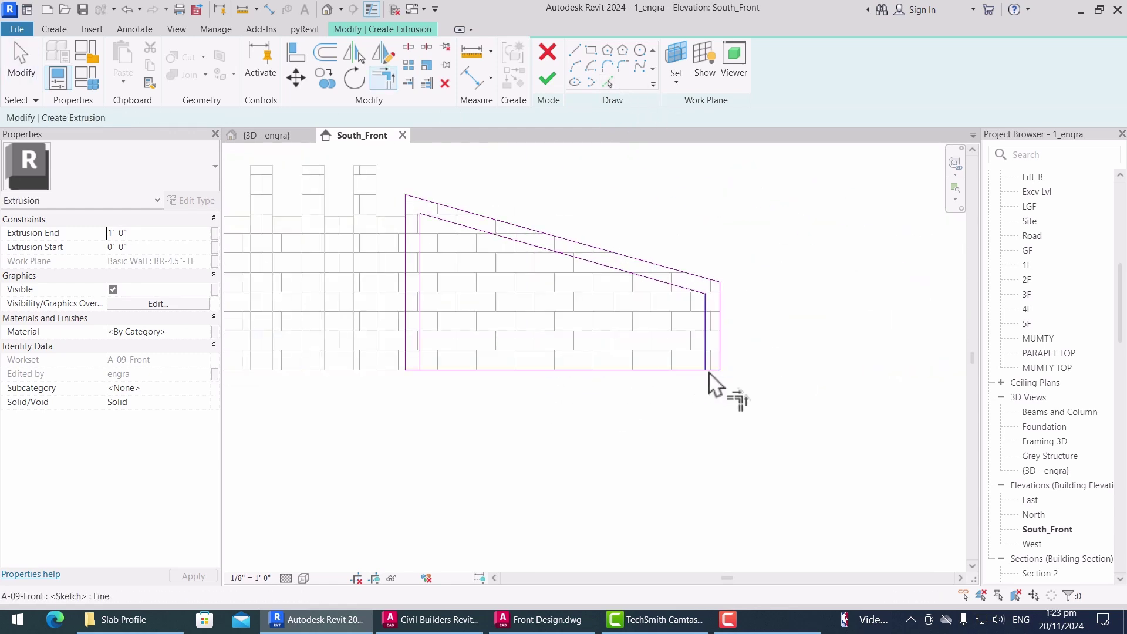
{"action": "left_click", "coordinate": [714, 368]}
Step: Close the feet of both right border legs with short base lines so the outline forms a closed loop
{"action": "left_click", "coordinate": [886, 582]}
{"action": "scroll", "coordinate": [715, 353], "scroll_direction": "up", "scroll_amount": 2}
{"action": "scroll", "coordinate": [763, 356], "scroll_direction": "down", "scroll_amount": 3}
{"action": "key", "text": "Escape"}
{"action": "scroll", "coordinate": [493, 359], "scroll_direction": "up", "scroll_amount": 3}
{"action": "left_click", "coordinate": [608, 82]}
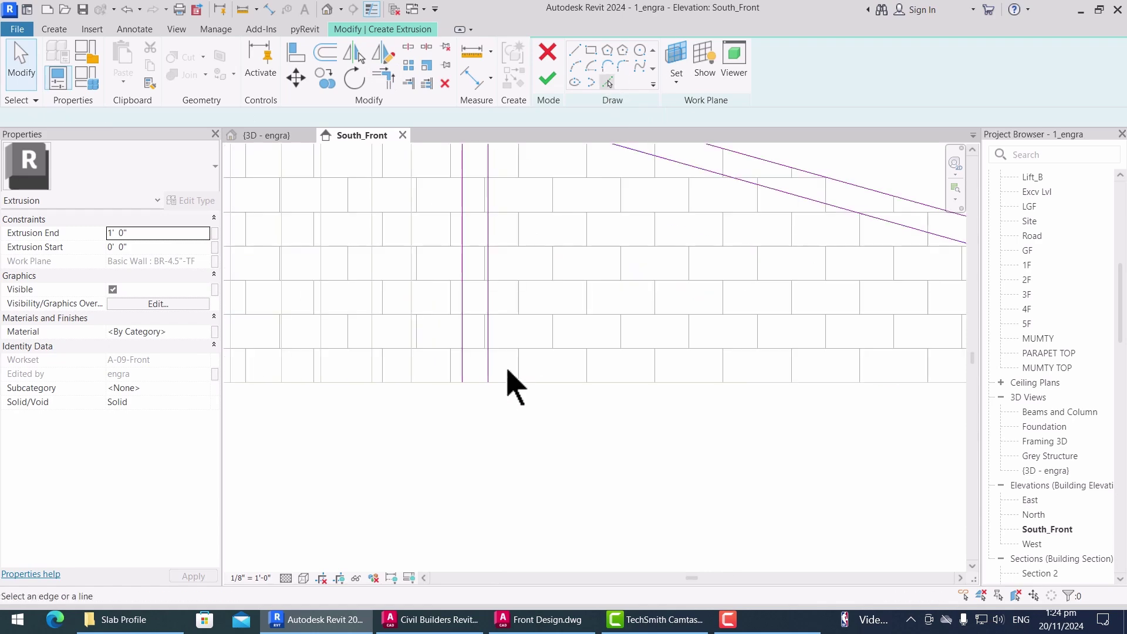
{"action": "left_click", "coordinate": [511, 383]}
{"action": "scroll", "coordinate": [465, 403], "scroll_direction": "down", "scroll_amount": 5}
{"action": "key", "text": "Escape"}
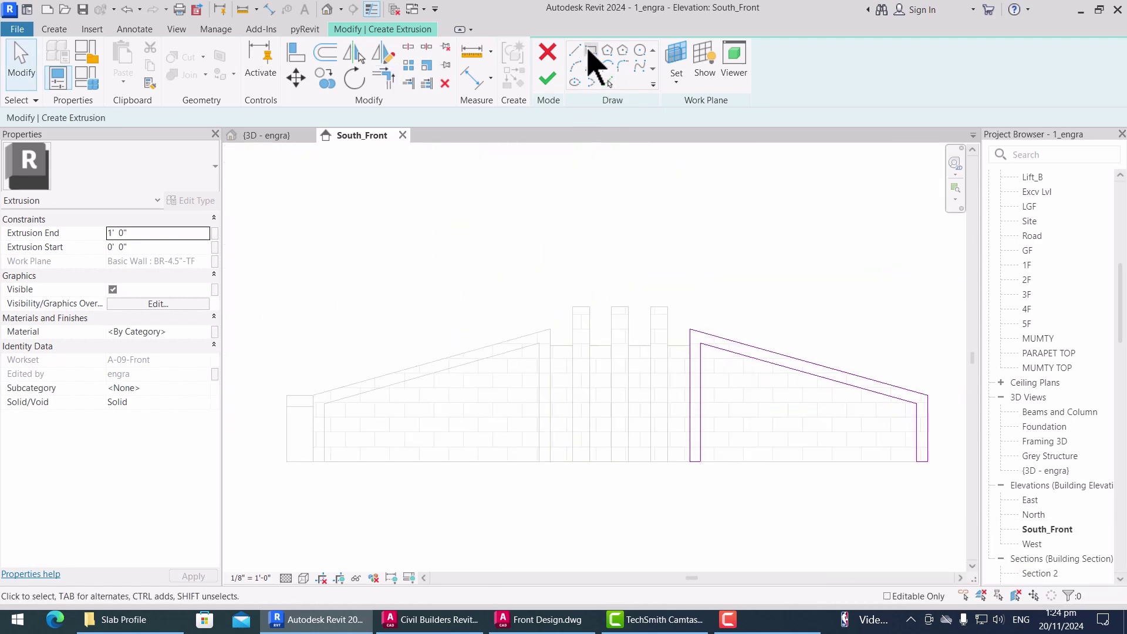
Step: Sketch 7'-0" tall rectangles around the three central pillars, from their tops down to the wall base
{"action": "left_click", "coordinate": [589, 52]}
{"action": "scroll", "coordinate": [643, 326], "scroll_direction": "up", "scroll_amount": 3}
{"action": "left_click", "coordinate": [657, 297]}
{"action": "scroll", "coordinate": [678, 468], "scroll_direction": "up", "scroll_amount": 3}
{"action": "left_click", "coordinate": [679, 468]}
{"action": "scroll", "coordinate": [679, 468], "scroll_direction": "down", "scroll_amount": 3}
{"action": "left_click", "coordinate": [640, 257]}
{"action": "scroll", "coordinate": [639, 258], "scroll_direction": "down", "scroll_amount": 2}
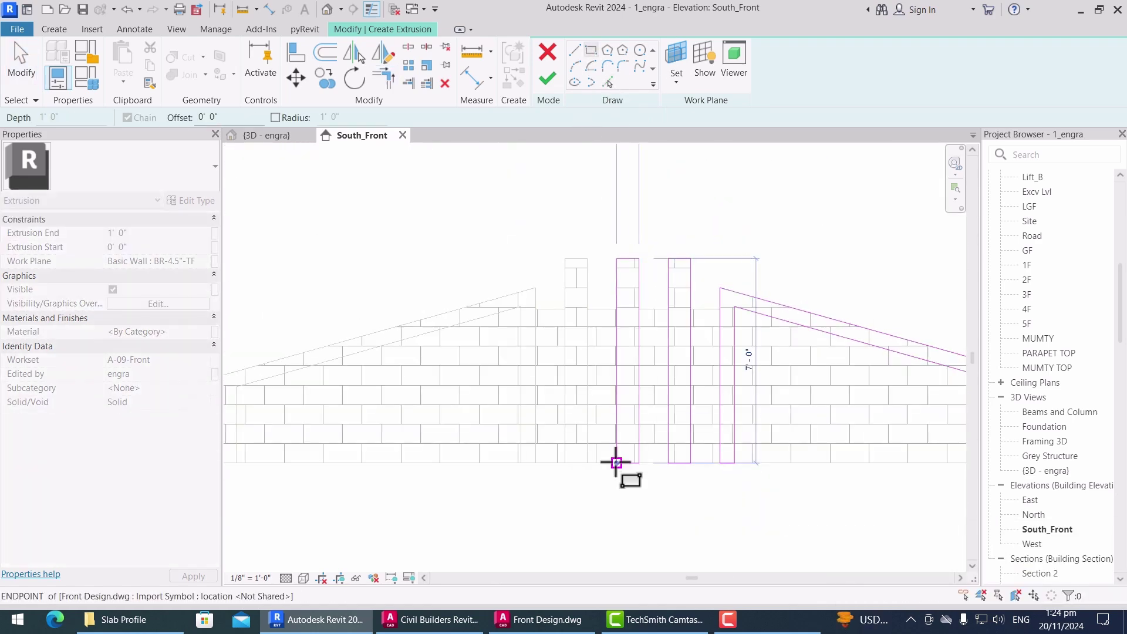
{"action": "left_click", "coordinate": [616, 462]}
{"action": "scroll", "coordinate": [585, 266], "scroll_direction": "up", "scroll_amount": 4}
{"action": "left_click", "coordinate": [589, 251]}
{"action": "scroll", "coordinate": [589, 253], "scroll_direction": "down", "scroll_amount": 3}
{"action": "left_click", "coordinate": [564, 483]}
Step: Sketch a 6'-0" tall rectangle for the left panel border's leg beside the pillars
{"action": "scroll", "coordinate": [505, 352], "scroll_direction": "up", "scroll_amount": 3}
{"action": "left_click", "coordinate": [589, 359]}
{"action": "scroll", "coordinate": [573, 526], "scroll_direction": "up", "scroll_amount": 3}
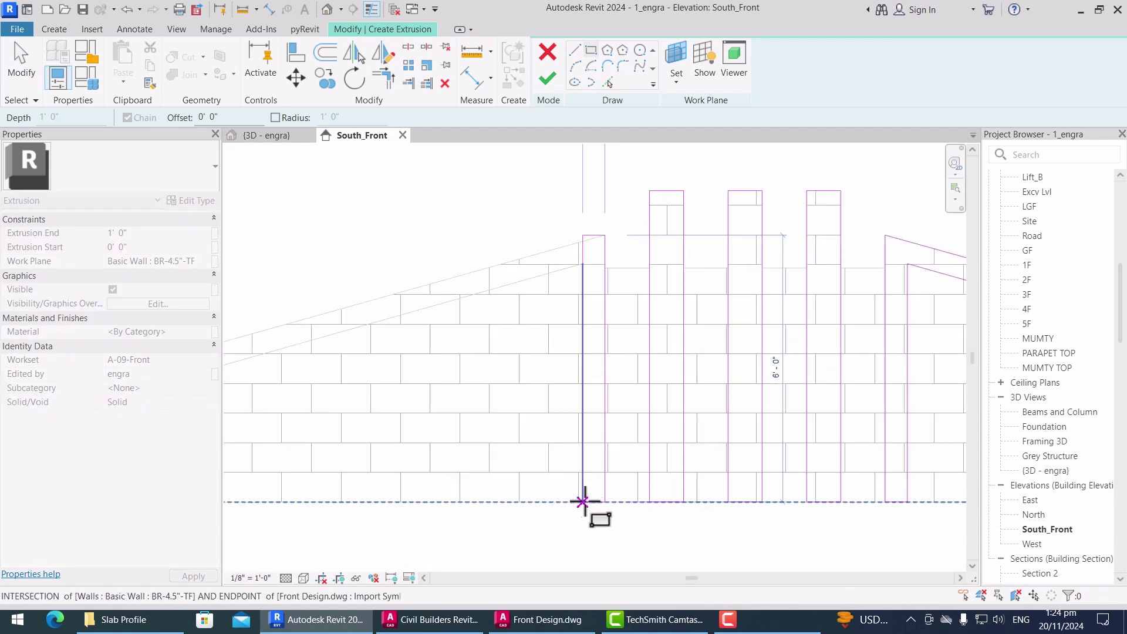
{"action": "left_click", "coordinate": [582, 502]}
{"action": "key", "text": "Escape"}
Step: Pick the left border's two sloped lines and end leg lines from the design, and trim them into a closed foot
{"action": "scroll", "coordinate": [584, 499], "scroll_direction": "down", "scroll_amount": 4}
{"action": "scroll", "coordinate": [624, 345], "scroll_direction": "up", "scroll_amount": 1}
{"action": "left_click", "coordinate": [608, 83]}
{"action": "left_click", "coordinate": [568, 351]}
{"action": "left_click", "coordinate": [523, 379]}
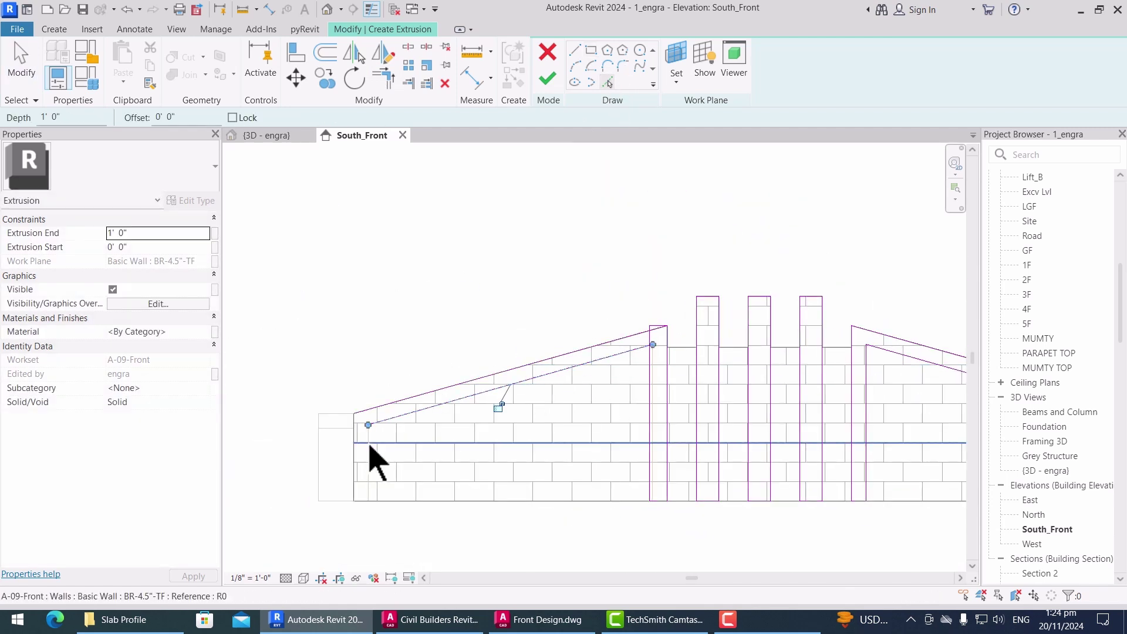
{"action": "scroll", "coordinate": [371, 458], "scroll_direction": "up", "scroll_amount": 3}
{"action": "scroll", "coordinate": [340, 427], "scroll_direction": "up", "scroll_amount": 2}
{"action": "key", "text": "t"}
{"action": "key", "text": "r"}
{"action": "scroll", "coordinate": [390, 441], "scroll_direction": "down", "scroll_amount": 2}
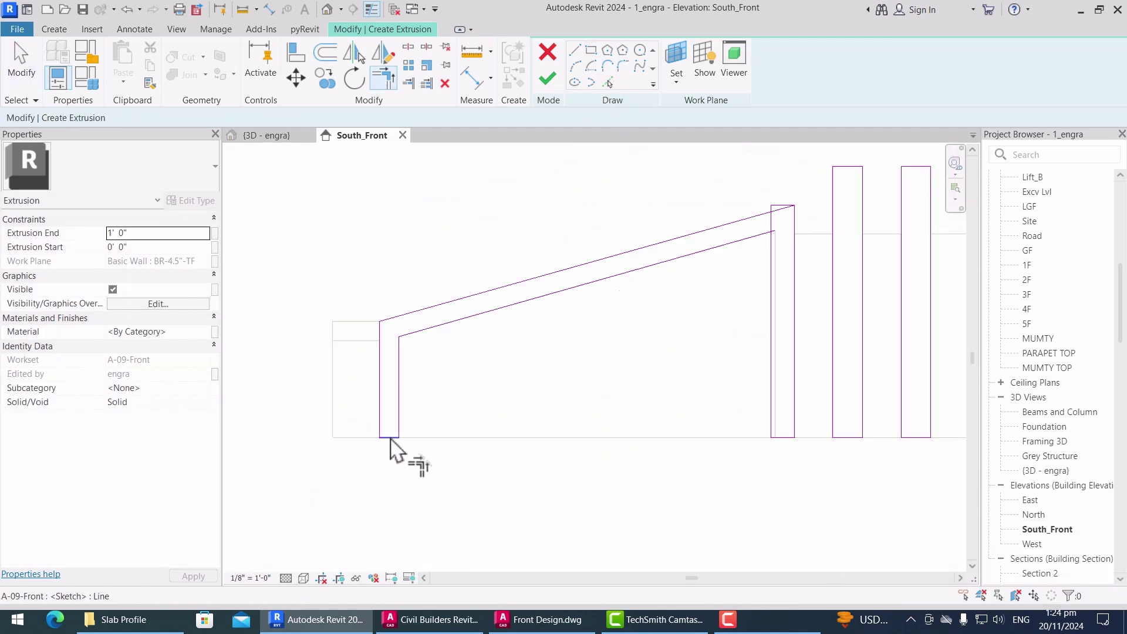
Step: Align the left border leg's inner edge with the lower slope's end and remove the rectangle's surplus top line
{"action": "scroll", "coordinate": [554, 341], "scroll_direction": "down", "scroll_amount": 2}
{"action": "scroll", "coordinate": [587, 270], "scroll_direction": "up", "scroll_amount": 4}
{"action": "key", "text": "Escape"}
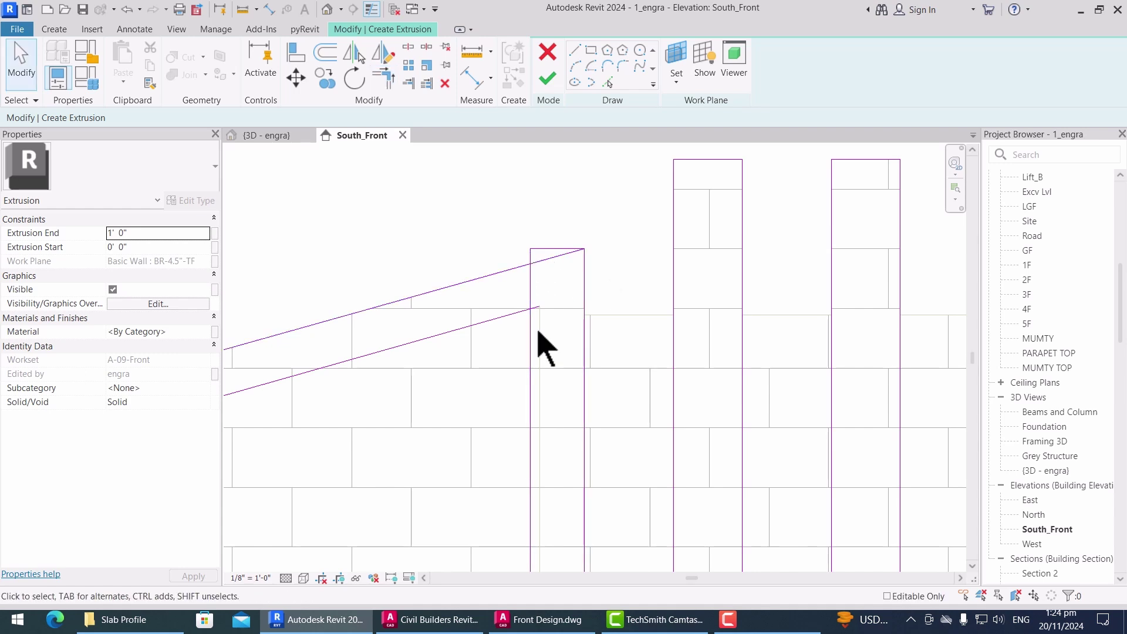
{"action": "key", "text": "Escape"}
{"action": "scroll", "coordinate": [583, 335], "scroll_direction": "down", "scroll_amount": 3}
{"action": "scroll", "coordinate": [619, 238], "scroll_direction": "up", "scroll_amount": 3}
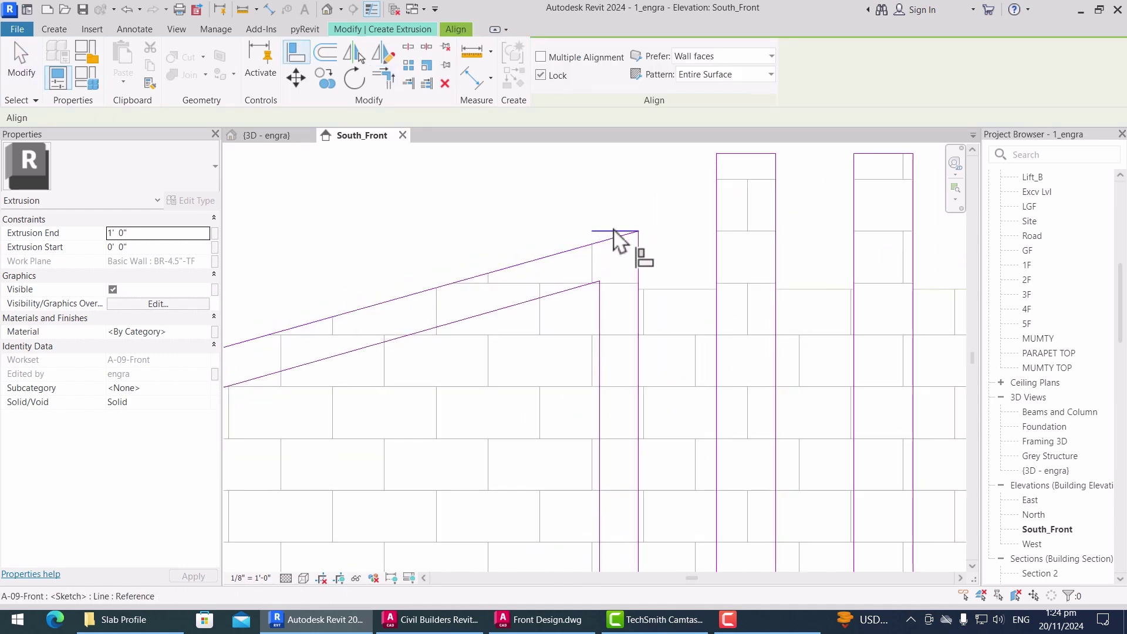
{"action": "left_click", "coordinate": [622, 231]}
{"action": "key", "text": "Escape"}
Step: Finish the border extrusion sketch and complete the in-place model in the {3D - engra} view
{"action": "scroll", "coordinate": [674, 284], "scroll_direction": "down", "scroll_amount": 5}
{"action": "scroll", "coordinate": [660, 282], "scroll_direction": "up", "scroll_amount": 3}
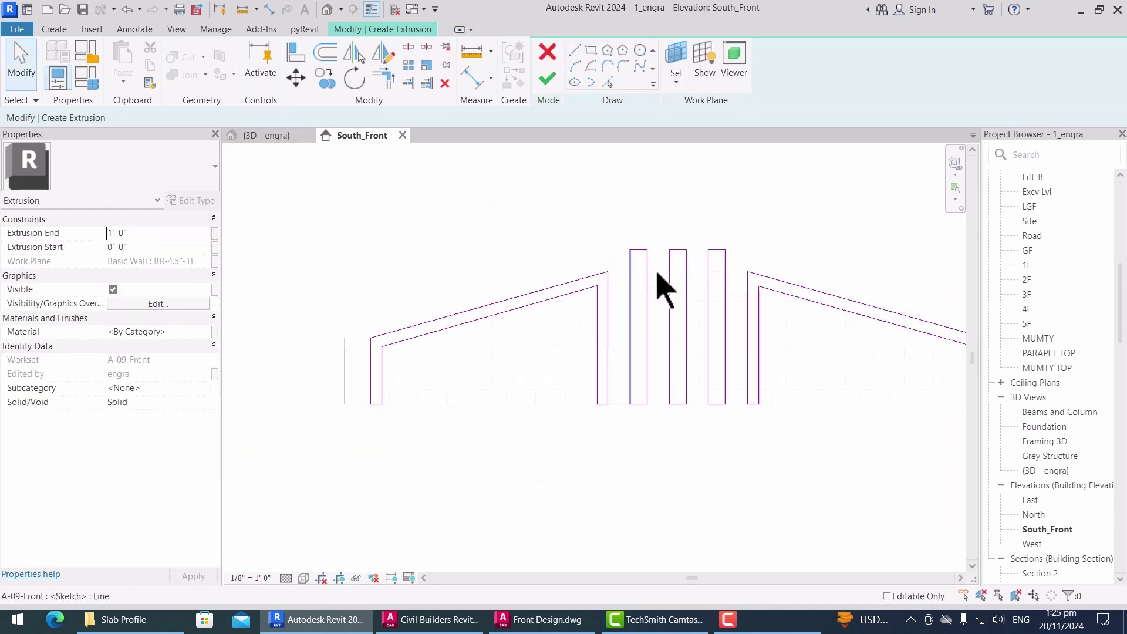
{"action": "left_click", "coordinate": [549, 79]}
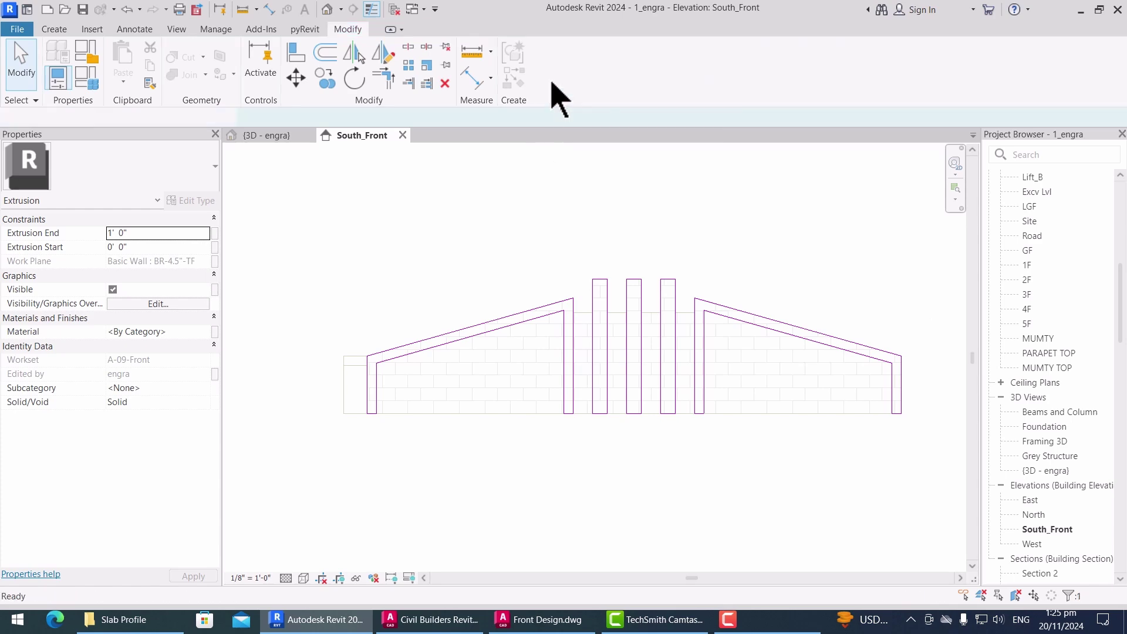
{"action": "left_click", "coordinate": [265, 137]}
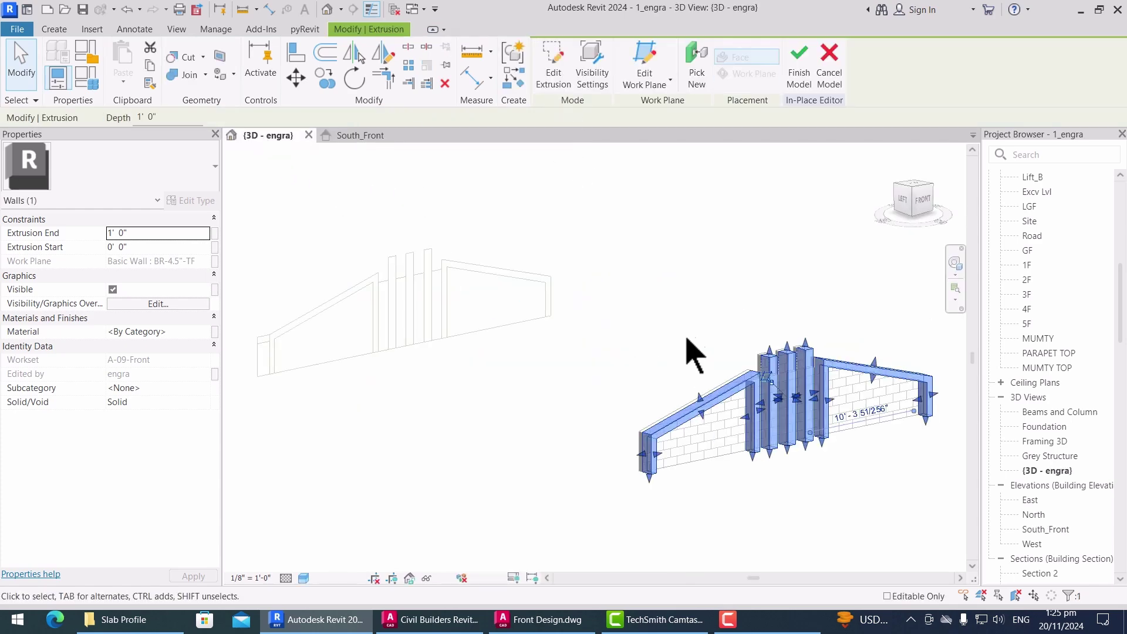
{"action": "key", "text": "Escape"}
{"action": "scroll", "coordinate": [642, 332], "scroll_direction": "down", "scroll_amount": 2}
{"action": "scroll", "coordinate": [852, 369], "scroll_direction": "up", "scroll_amount": 4}
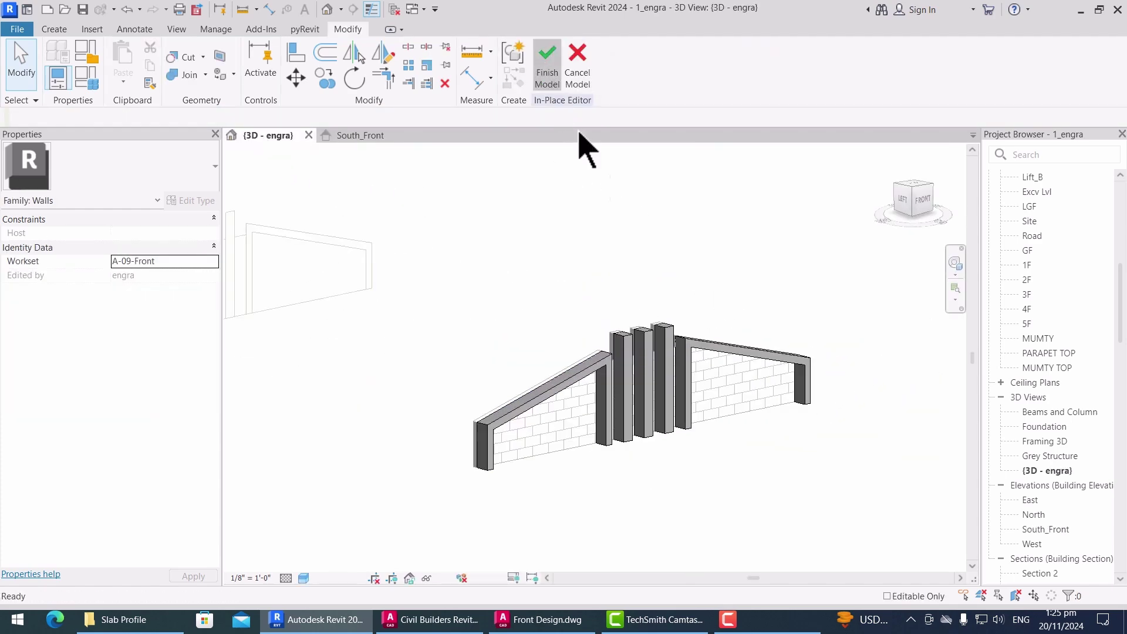
{"action": "scroll", "coordinate": [725, 381], "scroll_direction": "up", "scroll_amount": 2}
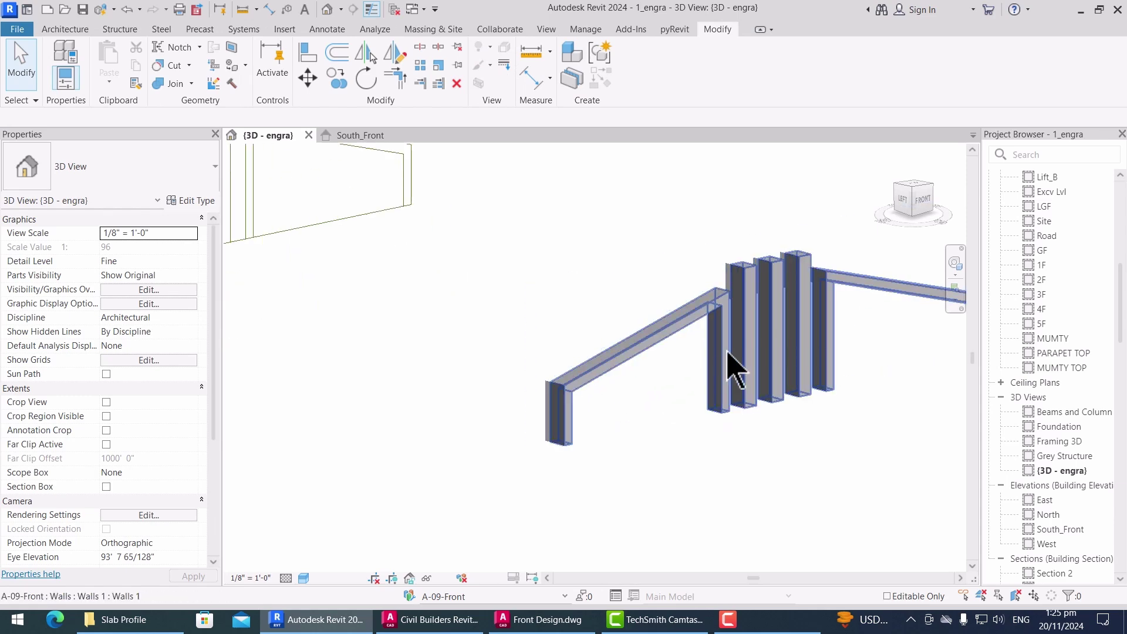
Step: Edit the in-place border extrusion, reduce its Extrusion End depth and finish the model
{"action": "left_click", "coordinate": [727, 352]}
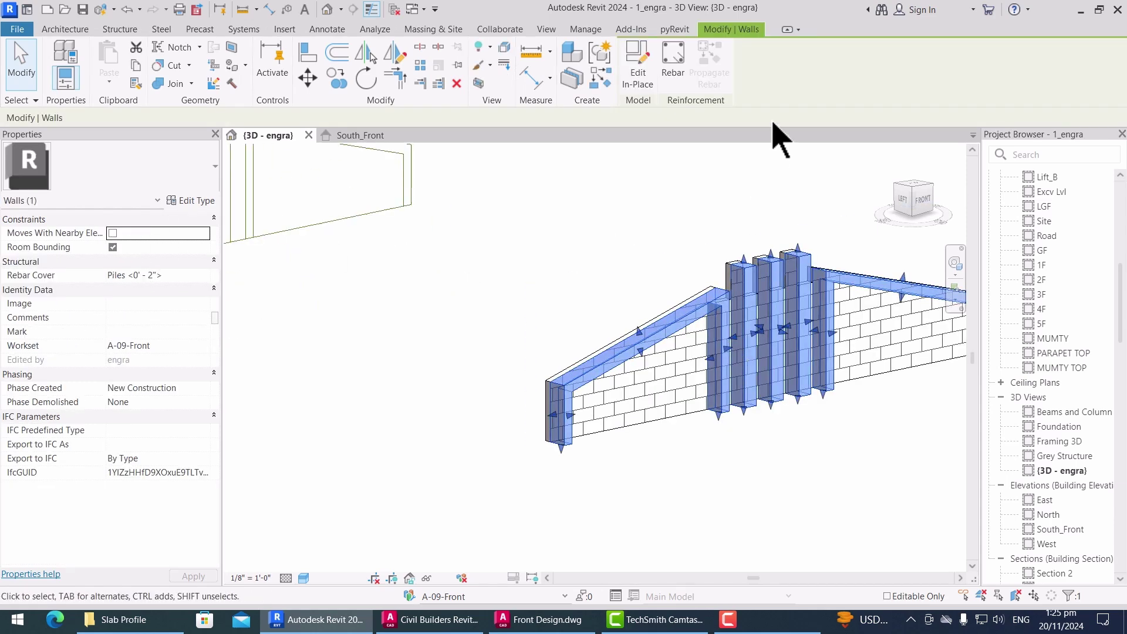
{"action": "left_click", "coordinate": [637, 73]}
{"action": "left_click", "coordinate": [710, 341]}
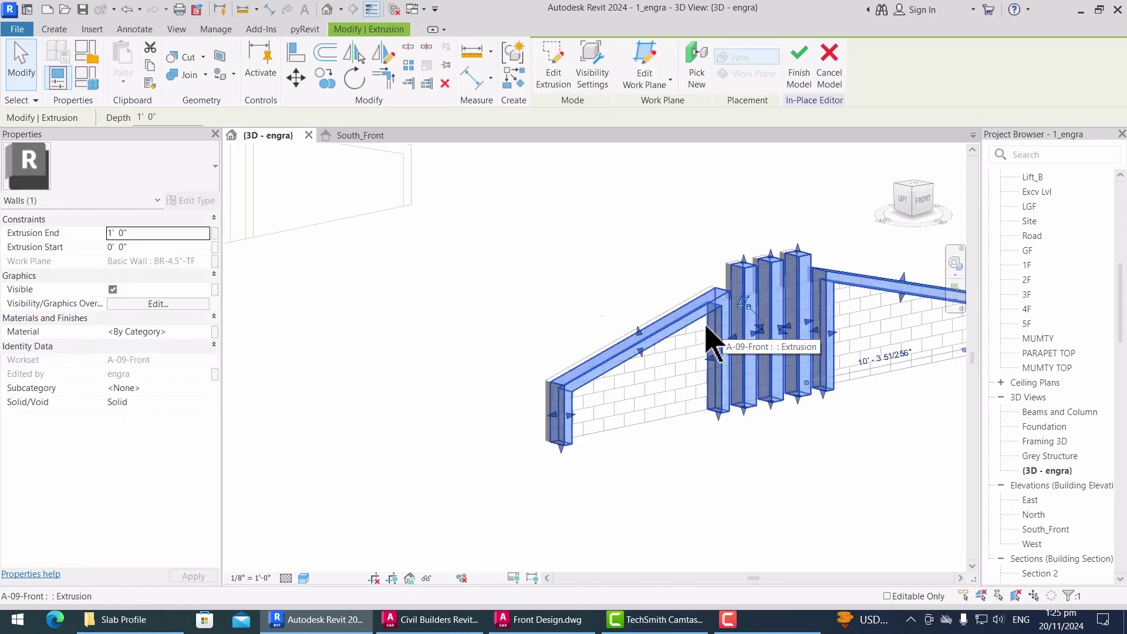
{"action": "left_click", "coordinate": [148, 235]}
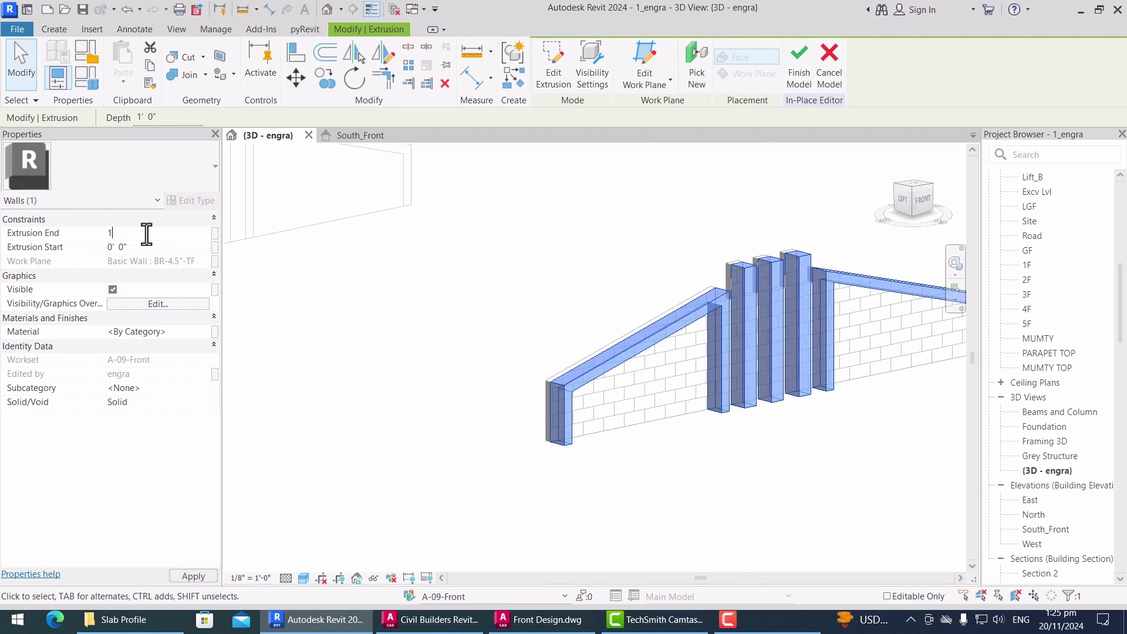
{"action": "left_click", "coordinate": [754, 496]}
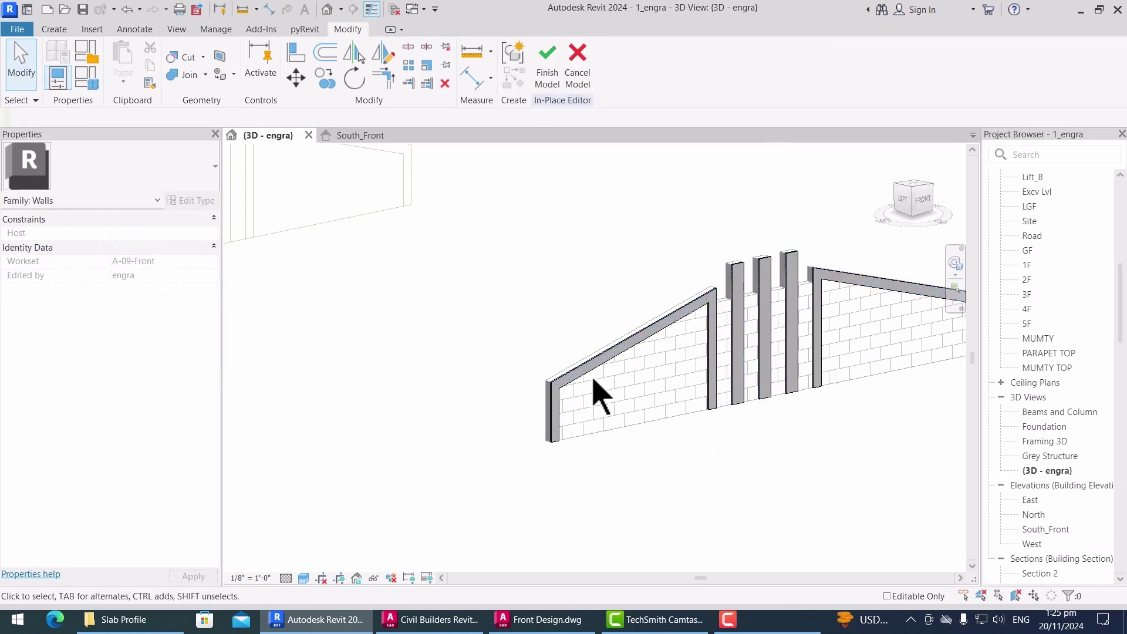
{"action": "mouse_move", "coordinate": [594, 389]}
{"action": "middle_mouse_down", "text": "shift"}
{"action": "mouse_move", "coordinate": [662, 450]}
{"action": "mouse_move", "coordinate": [750, 450]}
{"action": "mouse_move", "coordinate": [675, 352]}
{"action": "middle_mouse_up", "text": "shift"}
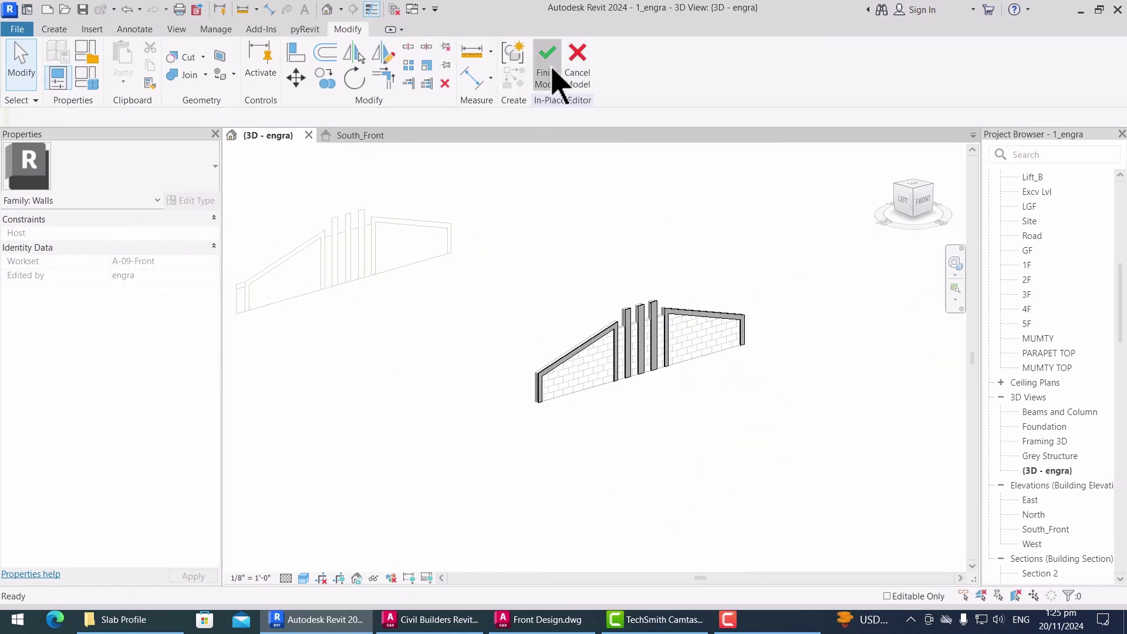
{"action": "left_click", "coordinate": [553, 71]}
{"action": "scroll", "coordinate": [700, 307], "scroll_direction": "up", "scroll_amount": 3}
{"action": "scroll", "coordinate": [741, 434], "scroll_direction": "up", "scroll_amount": 1}
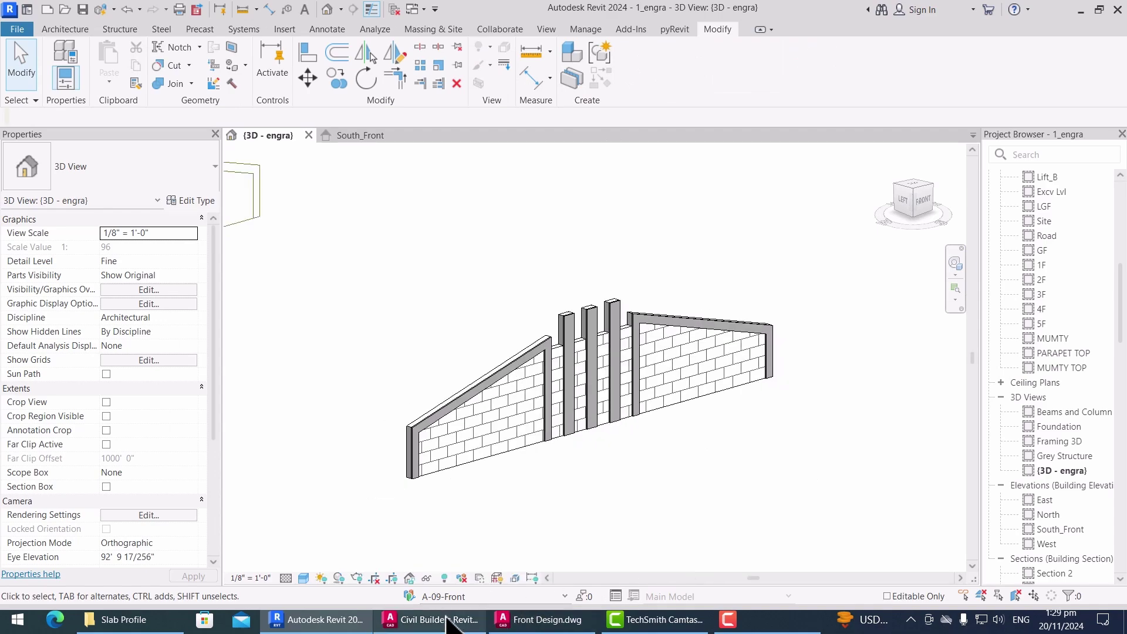
Step: Switch to Civil Builders Revit.dwg in AutoCAD and examine the front elevation around the MUMTY and parapet levels
{"action": "left_click", "coordinate": [447, 619]}
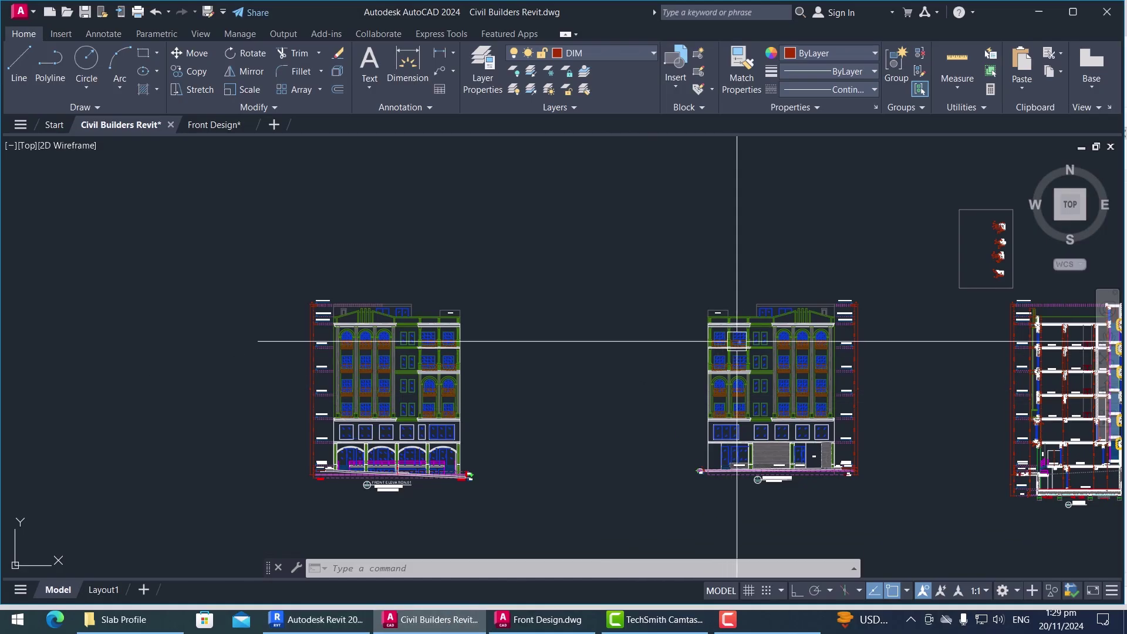
{"action": "scroll", "coordinate": [737, 341], "scroll_direction": "up", "scroll_amount": 8}
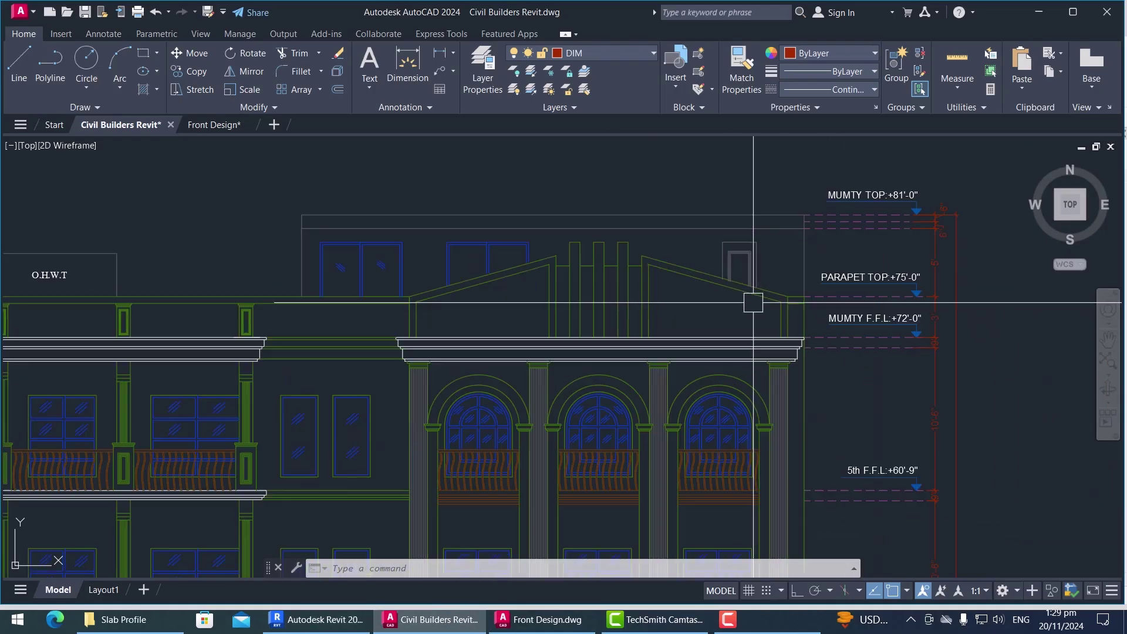